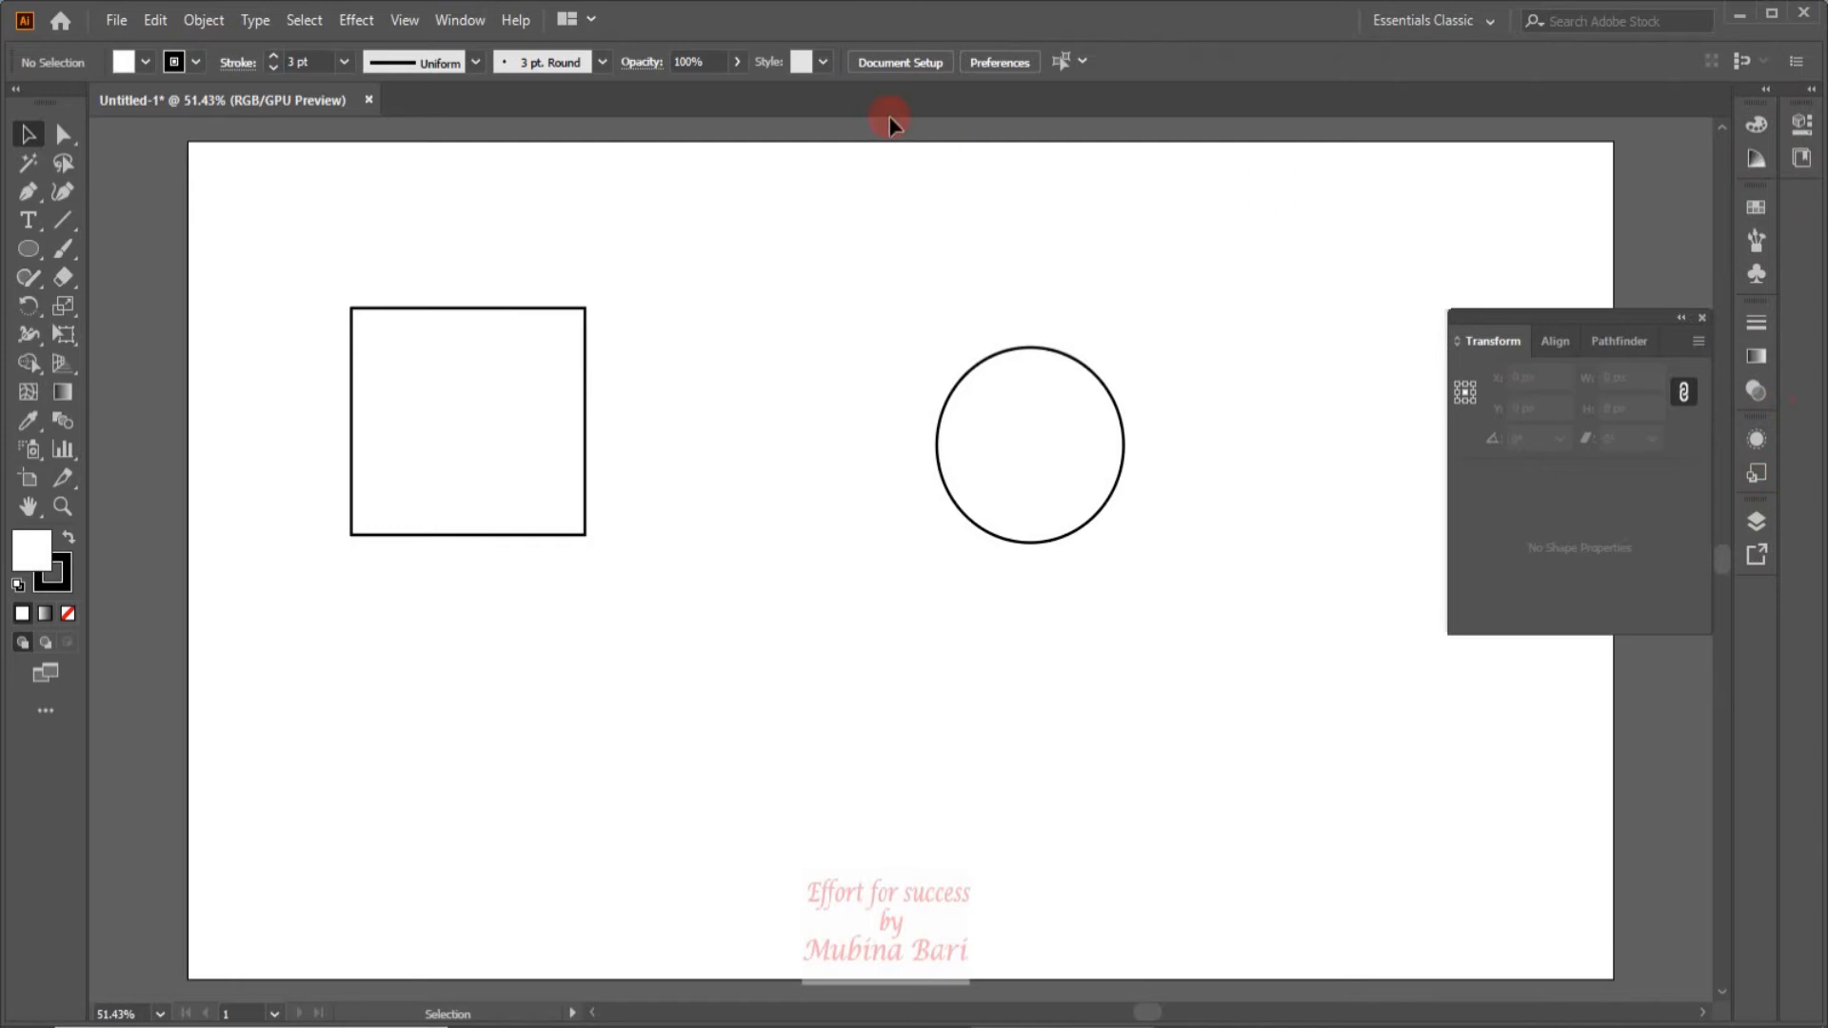
Step: Compare the transform properties of the rectangle with those of the circle, finishing with the rectangle selected
{"action": "left_click", "coordinate": [459, 23]}
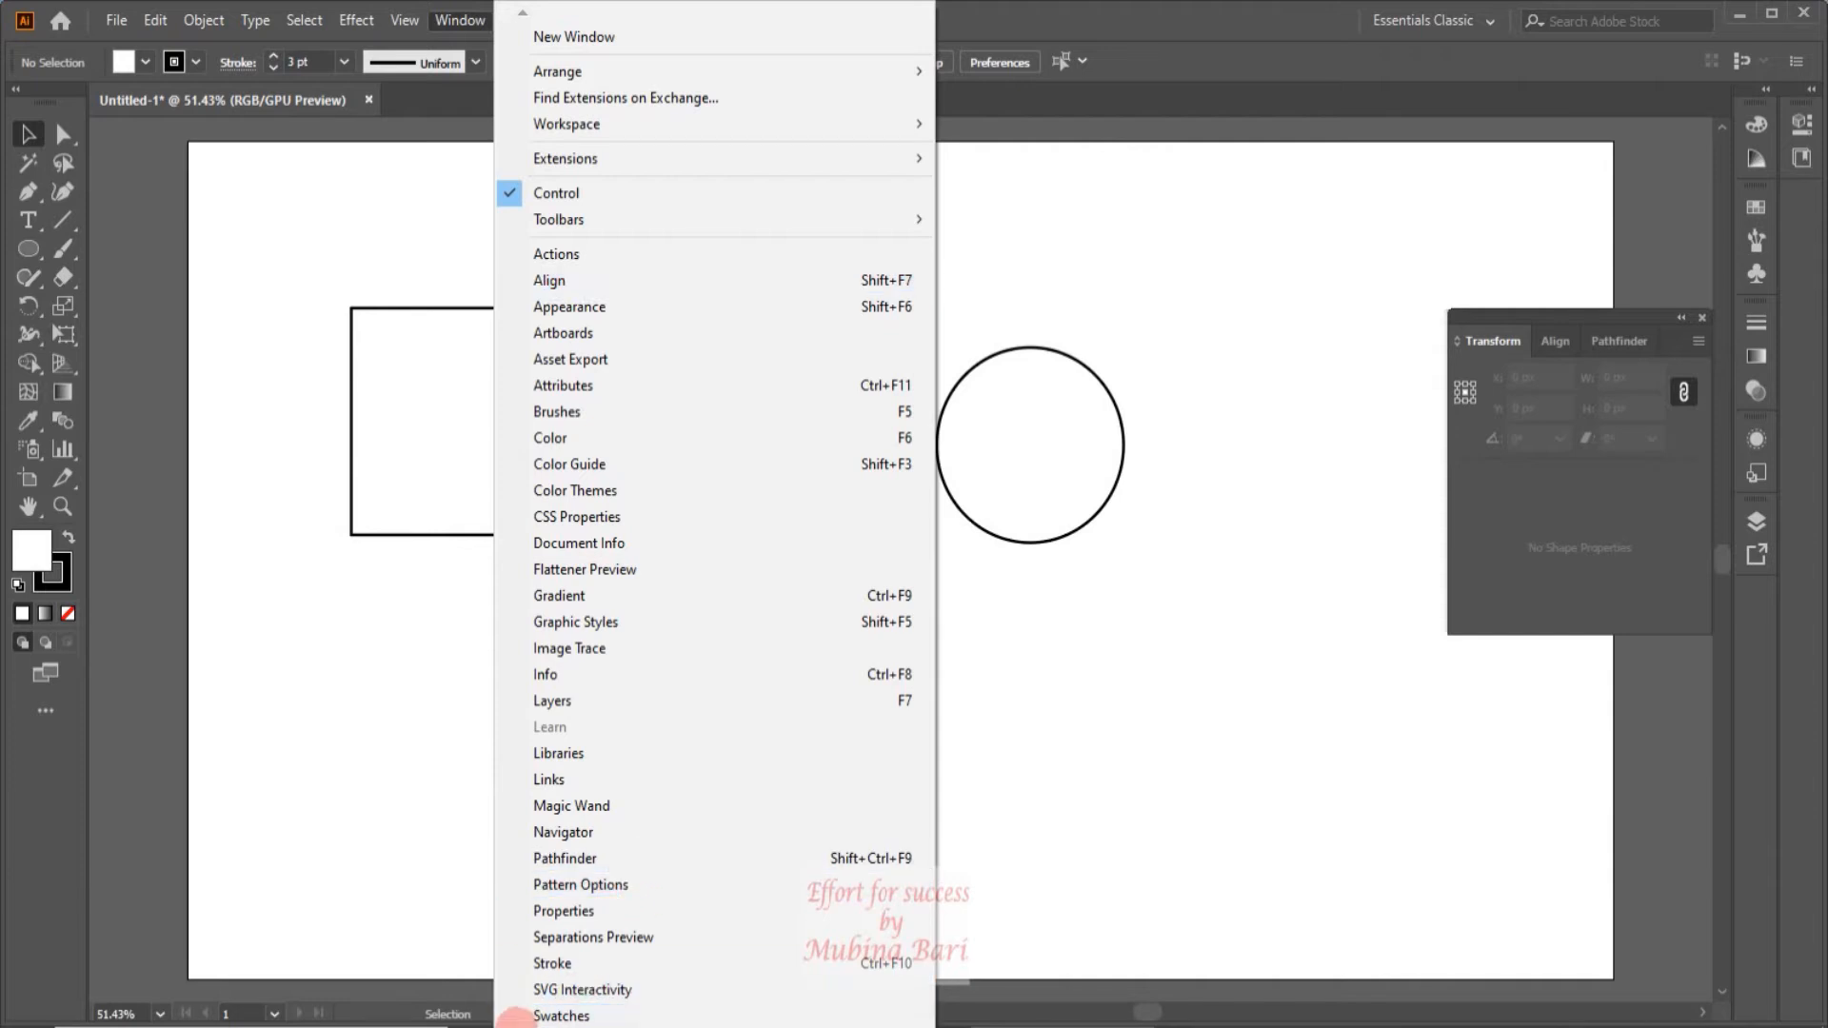
{"action": "mouse_move", "coordinate": [519, 1025]}
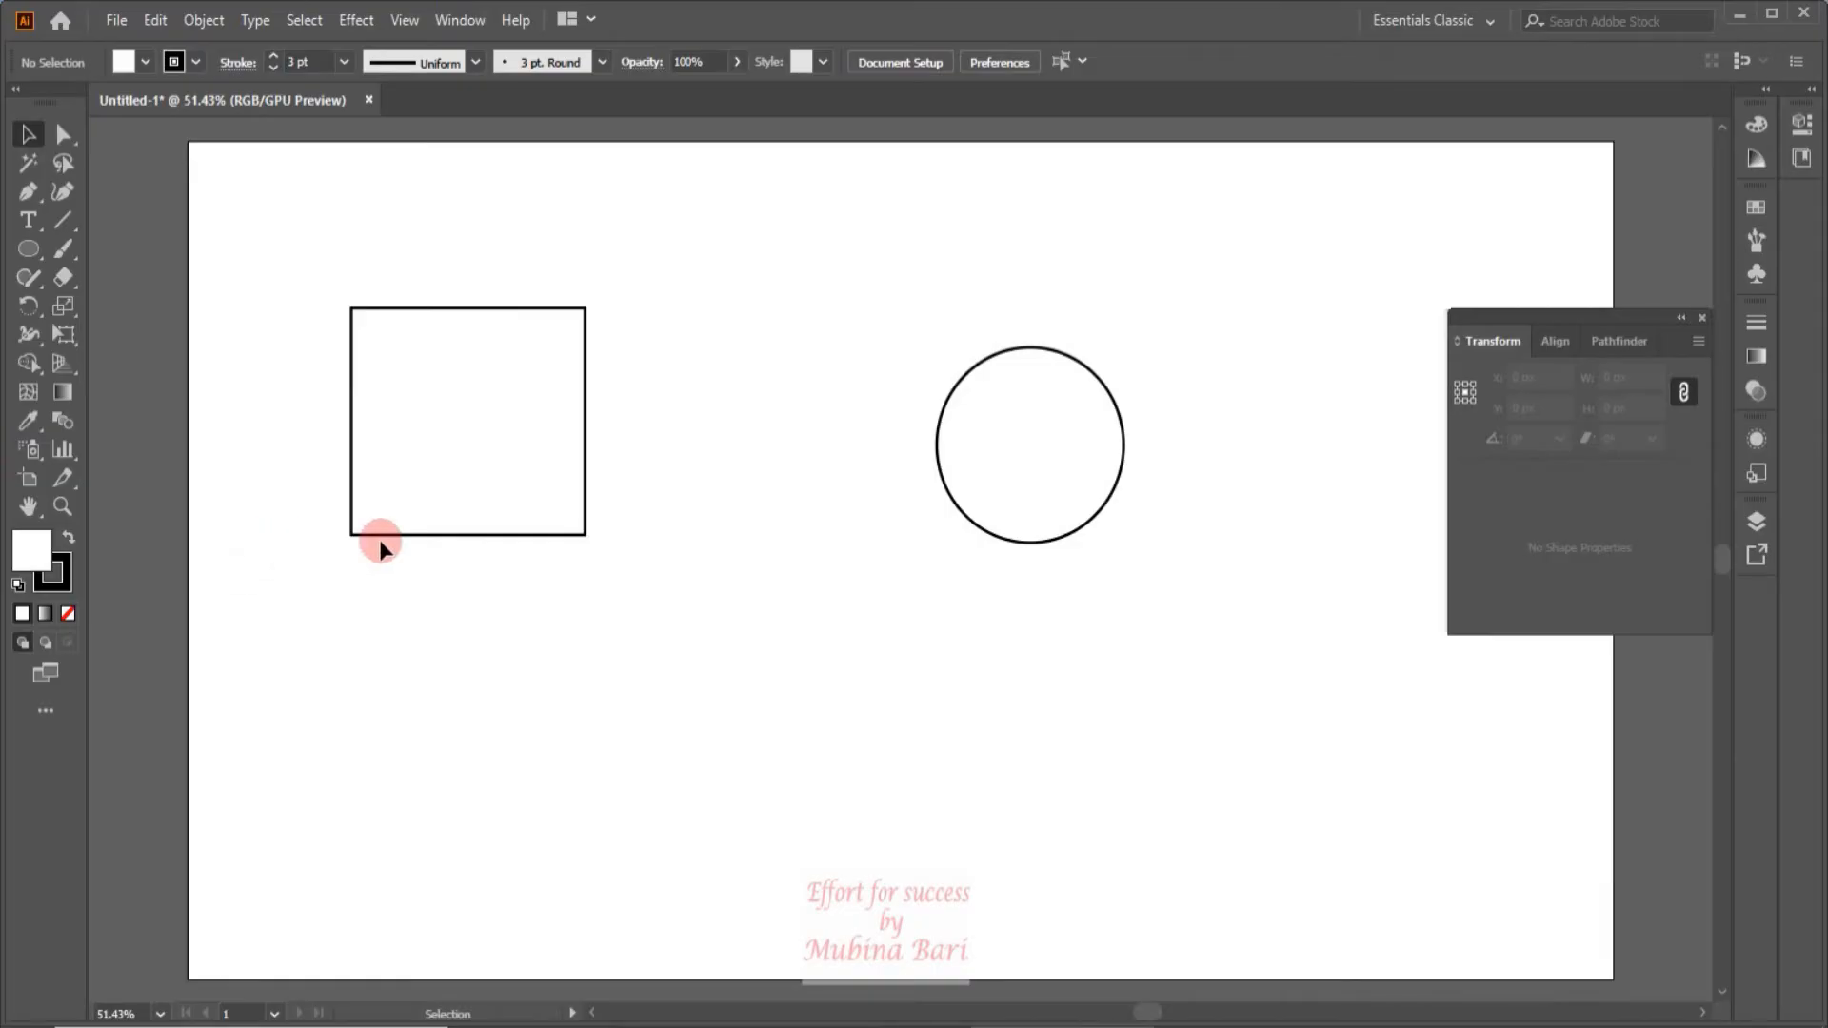
{"action": "left_click", "coordinate": [388, 531]}
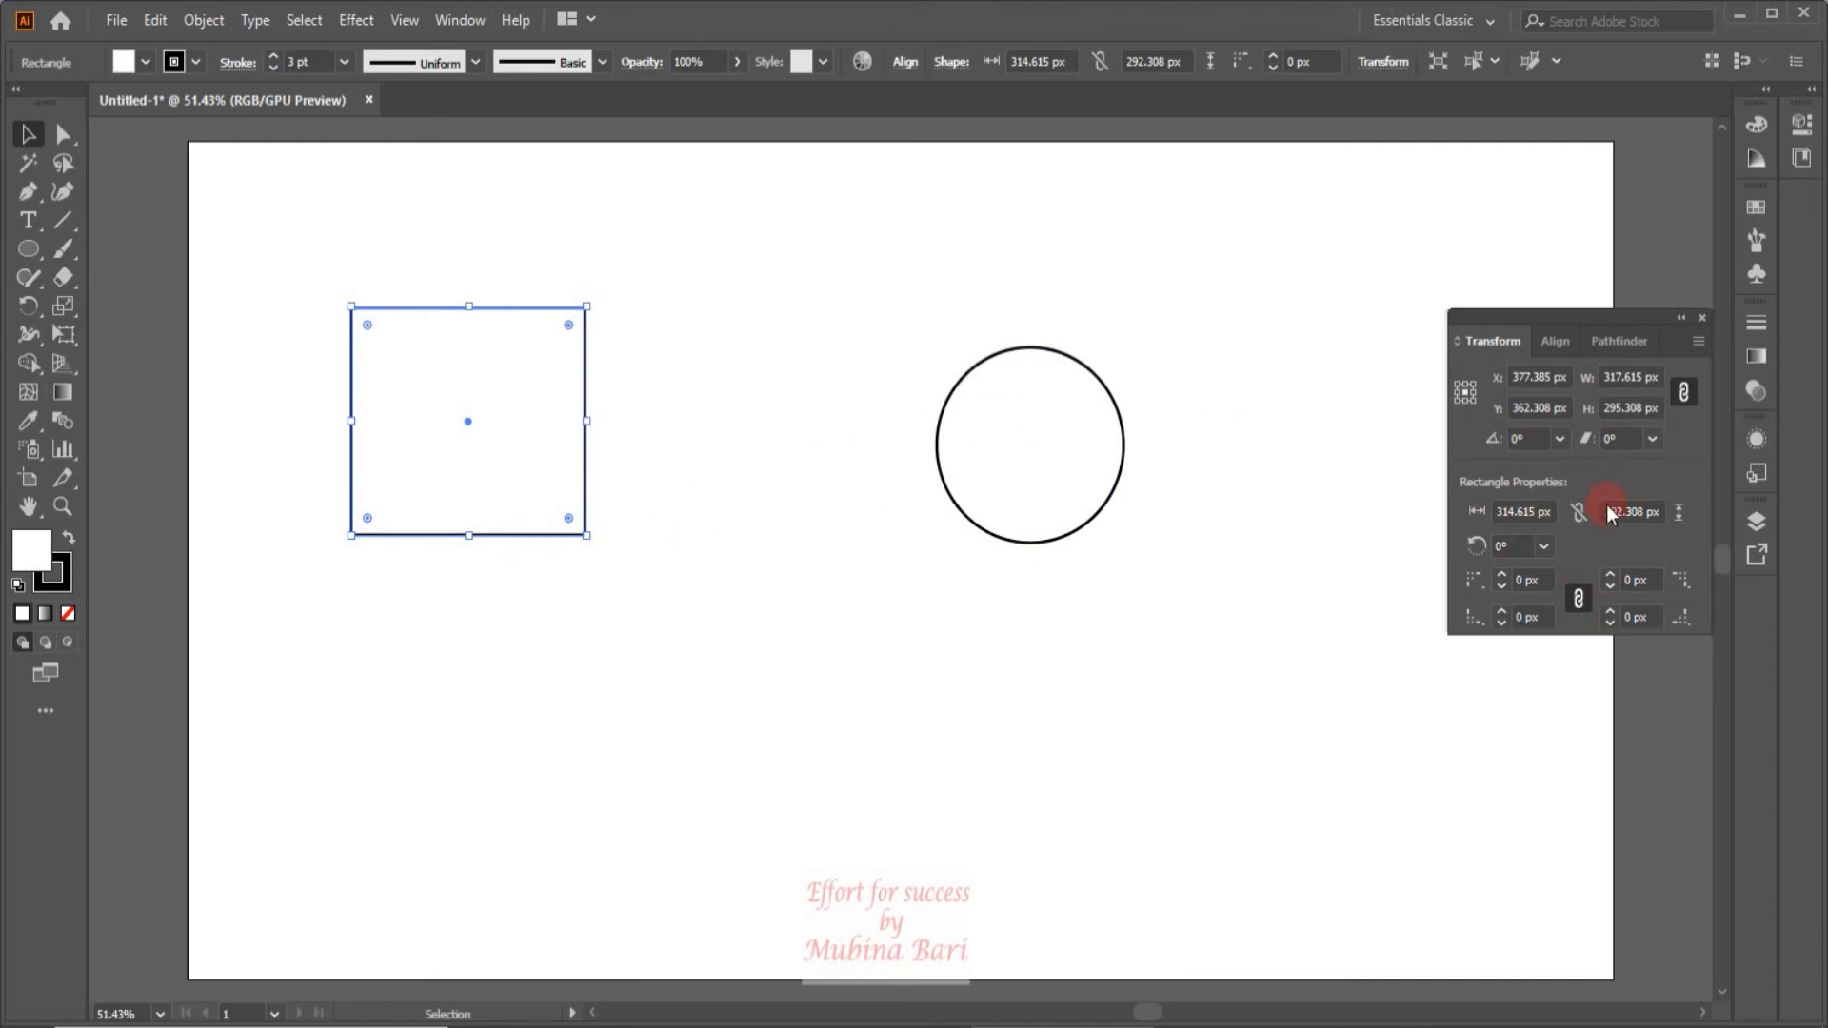
{"action": "left_click", "coordinate": [1095, 517]}
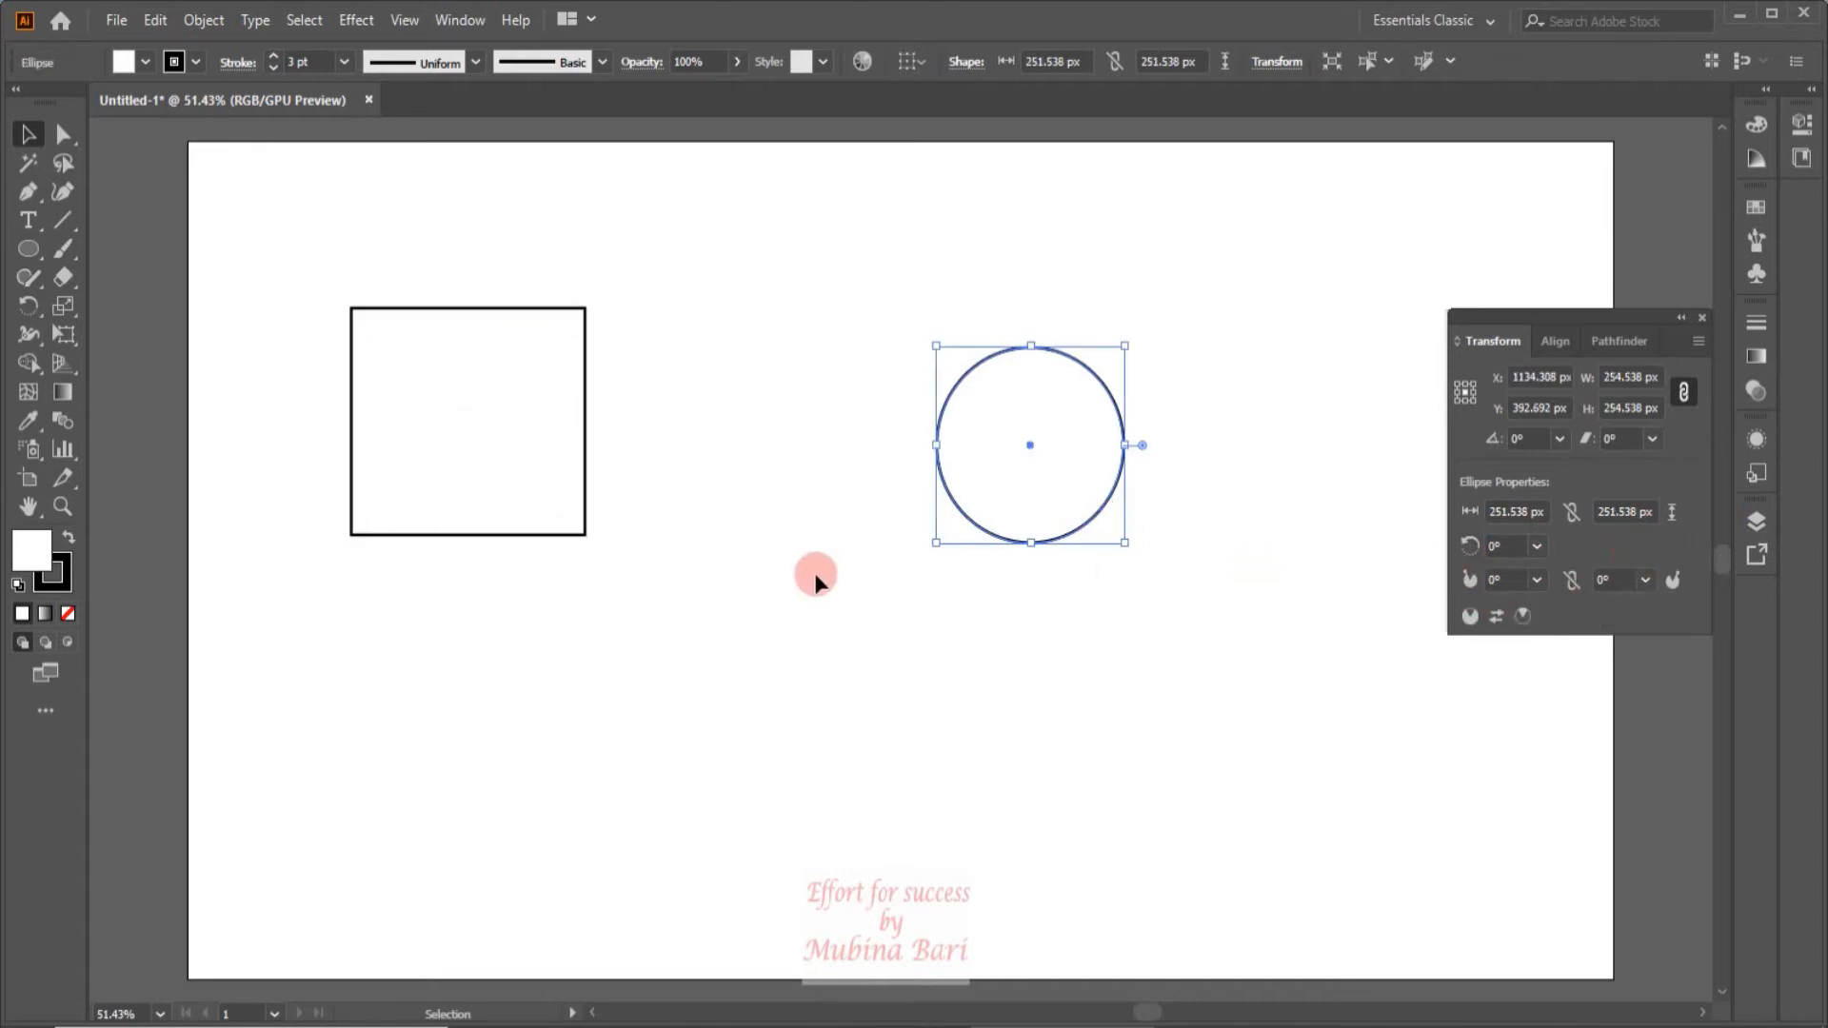
{"action": "left_click", "coordinate": [583, 535]}
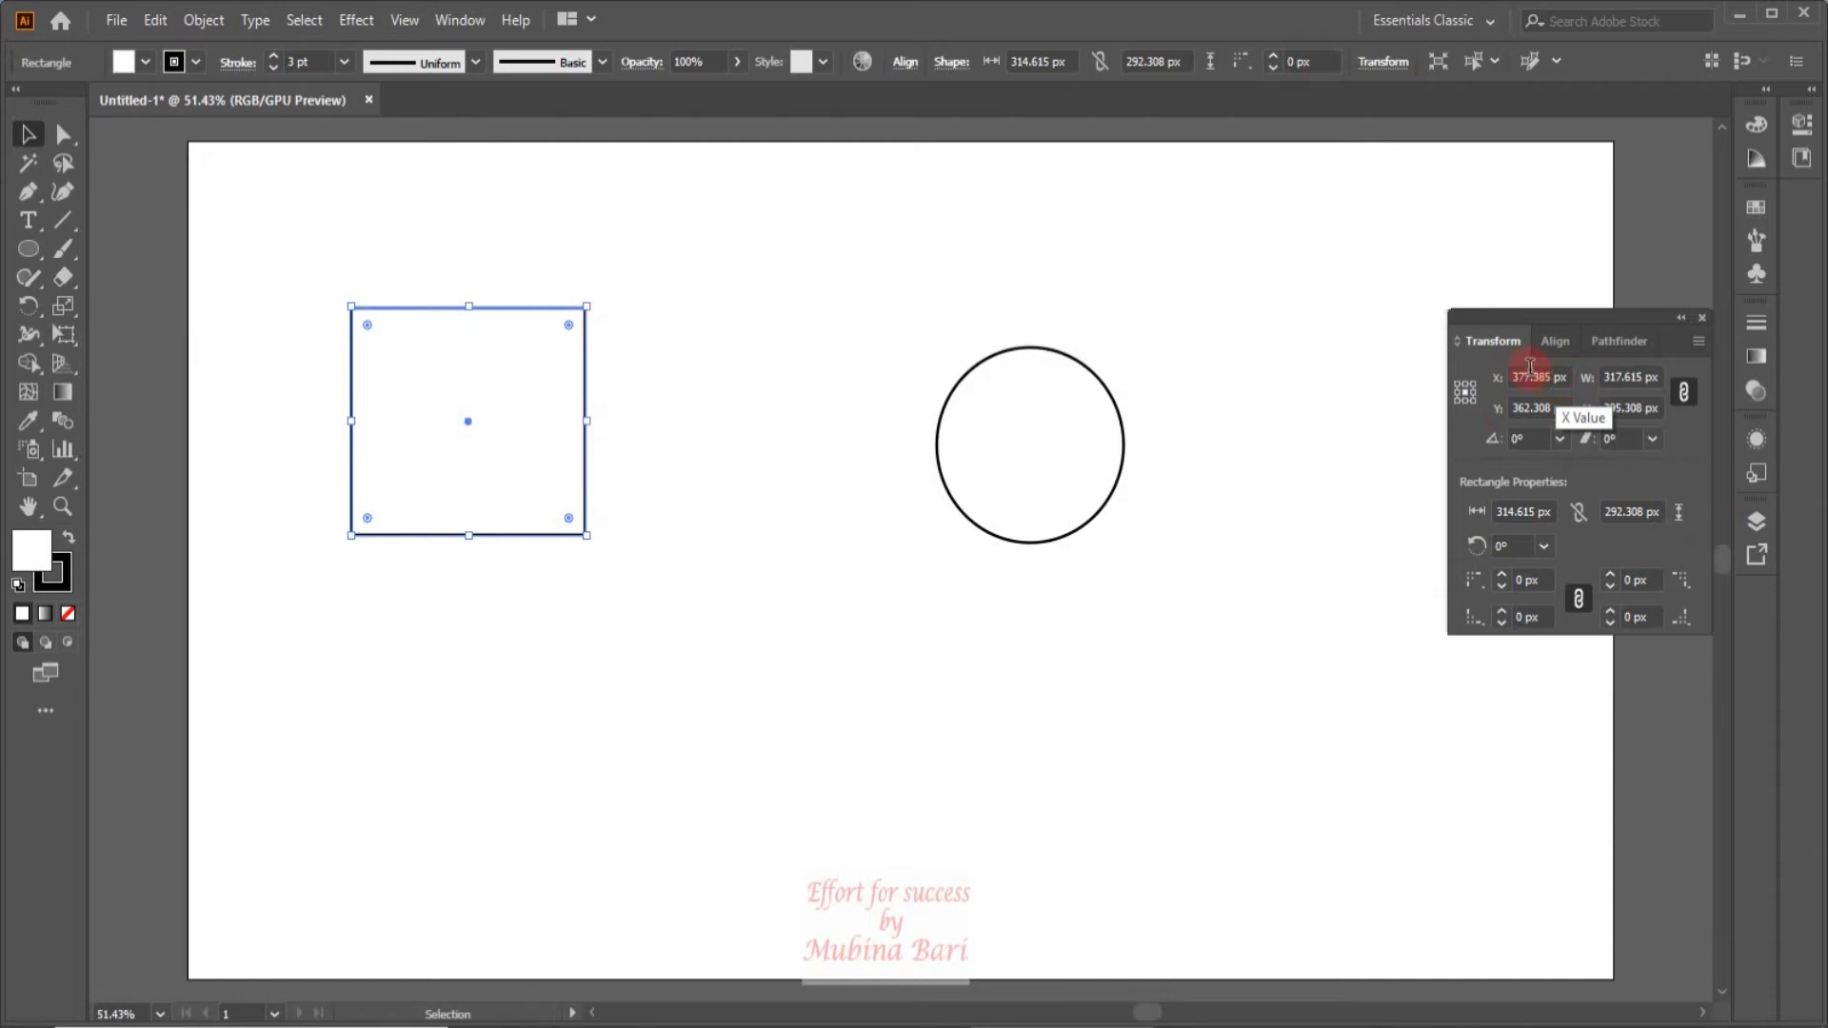
Step: Move the rectangle around the artboard, leaving its centre at about X 493 px and Y 413 px
{"action": "left_click", "coordinate": [458, 358]}
{"action": "left_click_drag", "start_coordinate": [457, 355], "coordinate": [571, 358]}
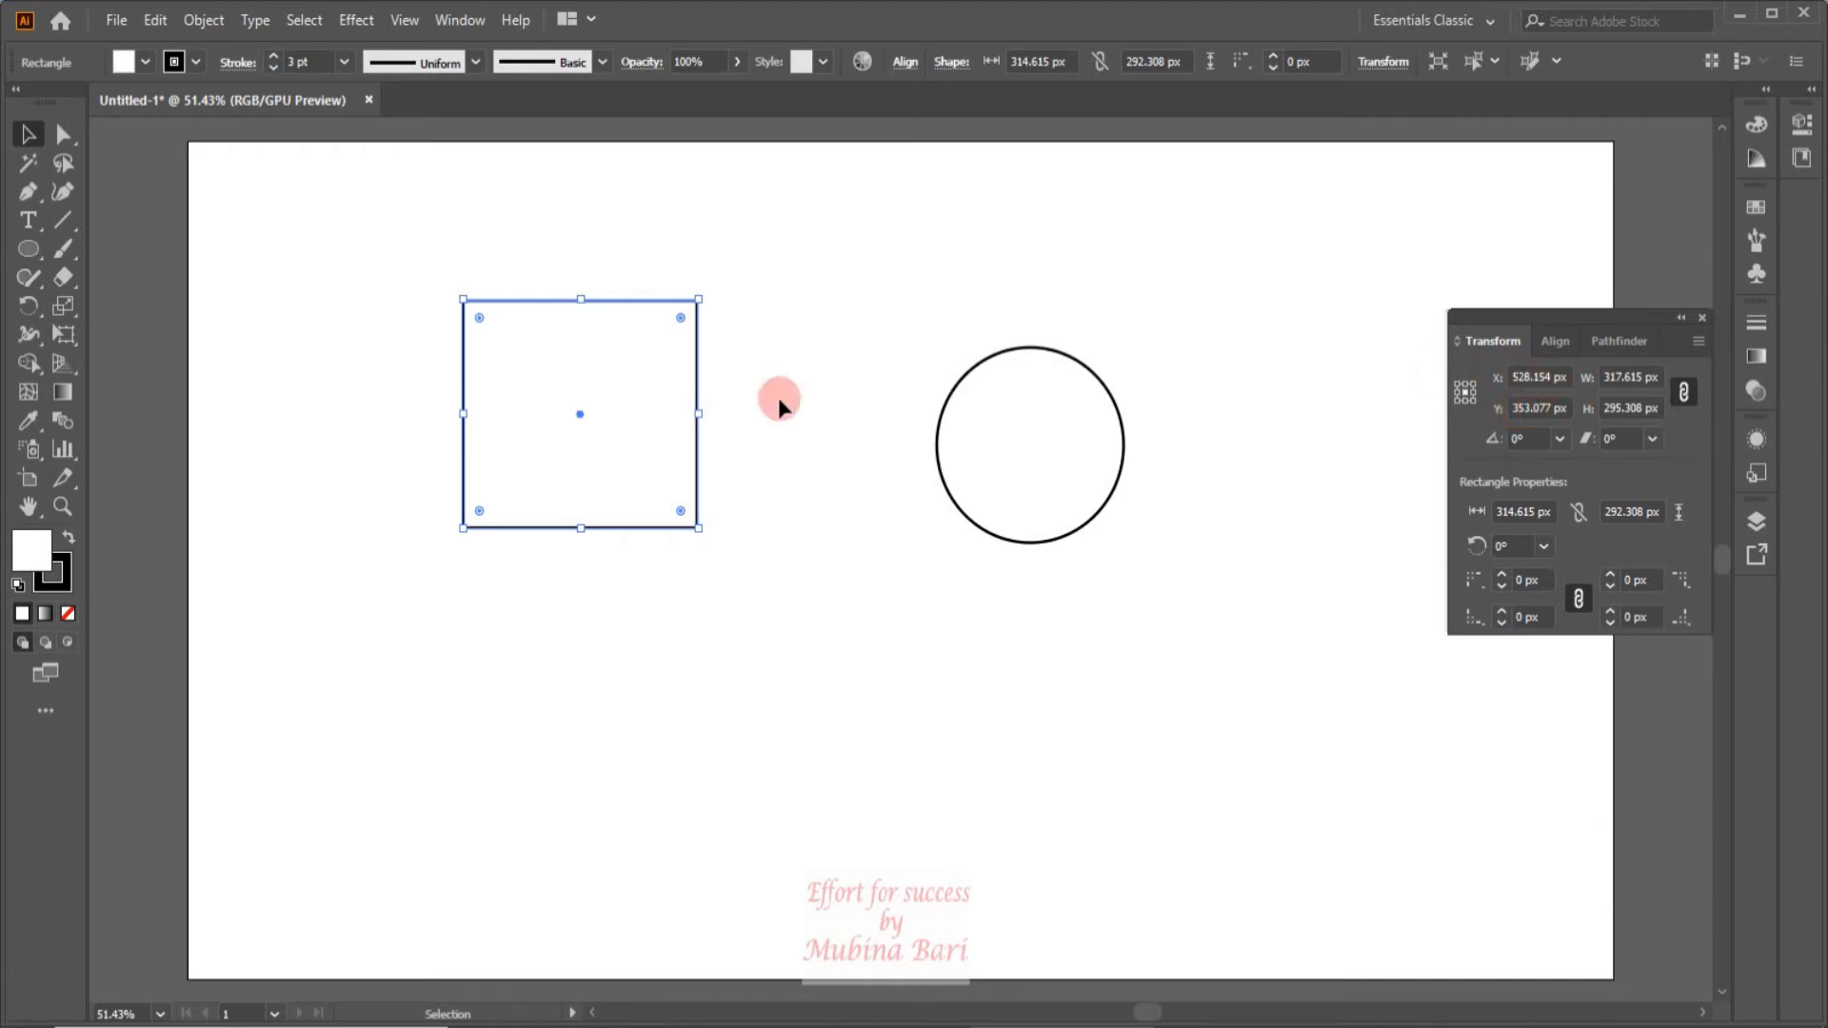
{"action": "left_click_drag", "start_coordinate": [605, 384], "coordinate": [701, 381]}
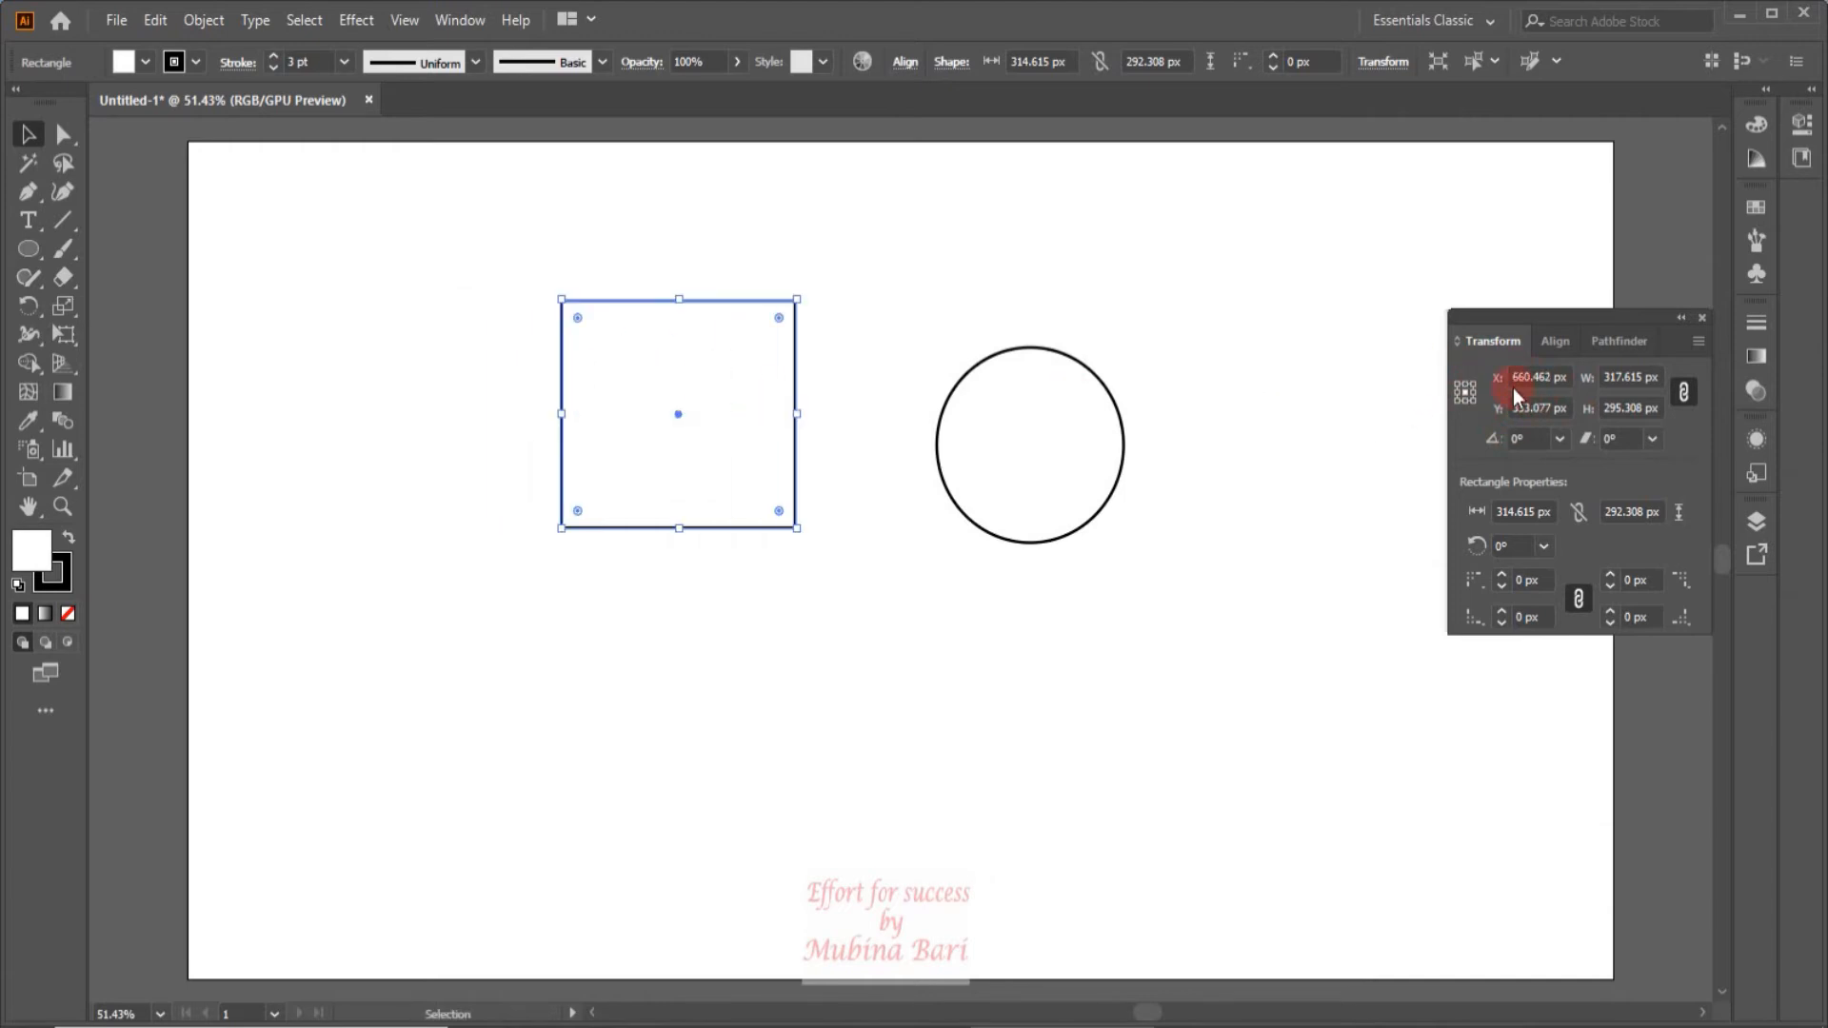
{"action": "left_click_drag", "start_coordinate": [746, 396], "coordinate": [751, 524]}
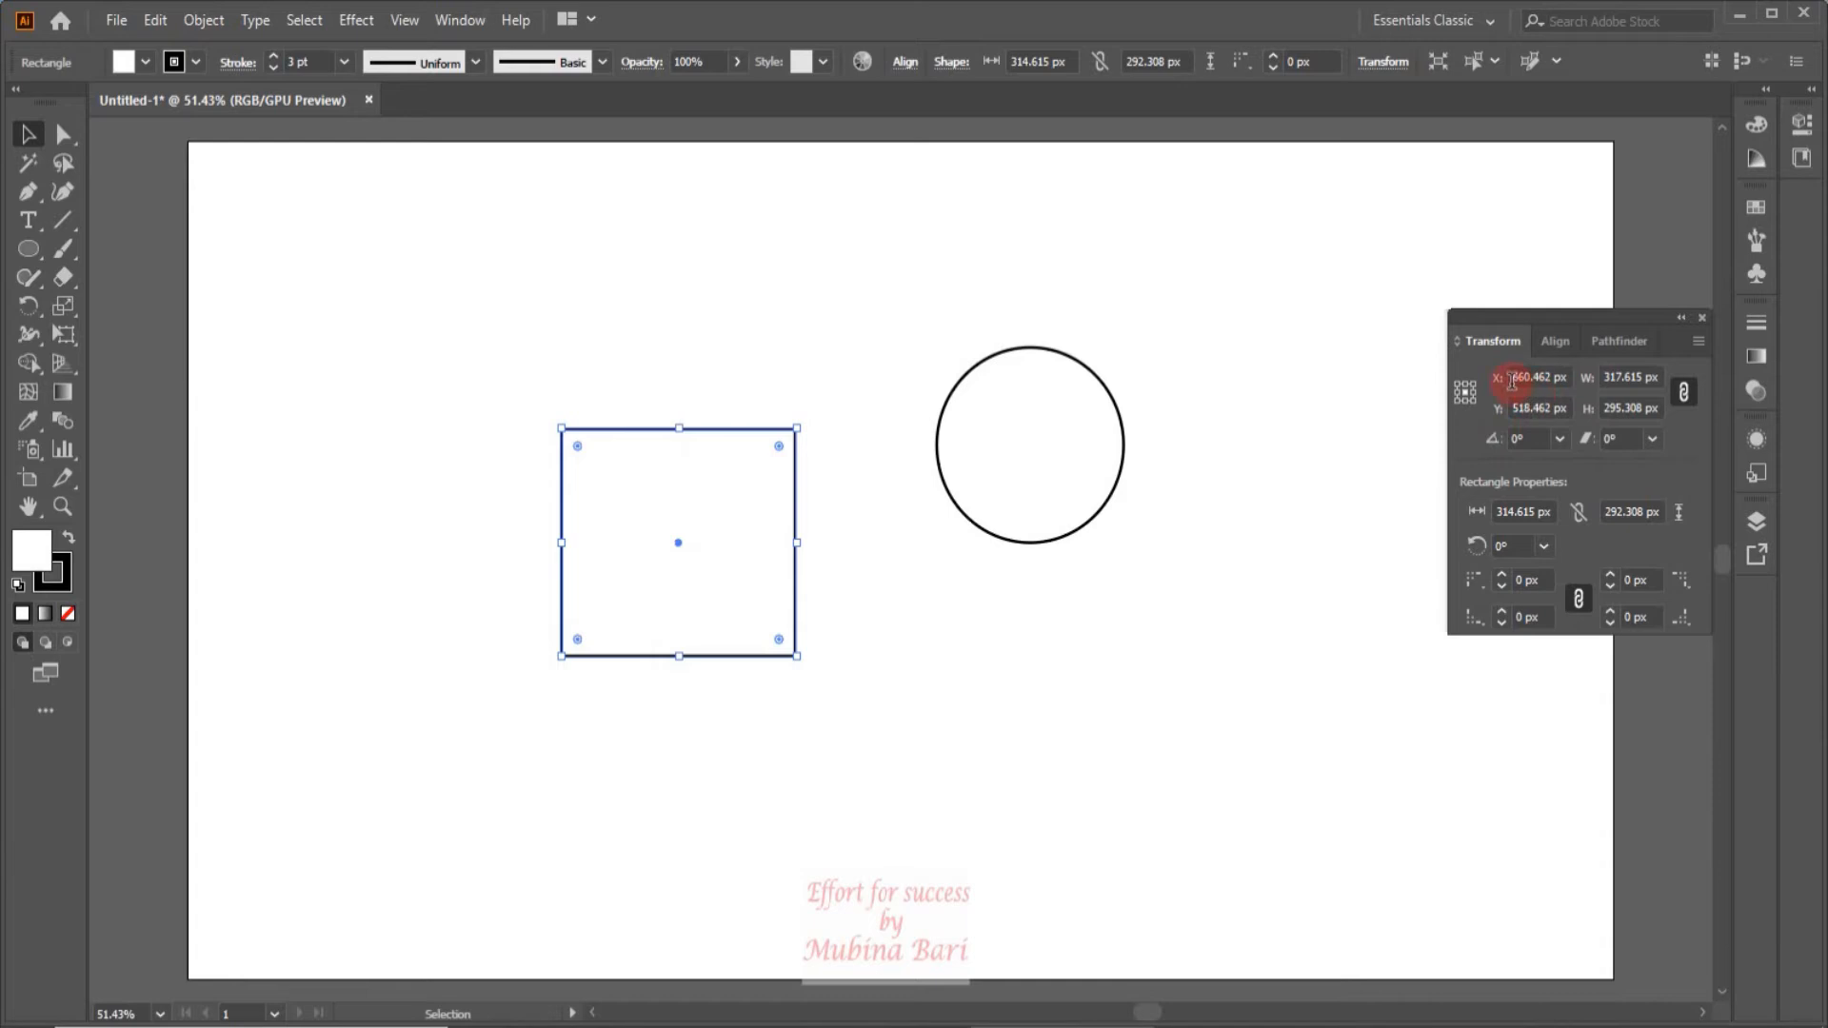
{"action": "left_click_drag", "start_coordinate": [755, 522], "coordinate": [630, 441]}
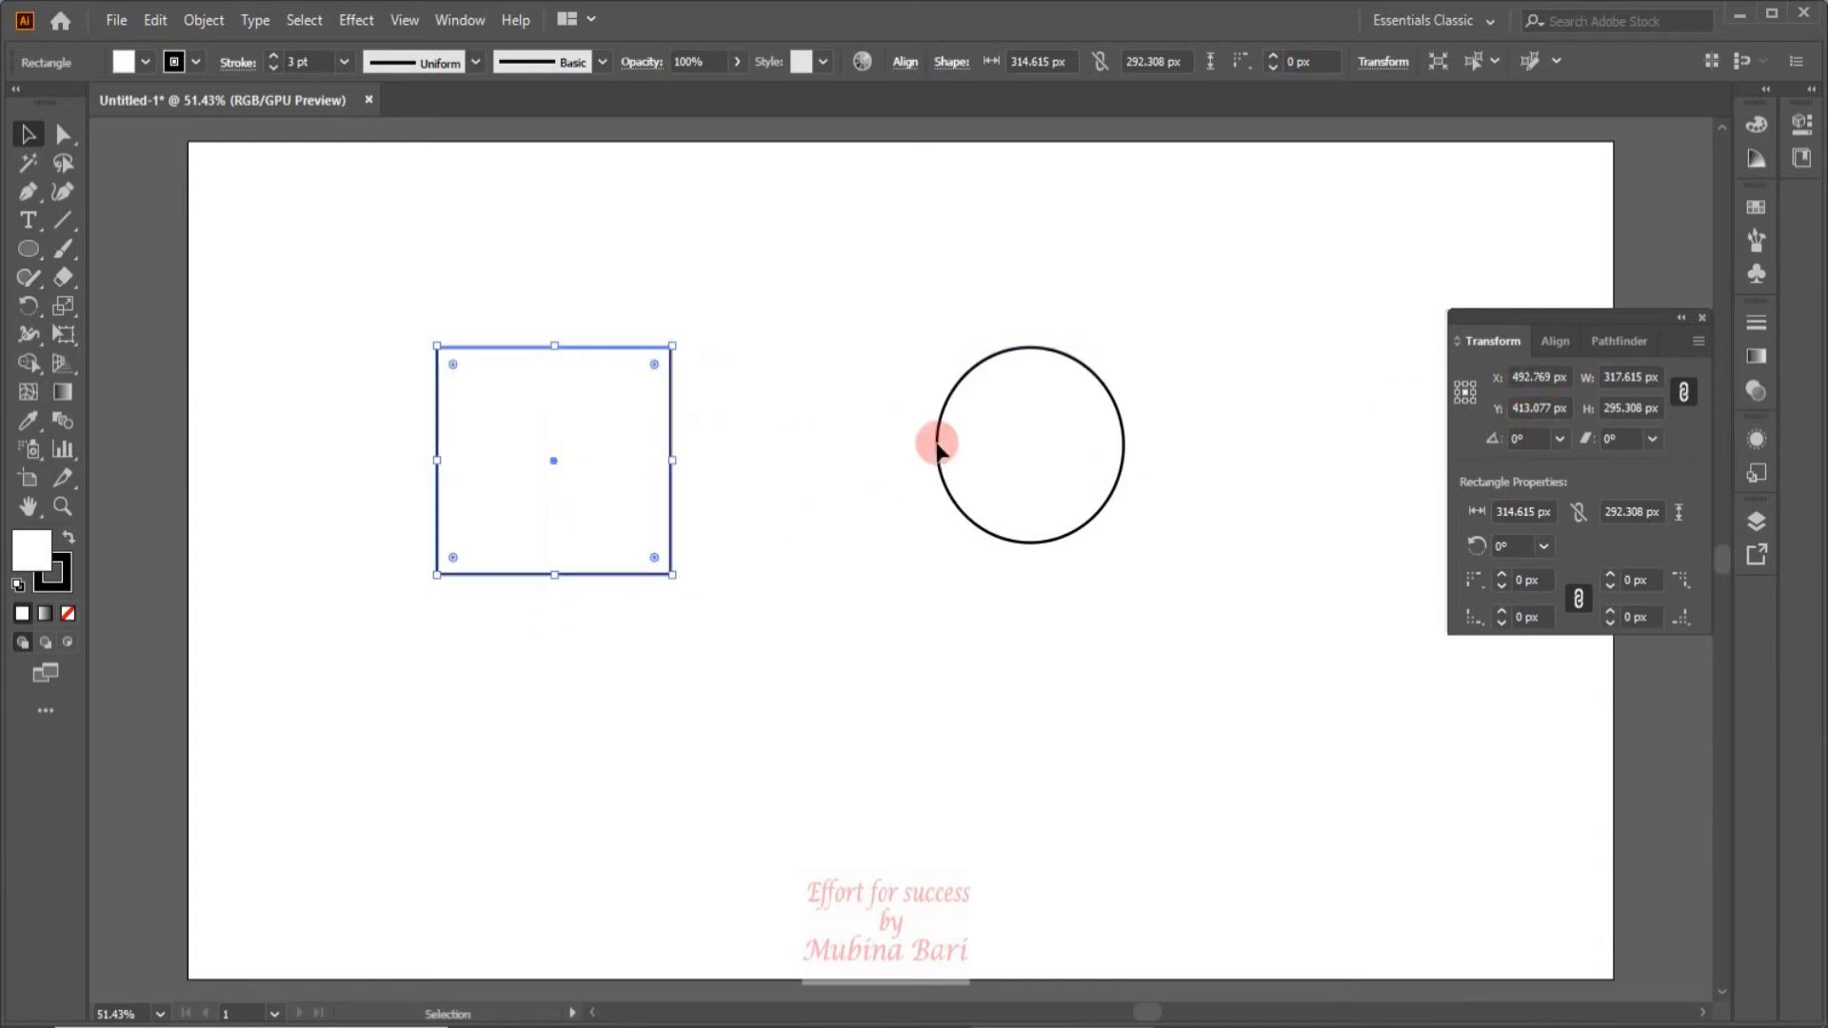
Step: Try two slightly larger X positions for the rectangle, undoing each change
{"action": "left_click", "coordinate": [1539, 377]}
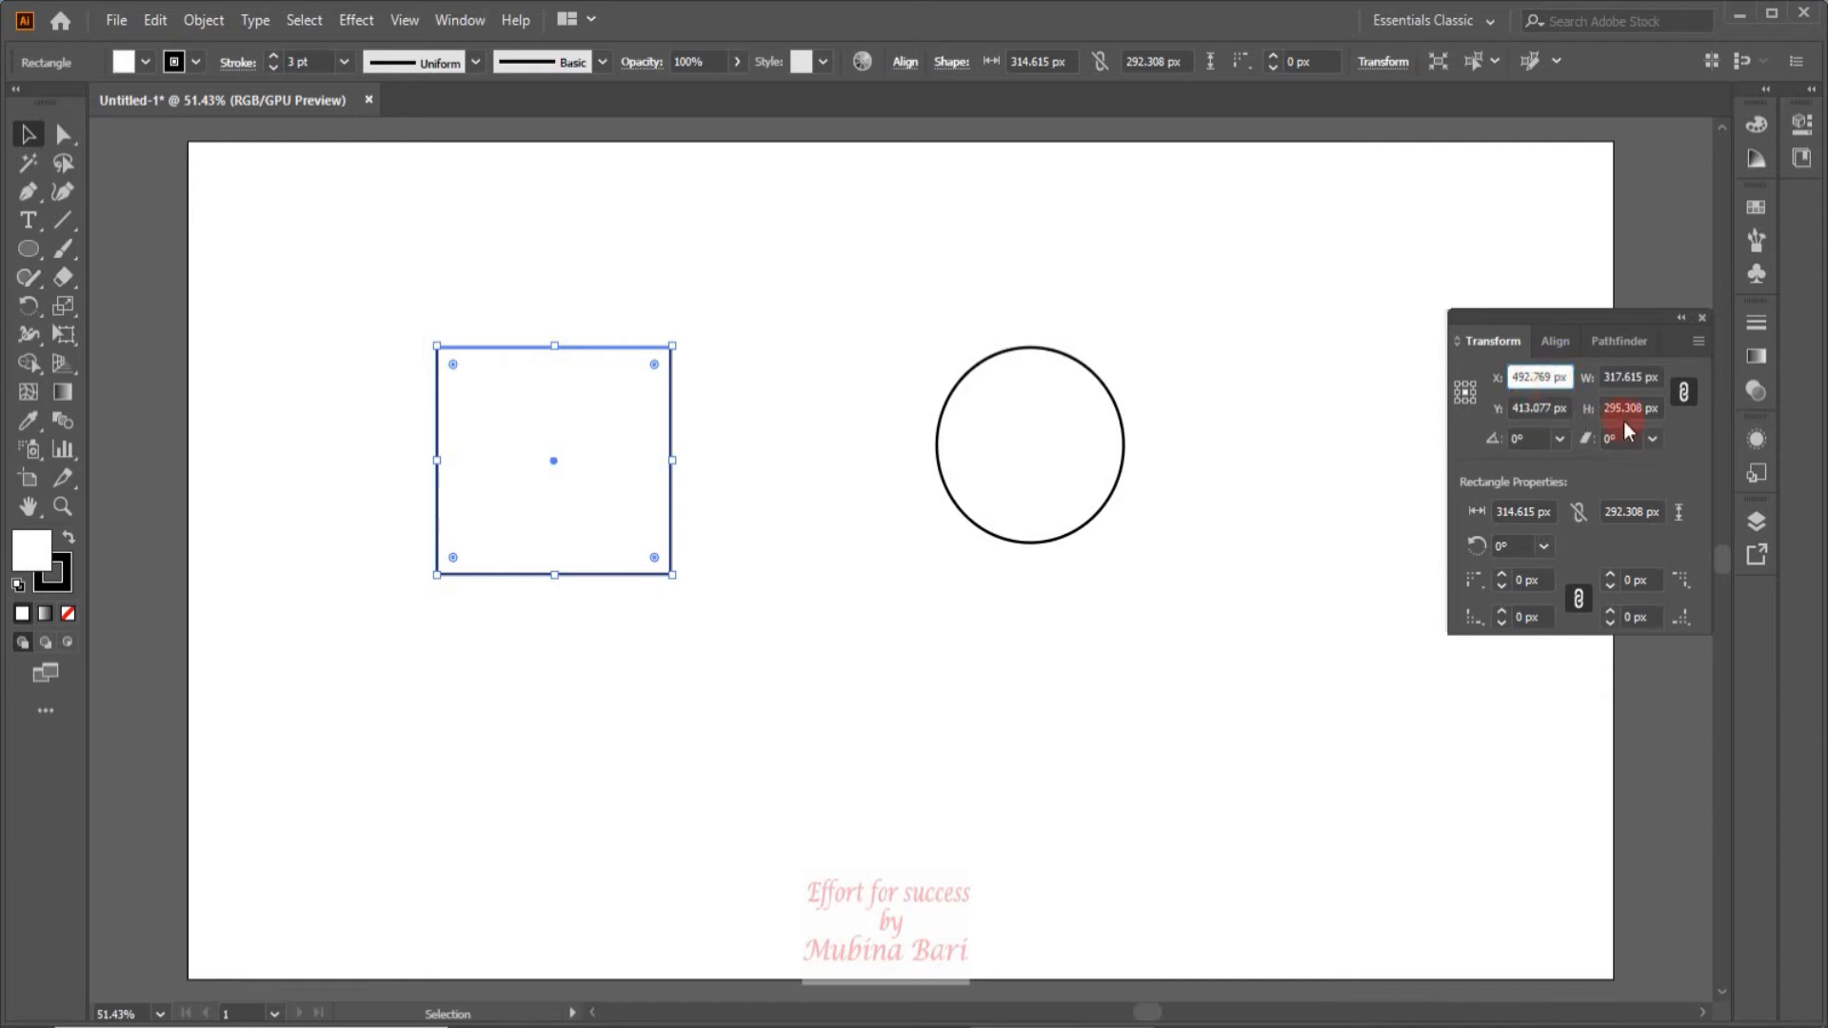
{"action": "key", "text": "BackSpace"}
{"action": "key", "text": "BackSpace"}
{"action": "key", "text": "BackSpace"}
{"action": "key", "text": "BackSpace"}
{"action": "key", "text": "BackSpace"}
{"action": "type", "text": "5"}
{"action": "left_click", "coordinate": [1209, 565]}
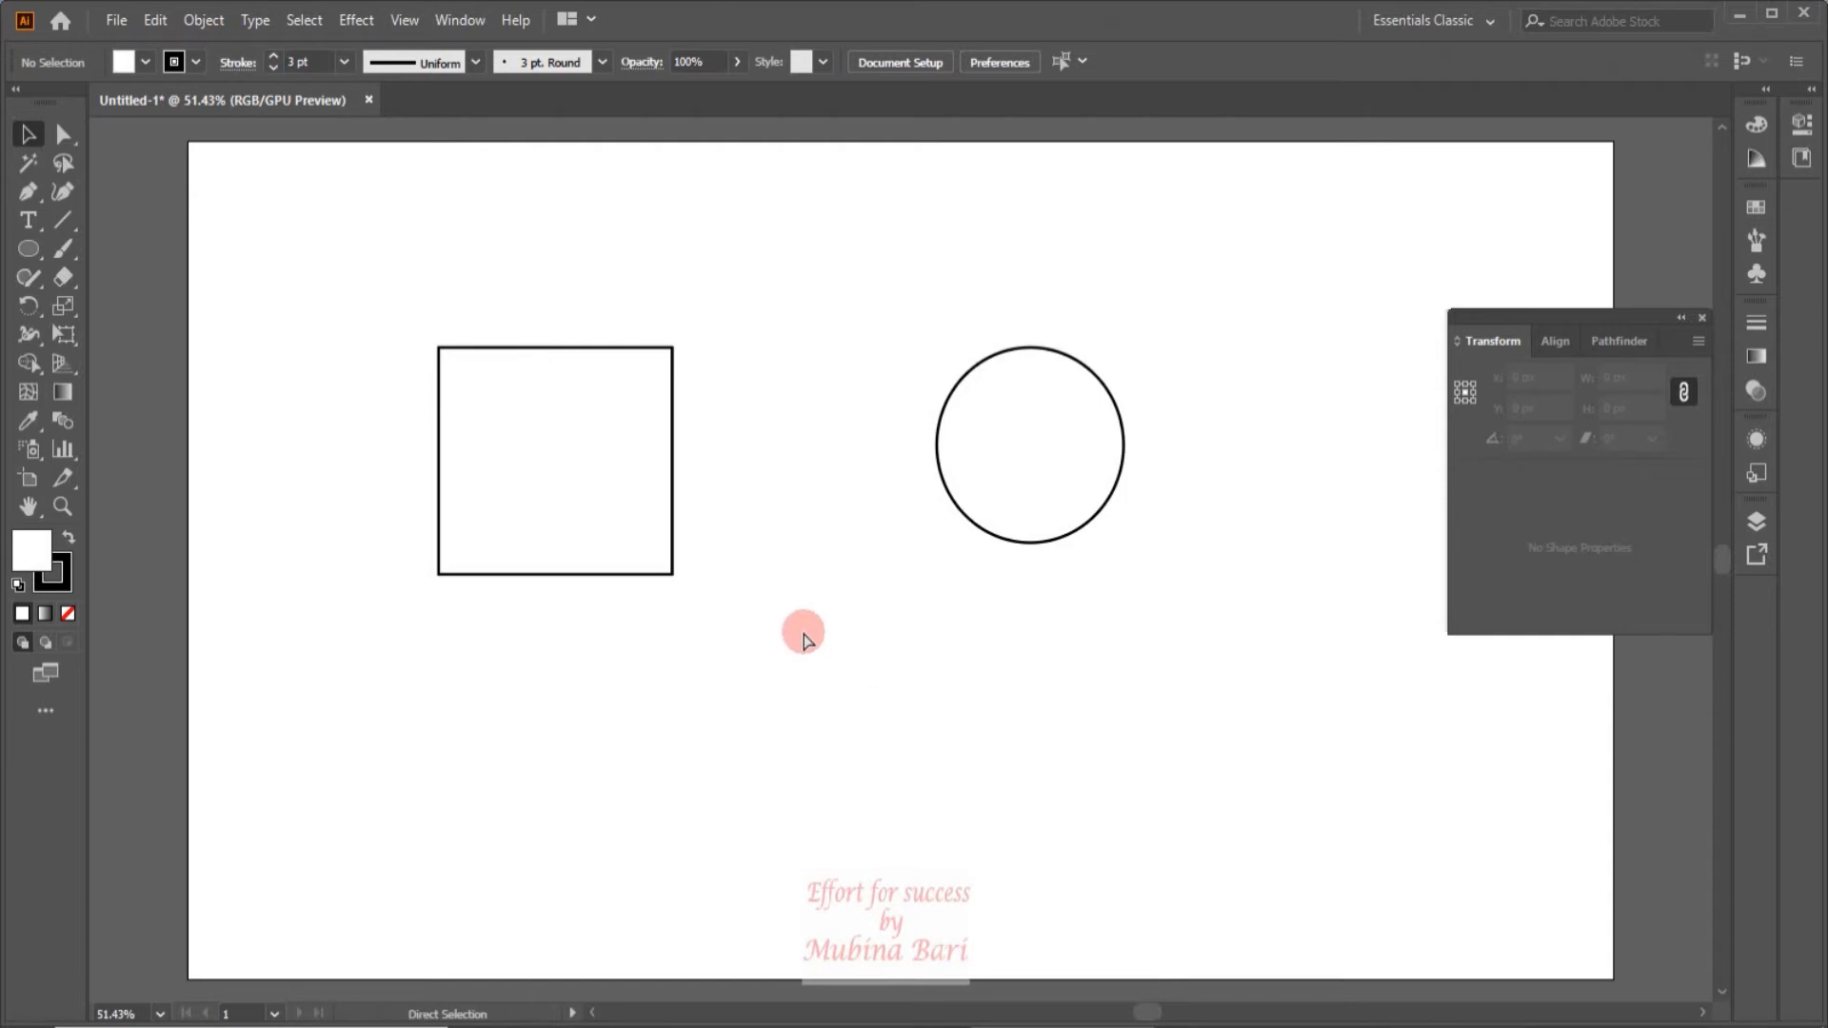
{"action": "key", "text": "ctrl+z"}
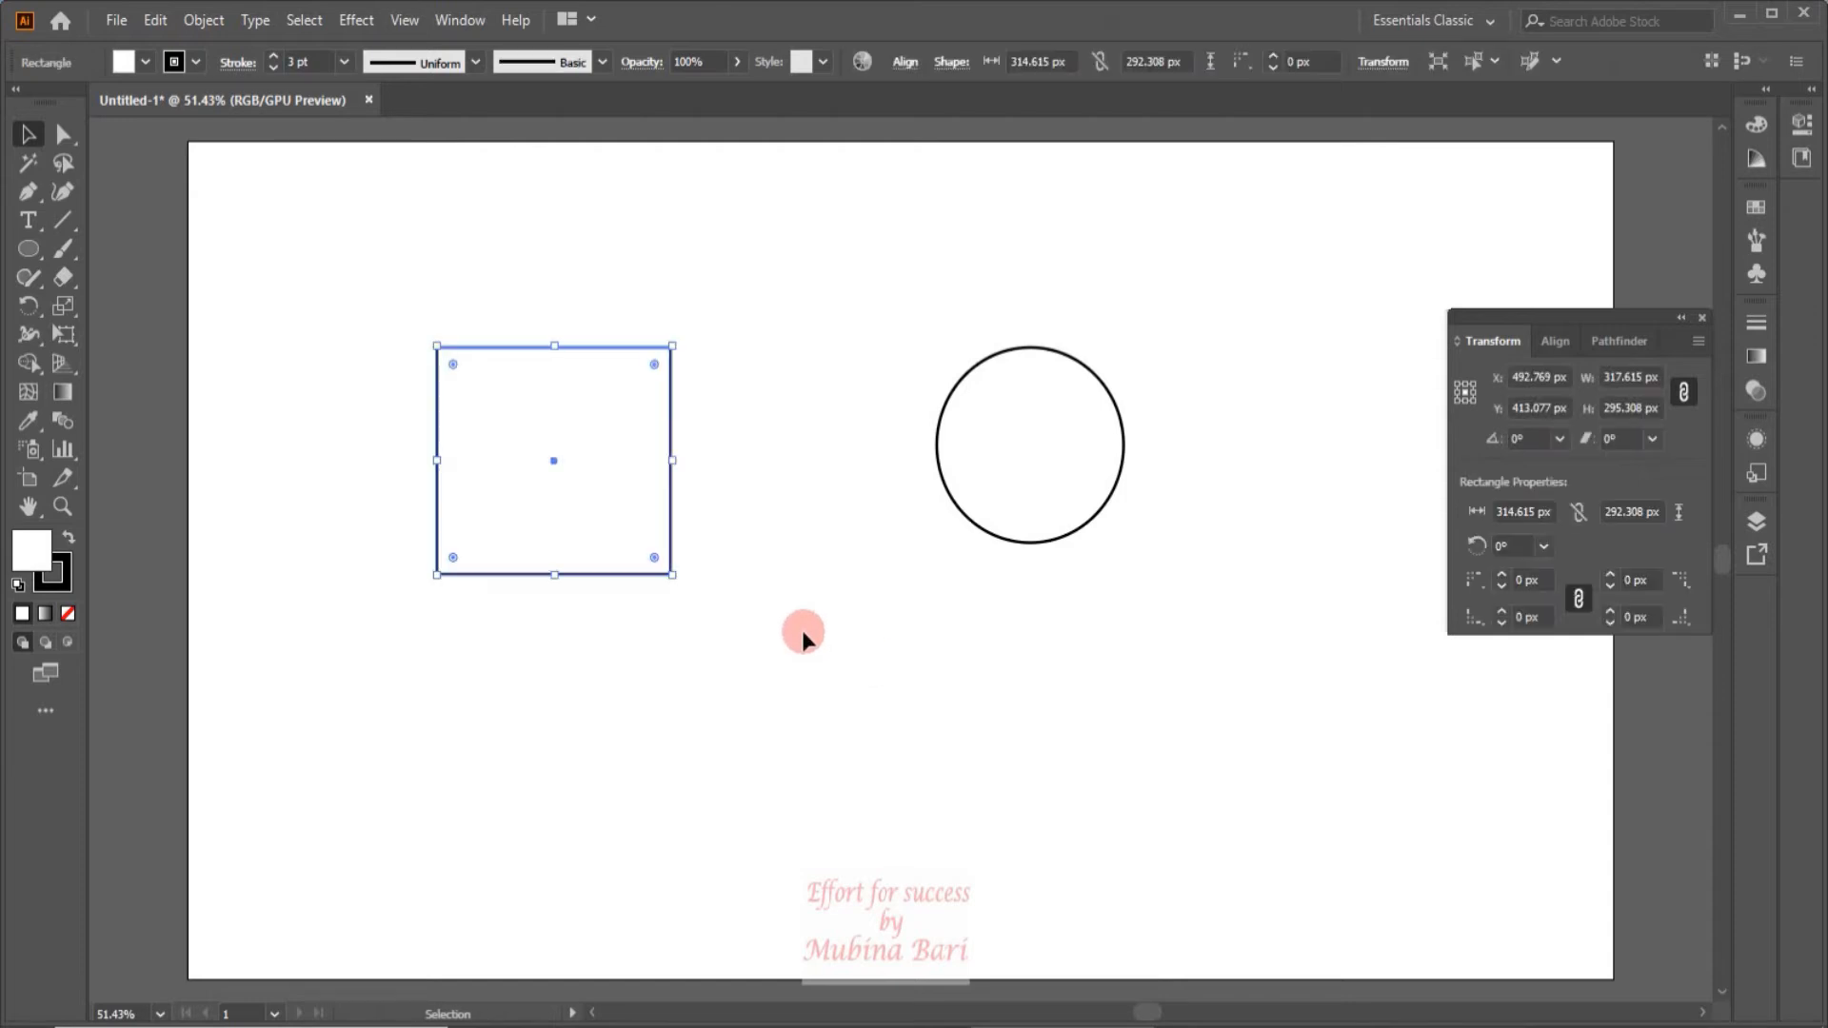
{"action": "left_click", "coordinate": [1556, 377]}
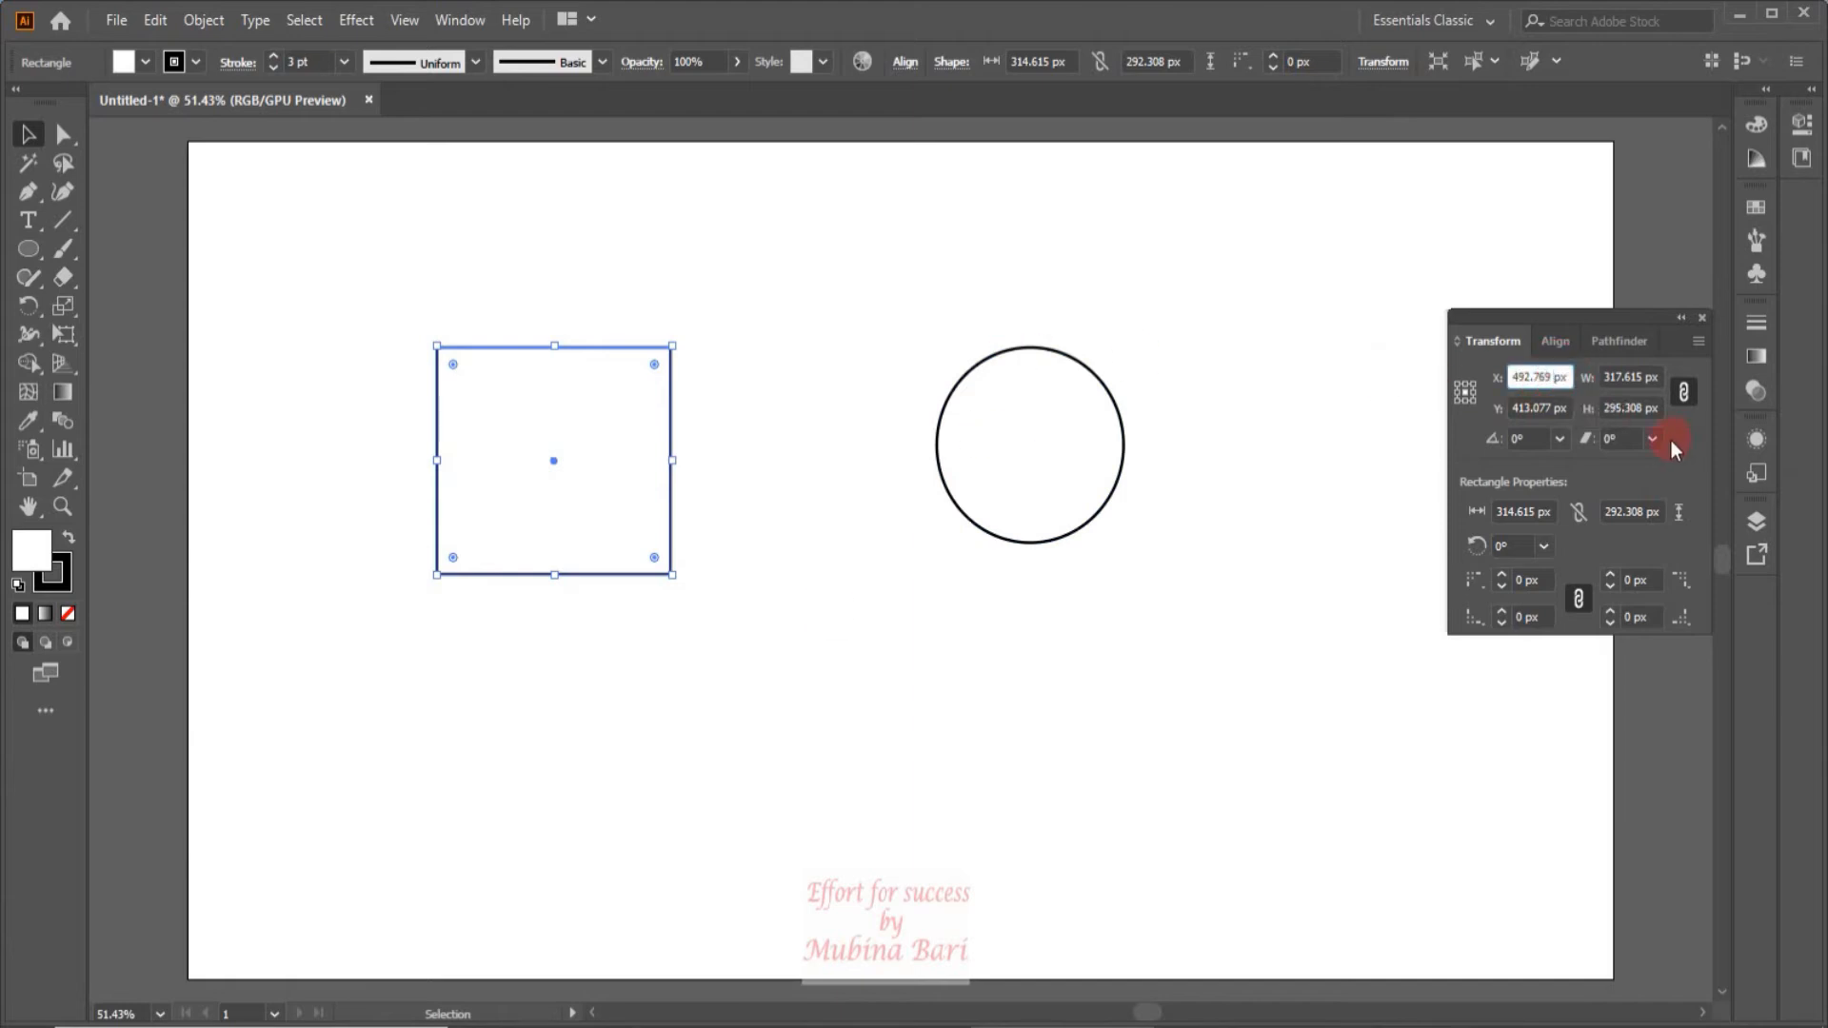
{"action": "left_click", "coordinate": [1366, 393]}
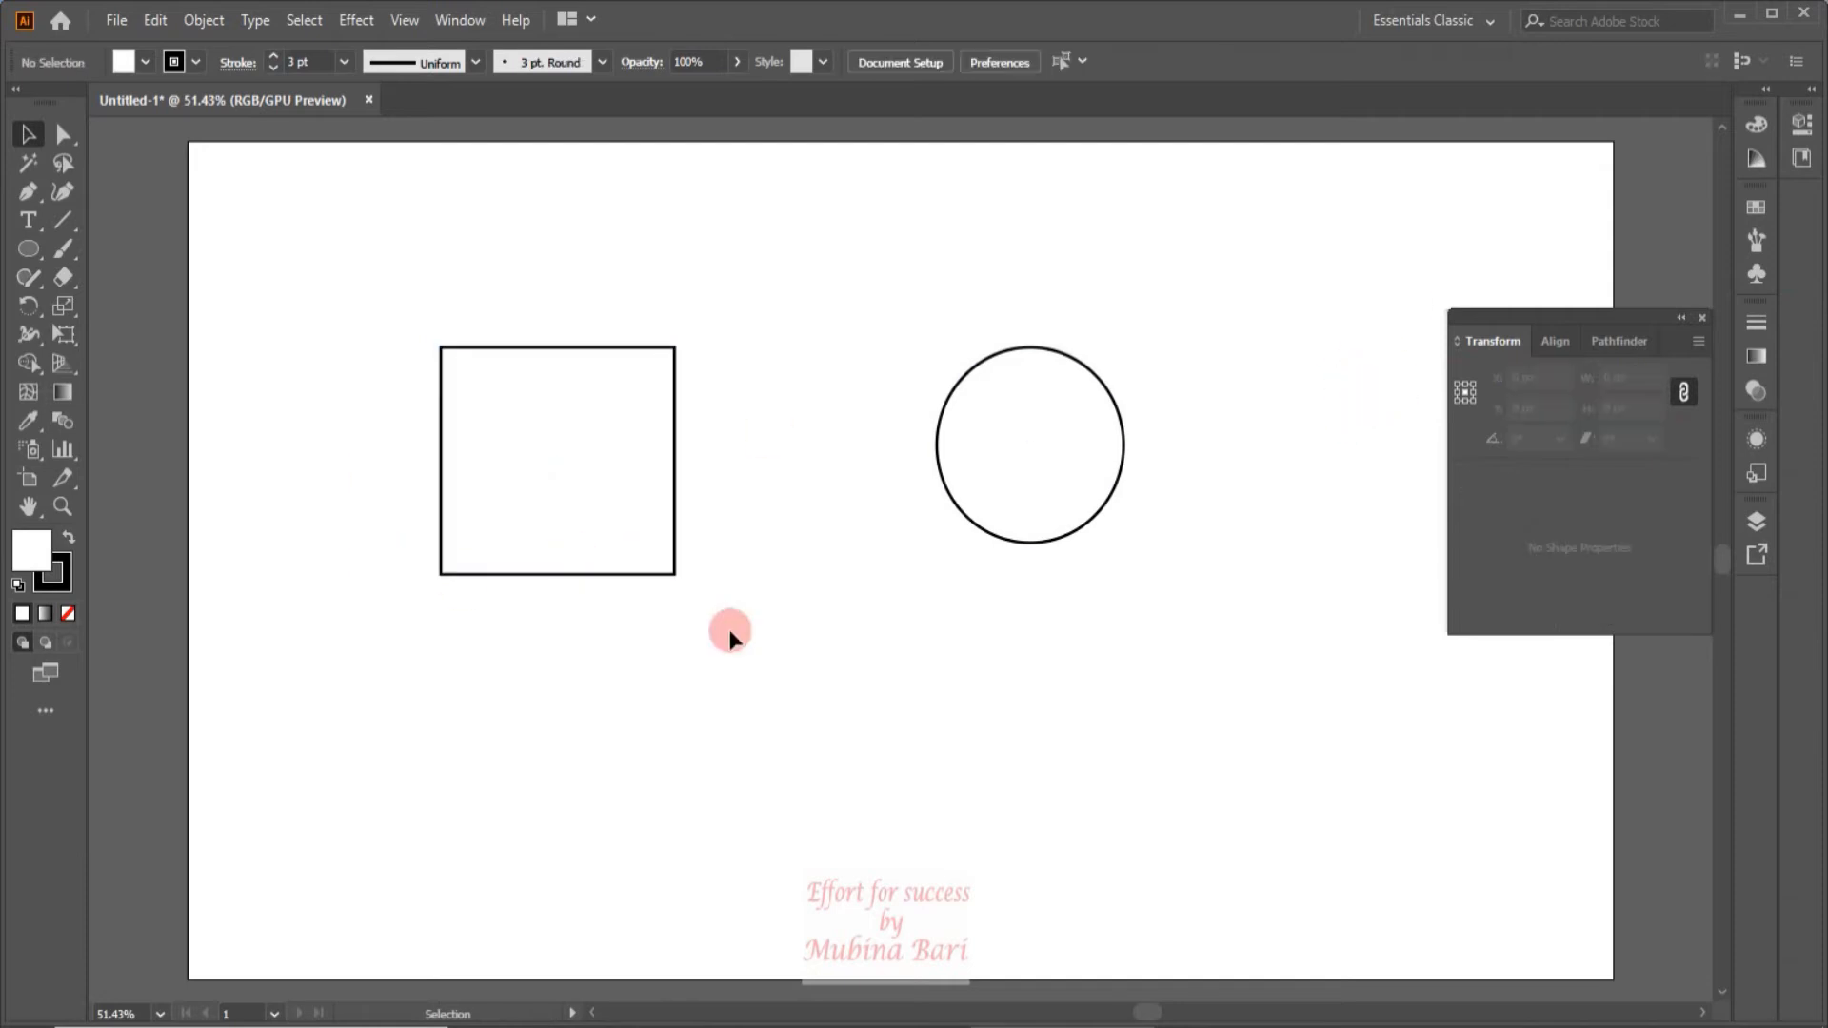
{"action": "key", "text": "ctrl+z"}
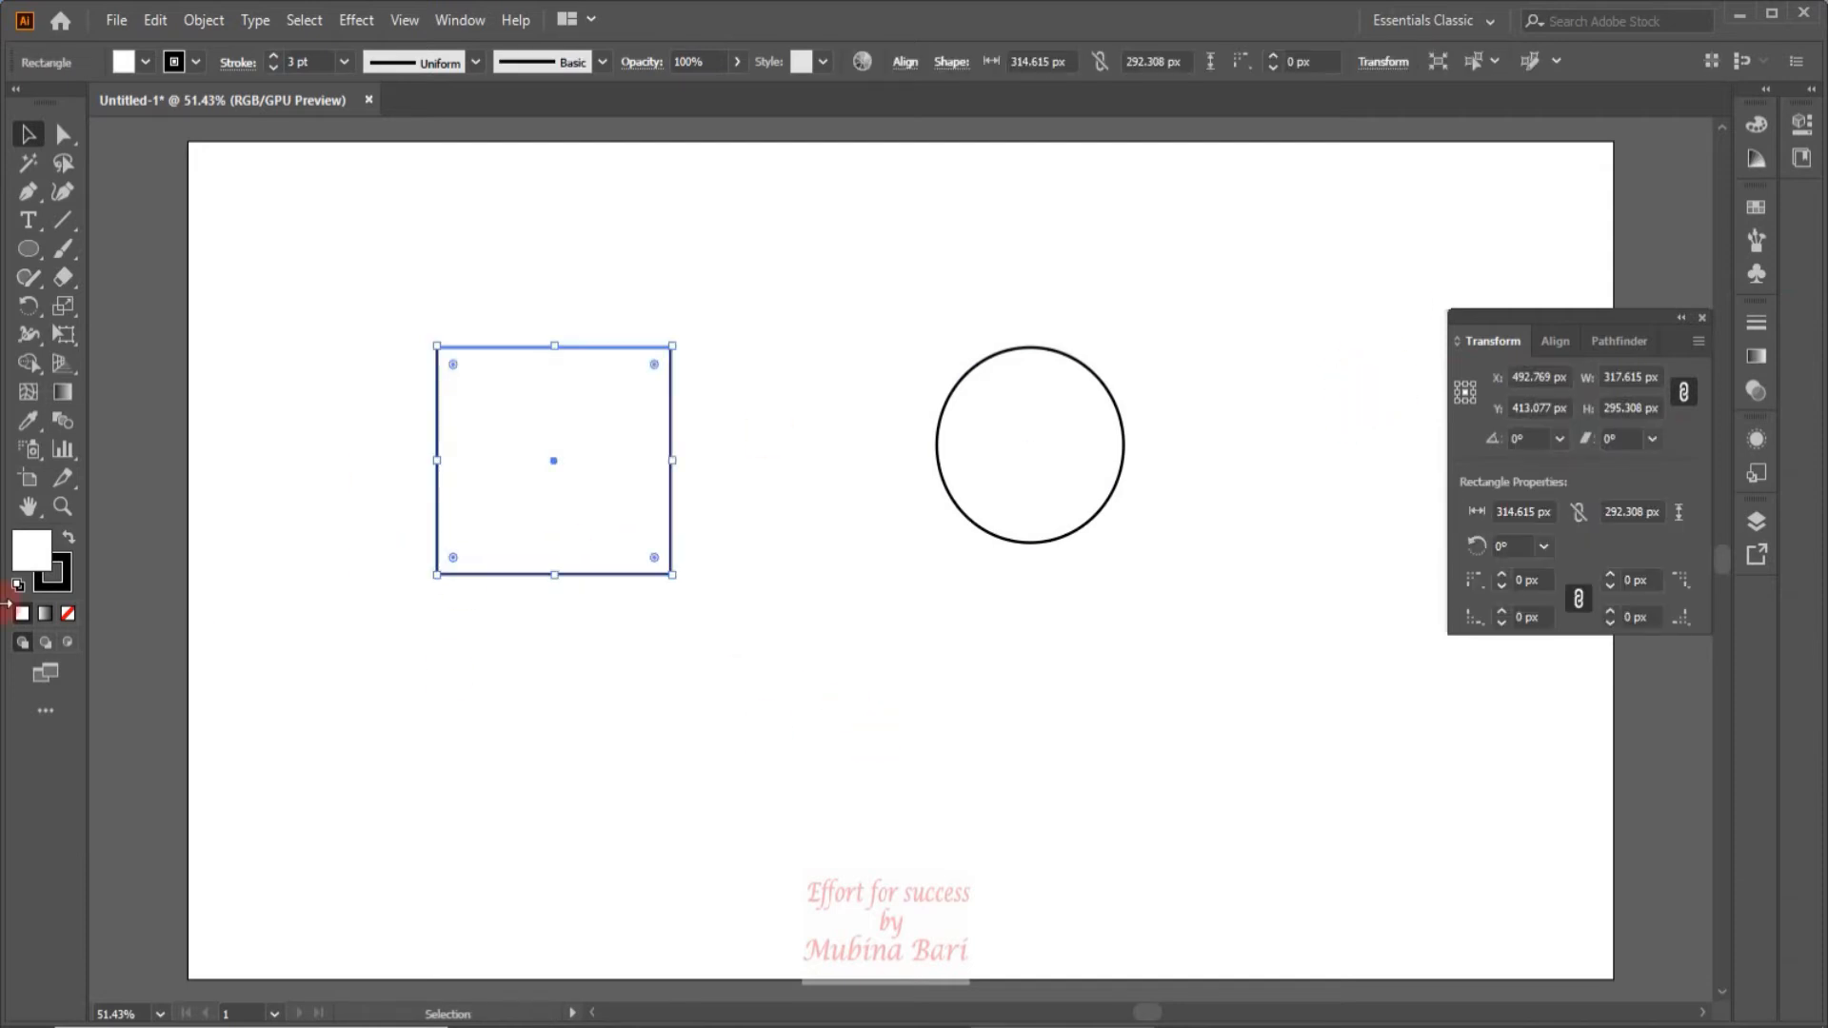
Step: Try shrinking the rectangle from its lower-right corner to about 230 by 166 px, and undo the resize
{"action": "left_click", "coordinate": [787, 608]}
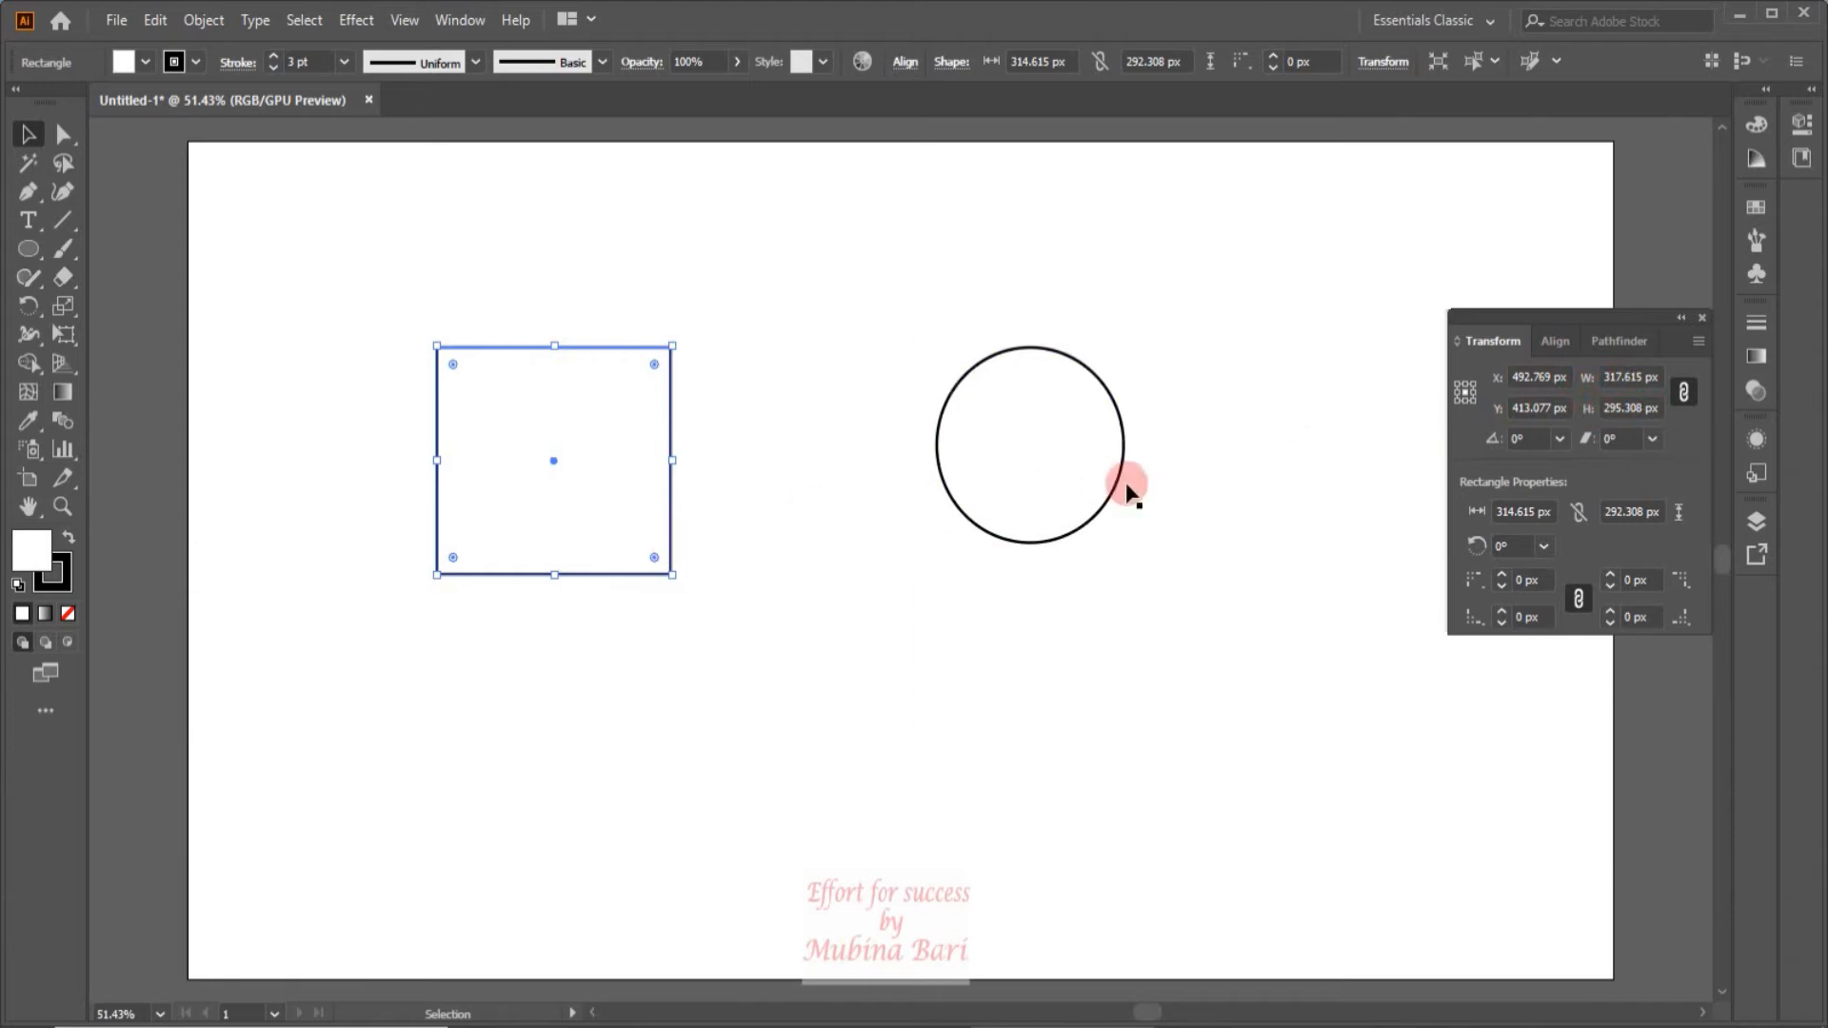
{"action": "left_click_drag", "start_coordinate": [673, 576], "coordinate": [608, 477]}
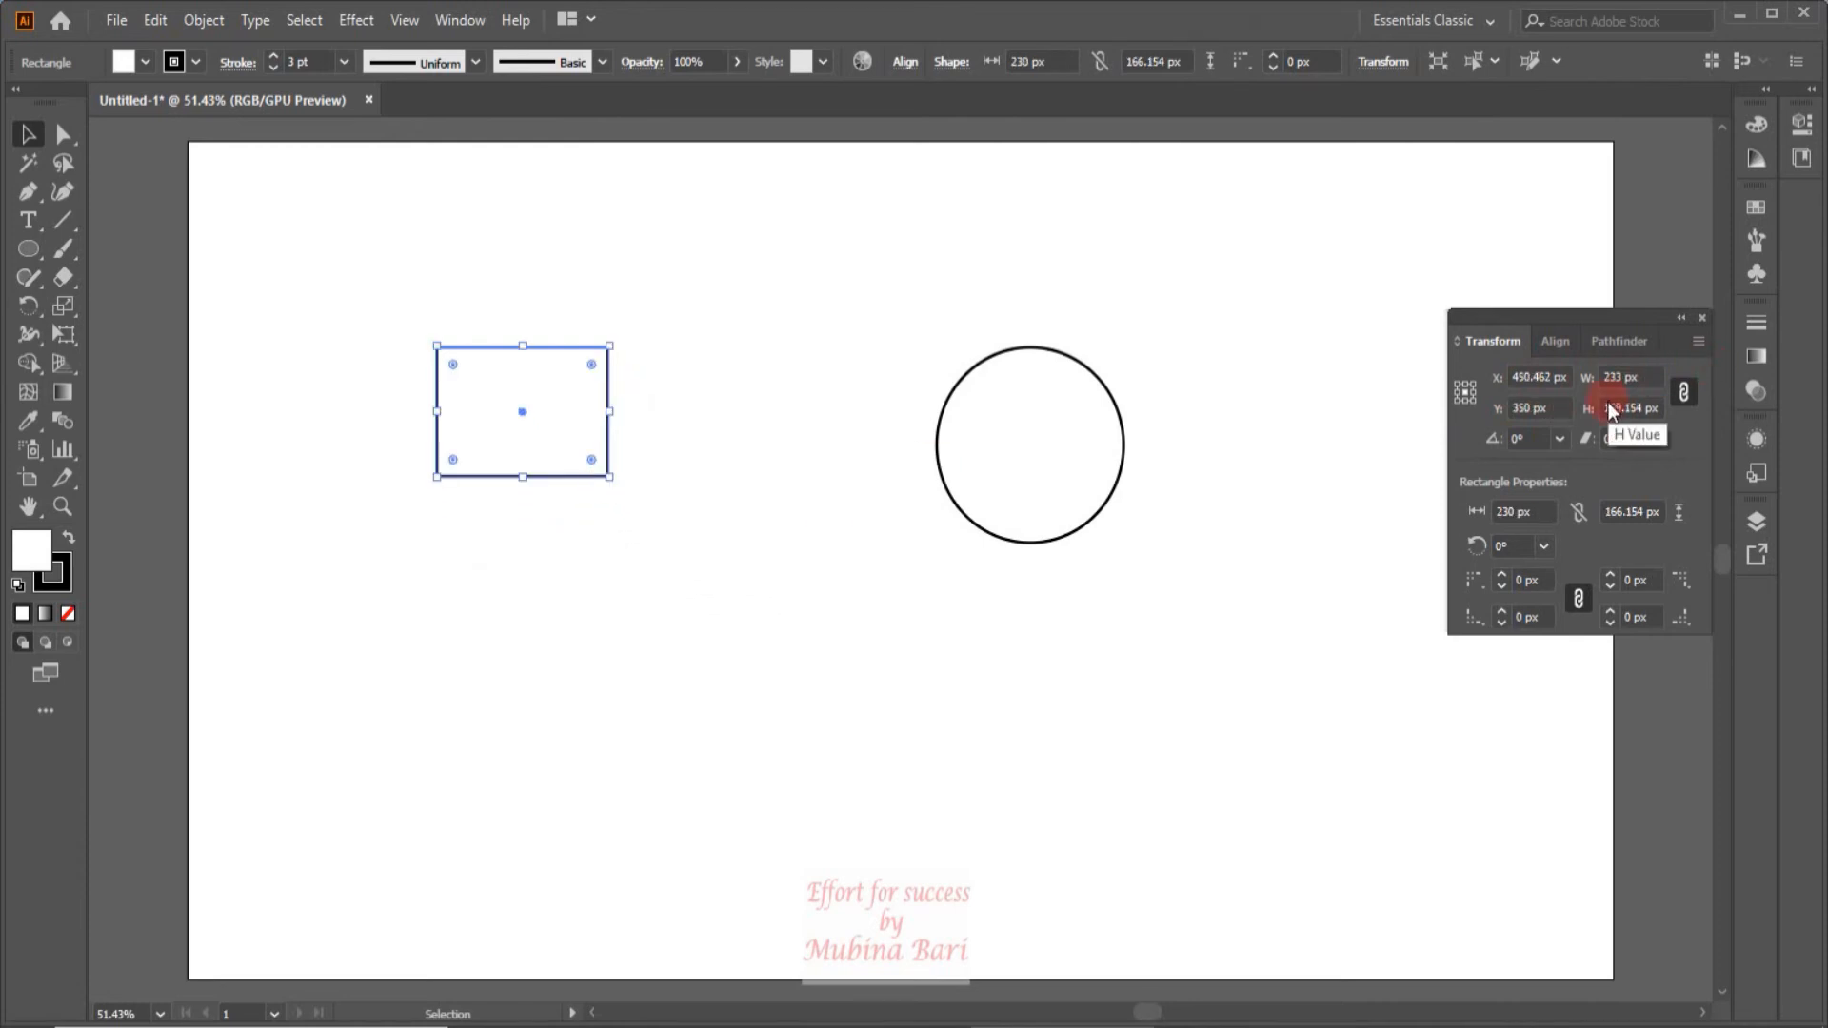
{"action": "key", "text": "ctrl+z"}
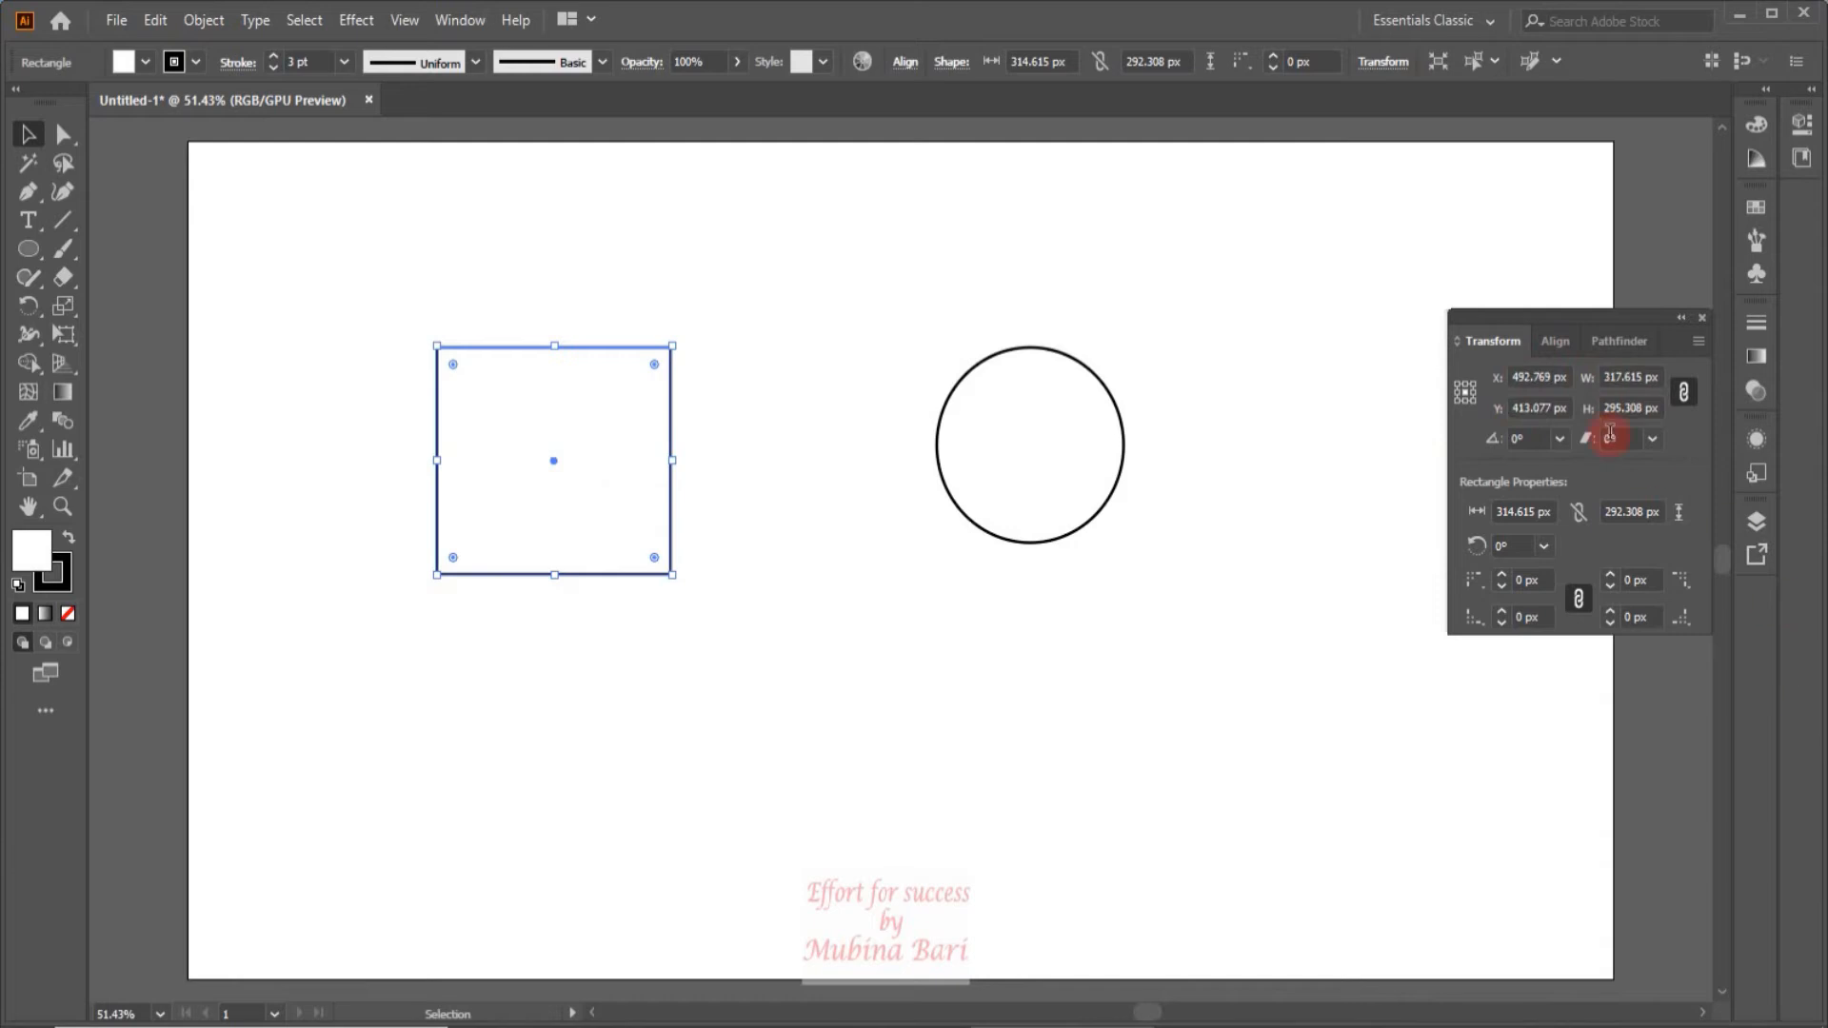
Step: Unlink the width and height proportions, set only the rectangle's width to 350 px, and undo the resize
{"action": "left_click", "coordinate": [1683, 394]}
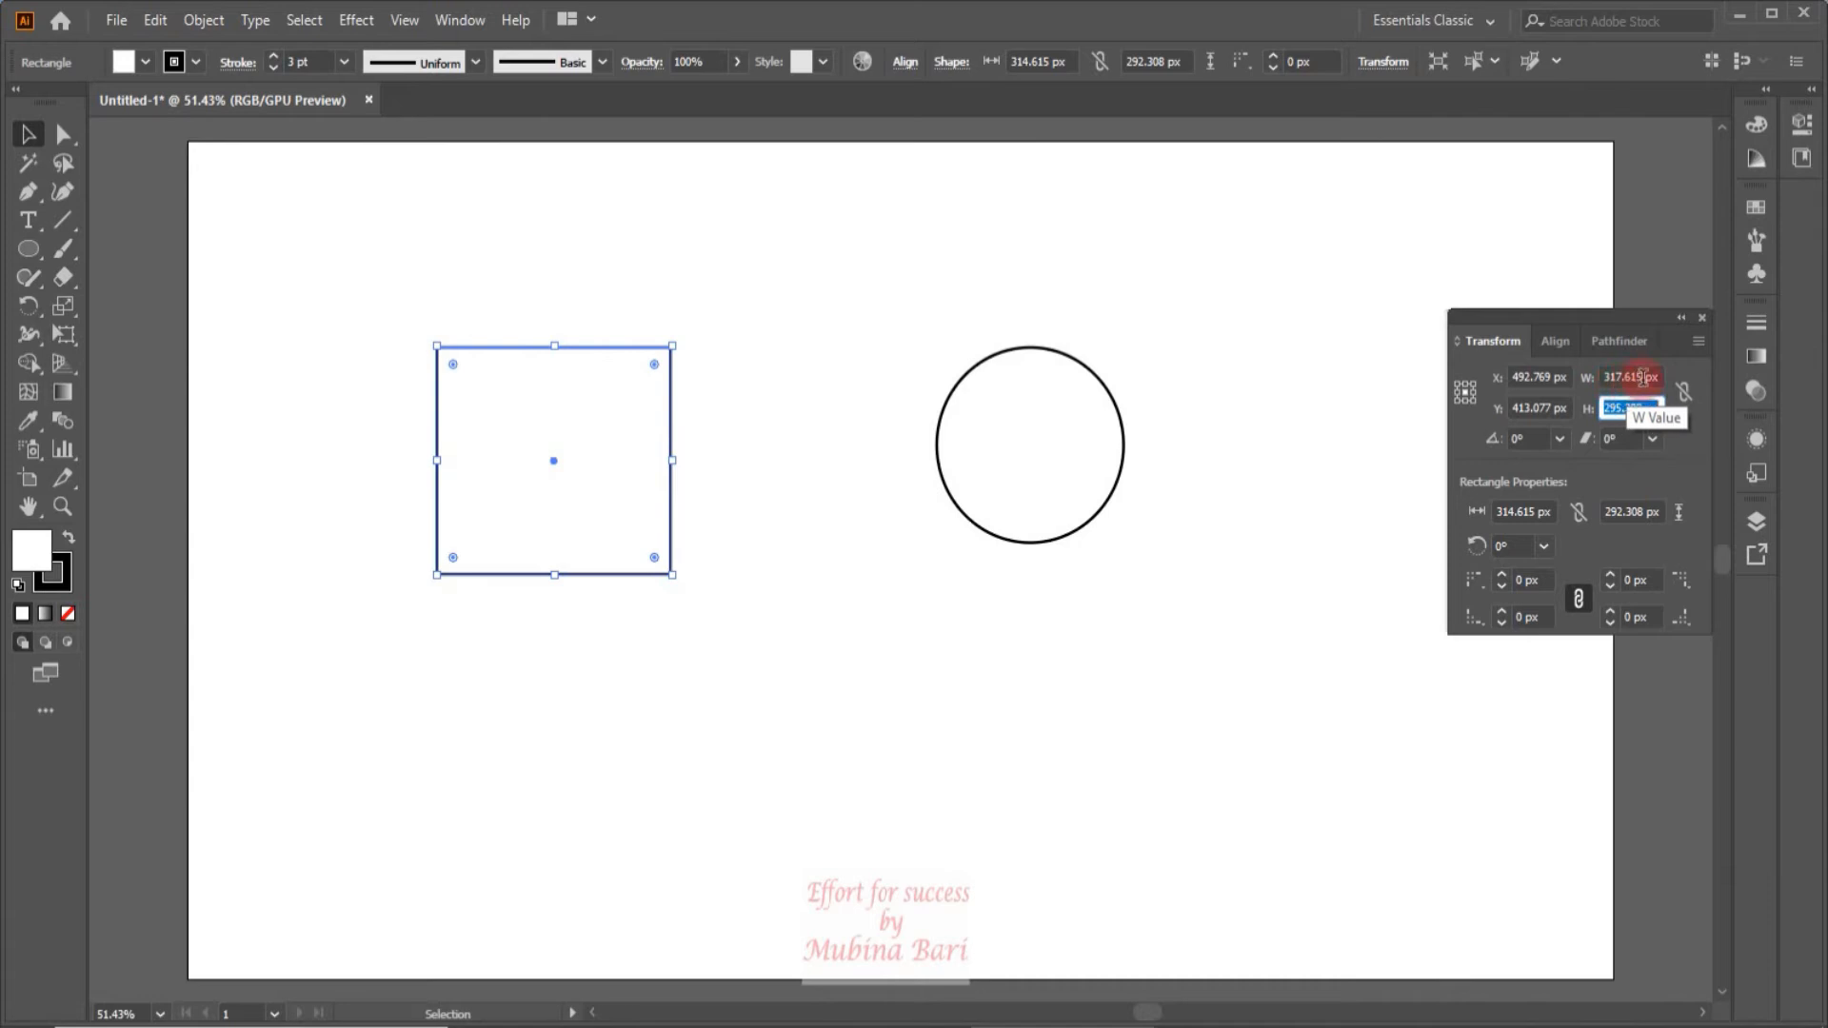
{"action": "double_click", "coordinate": [1643, 377]}
{"action": "type", "text": "350"}
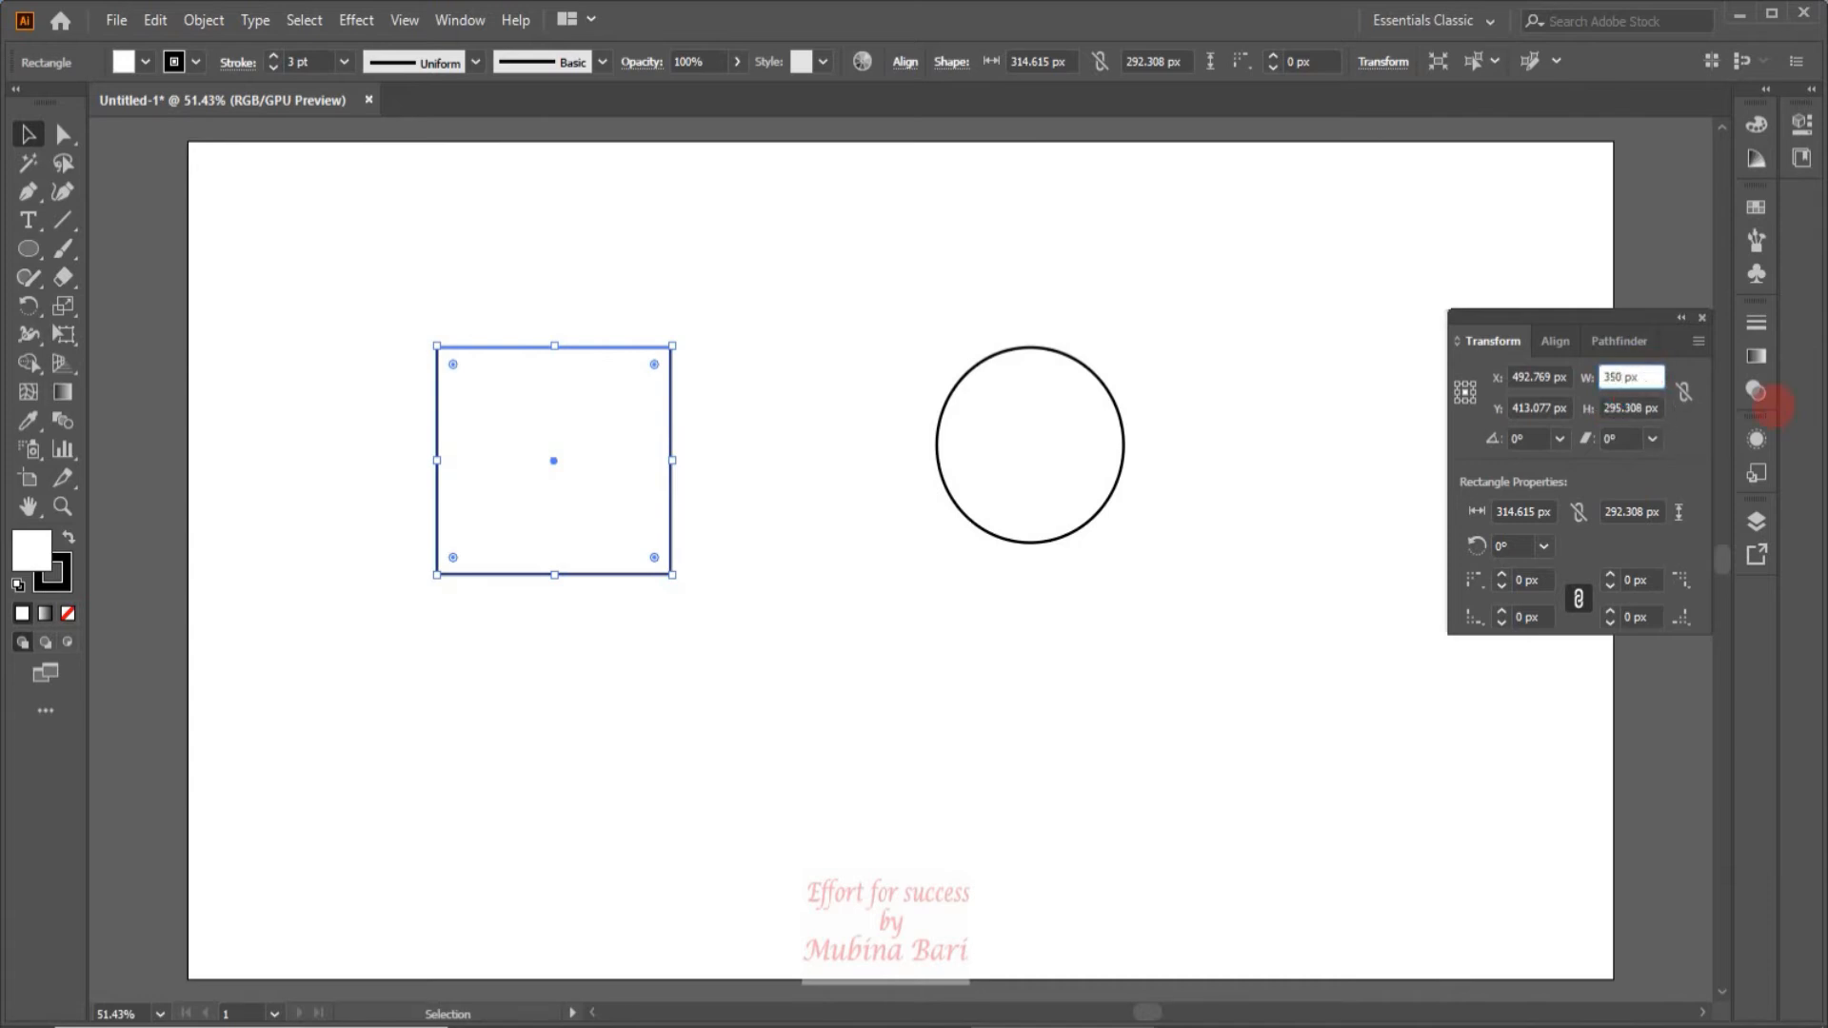
{"action": "left_click", "coordinate": [958, 628]}
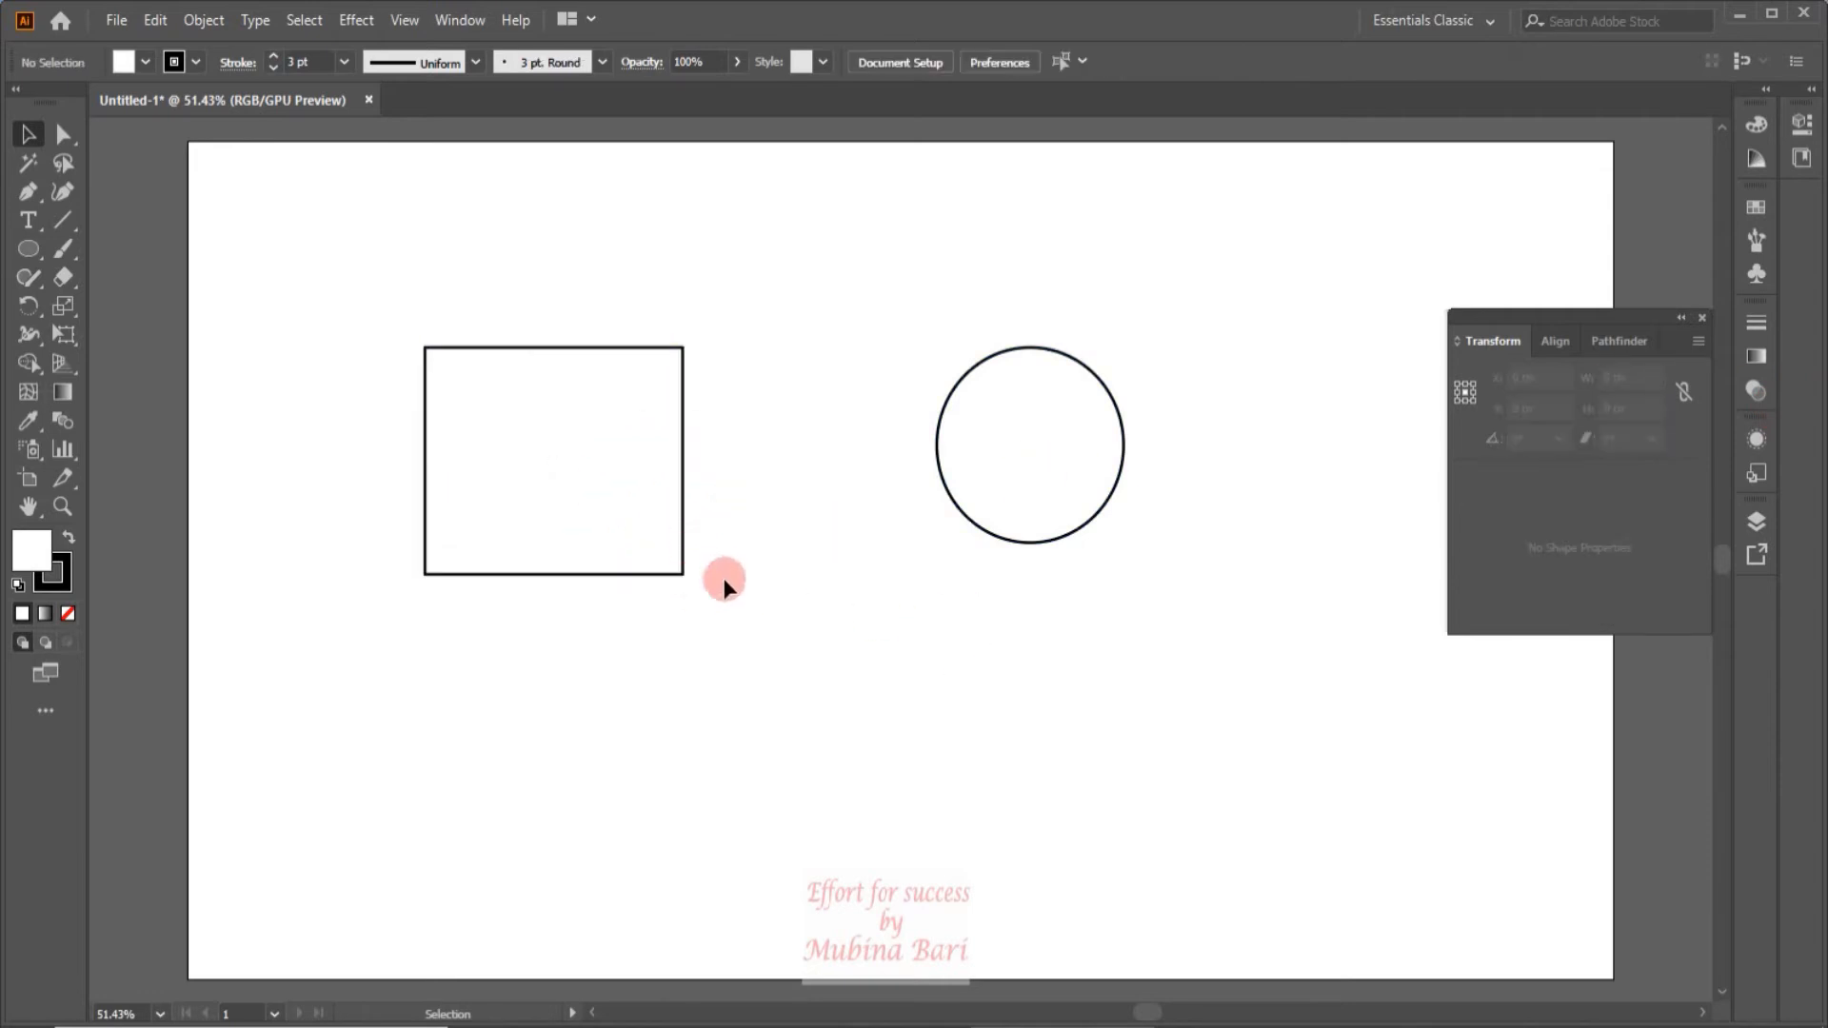
{"action": "left_click", "coordinate": [672, 569]}
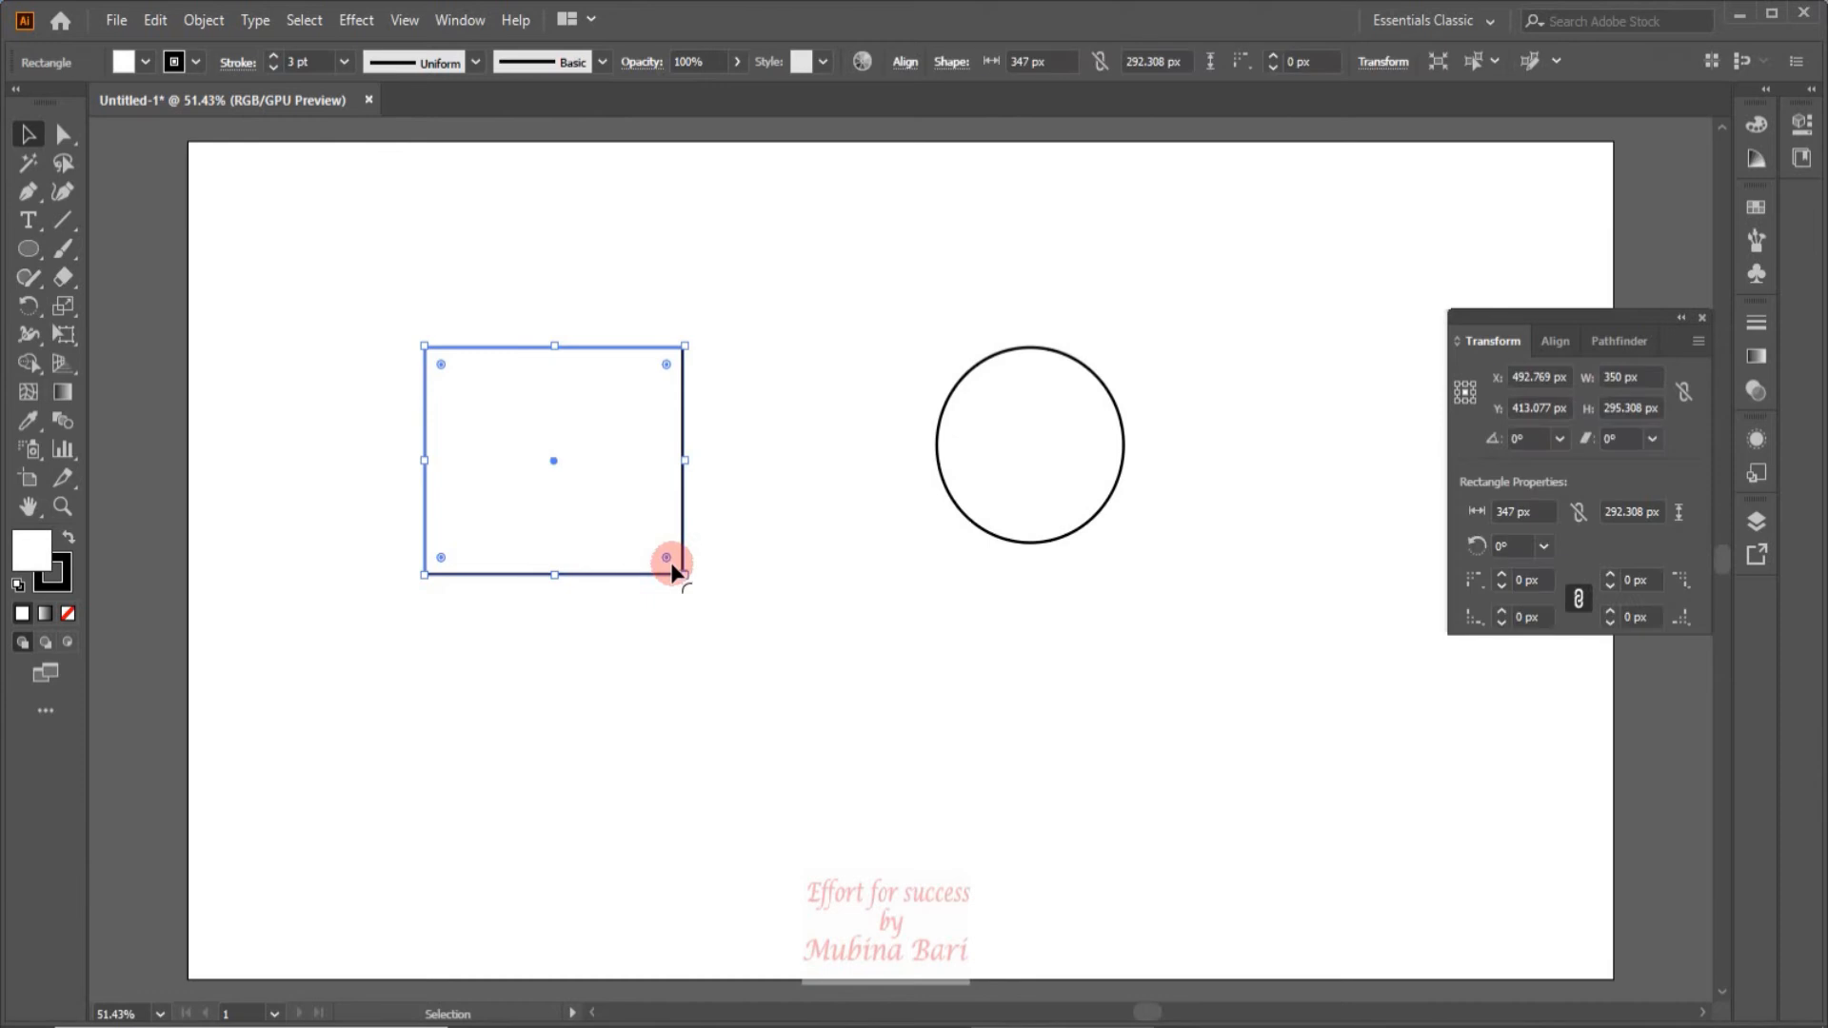
{"action": "key", "text": "a"}
{"action": "key", "text": "ctrl+z"}
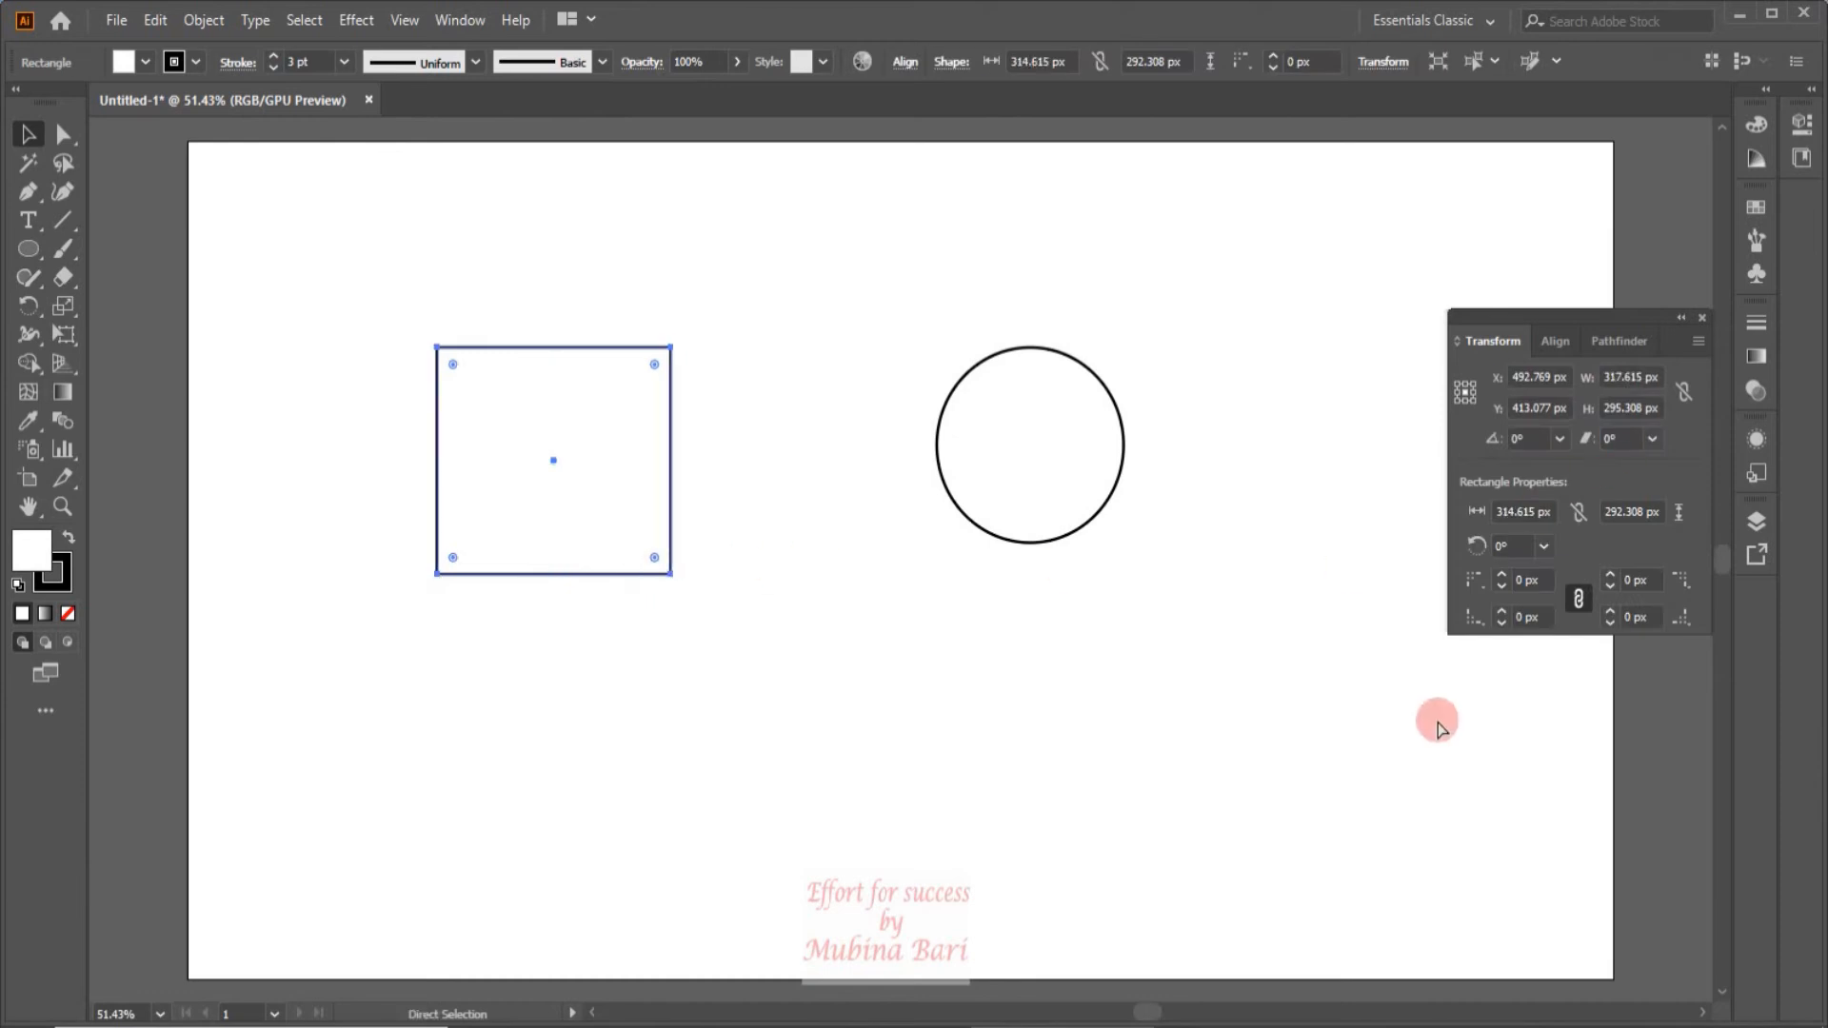
Step: Link the width and height proportions, scale the rectangle to a width of 350 px, and reselect it
{"action": "left_click", "coordinate": [1683, 398]}
{"action": "left_click", "coordinate": [1647, 407]}
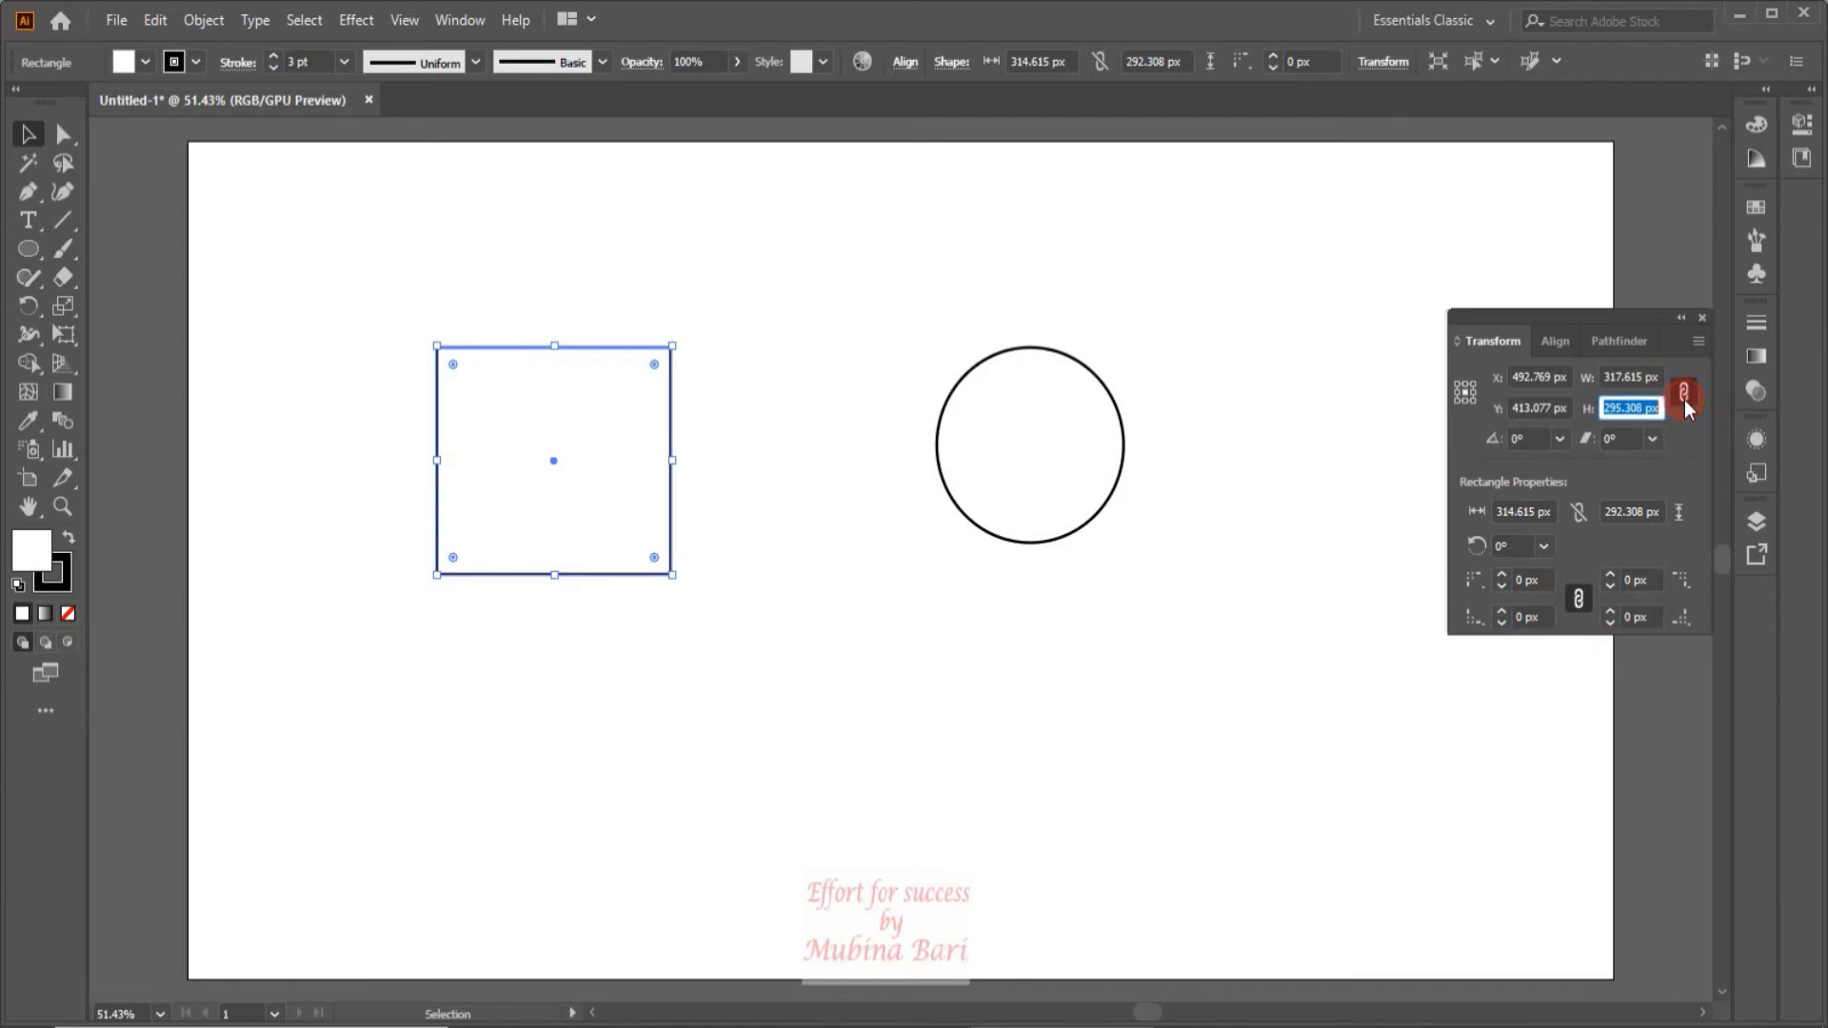
{"action": "left_click", "coordinate": [1638, 378]}
{"action": "type", "text": "3"}
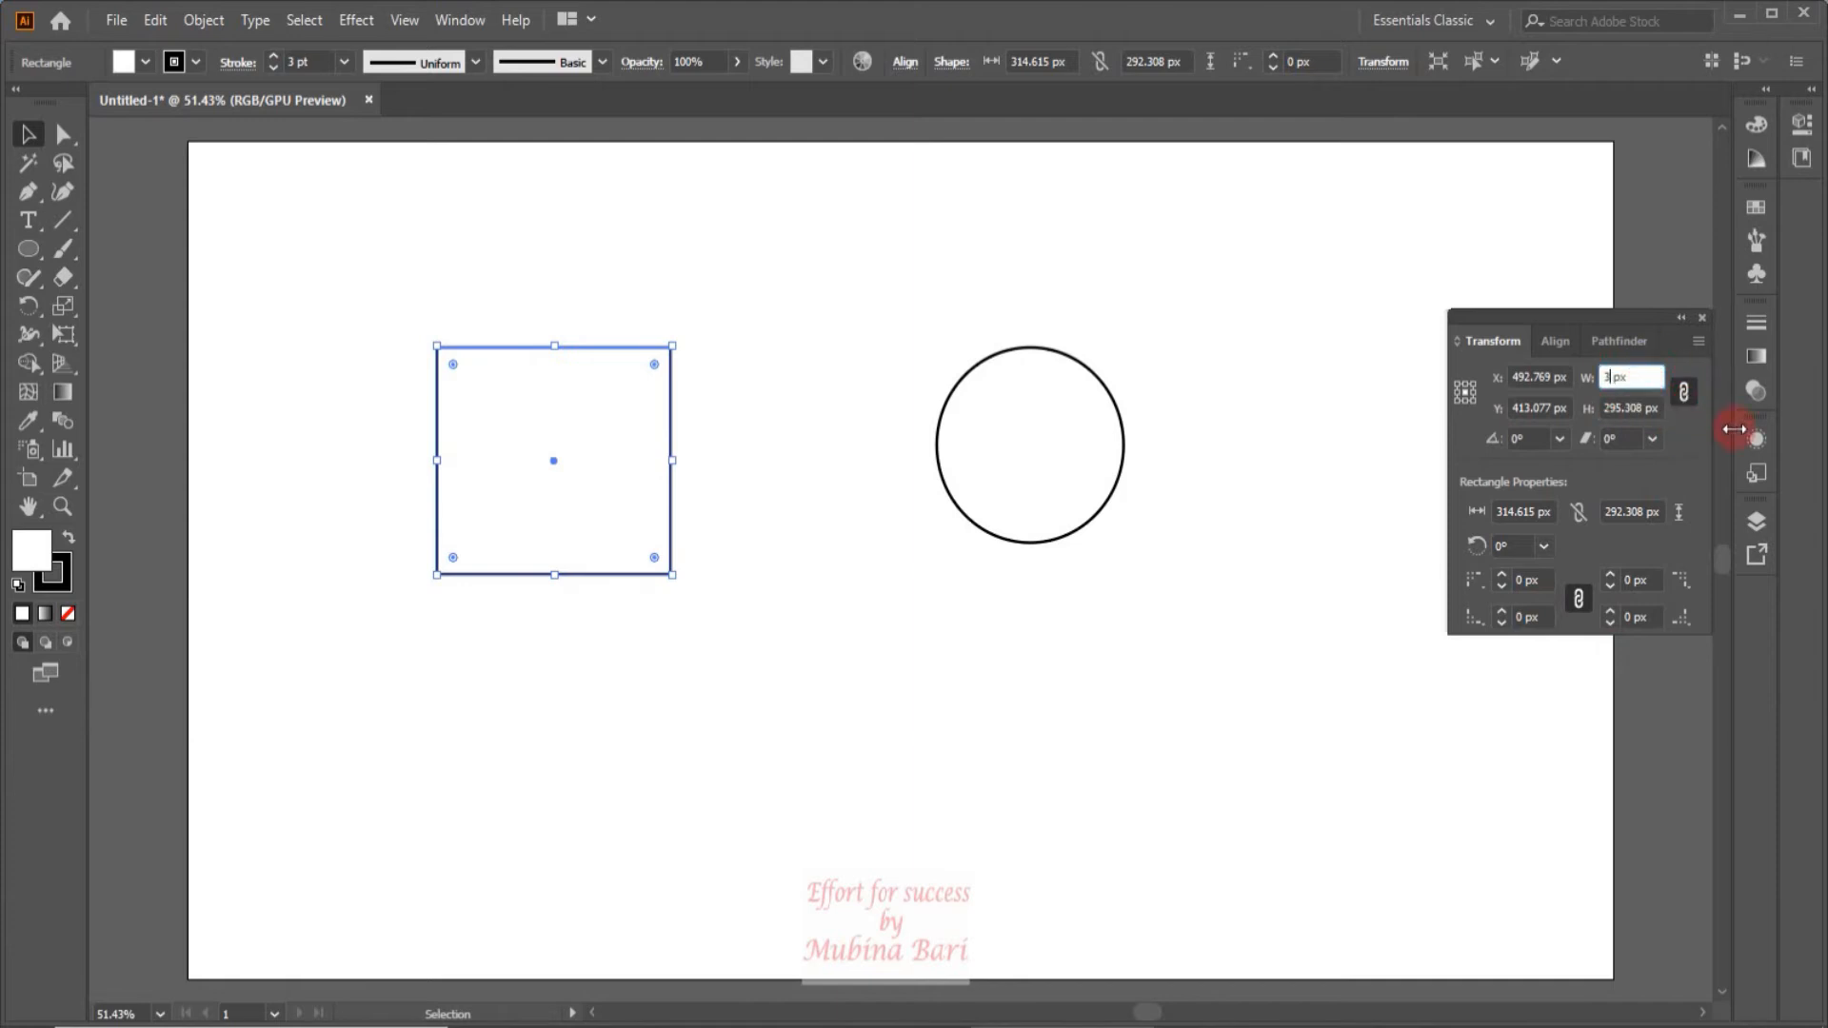
{"action": "type", "text": "50"}
{"action": "left_click", "coordinate": [1253, 514]}
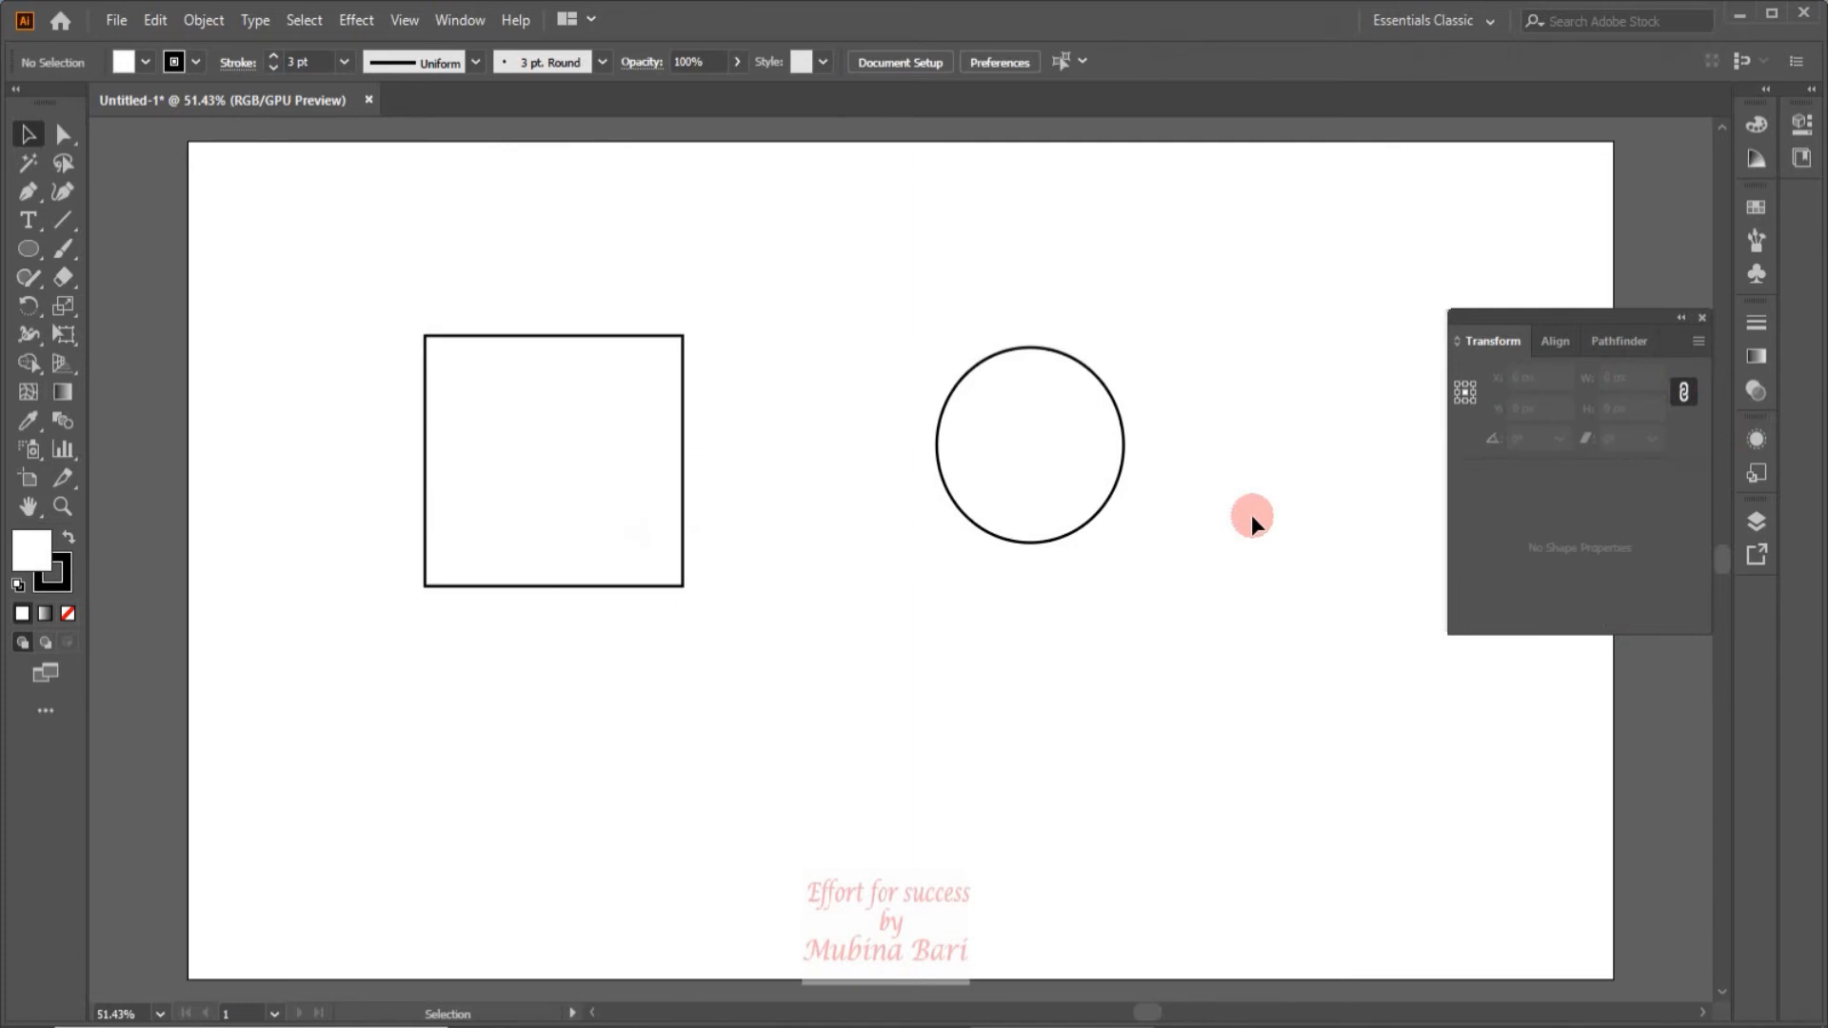
{"action": "left_click", "coordinate": [607, 588]}
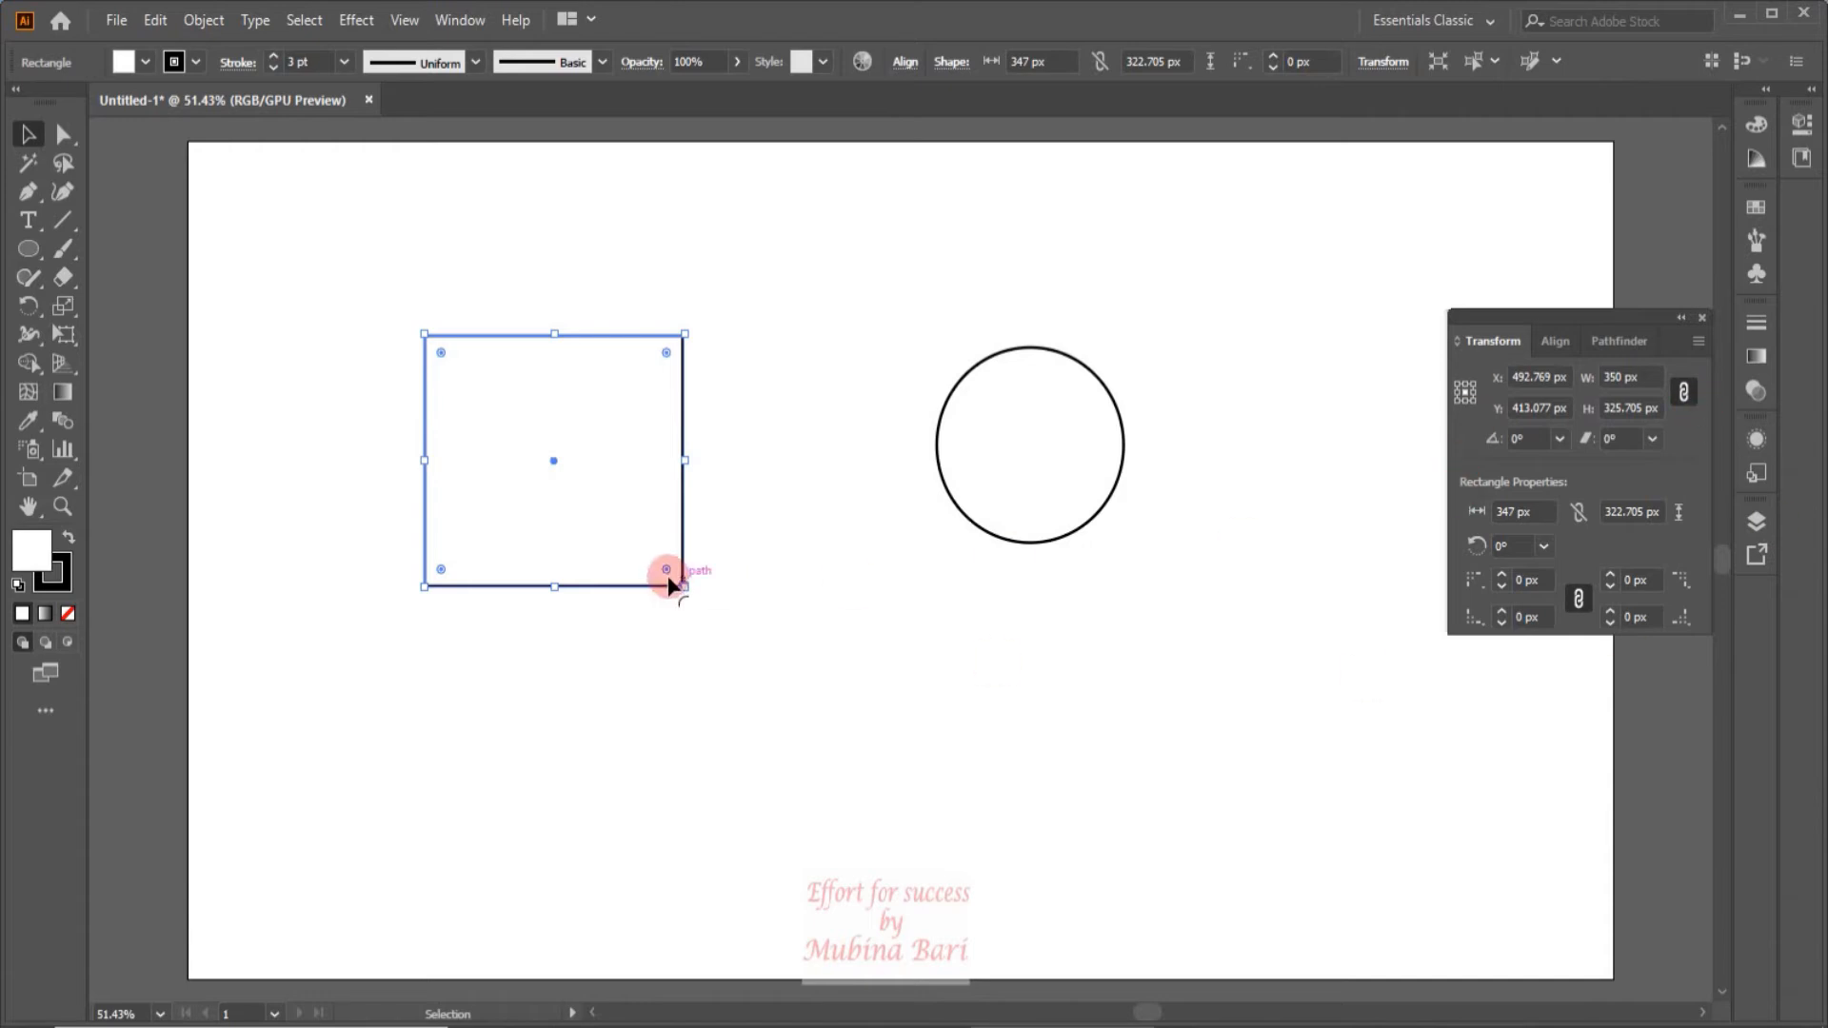
Step: Try rotating the rectangle to 30° and 60° about its bottom-right reference point, and undo both rotations
{"action": "left_click", "coordinate": [1466, 392]}
{"action": "left_click", "coordinate": [1472, 400]}
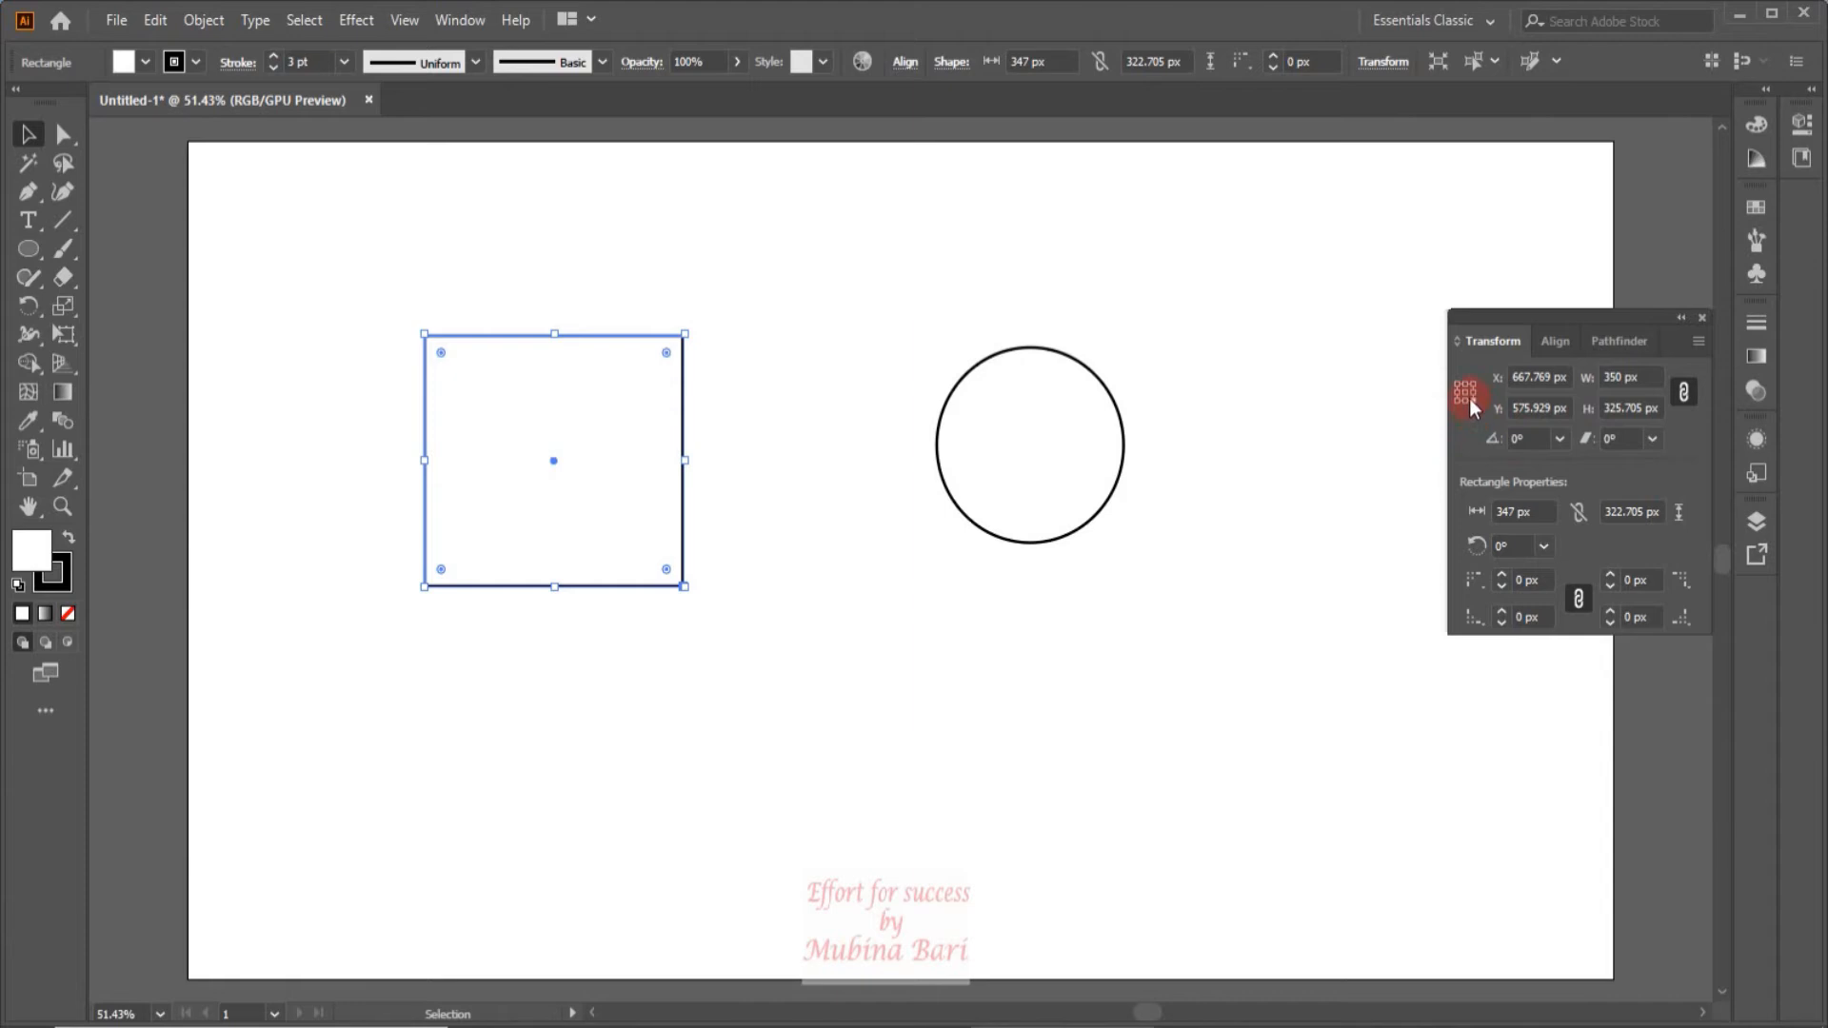
{"action": "left_click", "coordinate": [1561, 440]}
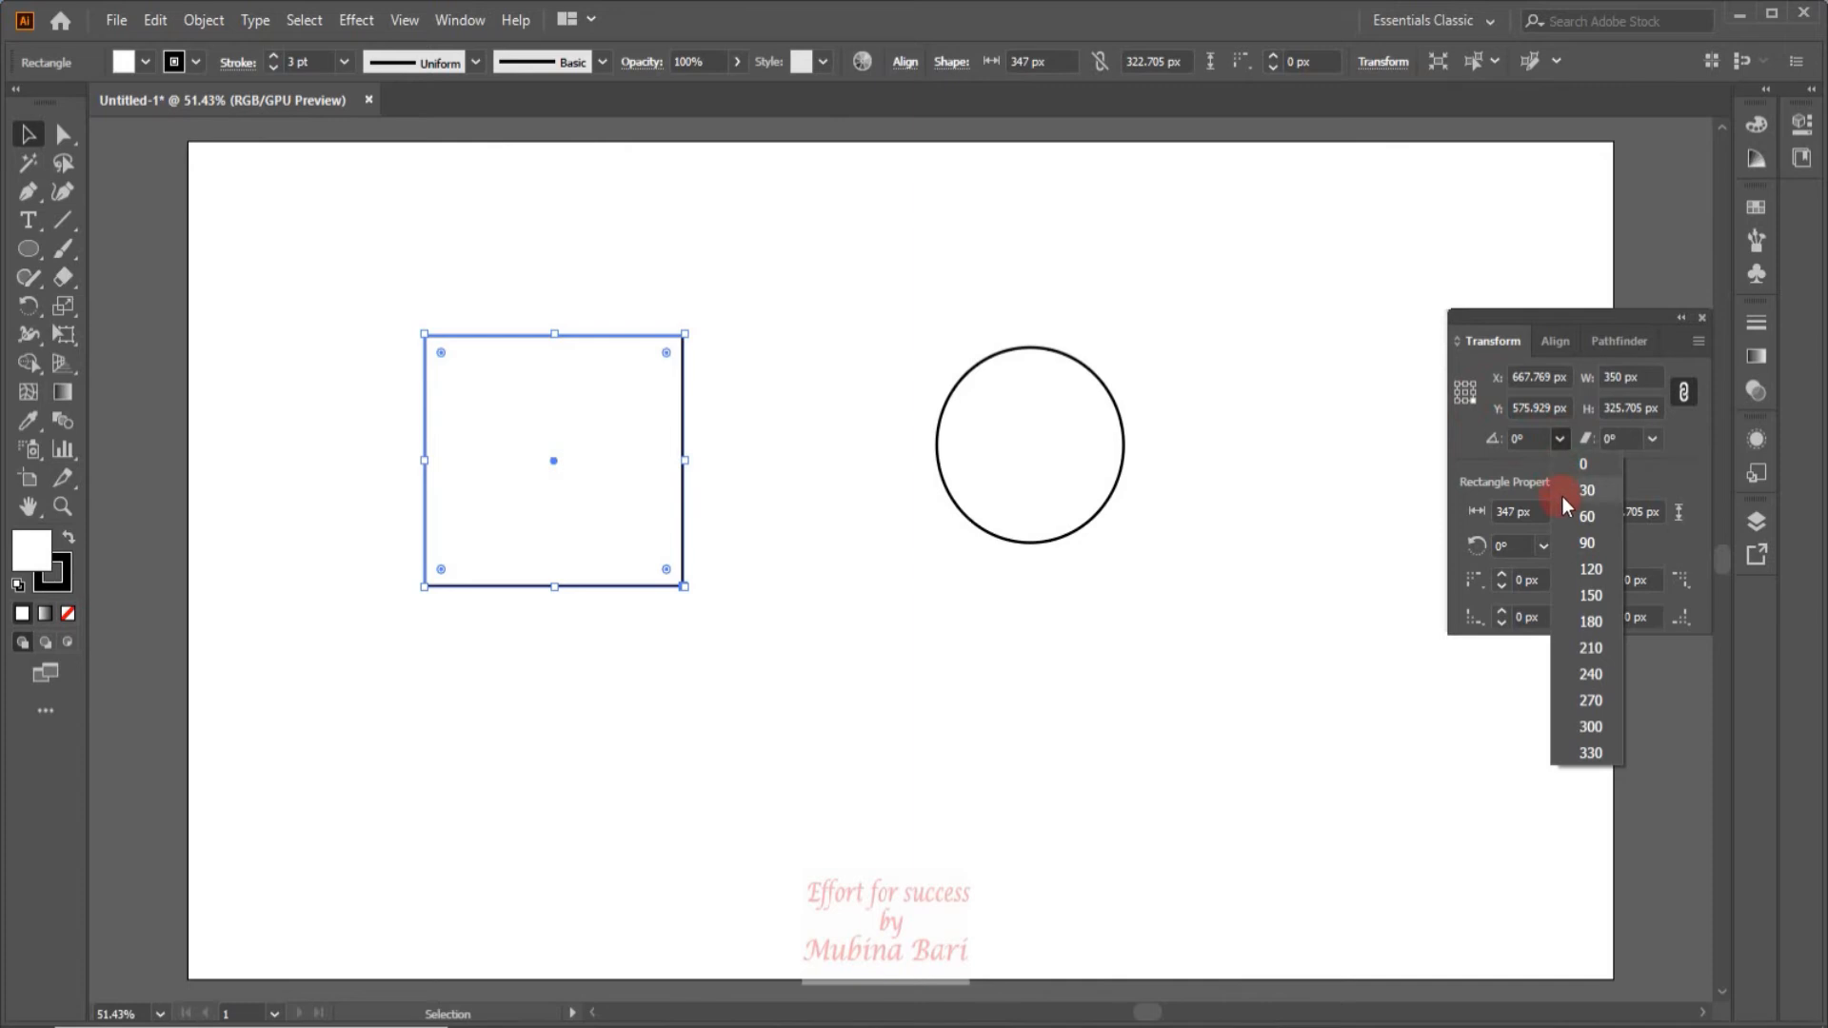
{"action": "left_click", "coordinate": [1562, 490]}
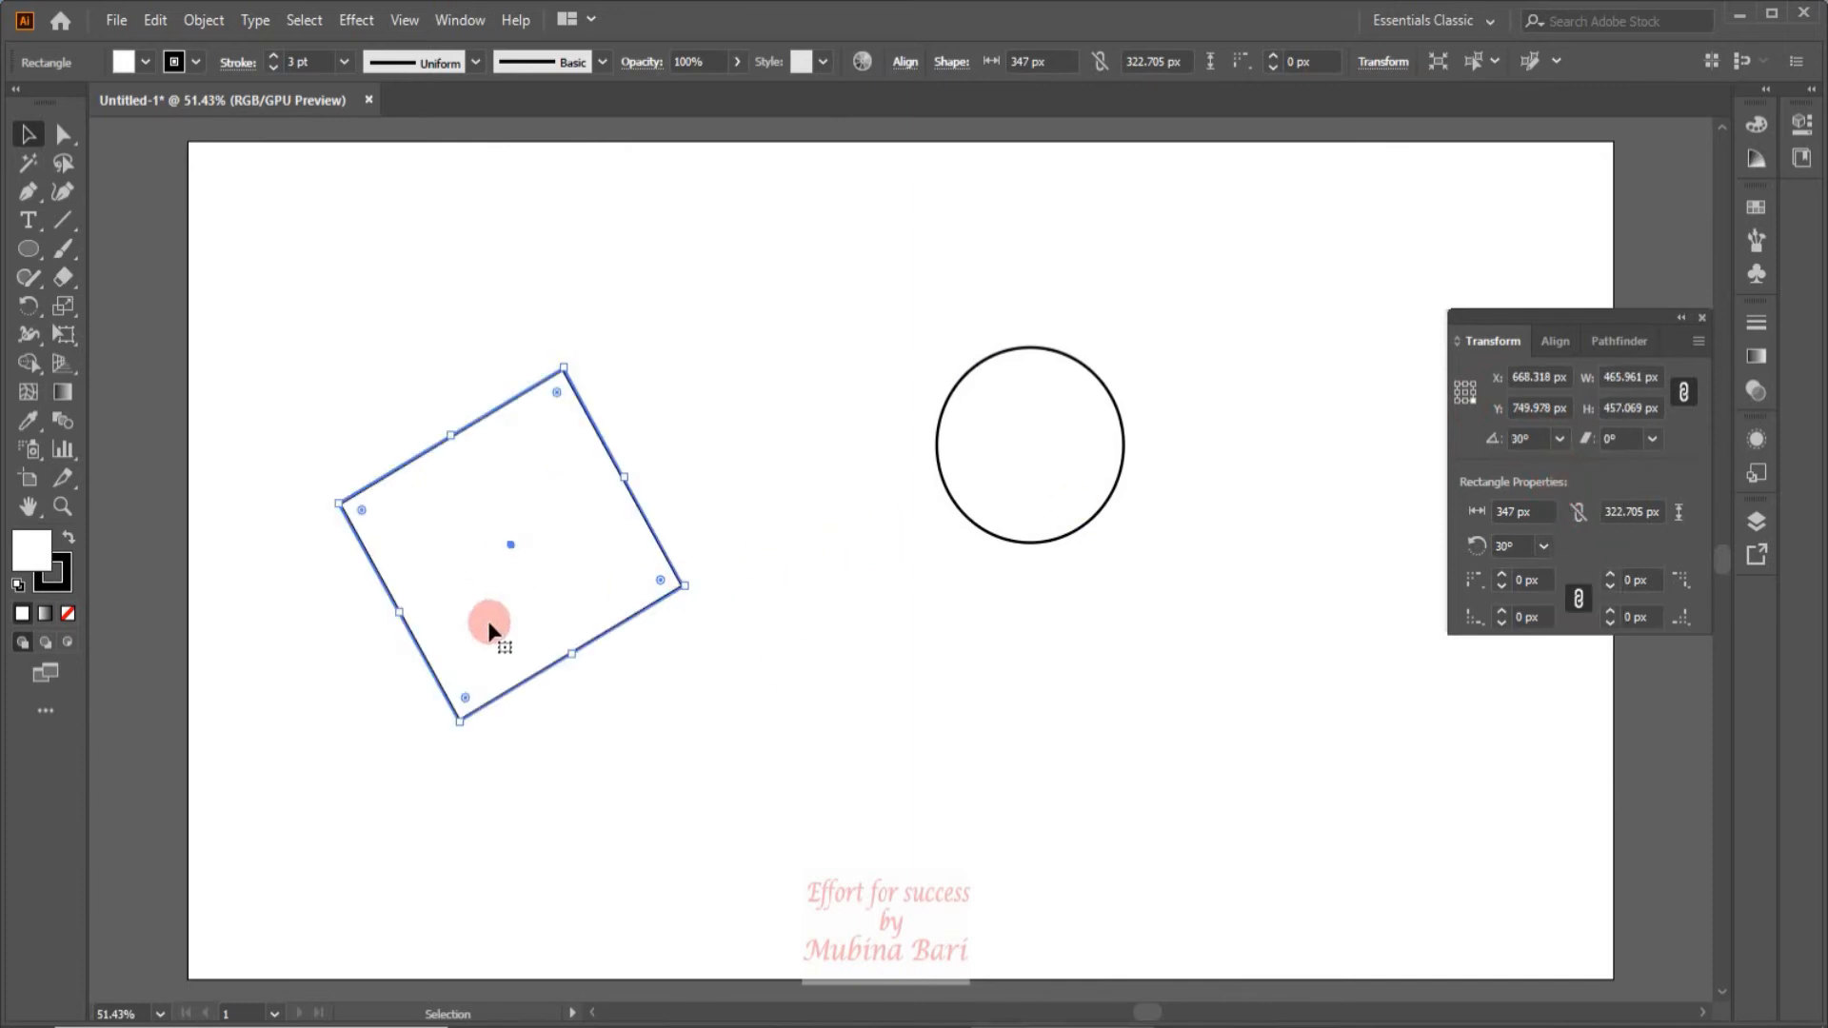
{"action": "left_click", "coordinate": [1556, 441]}
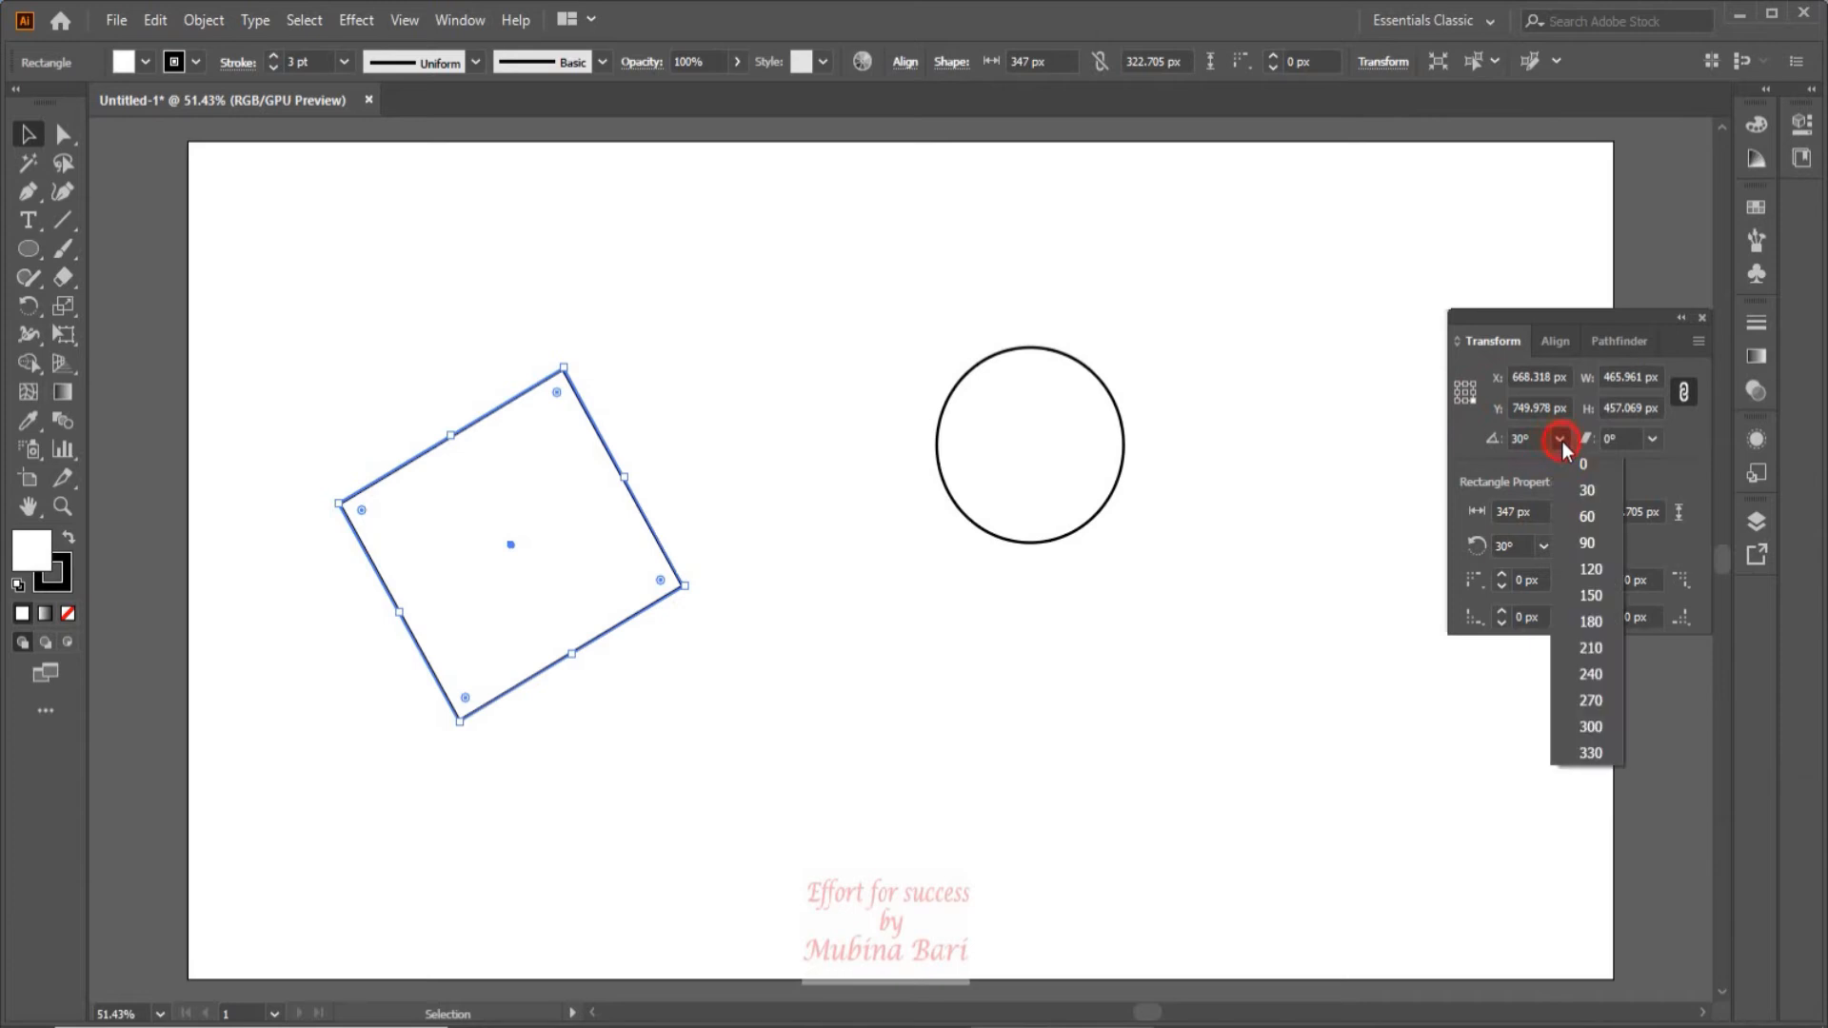
{"action": "left_click", "coordinate": [1585, 520]}
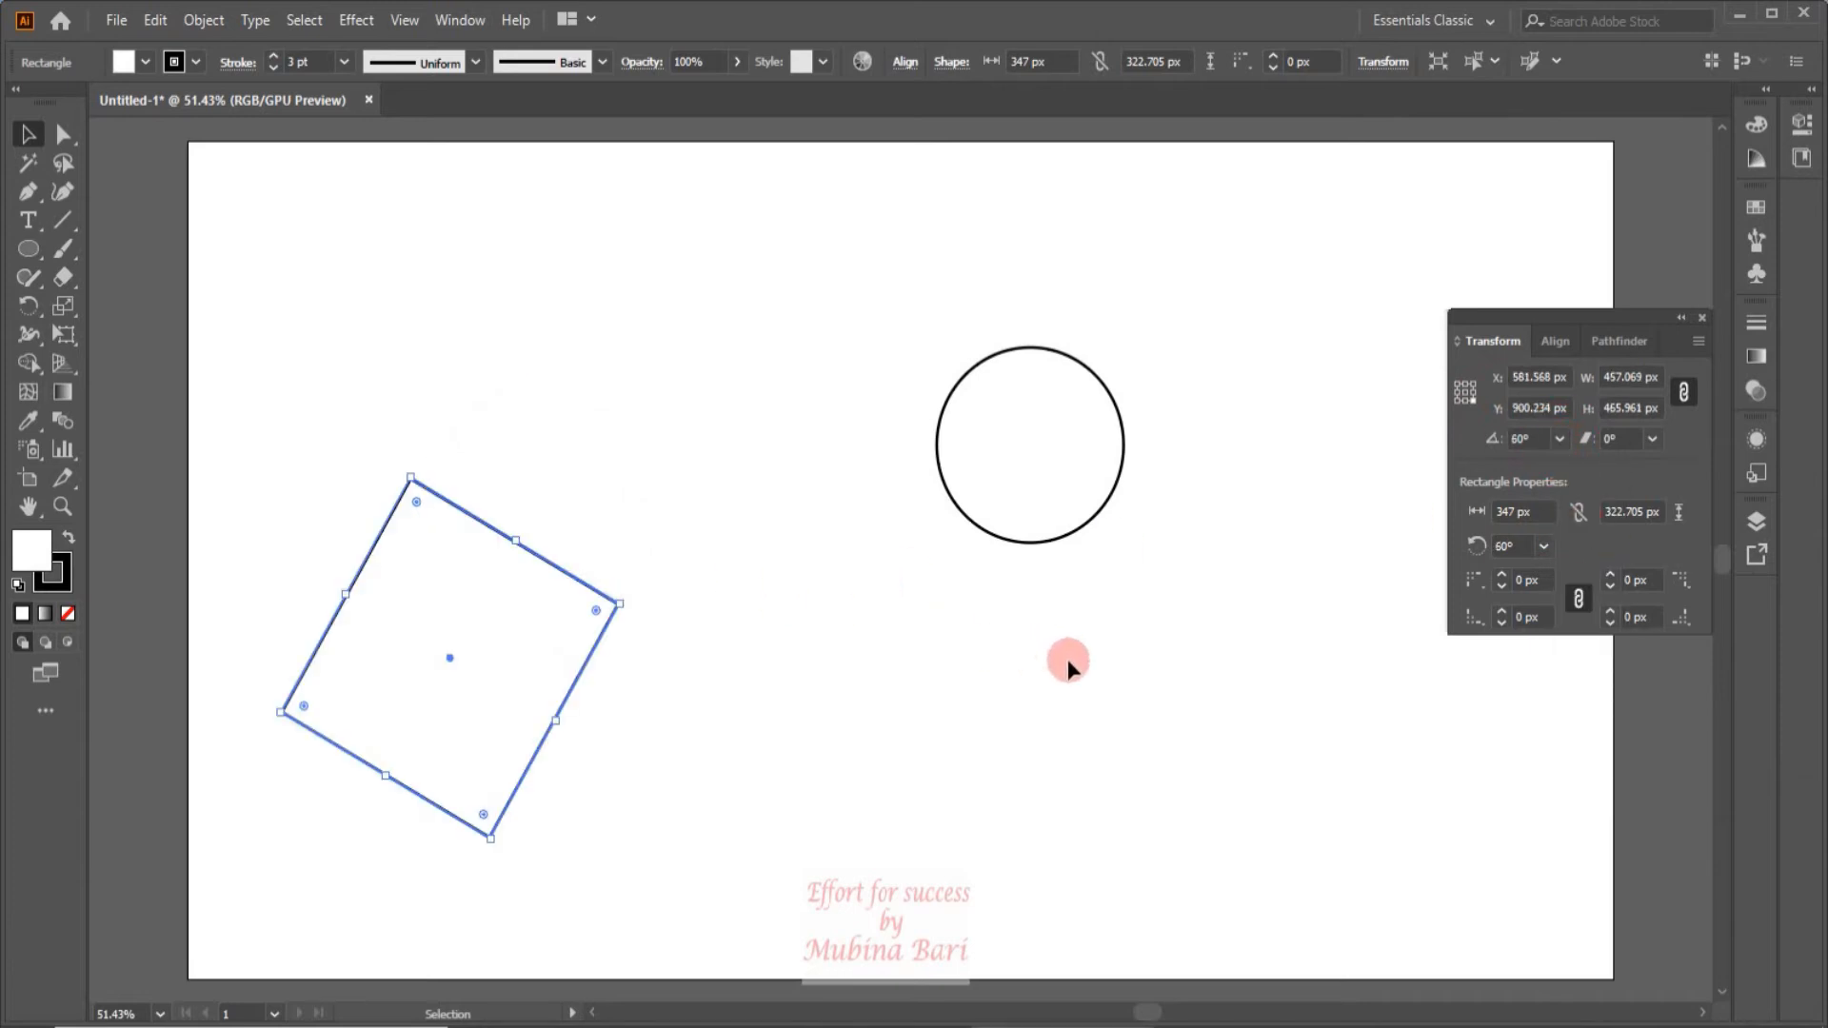
{"action": "key", "text": "ctrl+z"}
{"action": "key", "text": "ctrl+z"}
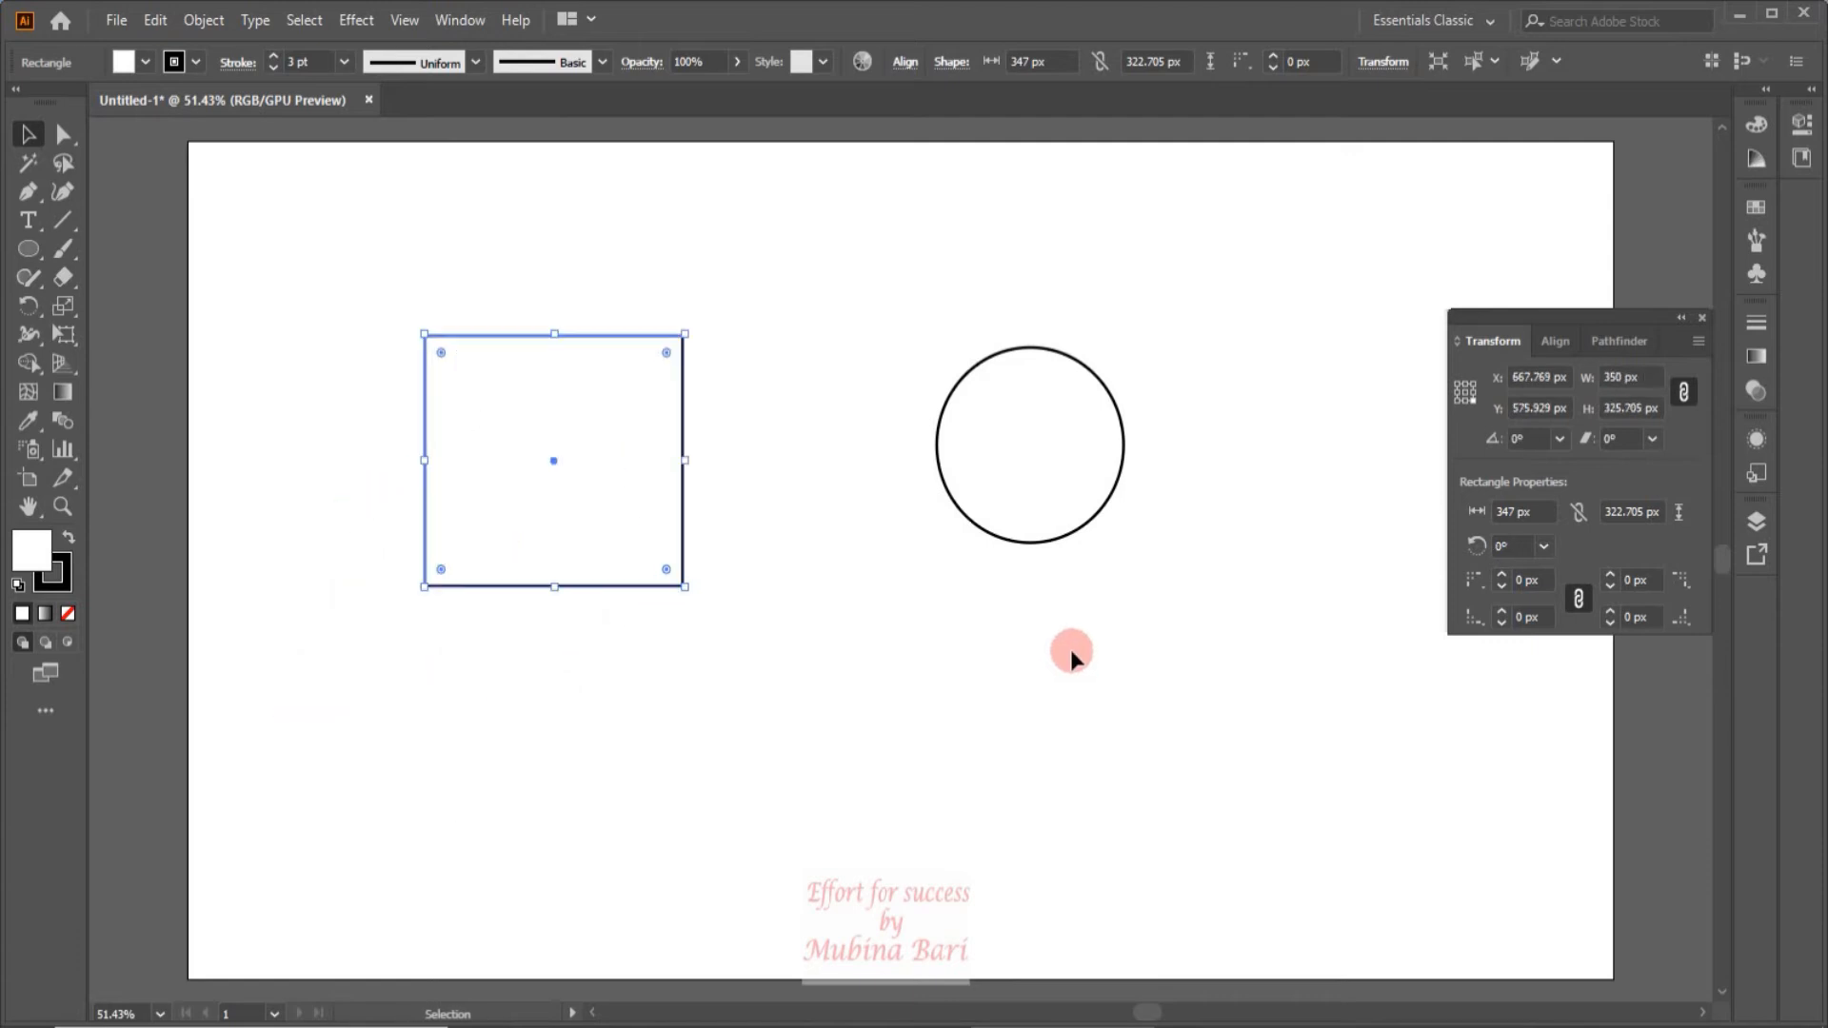
Step: Set the rectangle's reference point to its top-left corner and rotate it by 30°
{"action": "left_click", "coordinate": [1460, 383]}
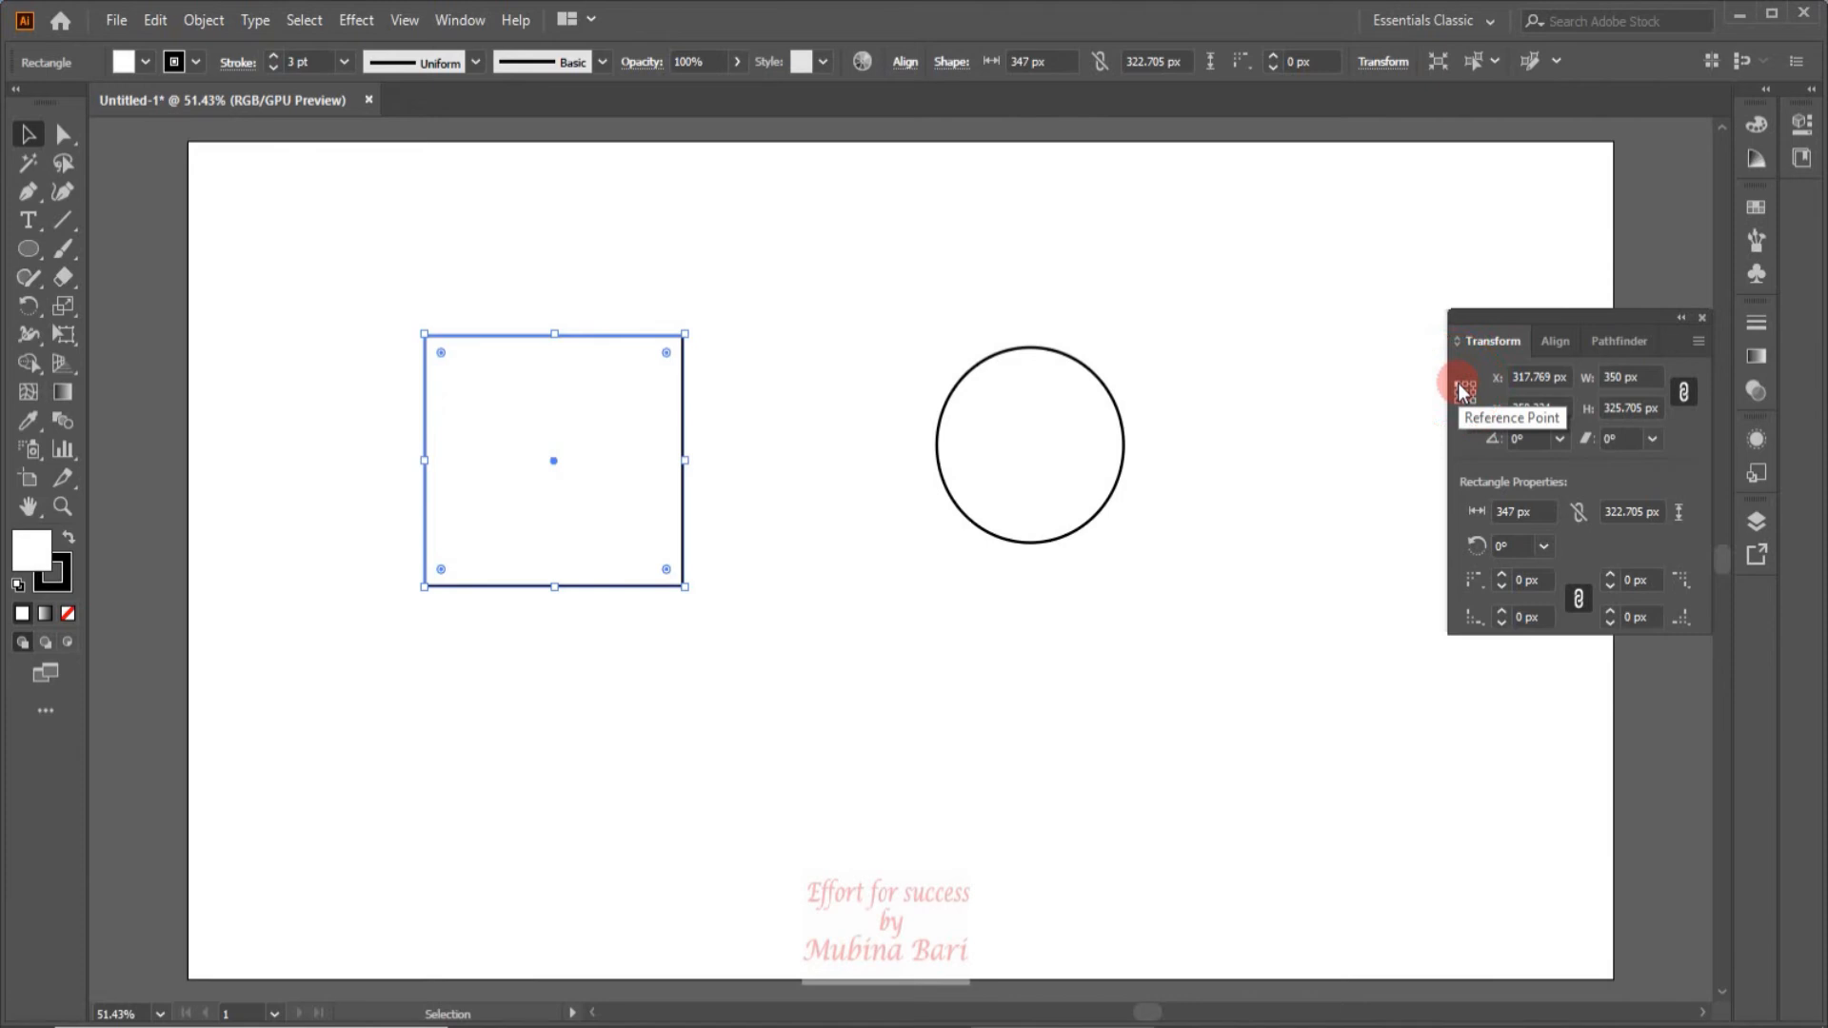
{"action": "left_click", "coordinate": [1558, 439]}
{"action": "left_click", "coordinate": [1565, 487]}
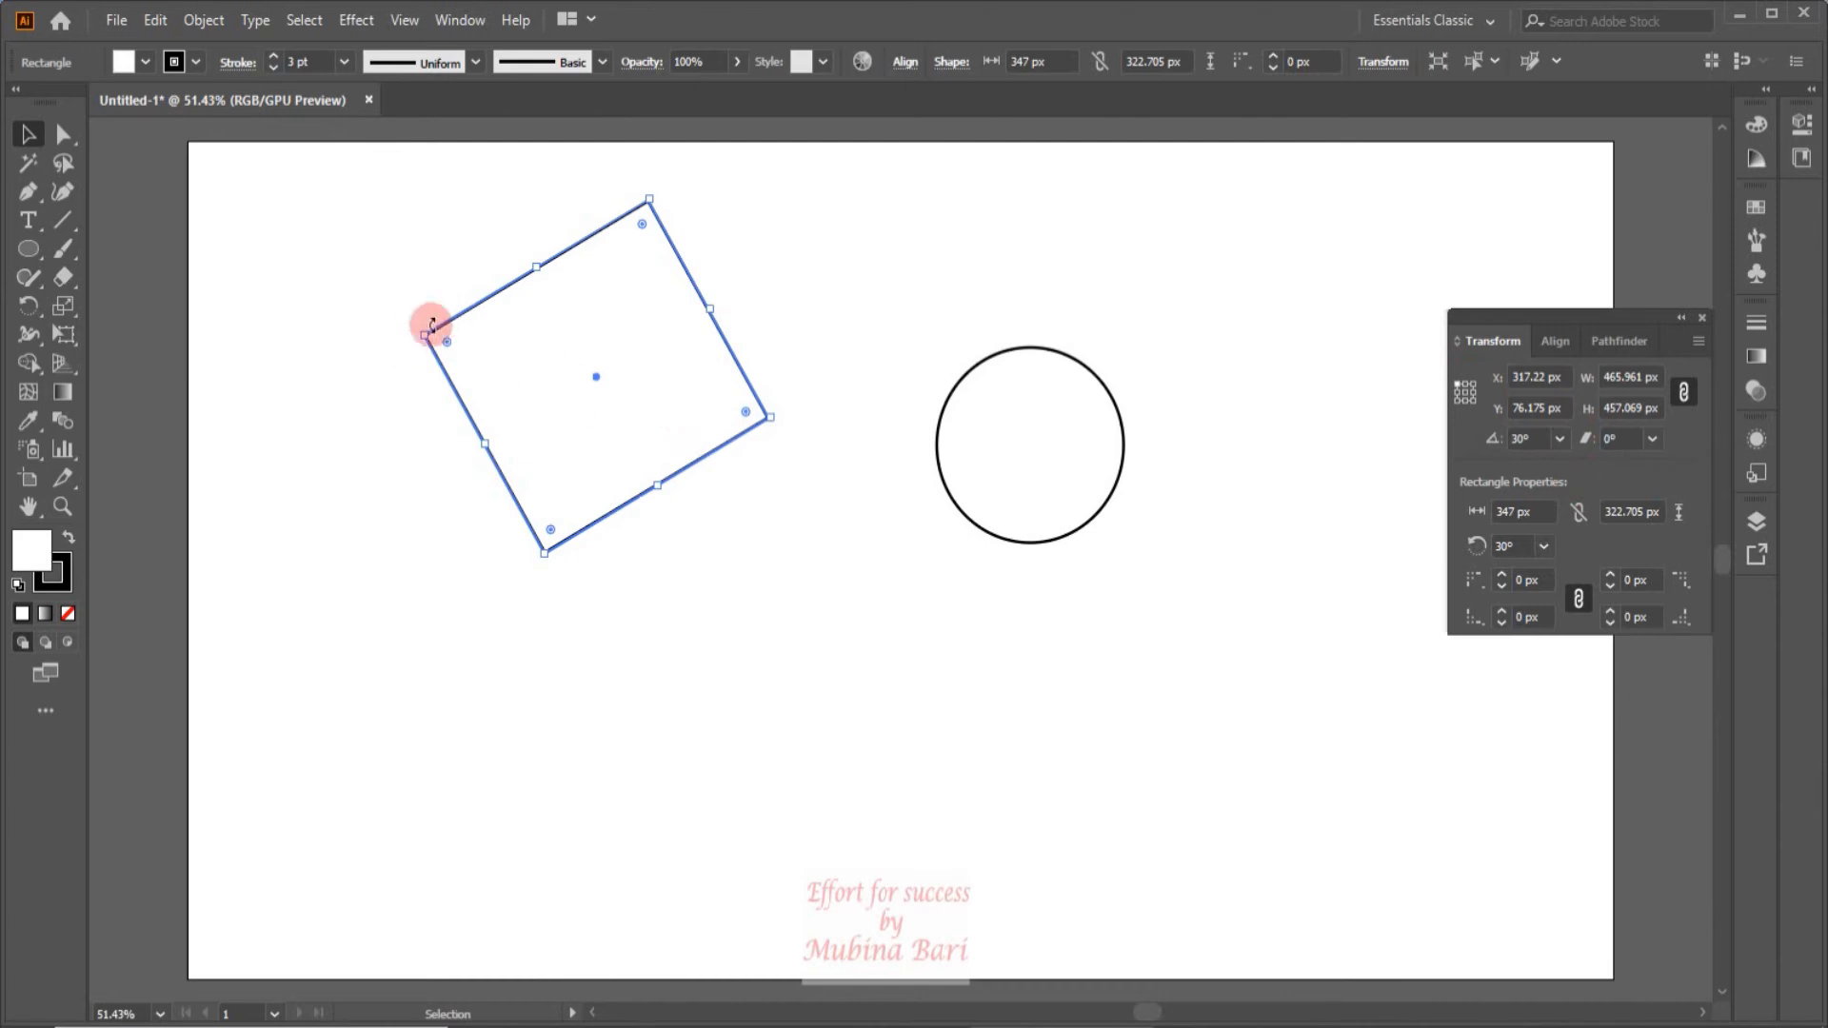
Step: Undo the rectangle's 30° rotation and set its reference point to the centre
{"action": "key", "text": "ctrl+z"}
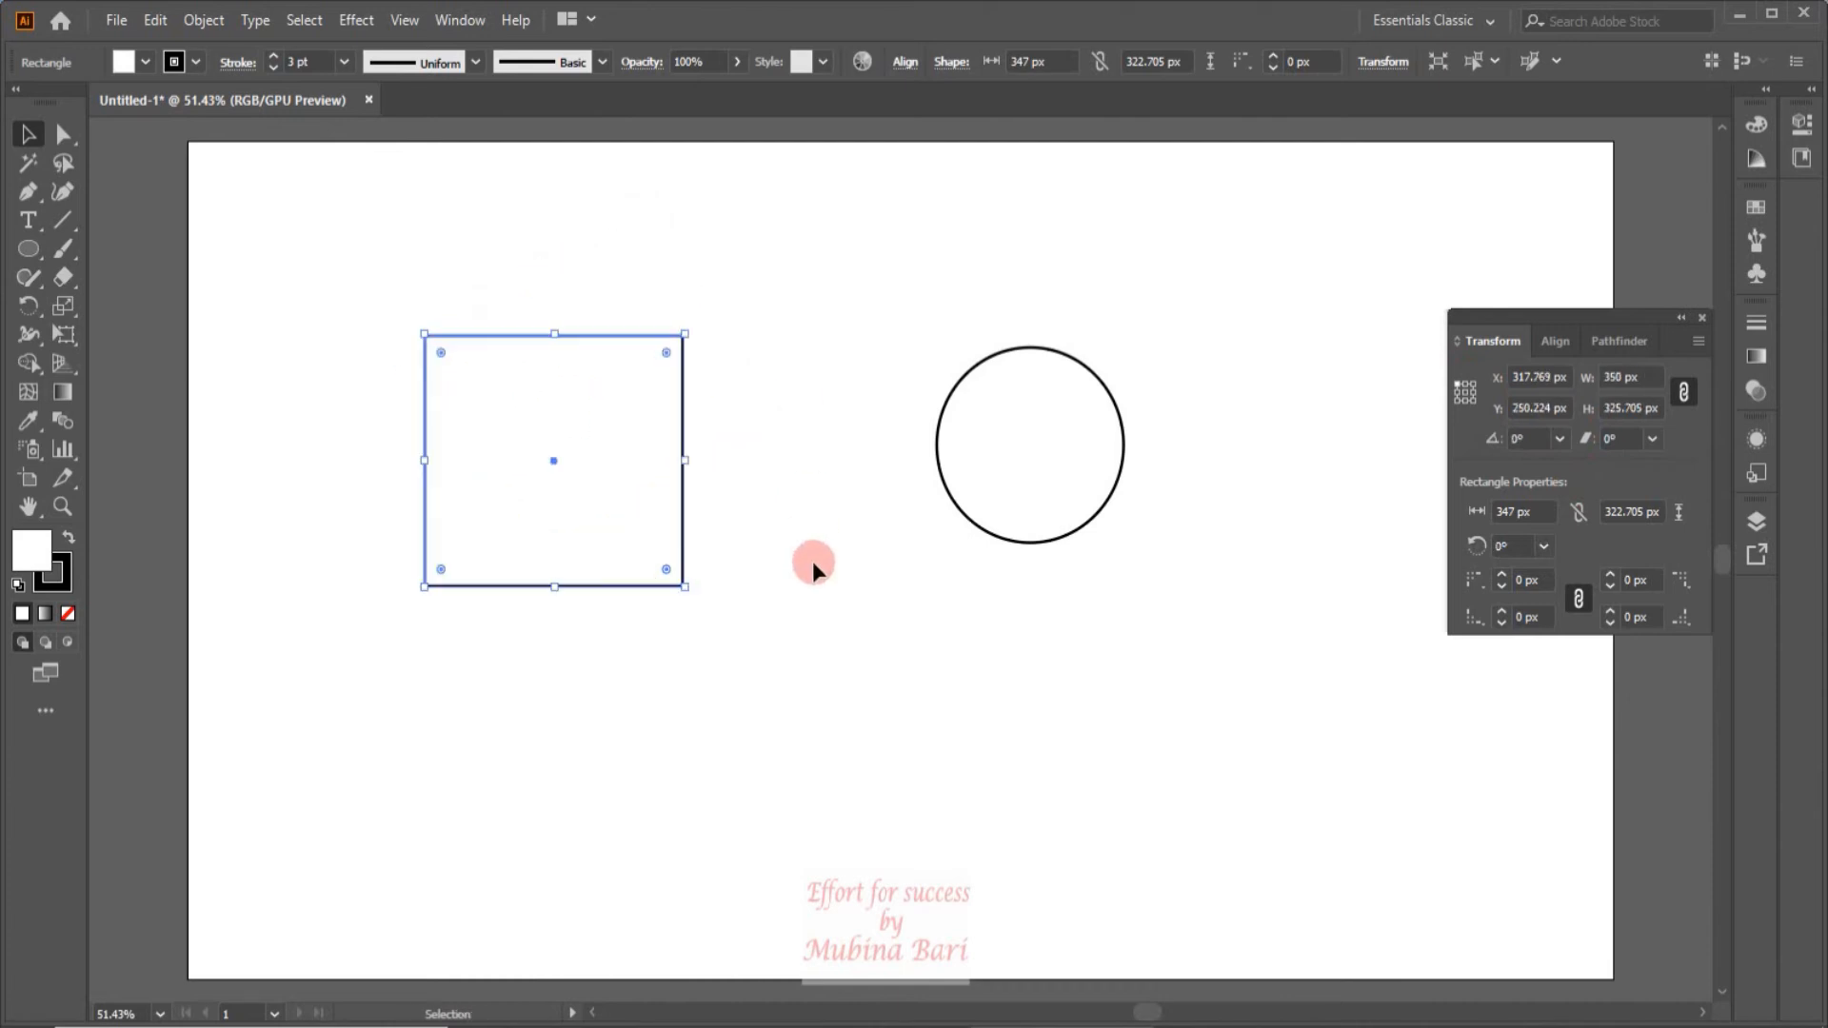
{"action": "left_click", "coordinate": [1466, 391]}
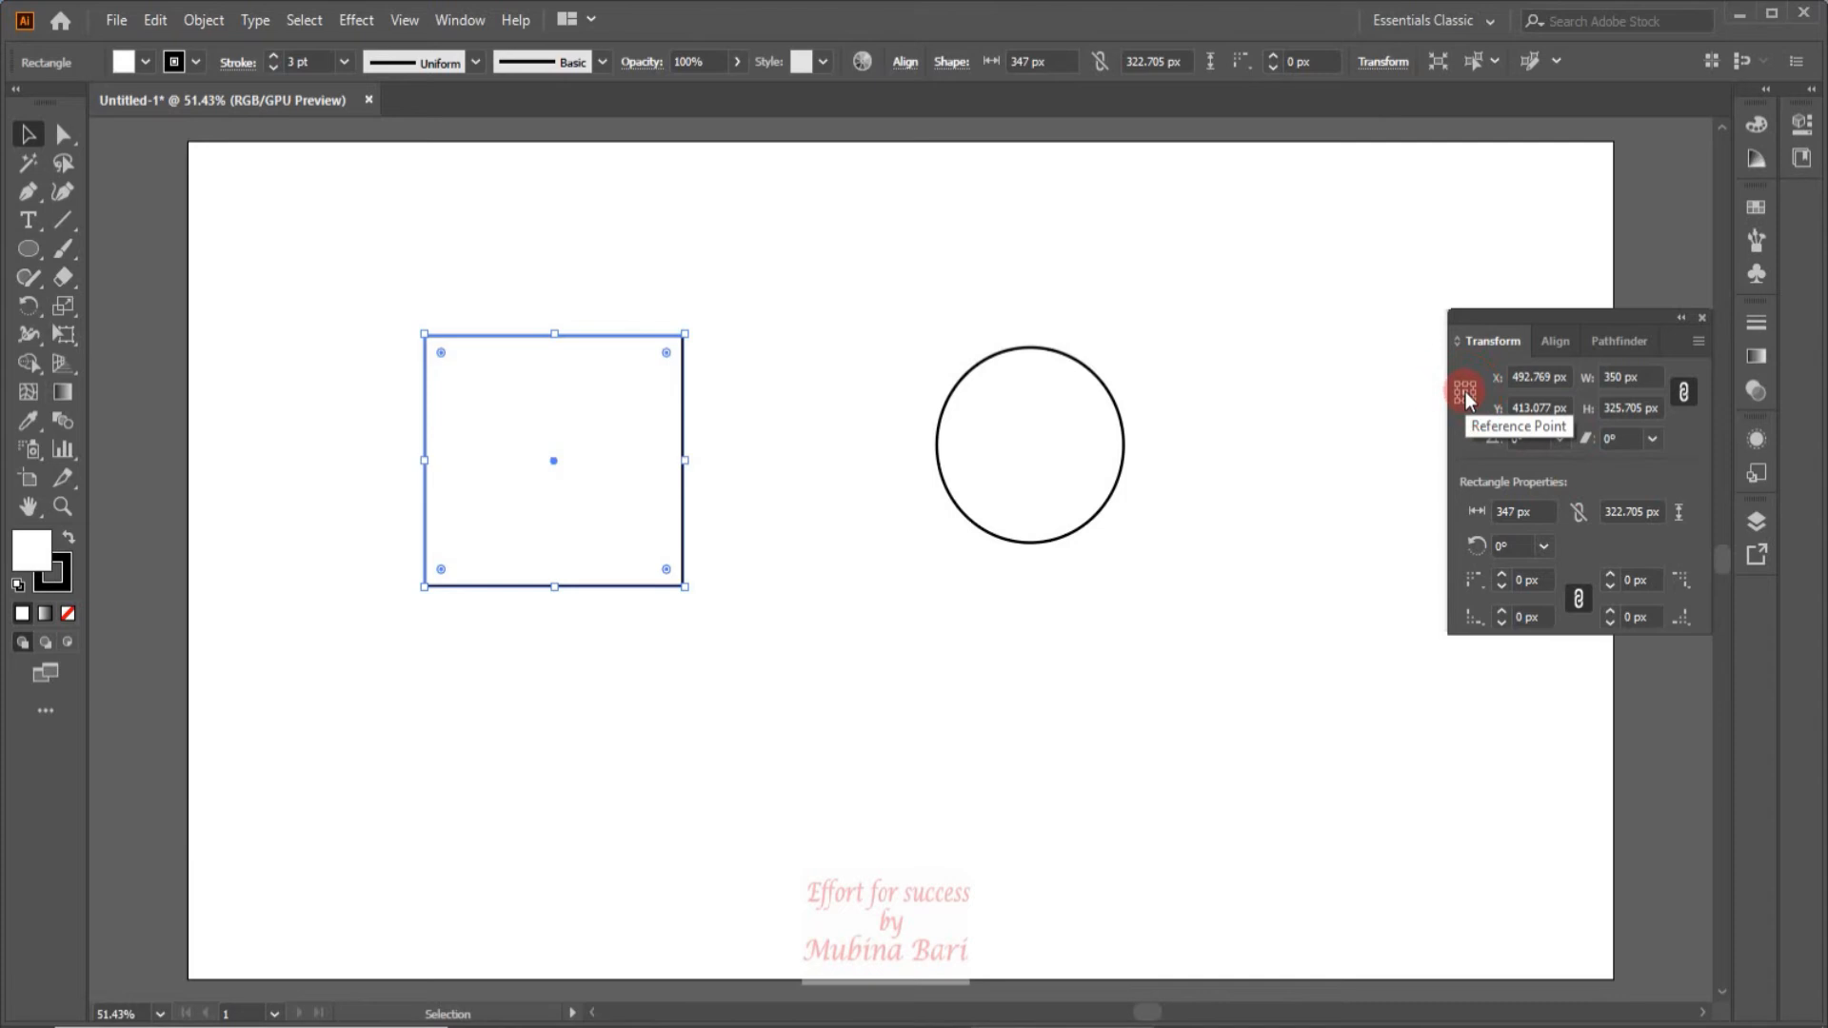
Step: Try rotating the rectangle by 60° about its centre, and undo the rotation
{"action": "left_click", "coordinate": [1561, 439]}
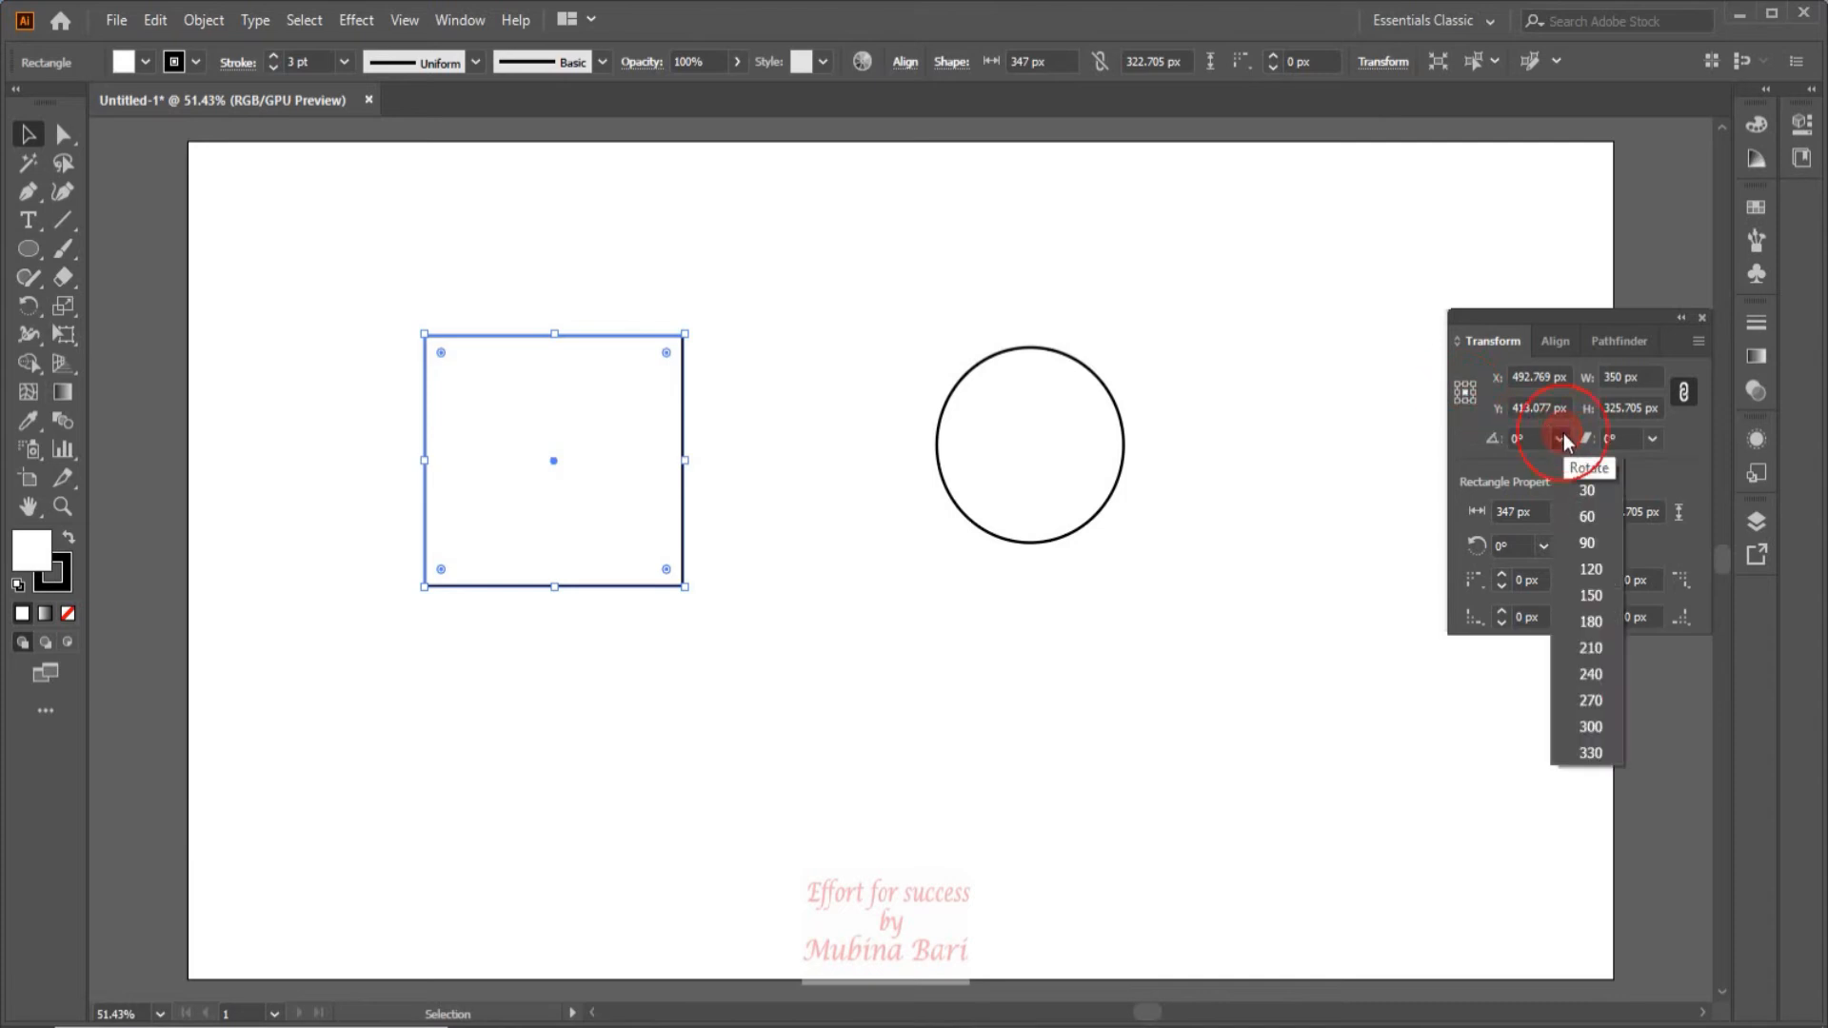
{"action": "left_click", "coordinate": [1587, 519]}
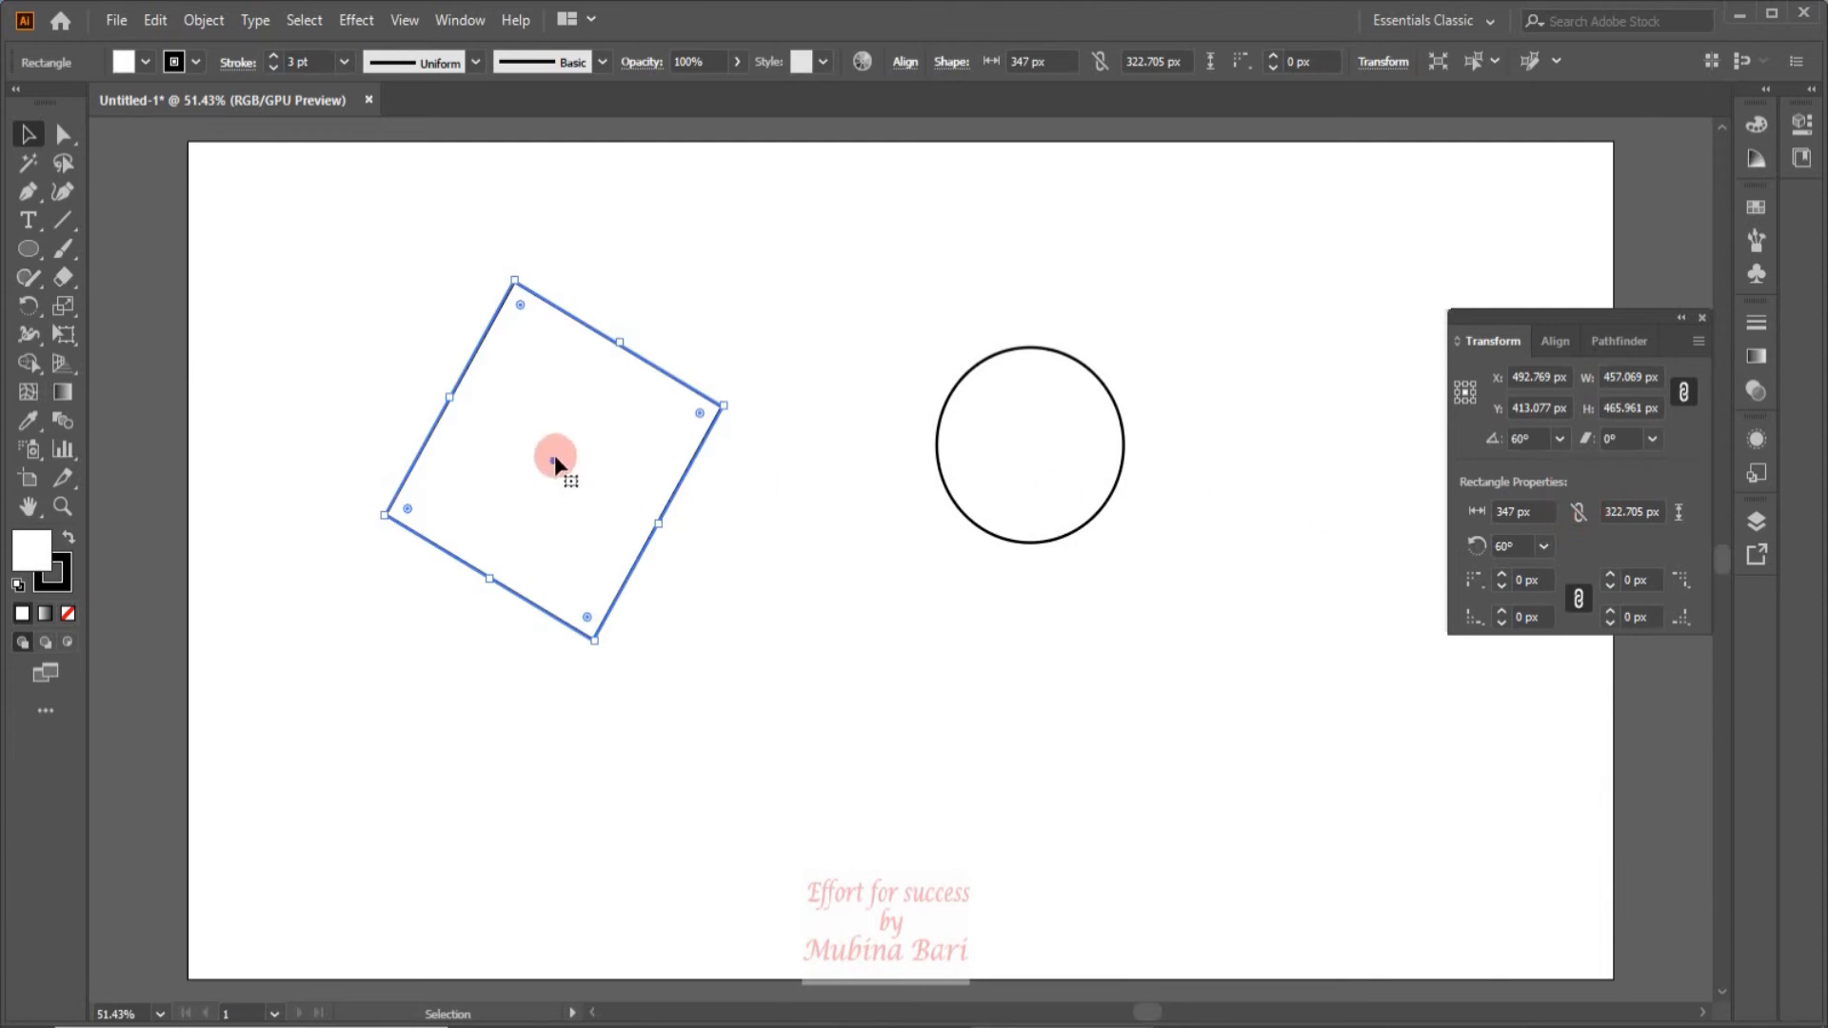
{"action": "key", "text": "ctrl+z"}
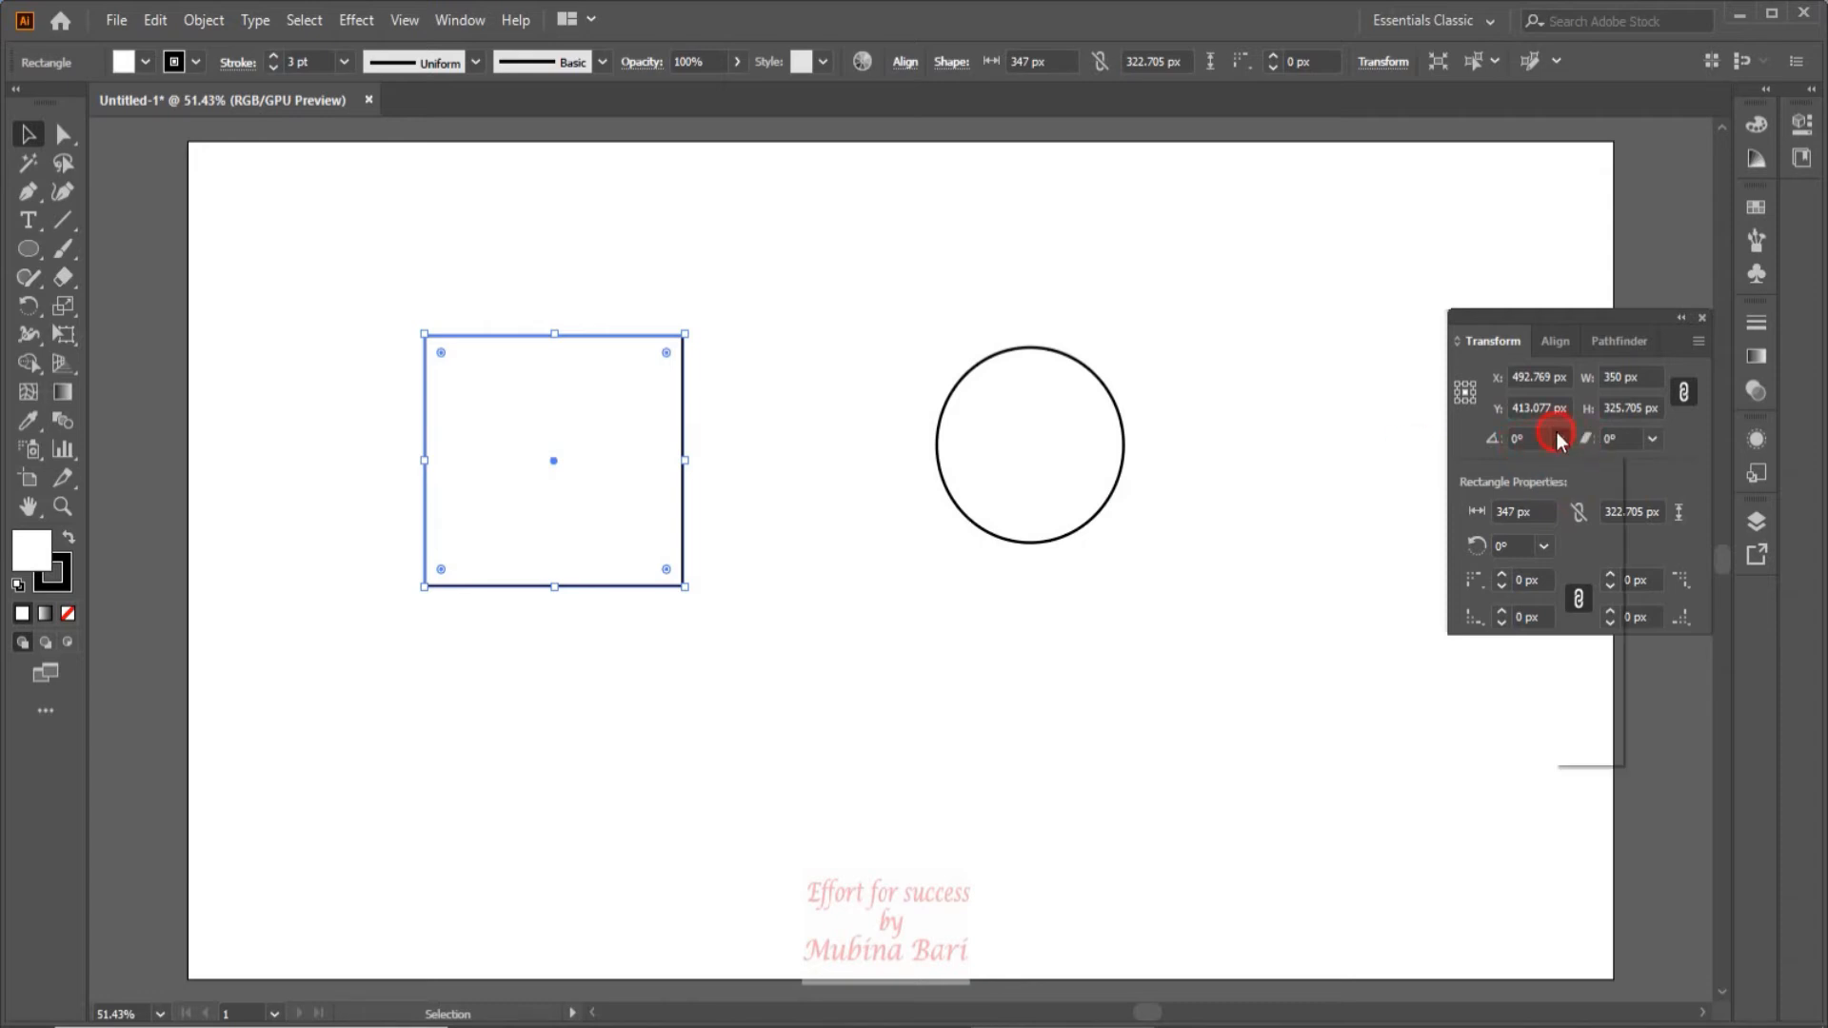
Step: Try rotating the rectangle by a custom angle of 45°, reselect it, and undo the rotation
{"action": "left_click", "coordinate": [1559, 438]}
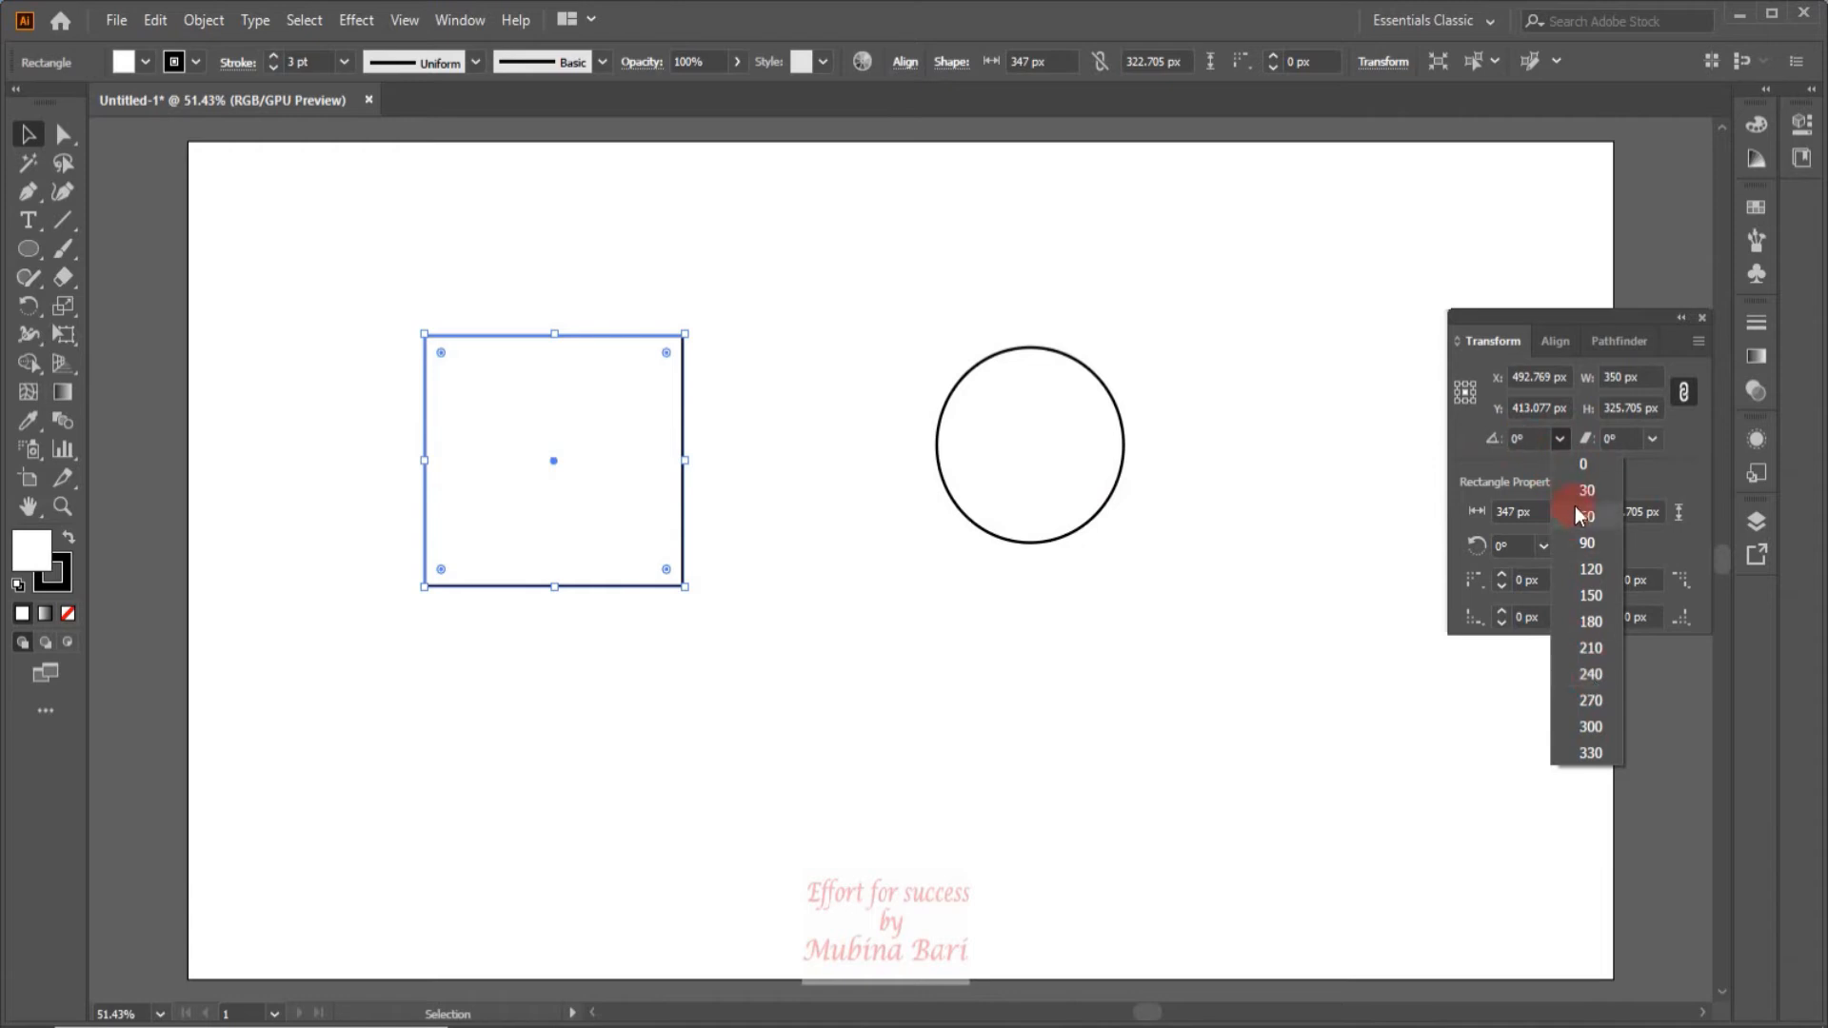
{"action": "left_click", "coordinate": [1516, 439]}
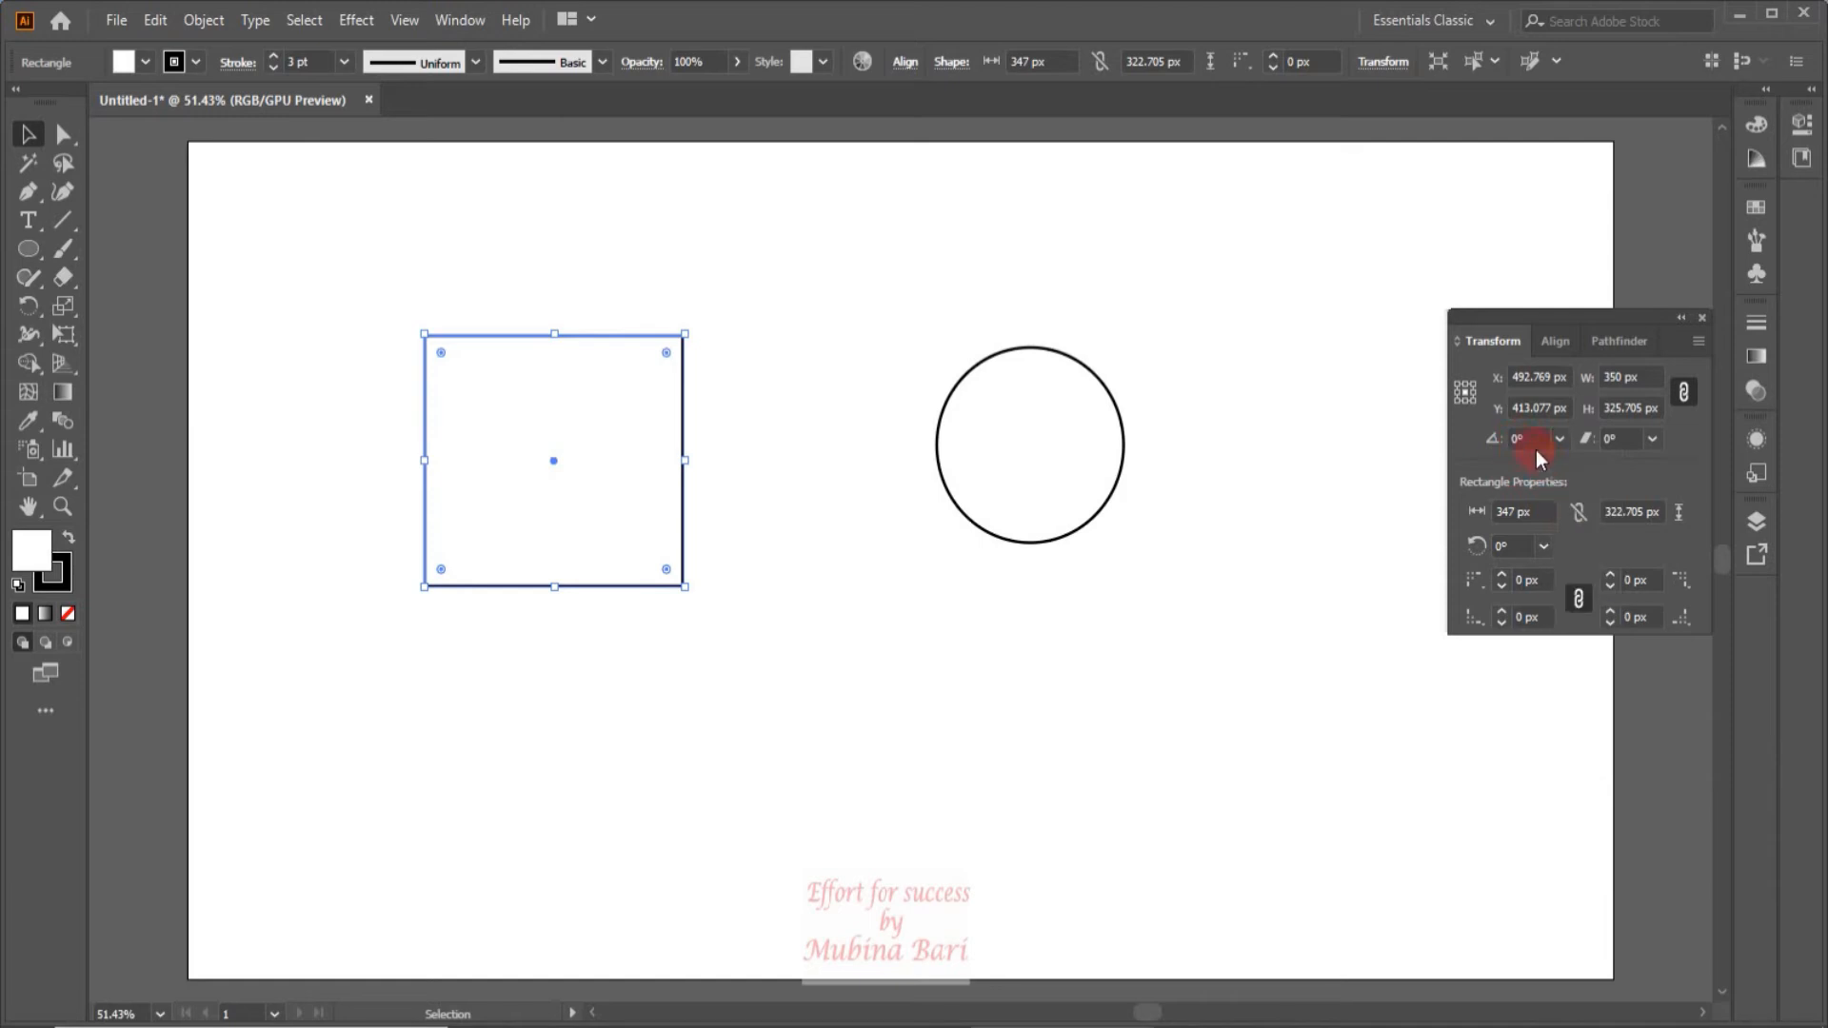
{"action": "double_click", "coordinate": [1519, 437]}
{"action": "type", "text": "45"}
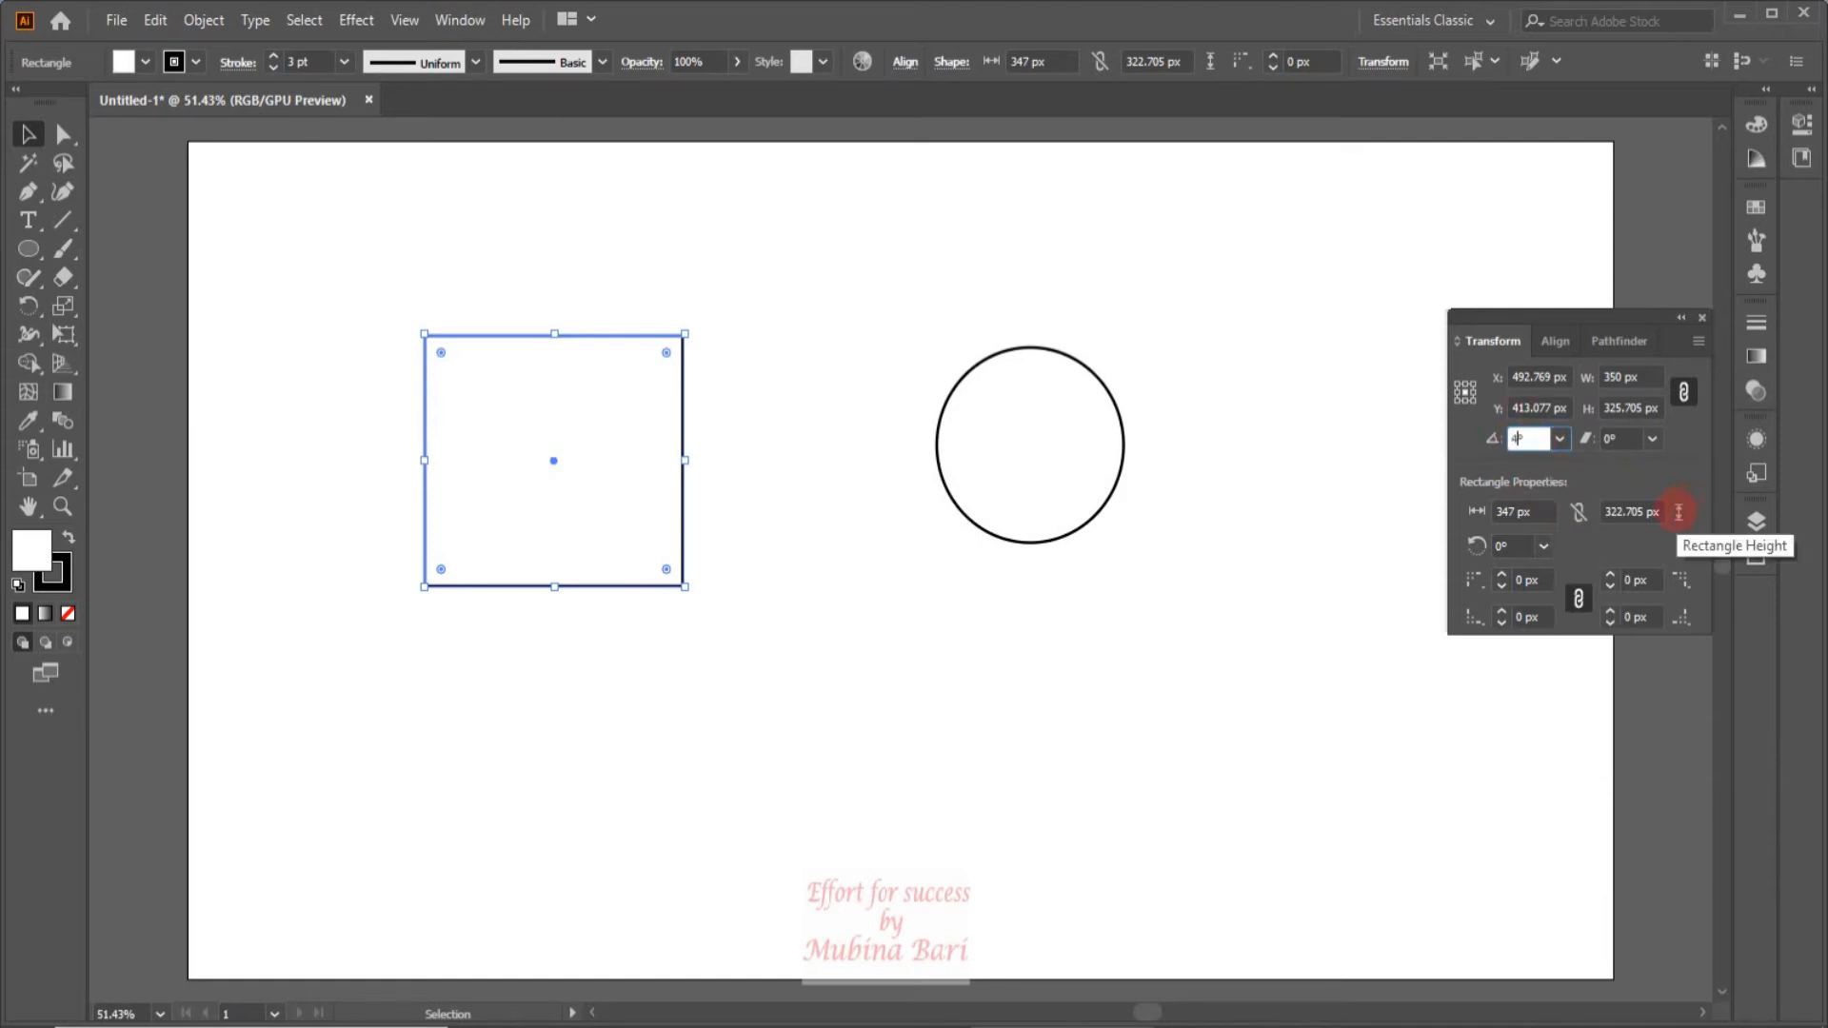
{"action": "left_click", "coordinate": [1298, 554]}
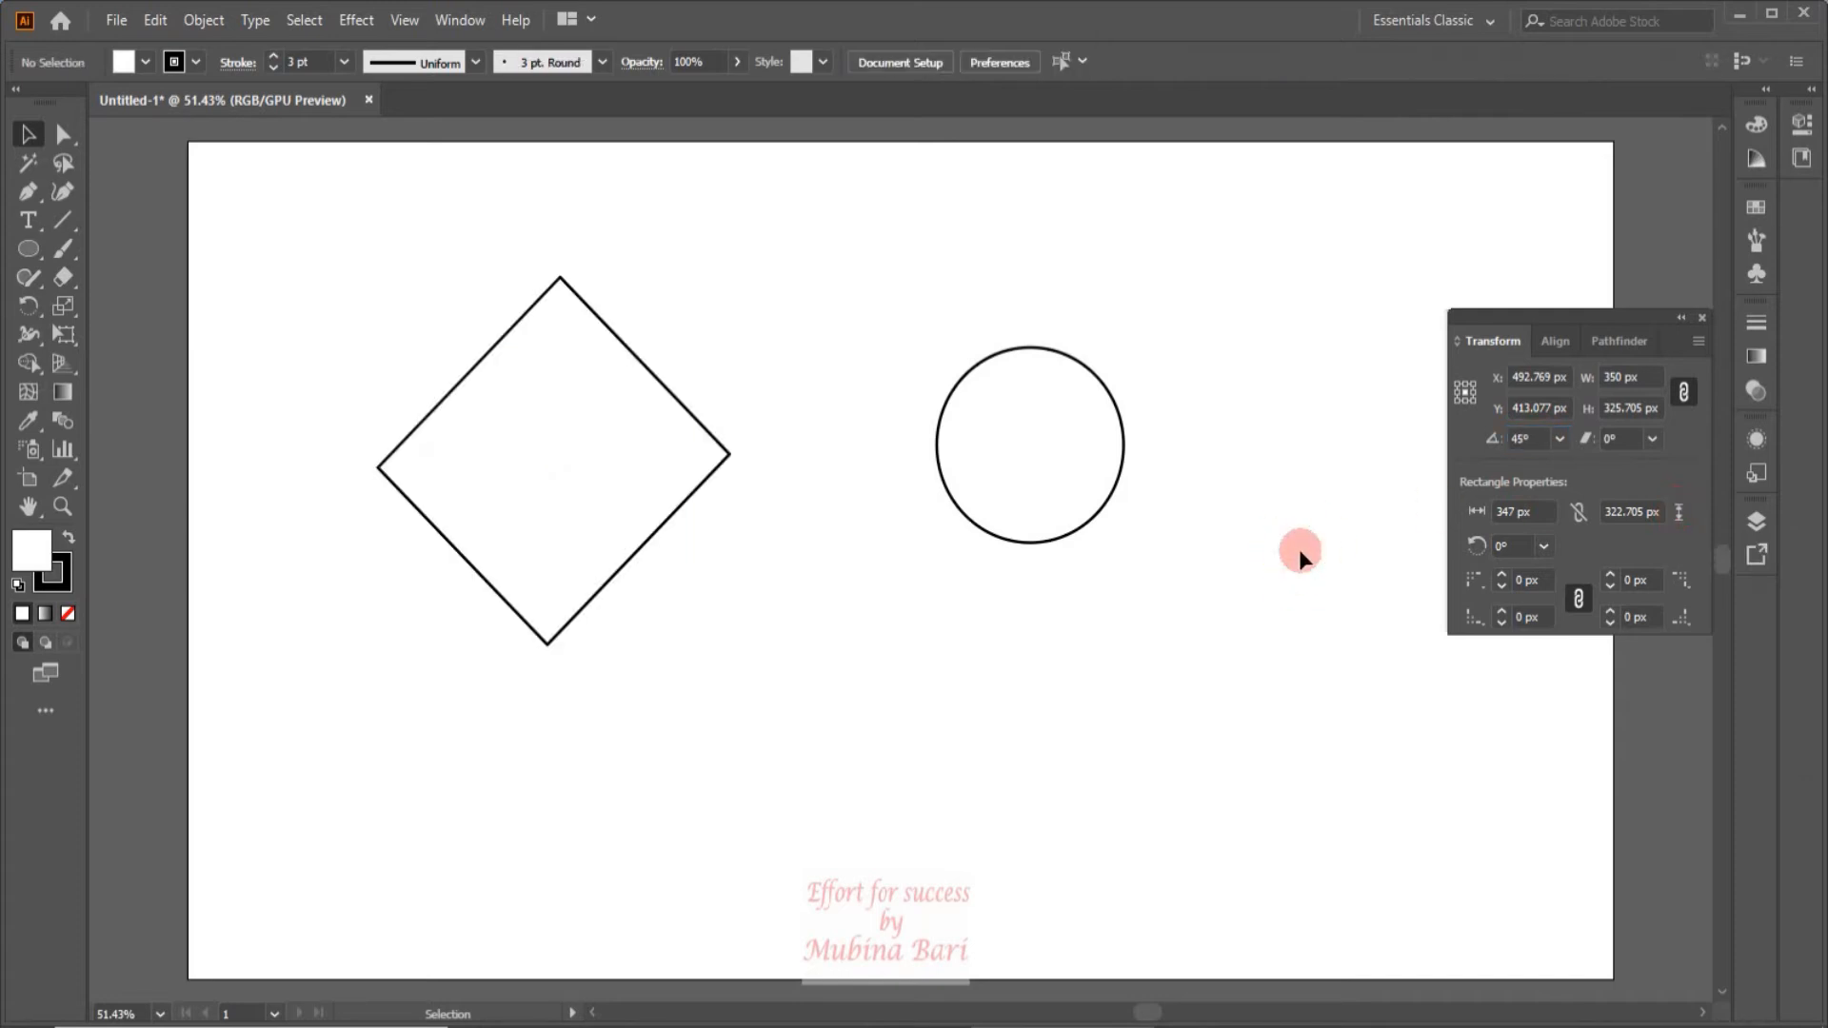
{"action": "left_click", "coordinate": [581, 584]}
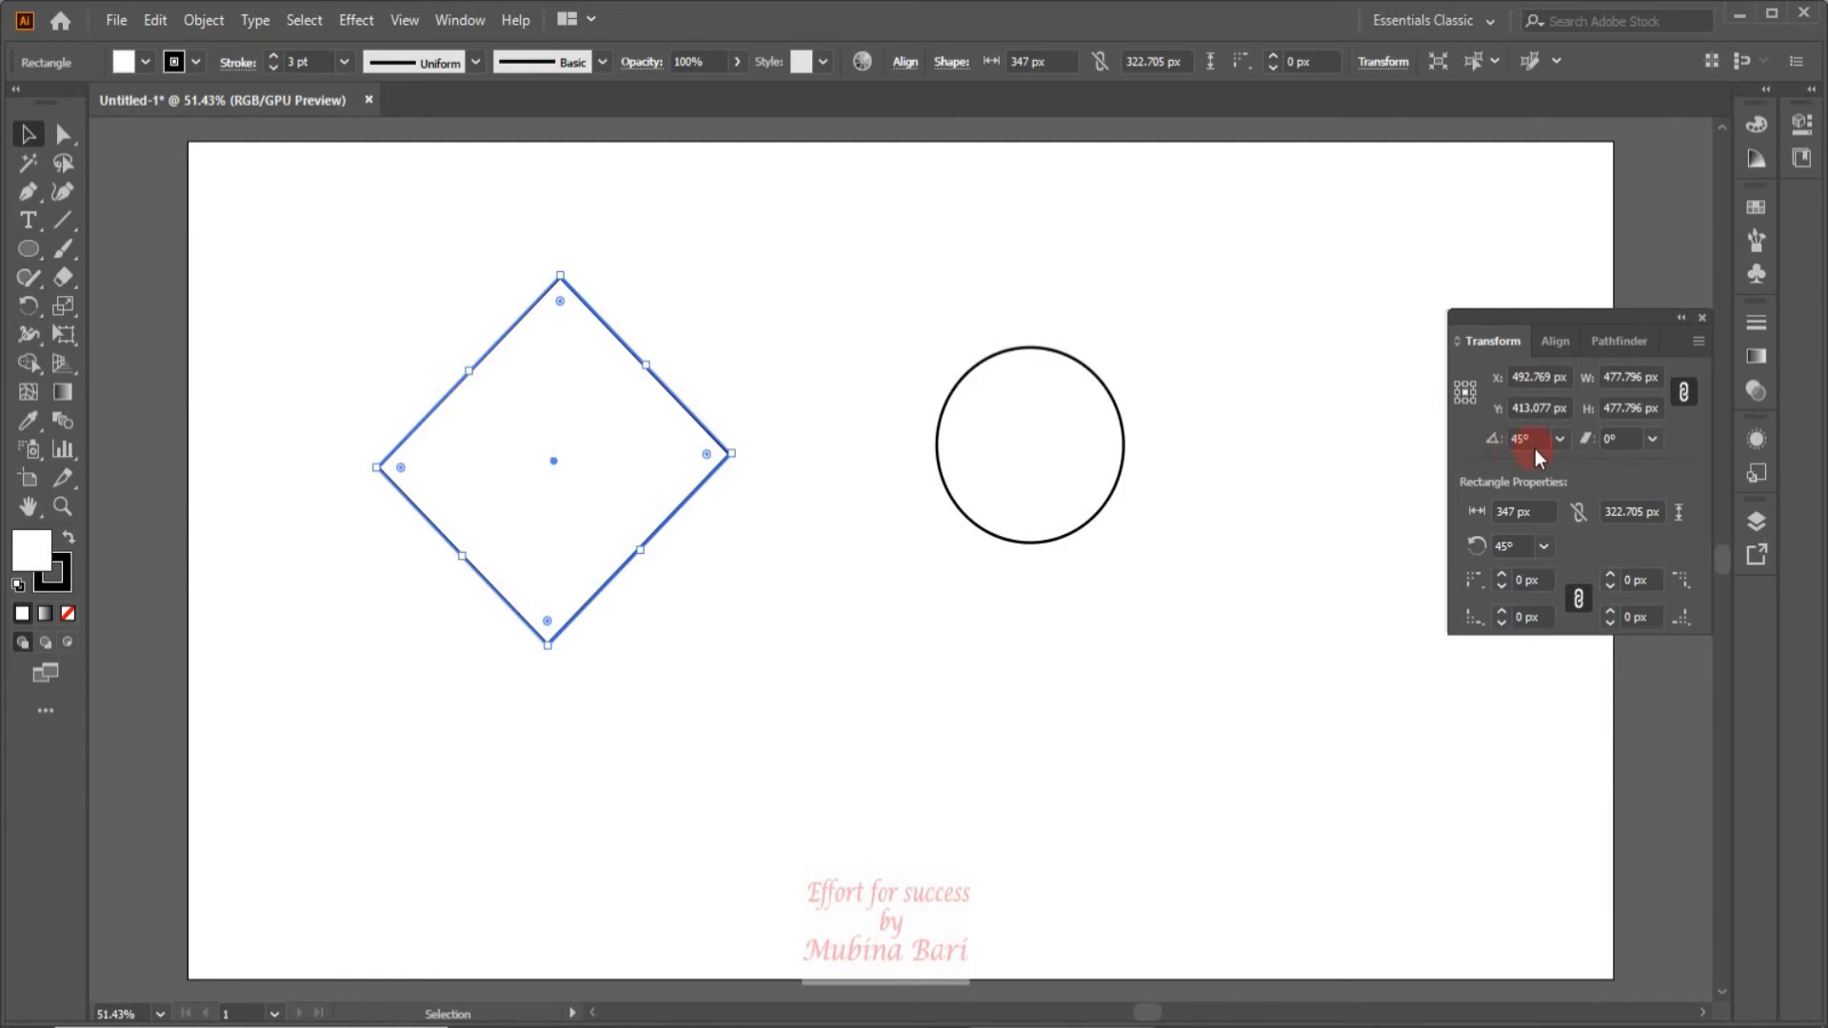
{"action": "key", "text": "ctrl+z"}
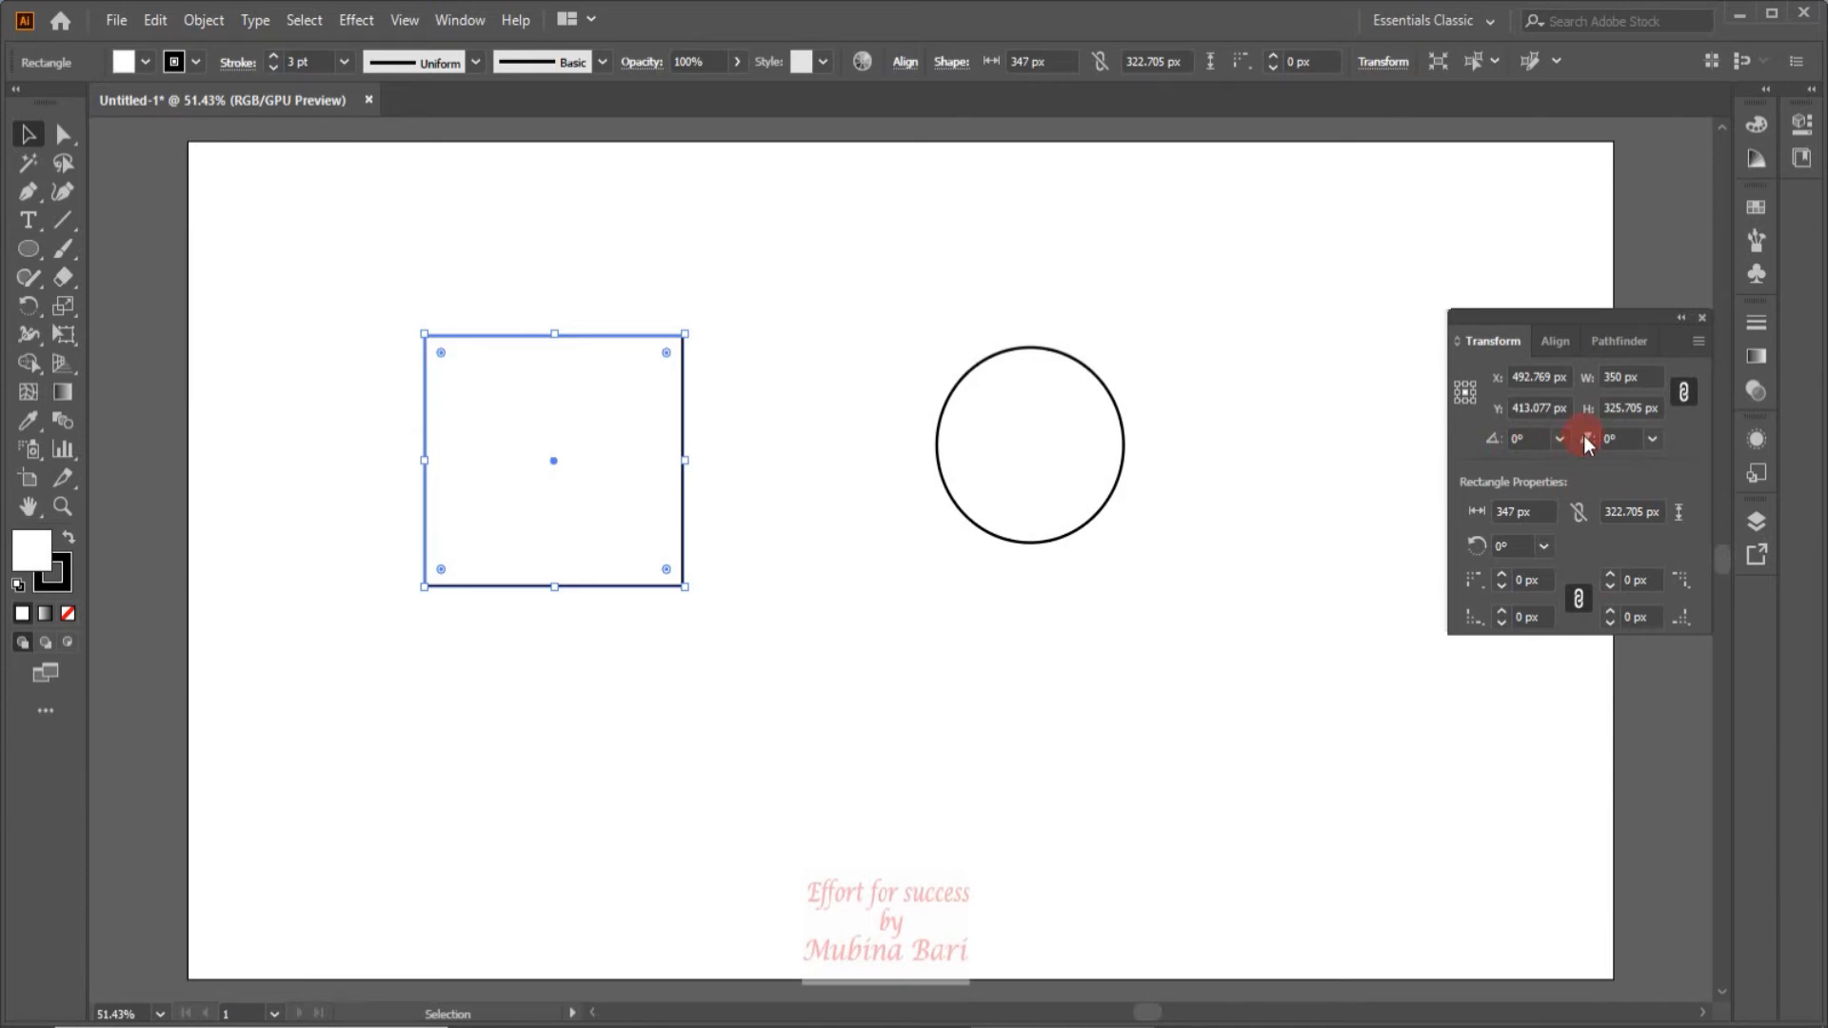
Step: Try shearing the rectangle by -60°, and undo the shear changes back to the plain rectangle
{"action": "left_click", "coordinate": [1653, 438]}
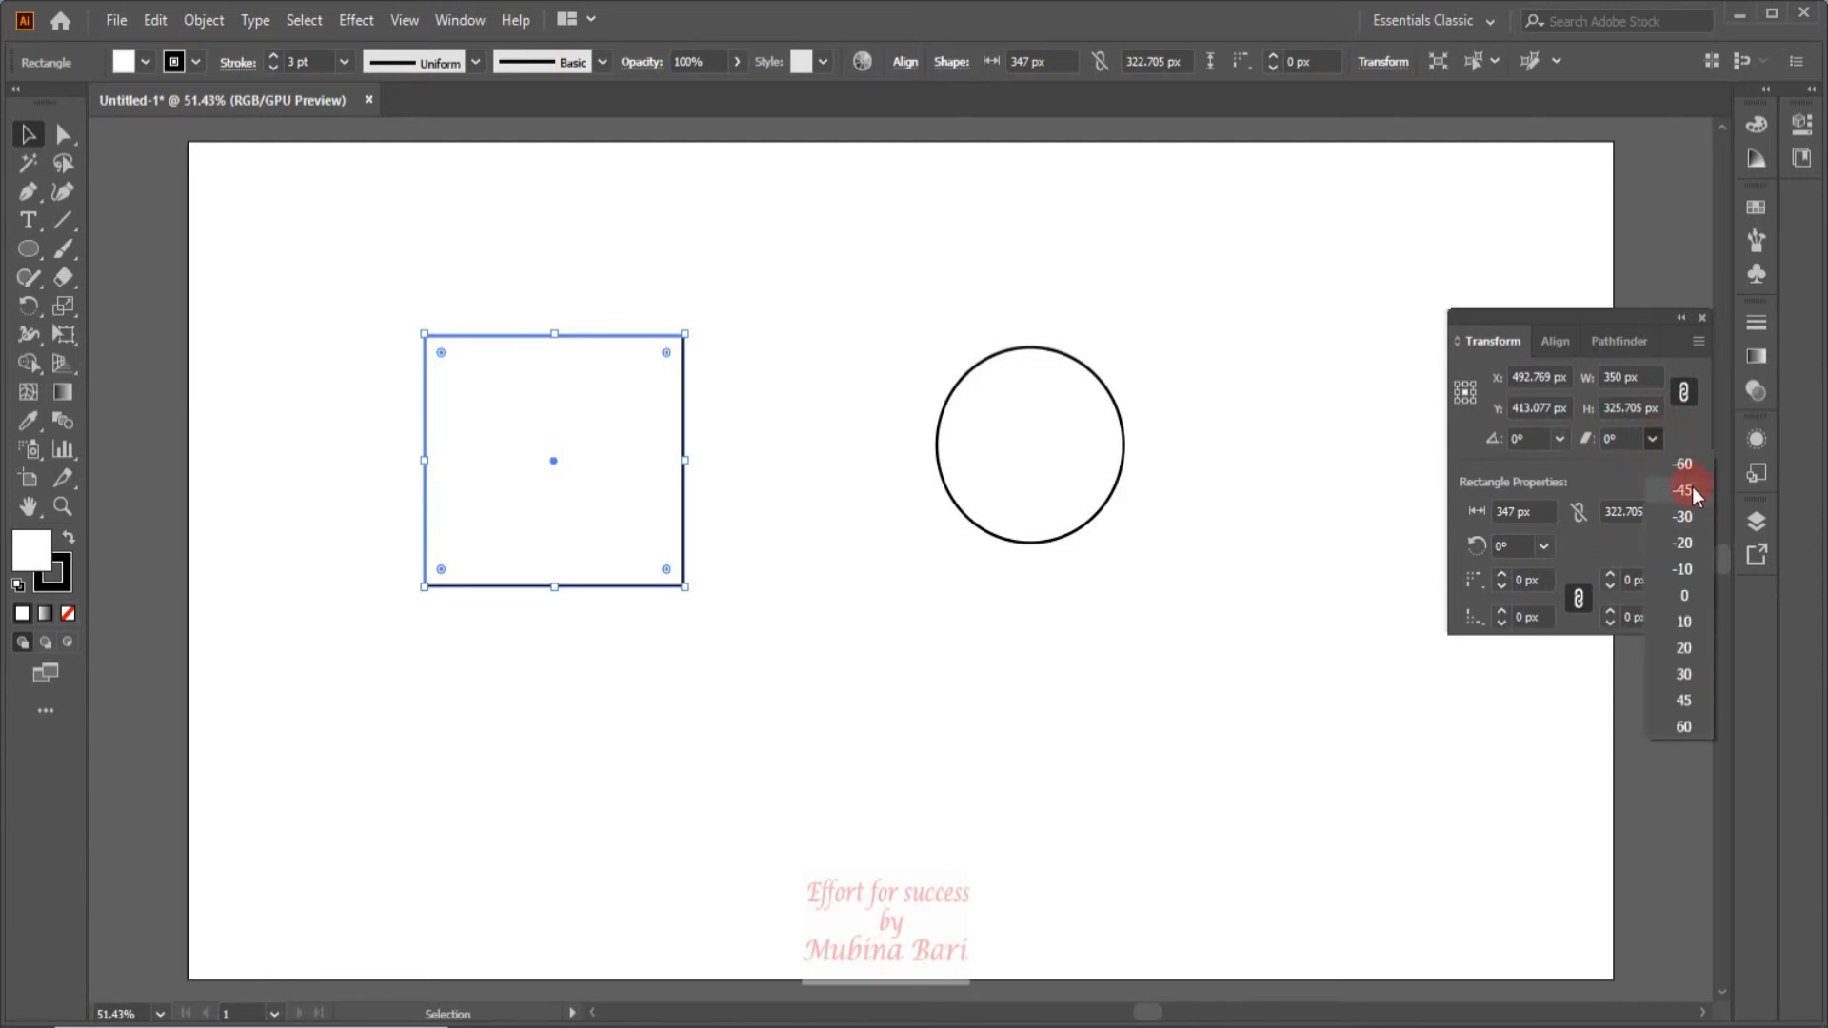
{"action": "left_click", "coordinate": [1682, 465]}
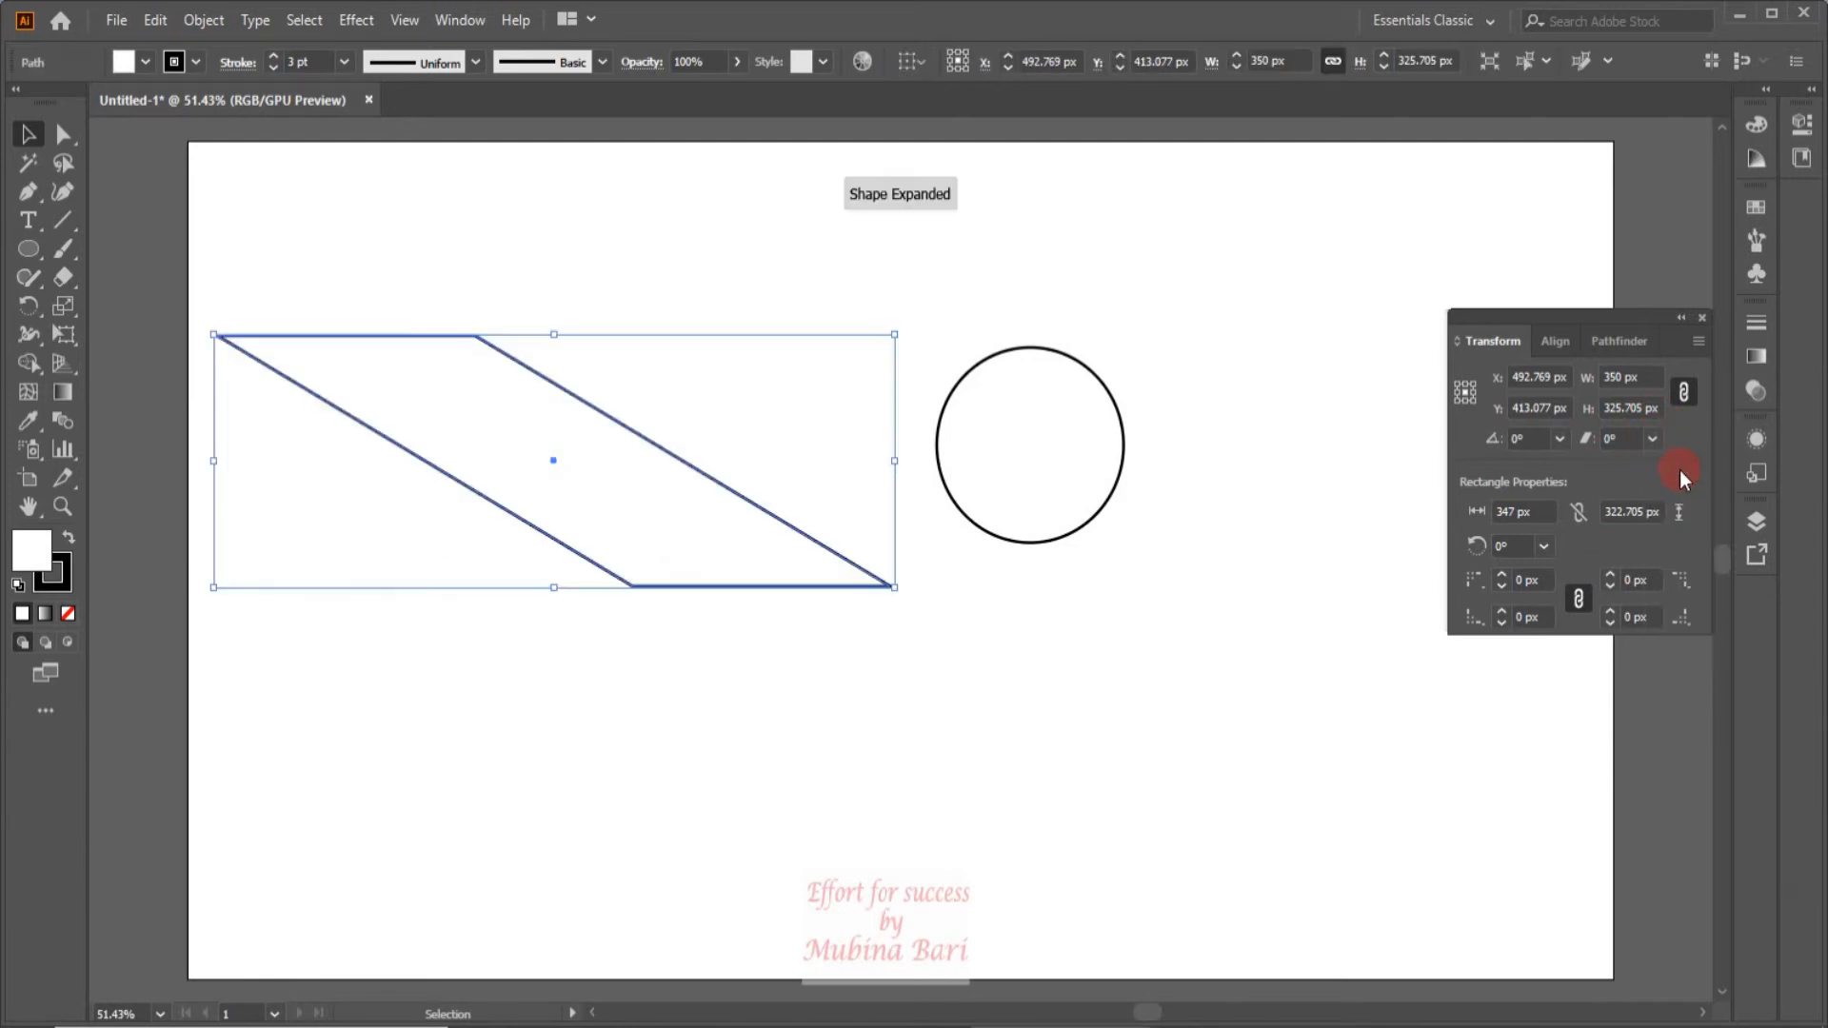
{"action": "left_click", "coordinate": [983, 739]}
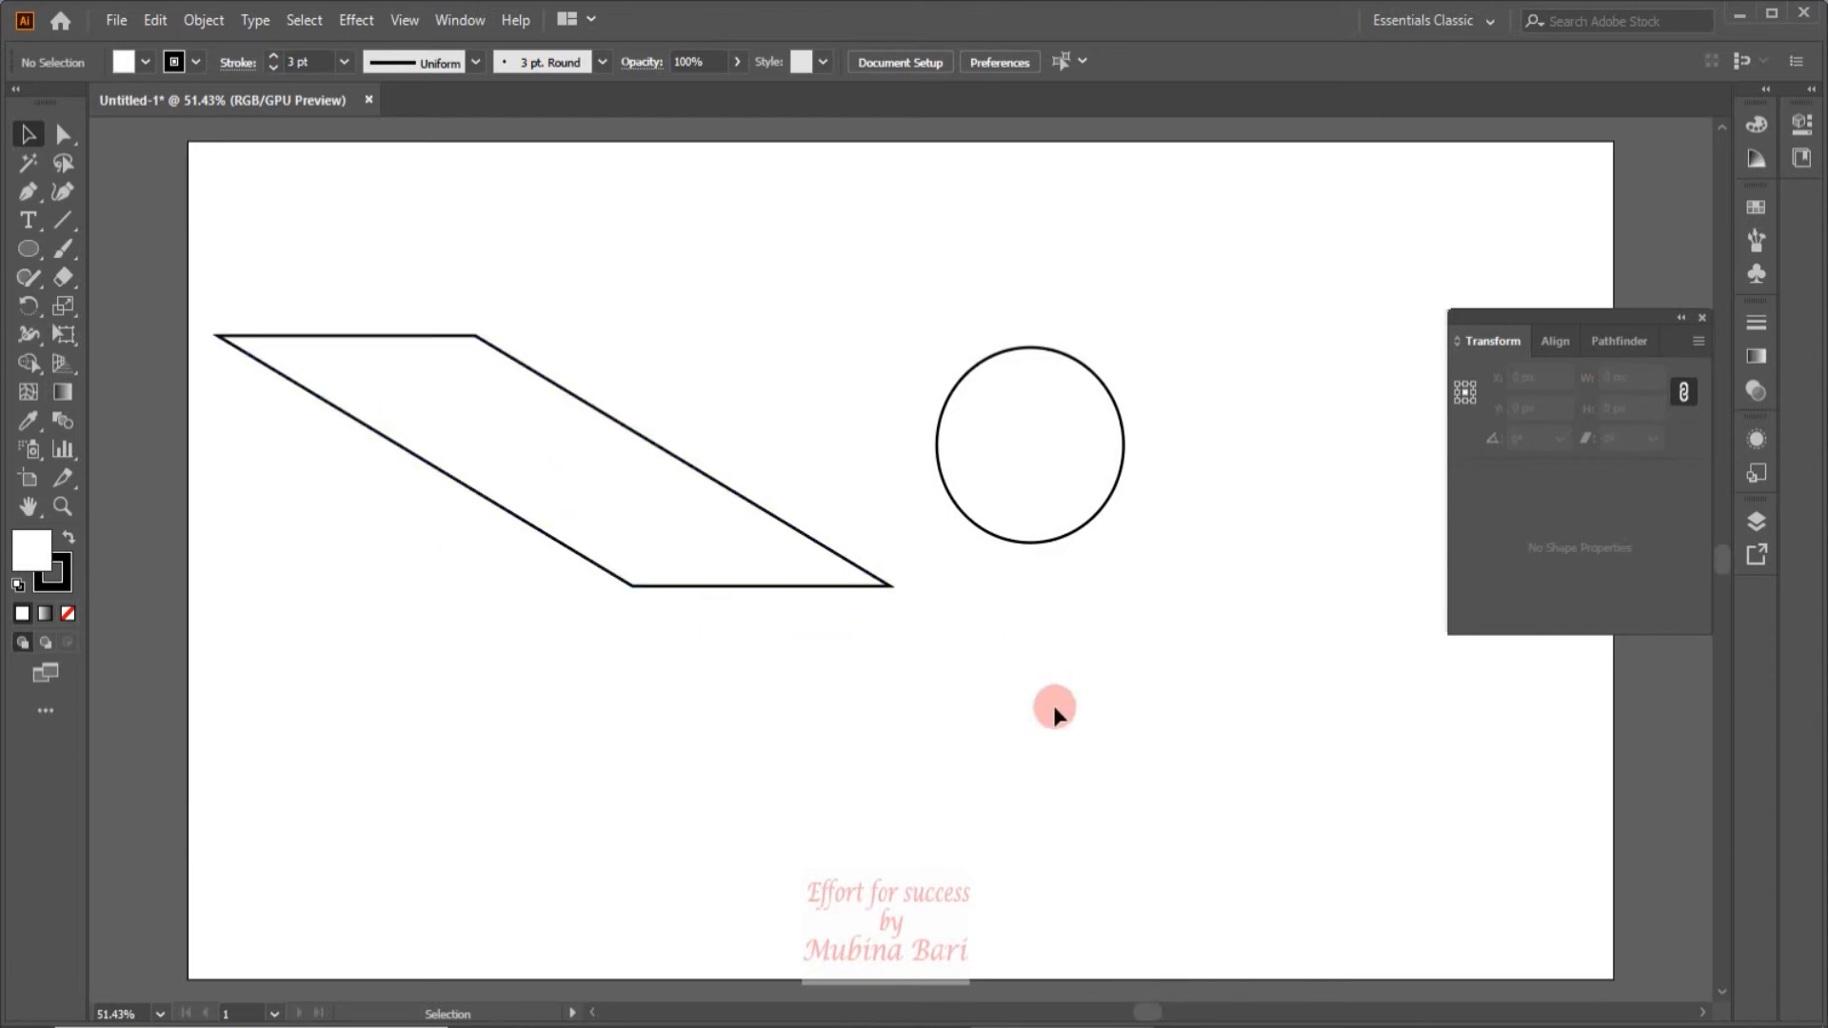
{"action": "key", "text": "ctrl+z"}
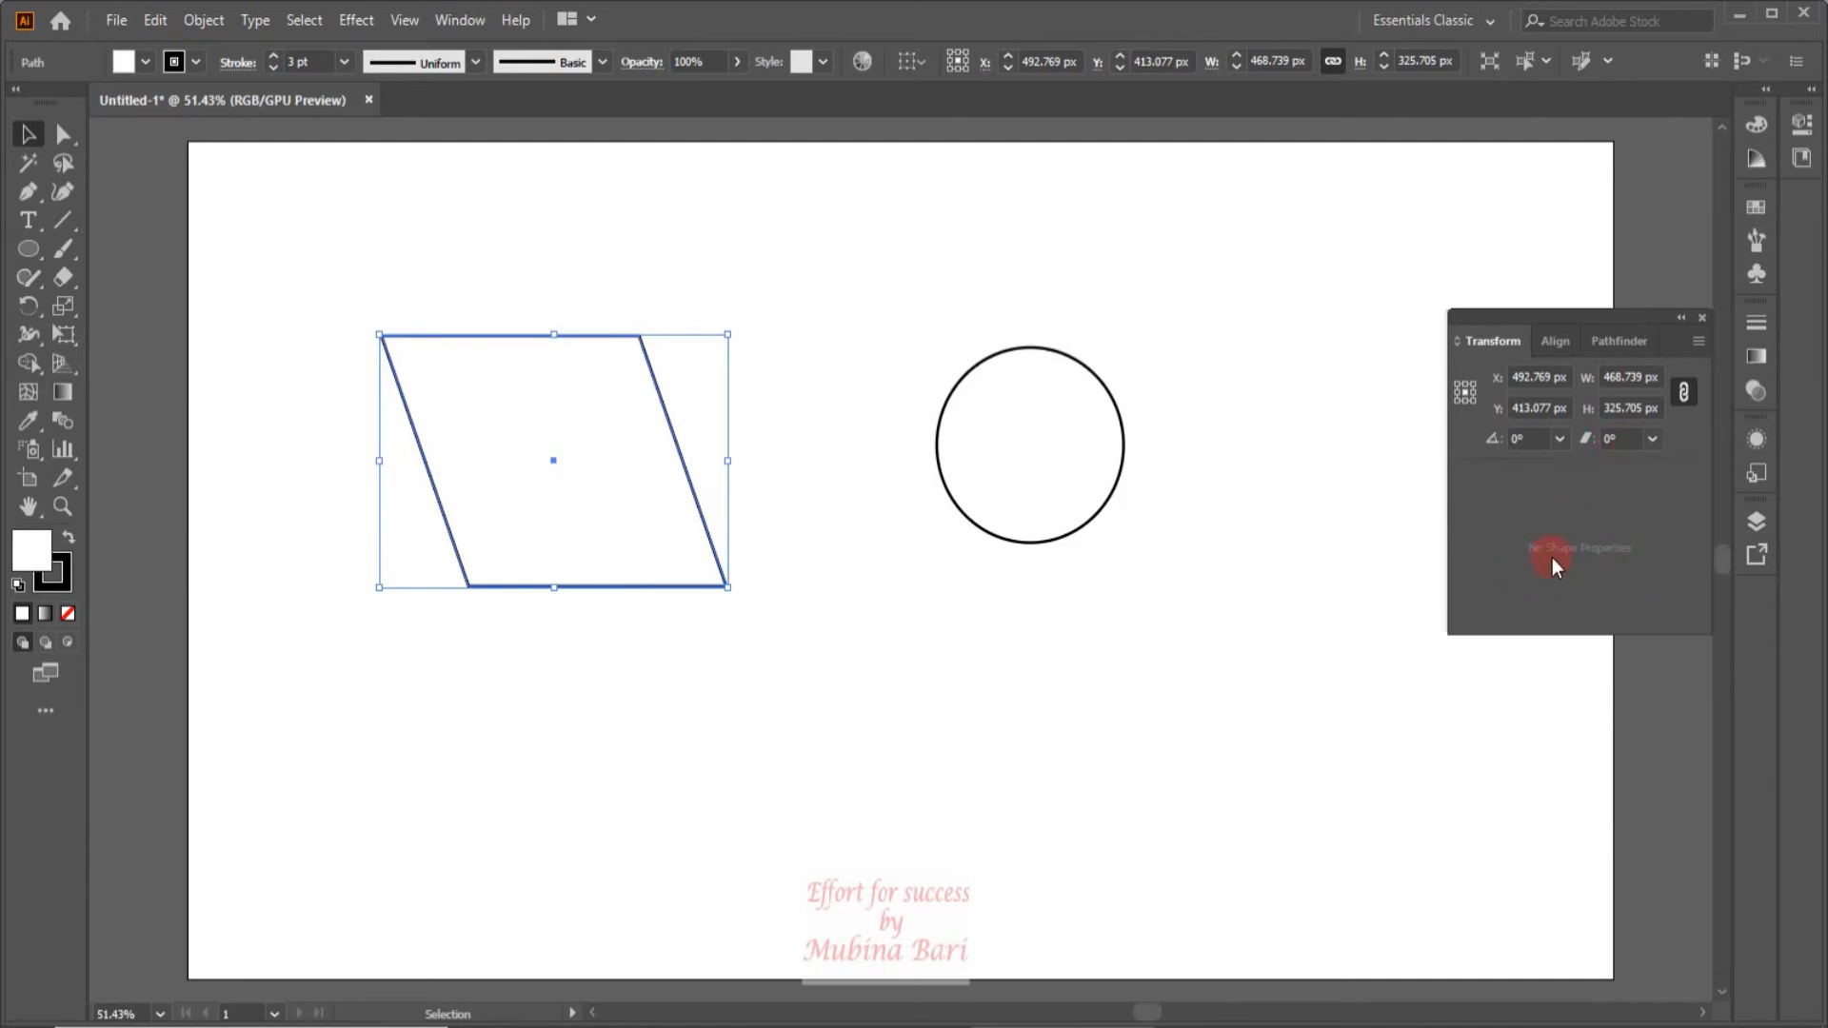
{"action": "key", "text": "ctrl+z"}
{"action": "key", "text": "ctrl+z"}
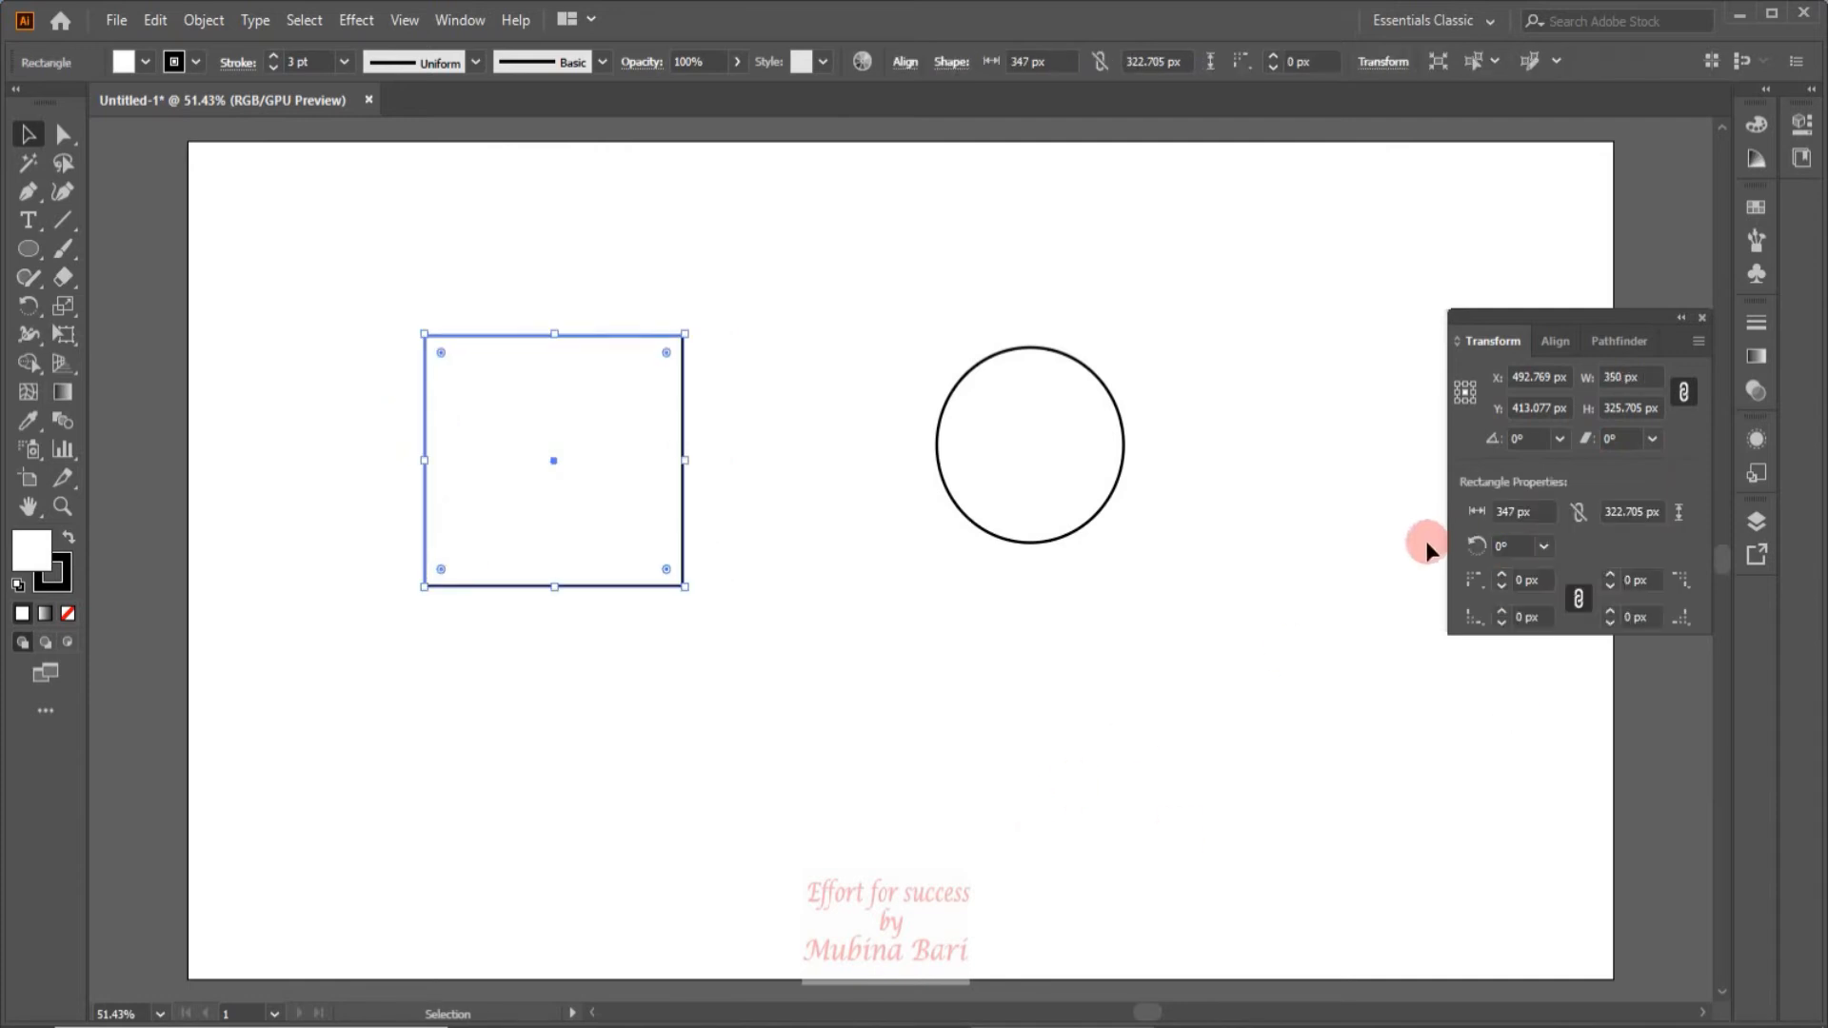
Step: Examine the preset rotation angles and the corner type choices in the rectangle's properties
{"action": "left_click", "coordinate": [1537, 546]}
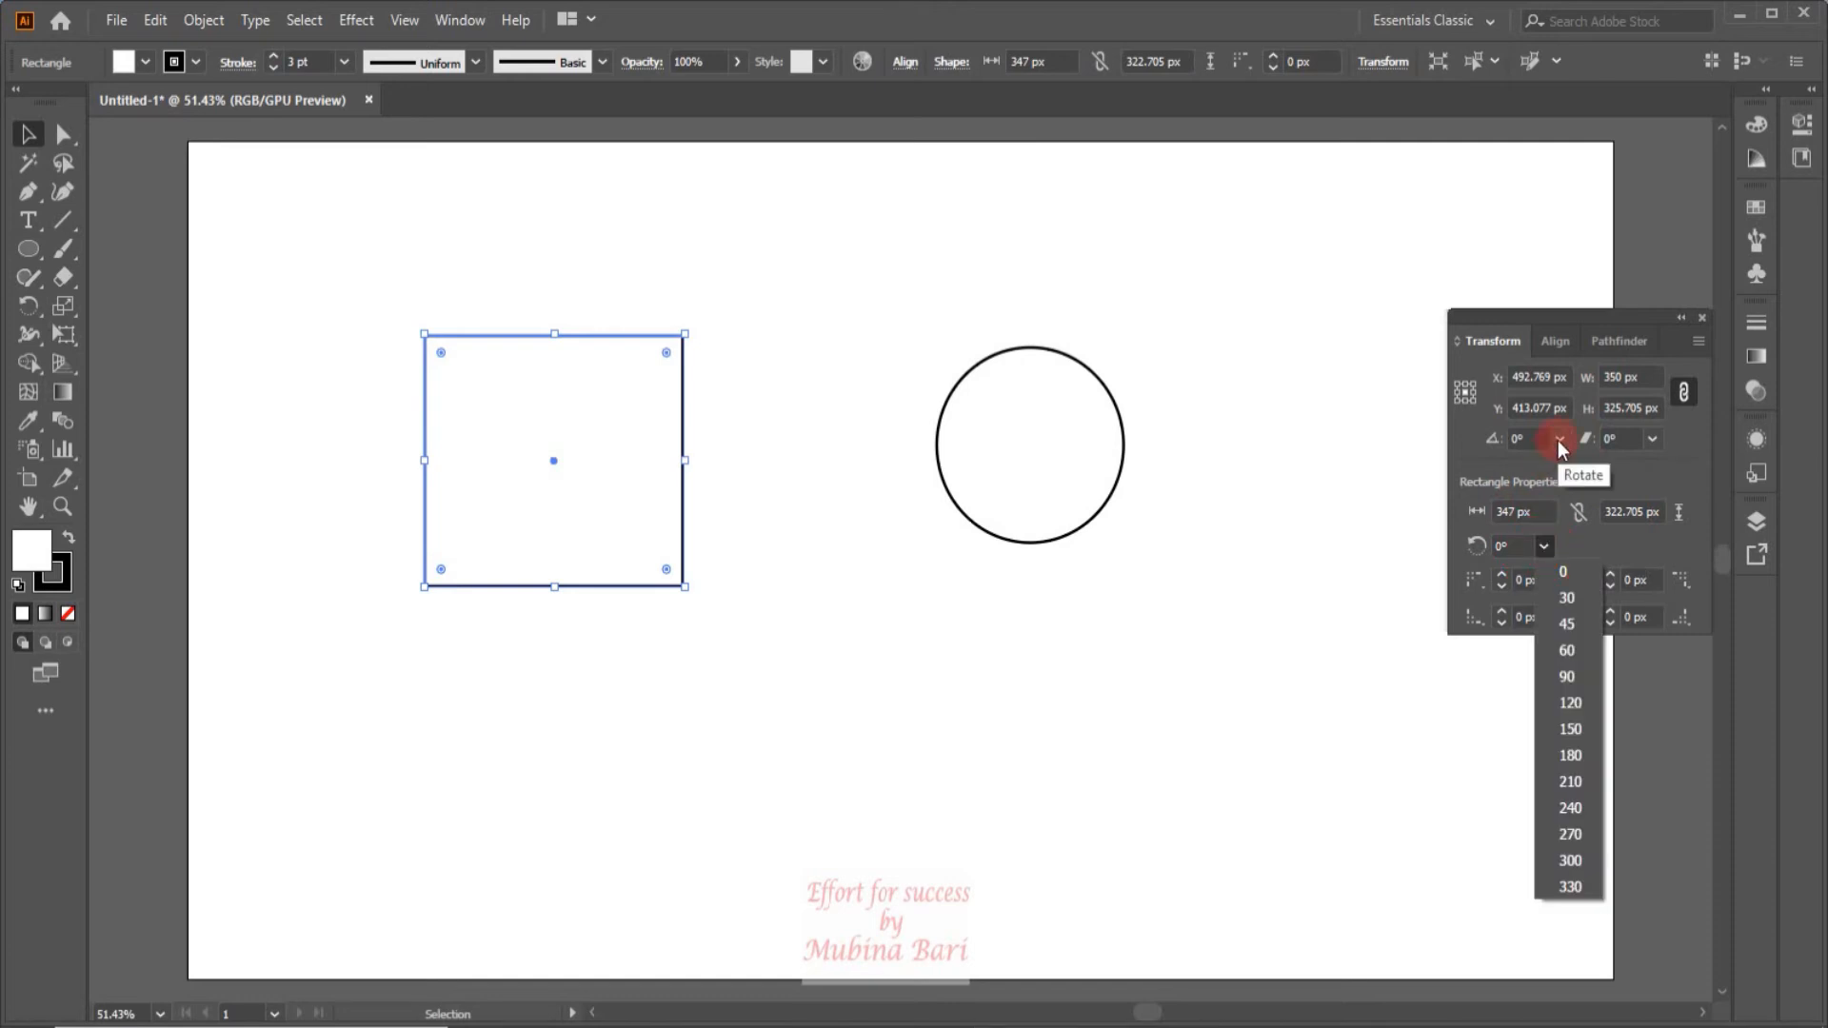
{"action": "left_click", "coordinate": [1471, 722]}
{"action": "left_click", "coordinate": [1480, 585]}
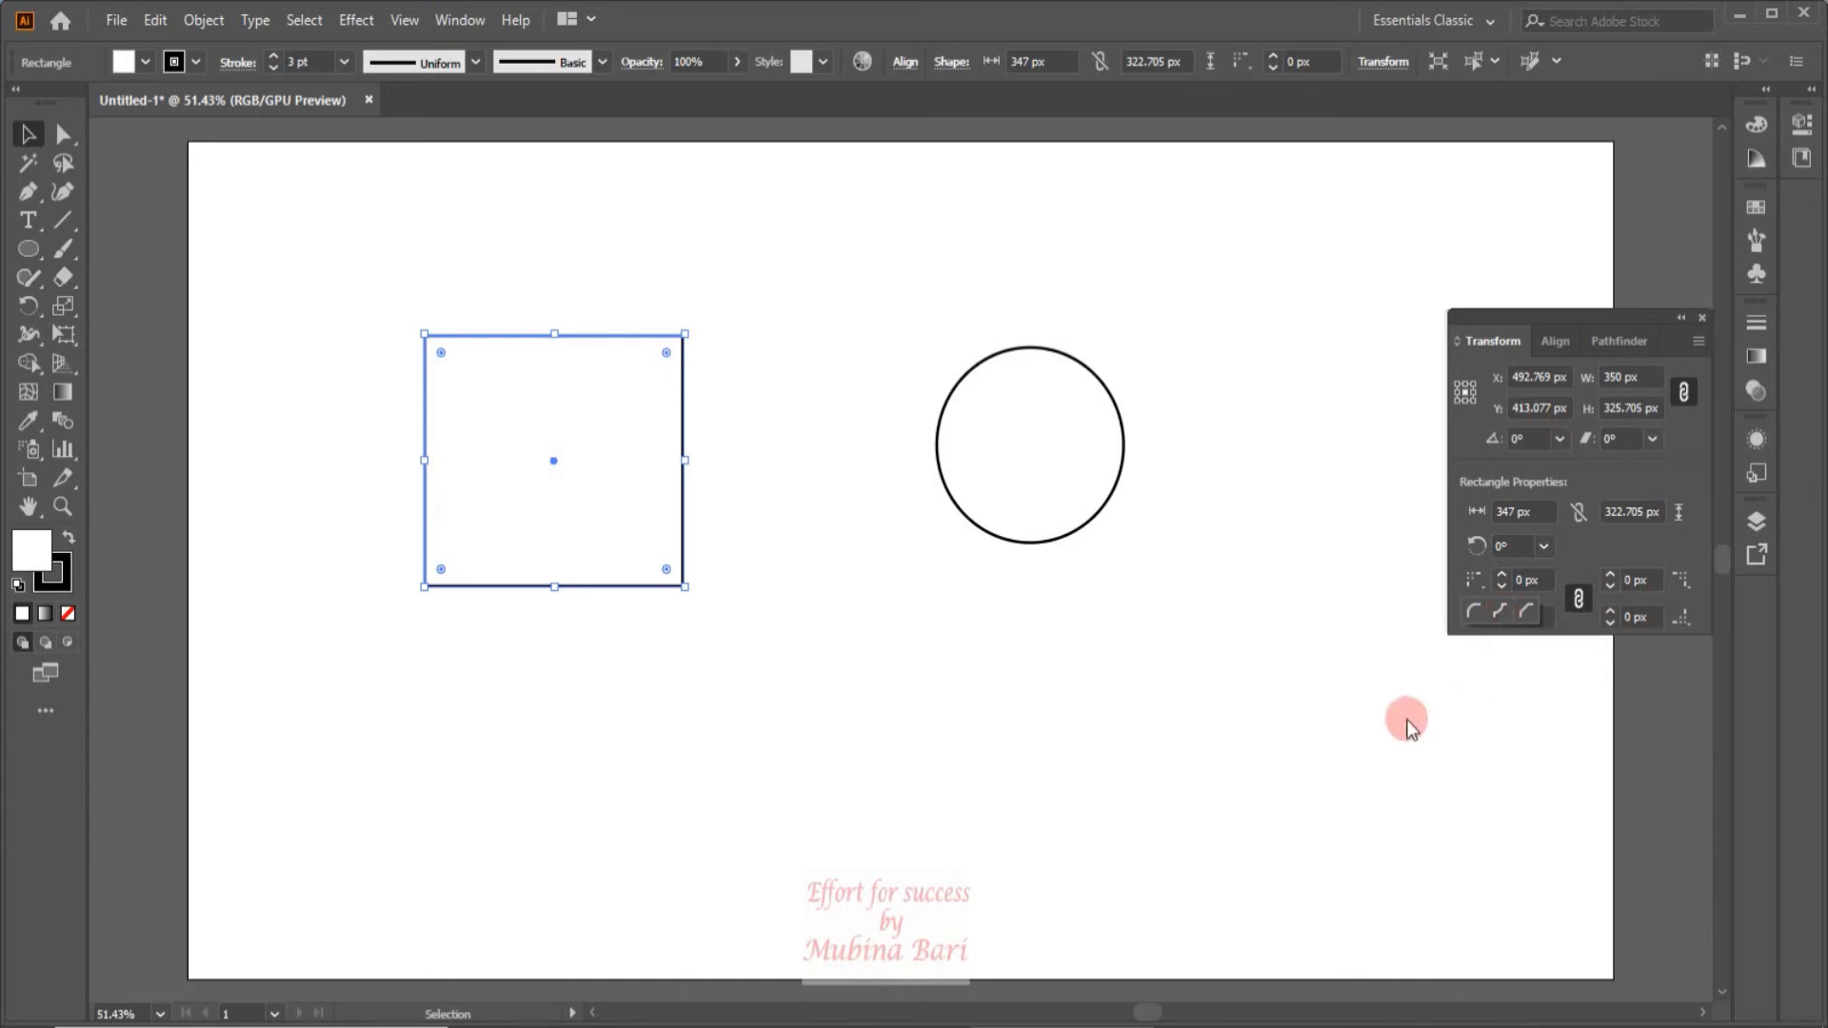
Step: Try shearing the circle by -60°, and undo the shear
{"action": "left_click", "coordinate": [1088, 527]}
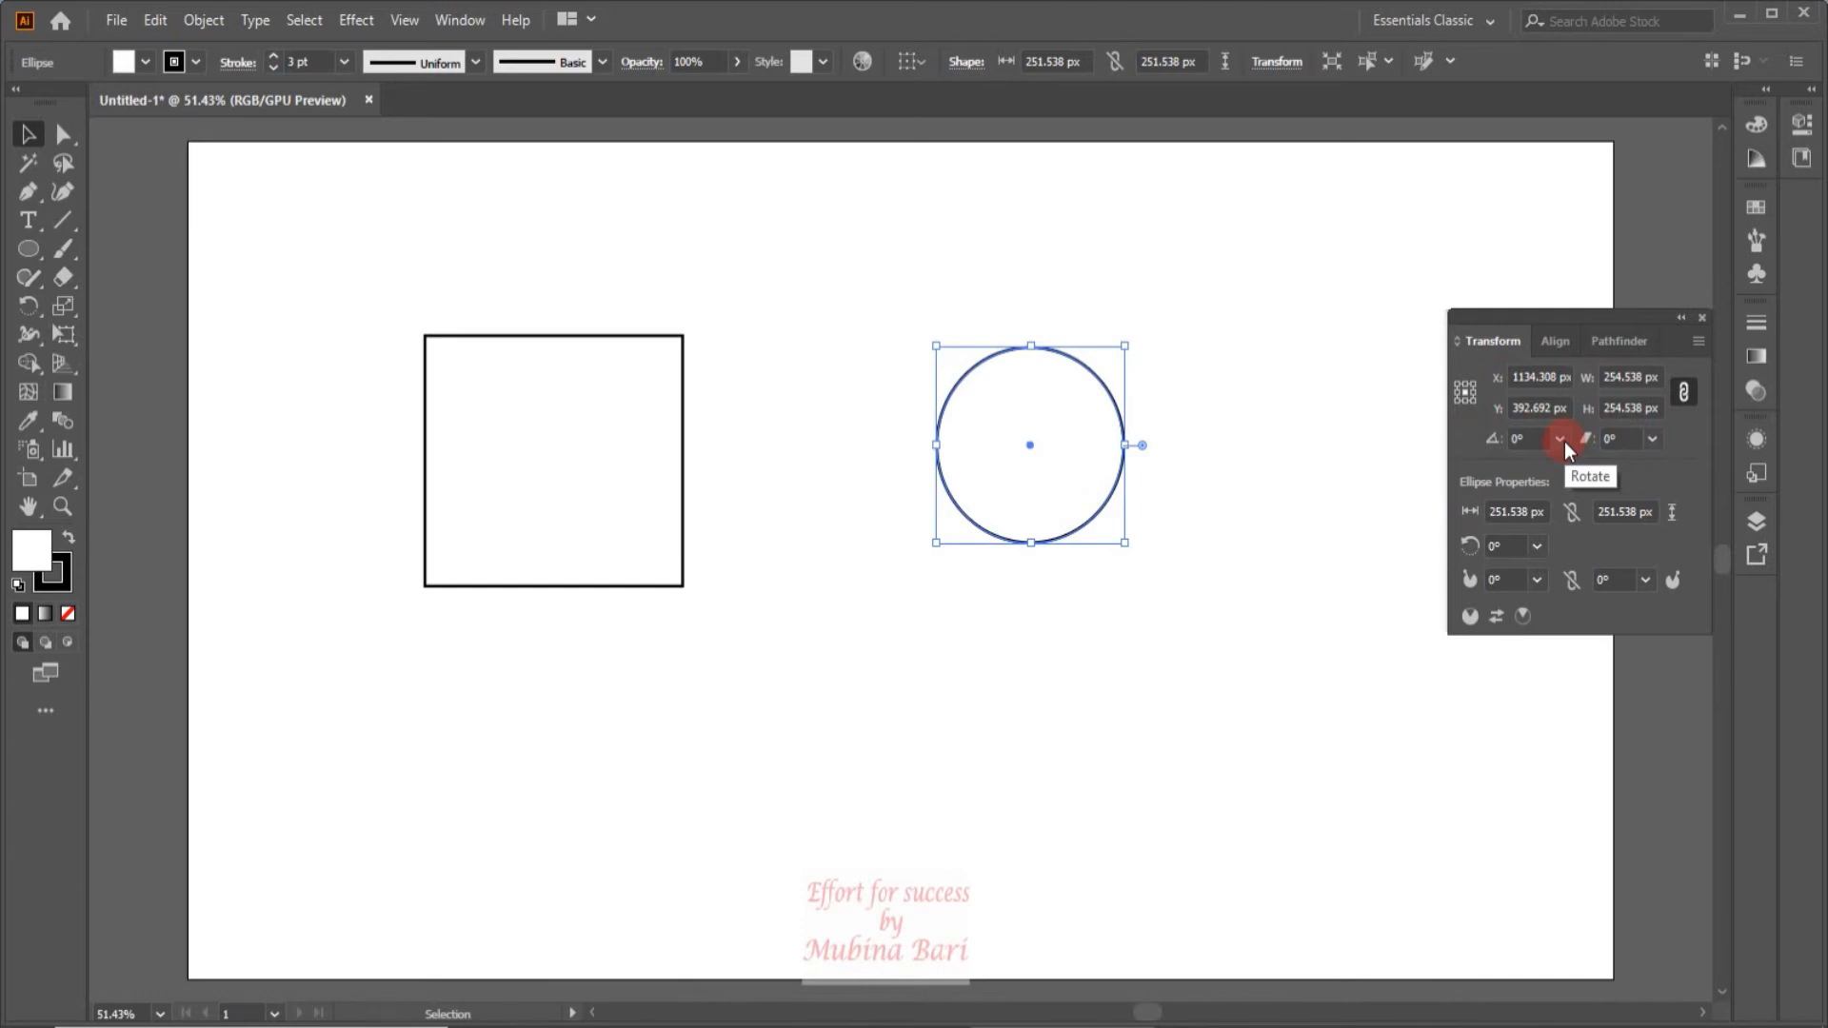
{"action": "left_click", "coordinate": [1654, 439]}
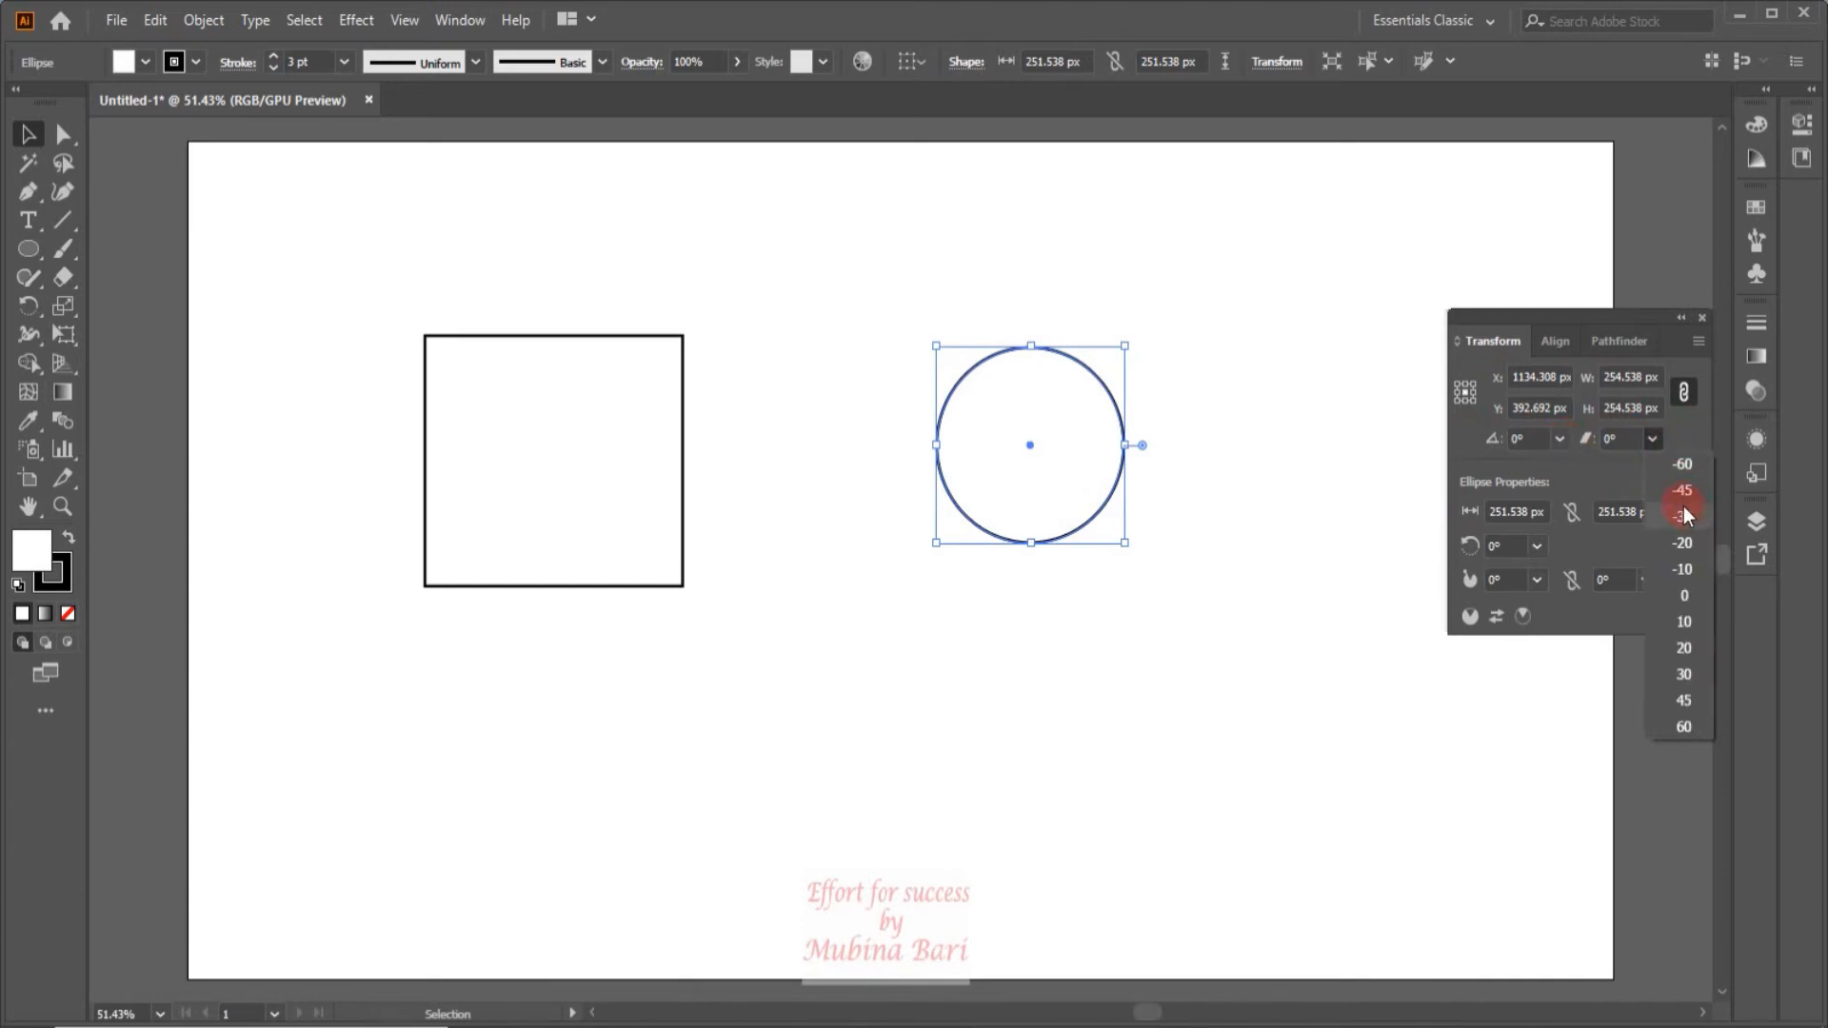
{"action": "left_click", "coordinate": [1681, 466]}
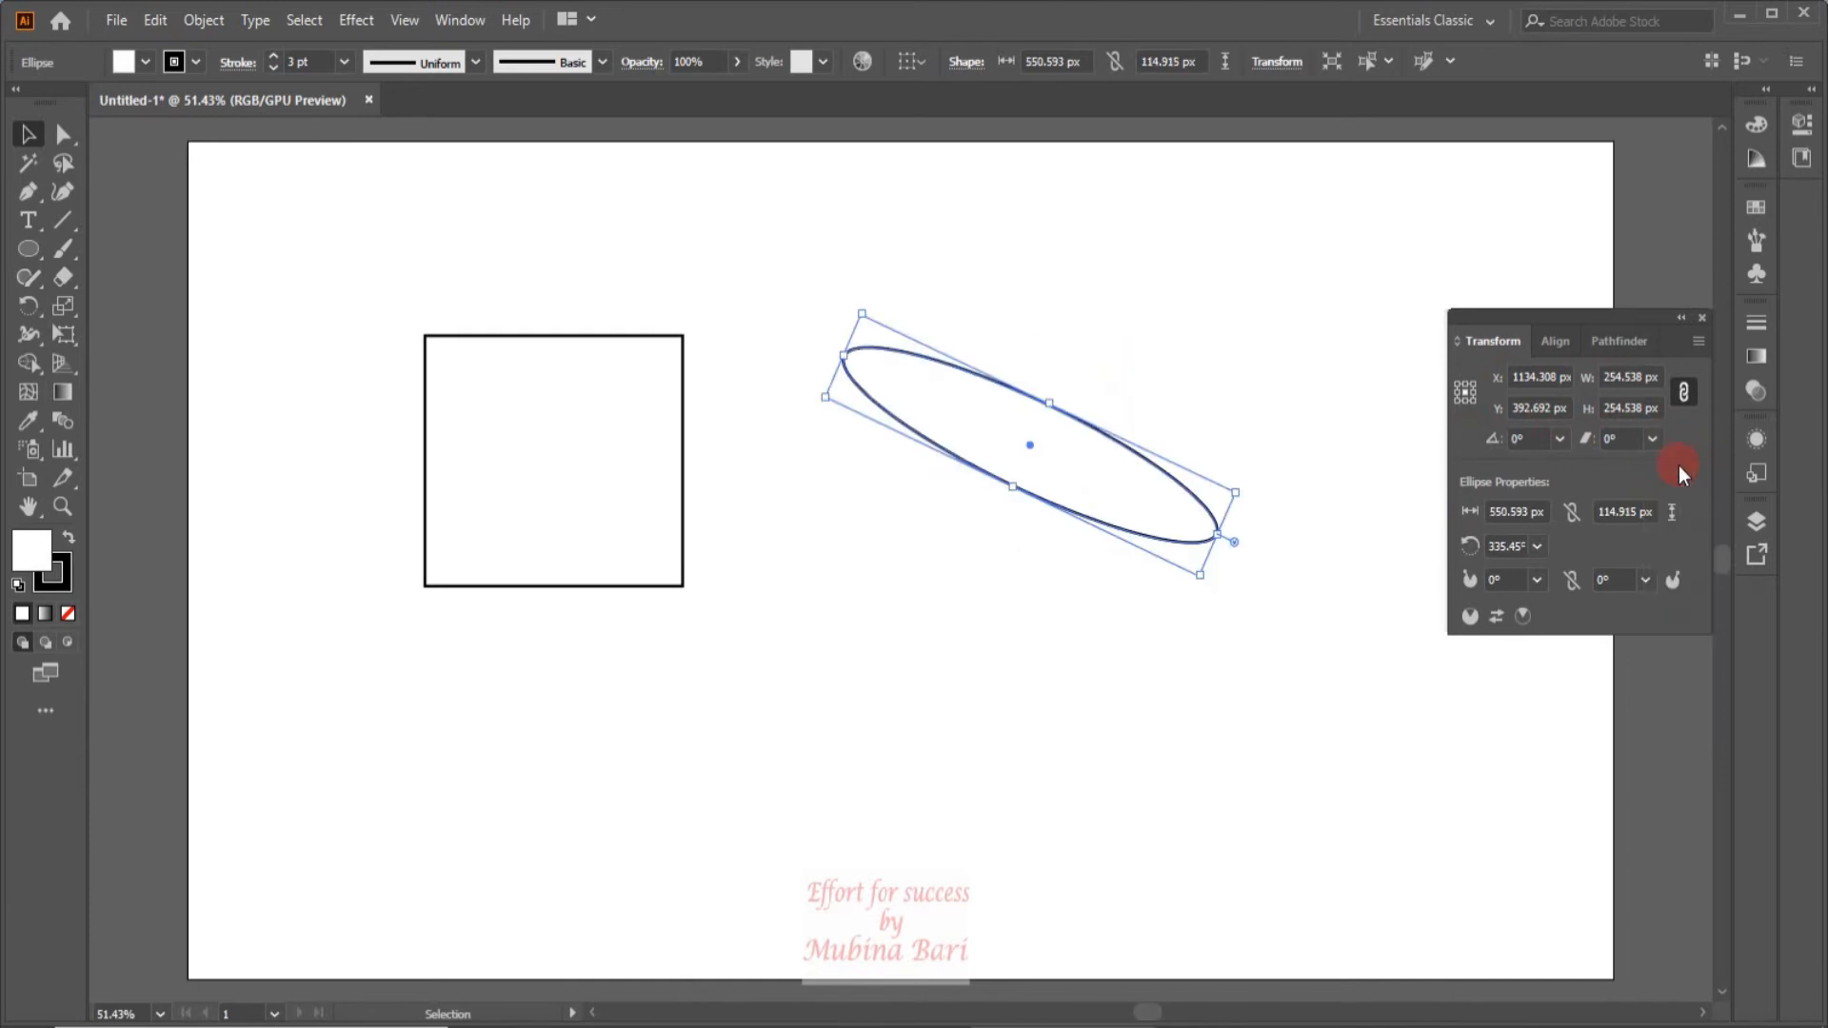
{"action": "left_click", "coordinate": [1277, 647]}
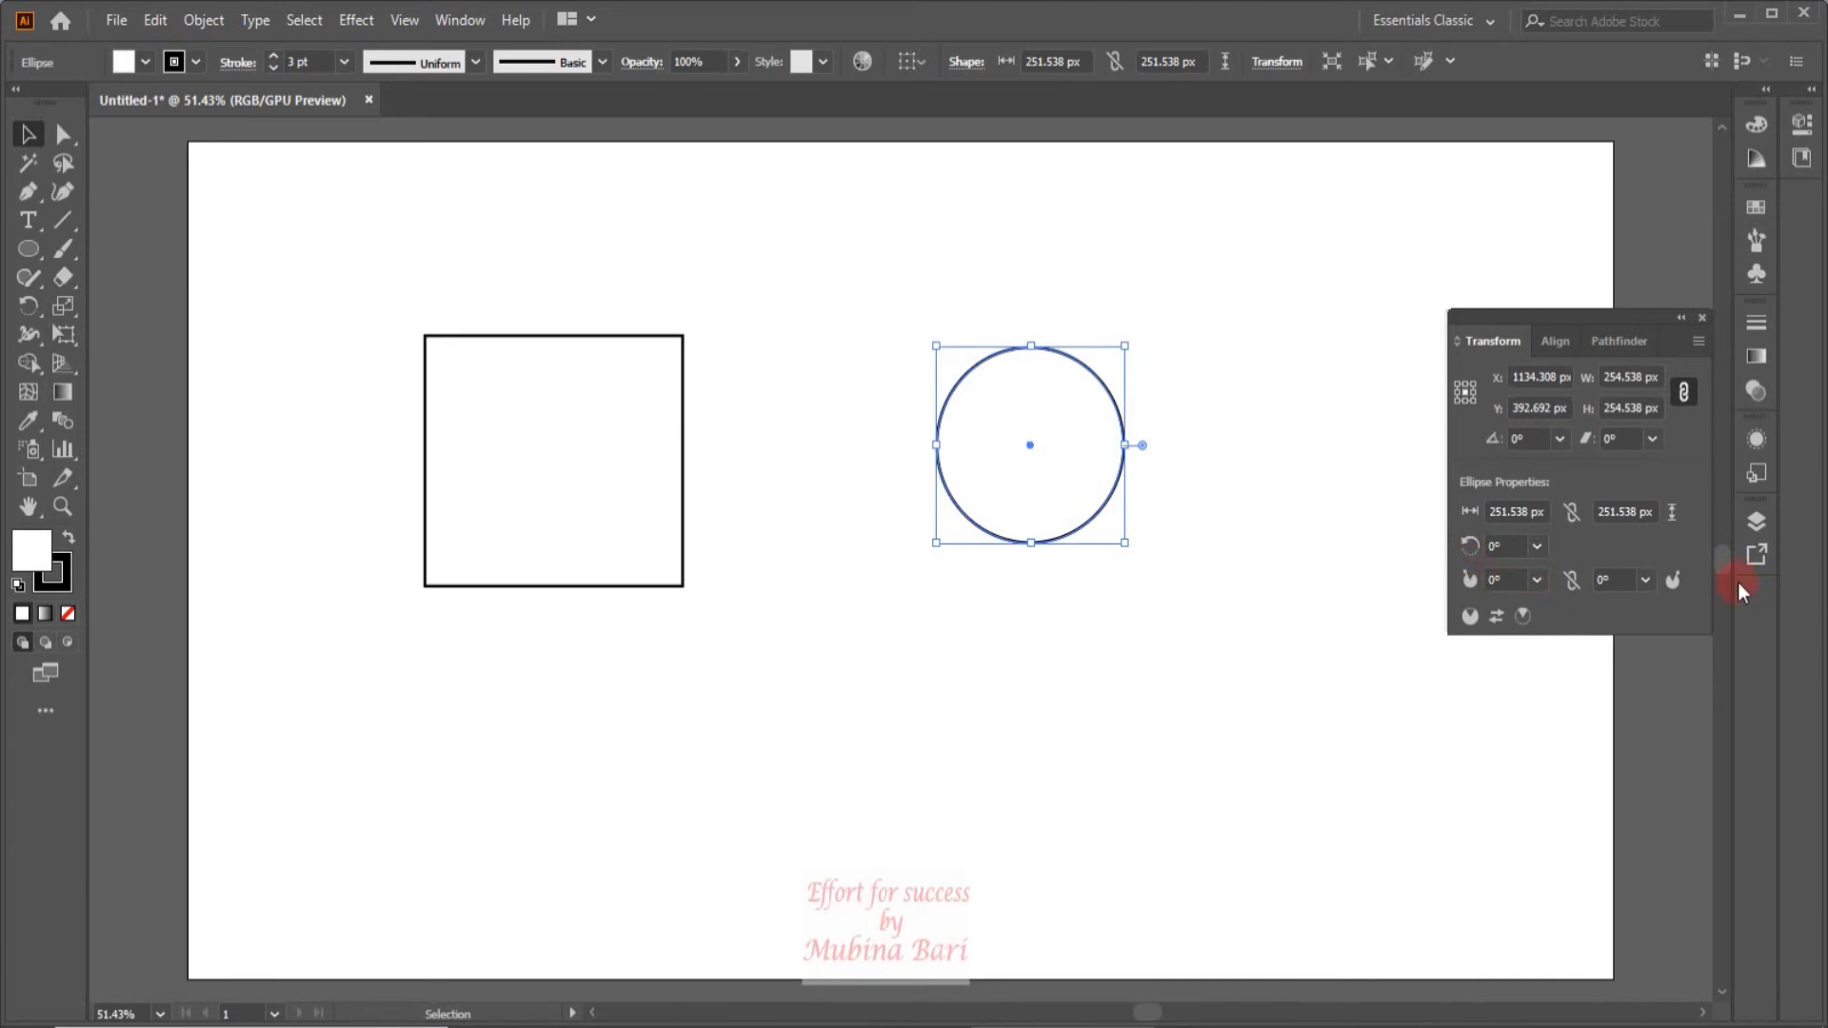
Step: Set the circle's pie start angle to 30°
{"action": "left_click", "coordinate": [1538, 579]}
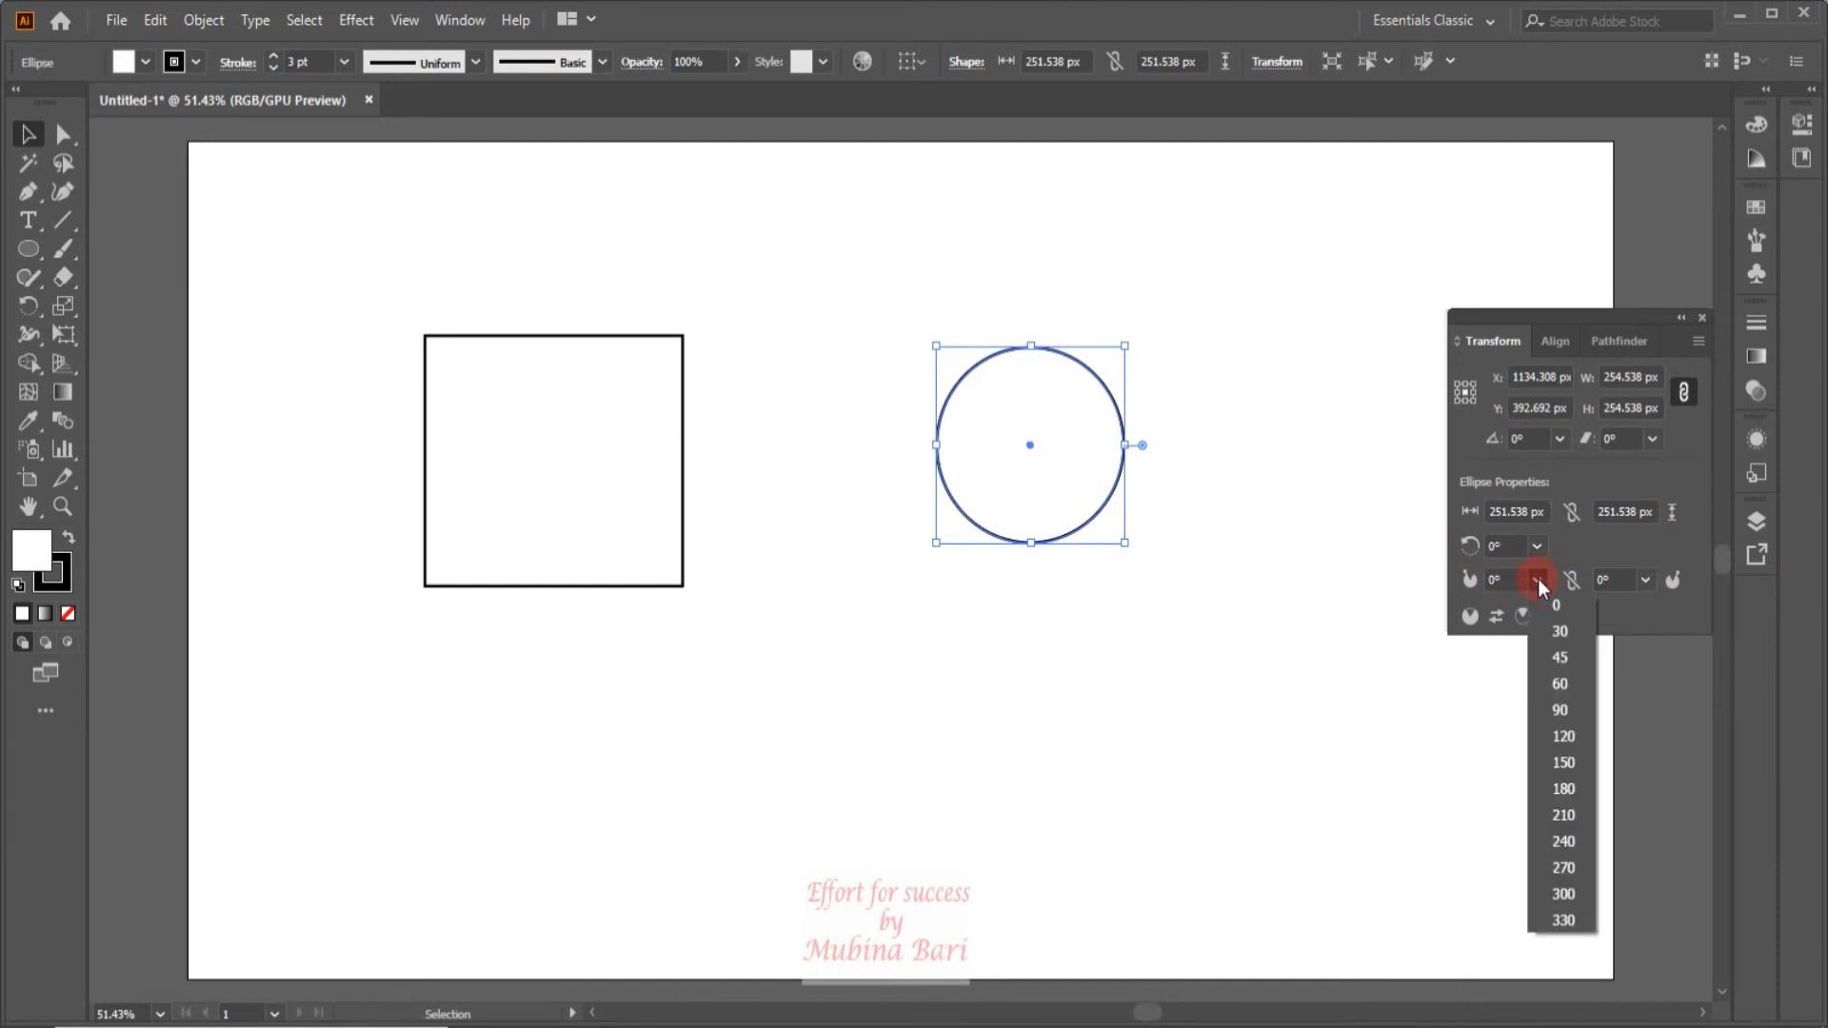
{"action": "left_click", "coordinate": [1553, 629]}
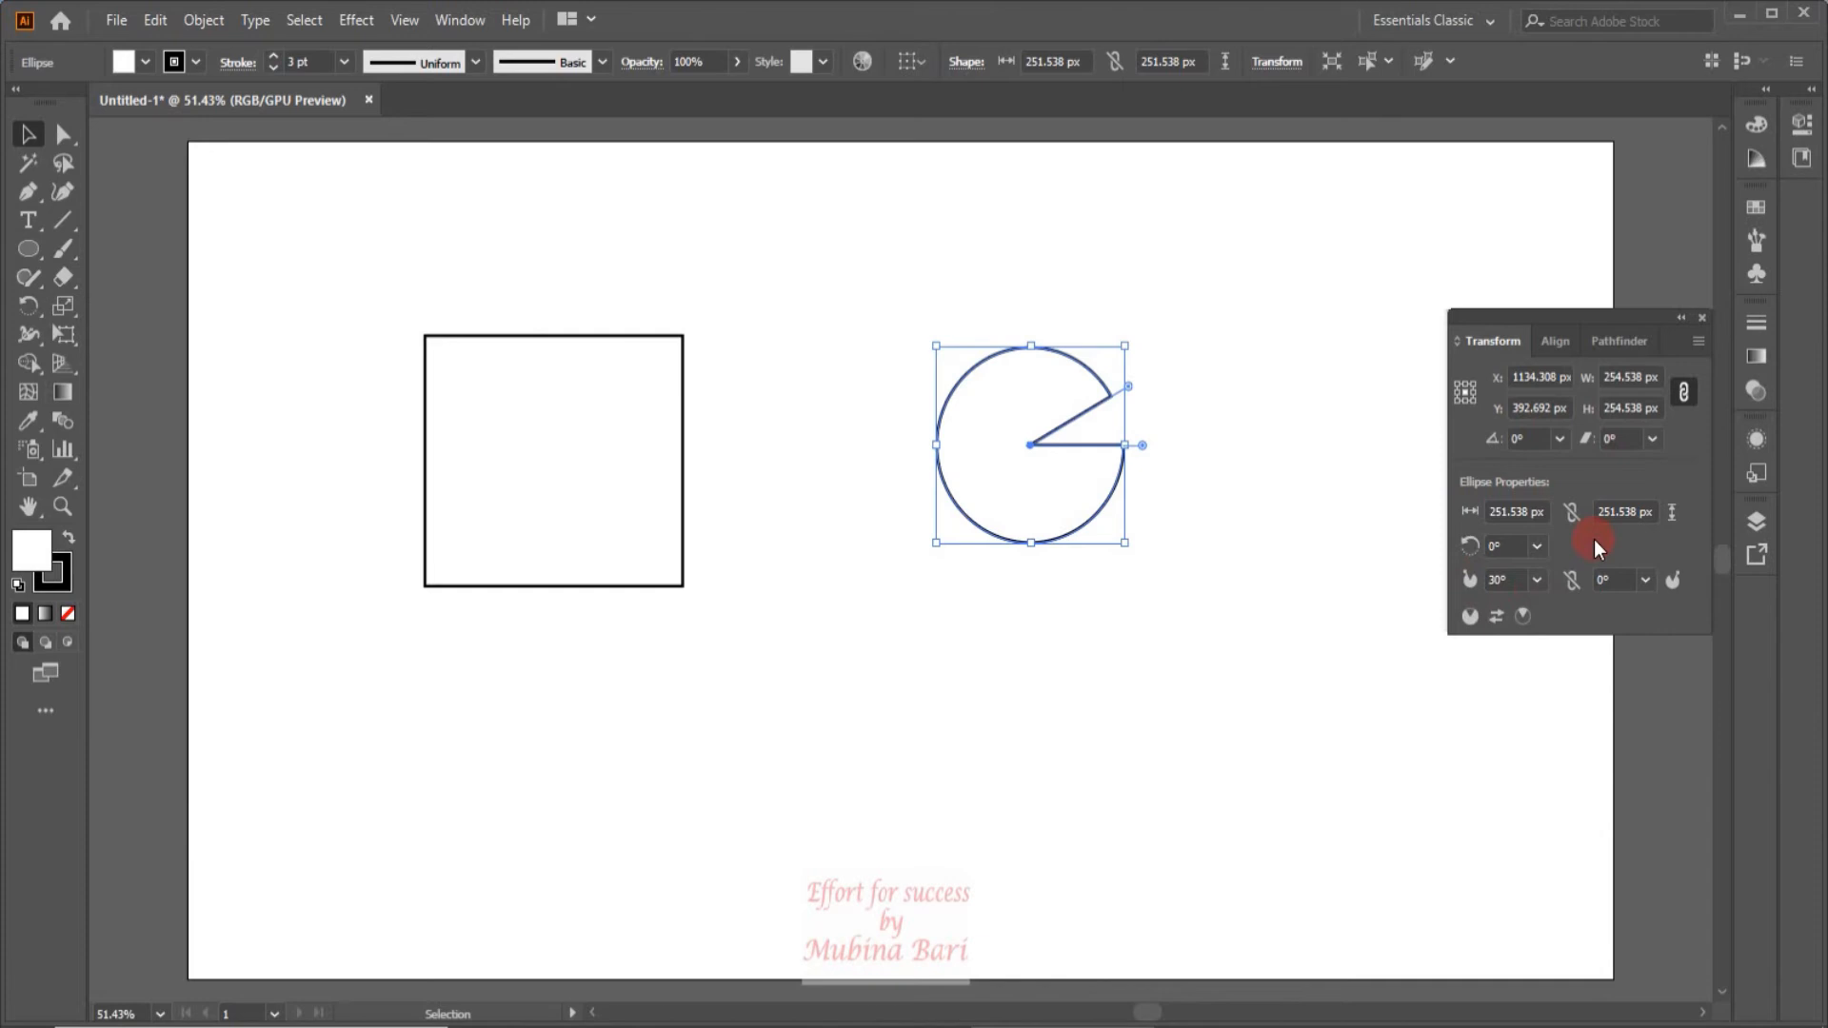
Step: Show the additional transform options and enable Scale Strokes & Effects
{"action": "left_click", "coordinate": [1701, 342]}
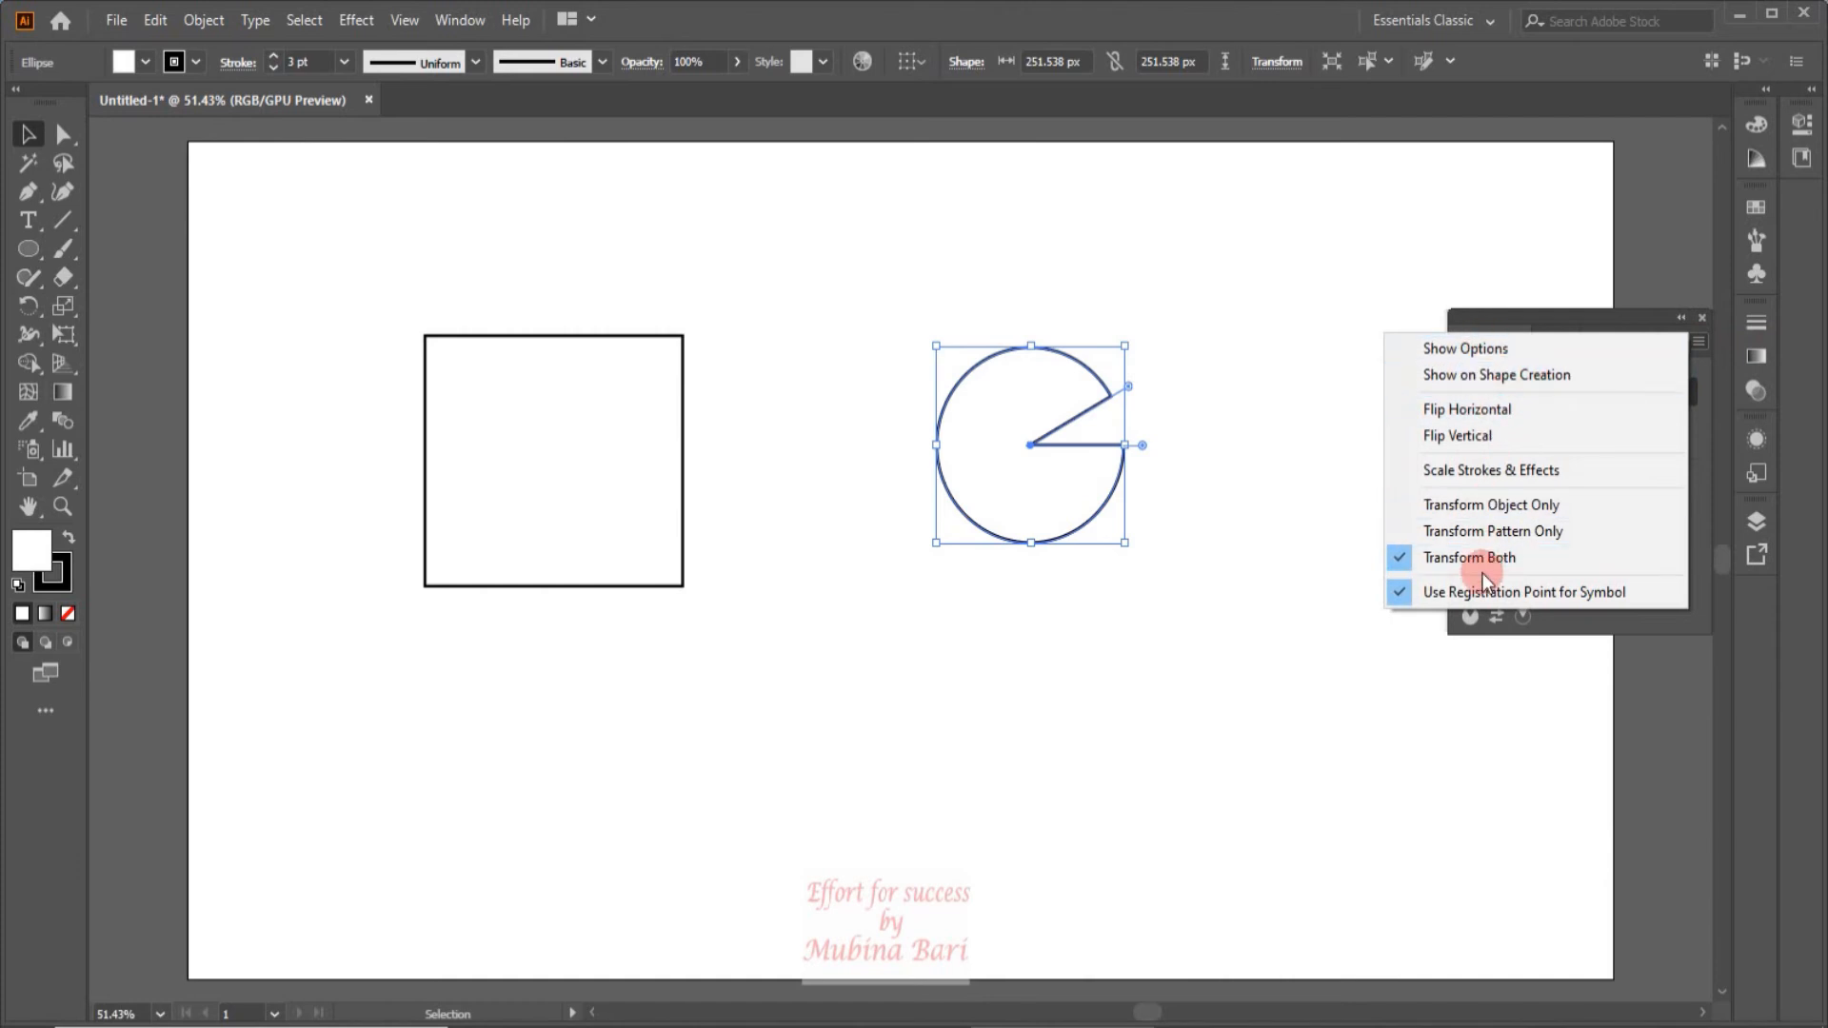
{"action": "left_click", "coordinate": [1472, 348]}
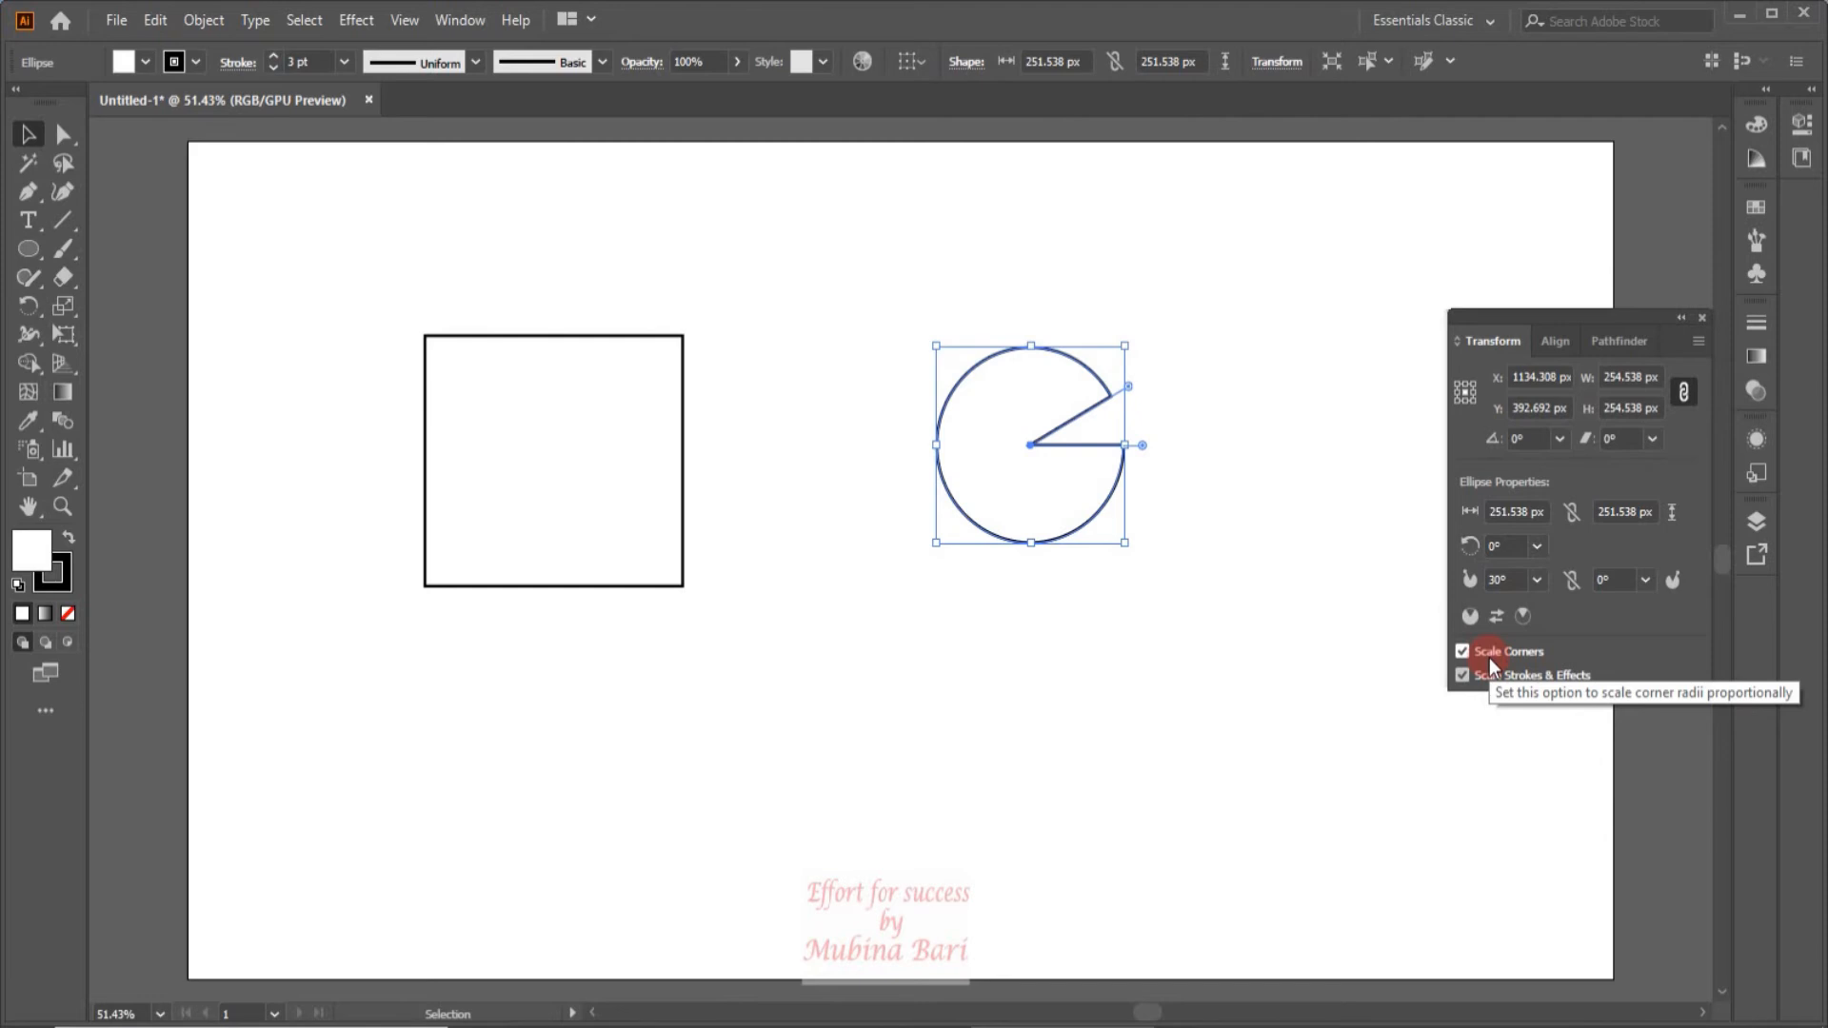
{"action": "left_click", "coordinate": [1699, 341]}
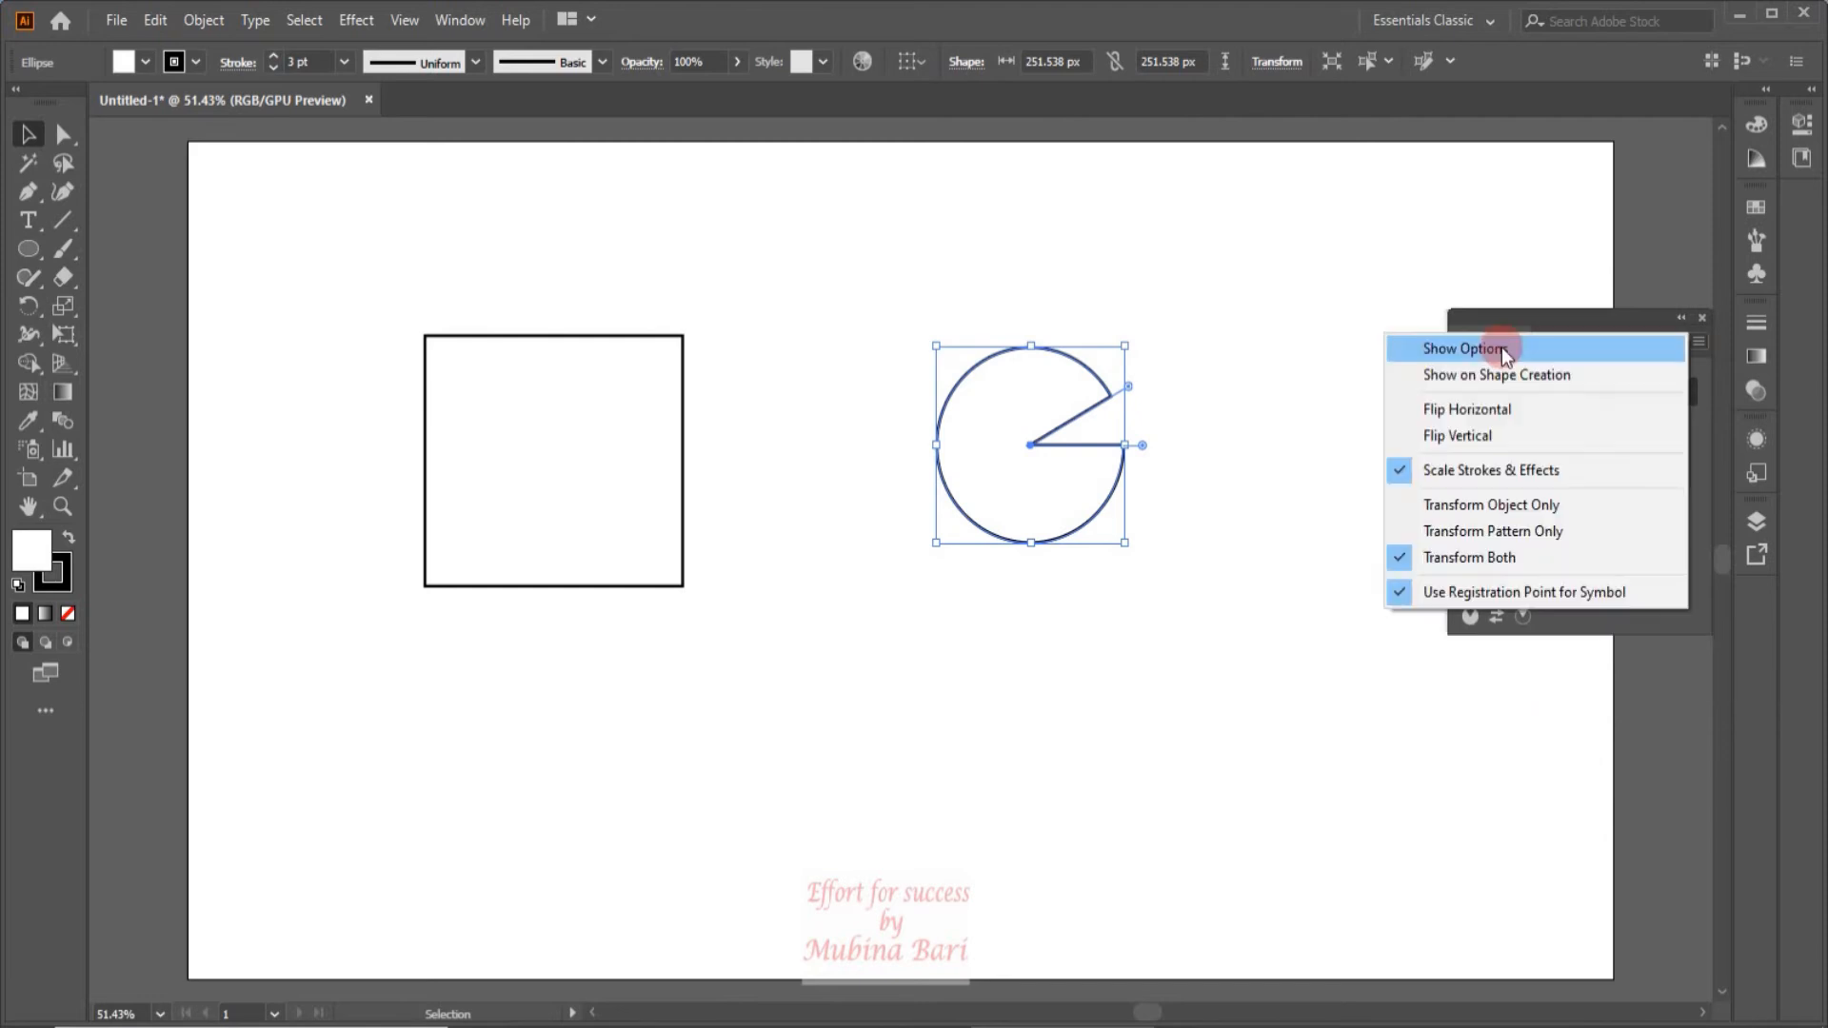
{"action": "left_click", "coordinate": [1500, 346]}
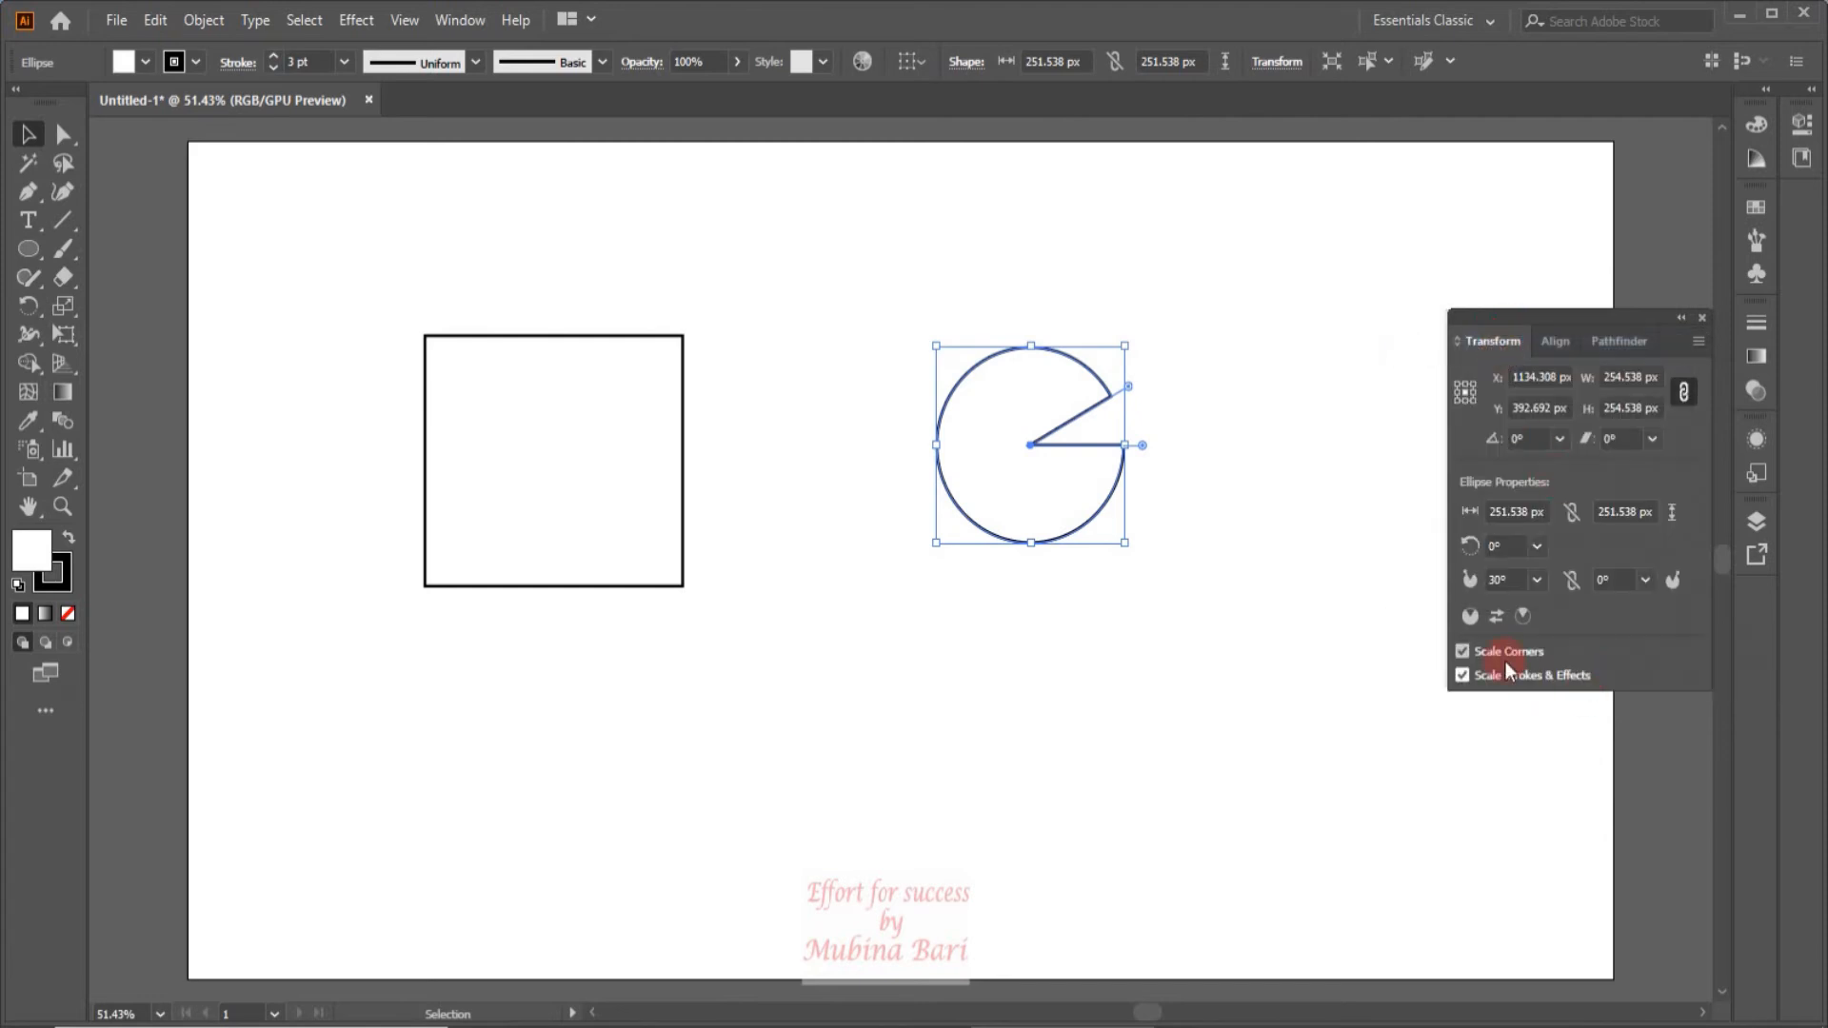
Step: Review the transform option list and hide the additional transform options
{"action": "left_click", "coordinate": [1697, 343]}
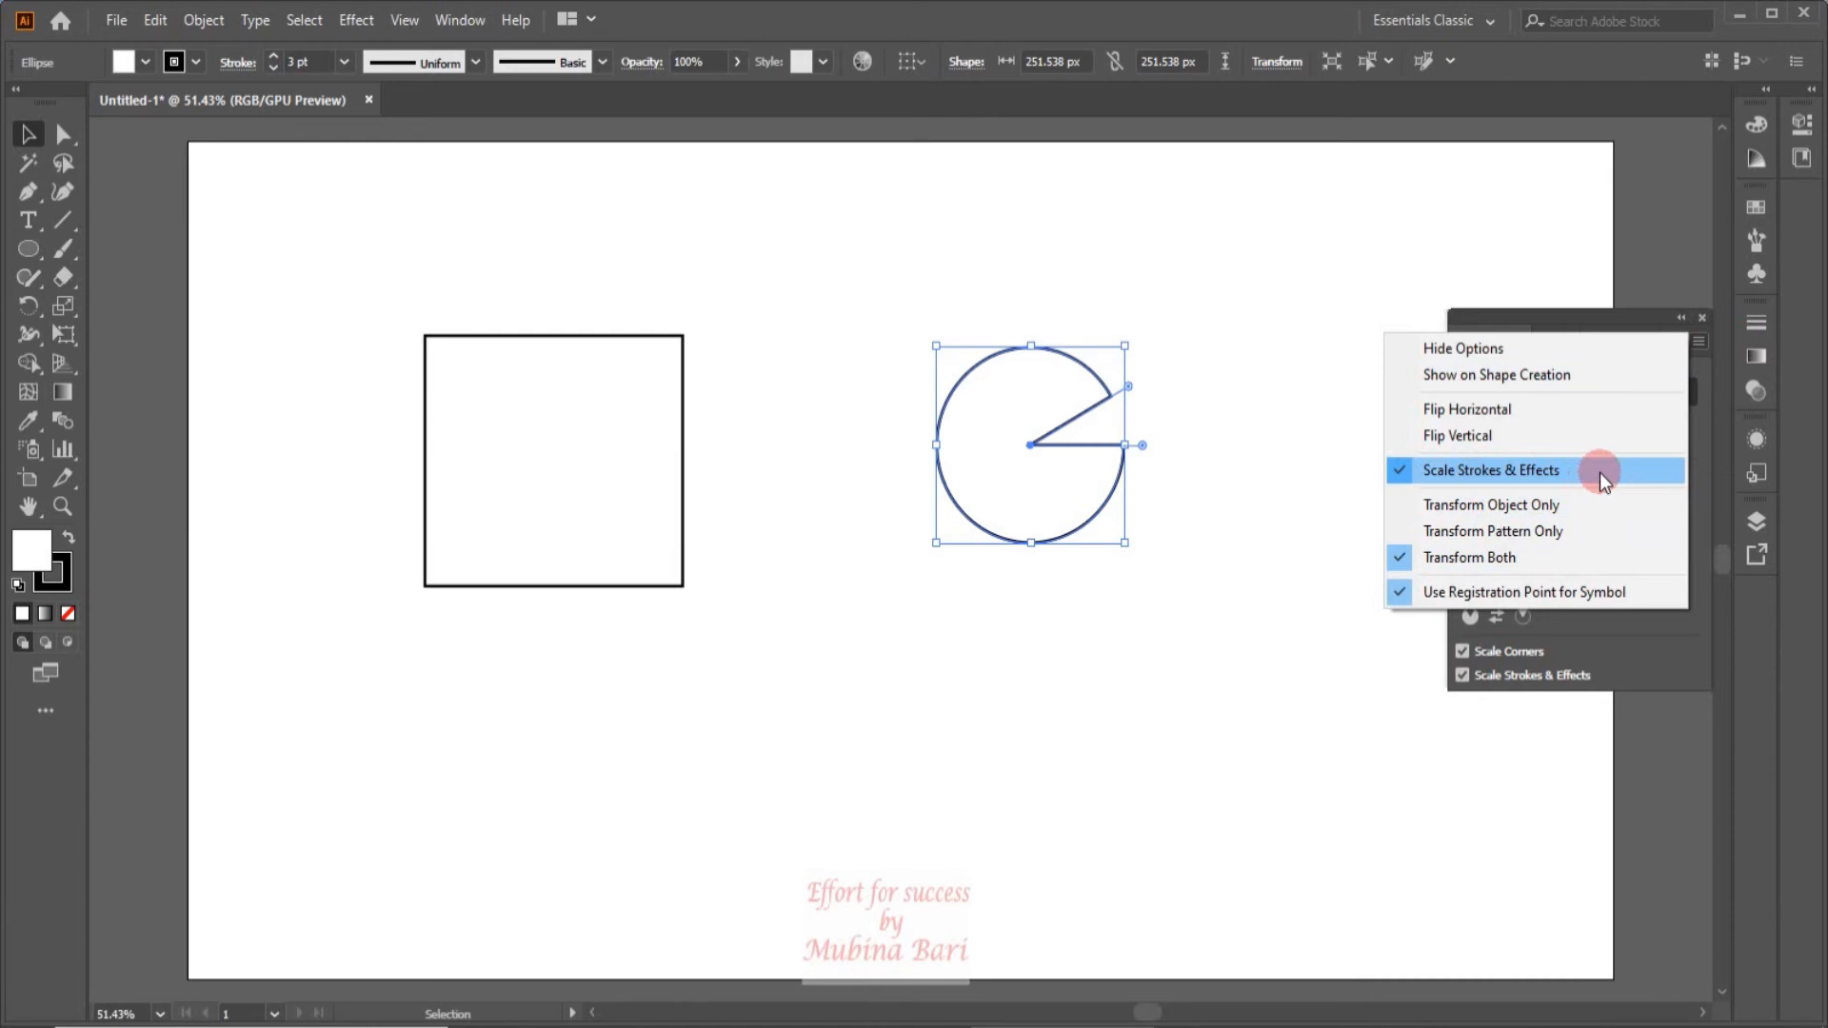
{"action": "left_click", "coordinate": [1512, 672]}
{"action": "left_click", "coordinate": [1701, 339]}
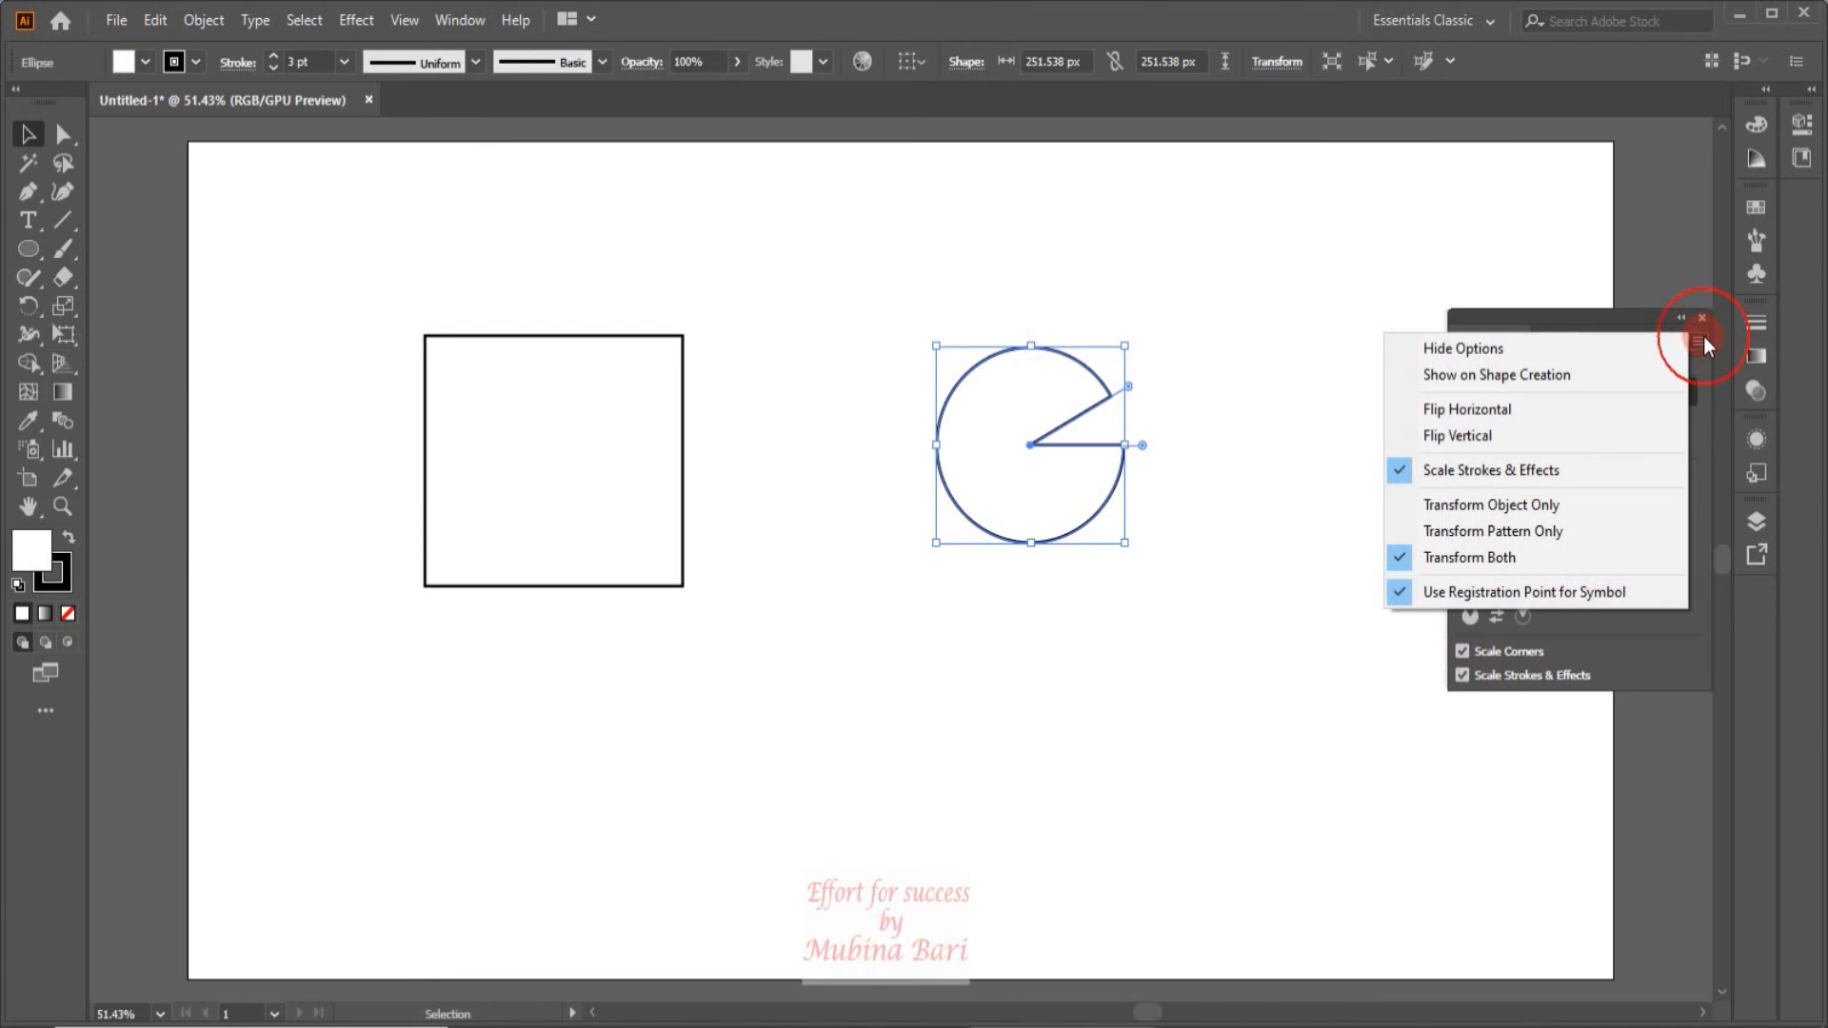
{"action": "left_click", "coordinate": [1510, 349]}
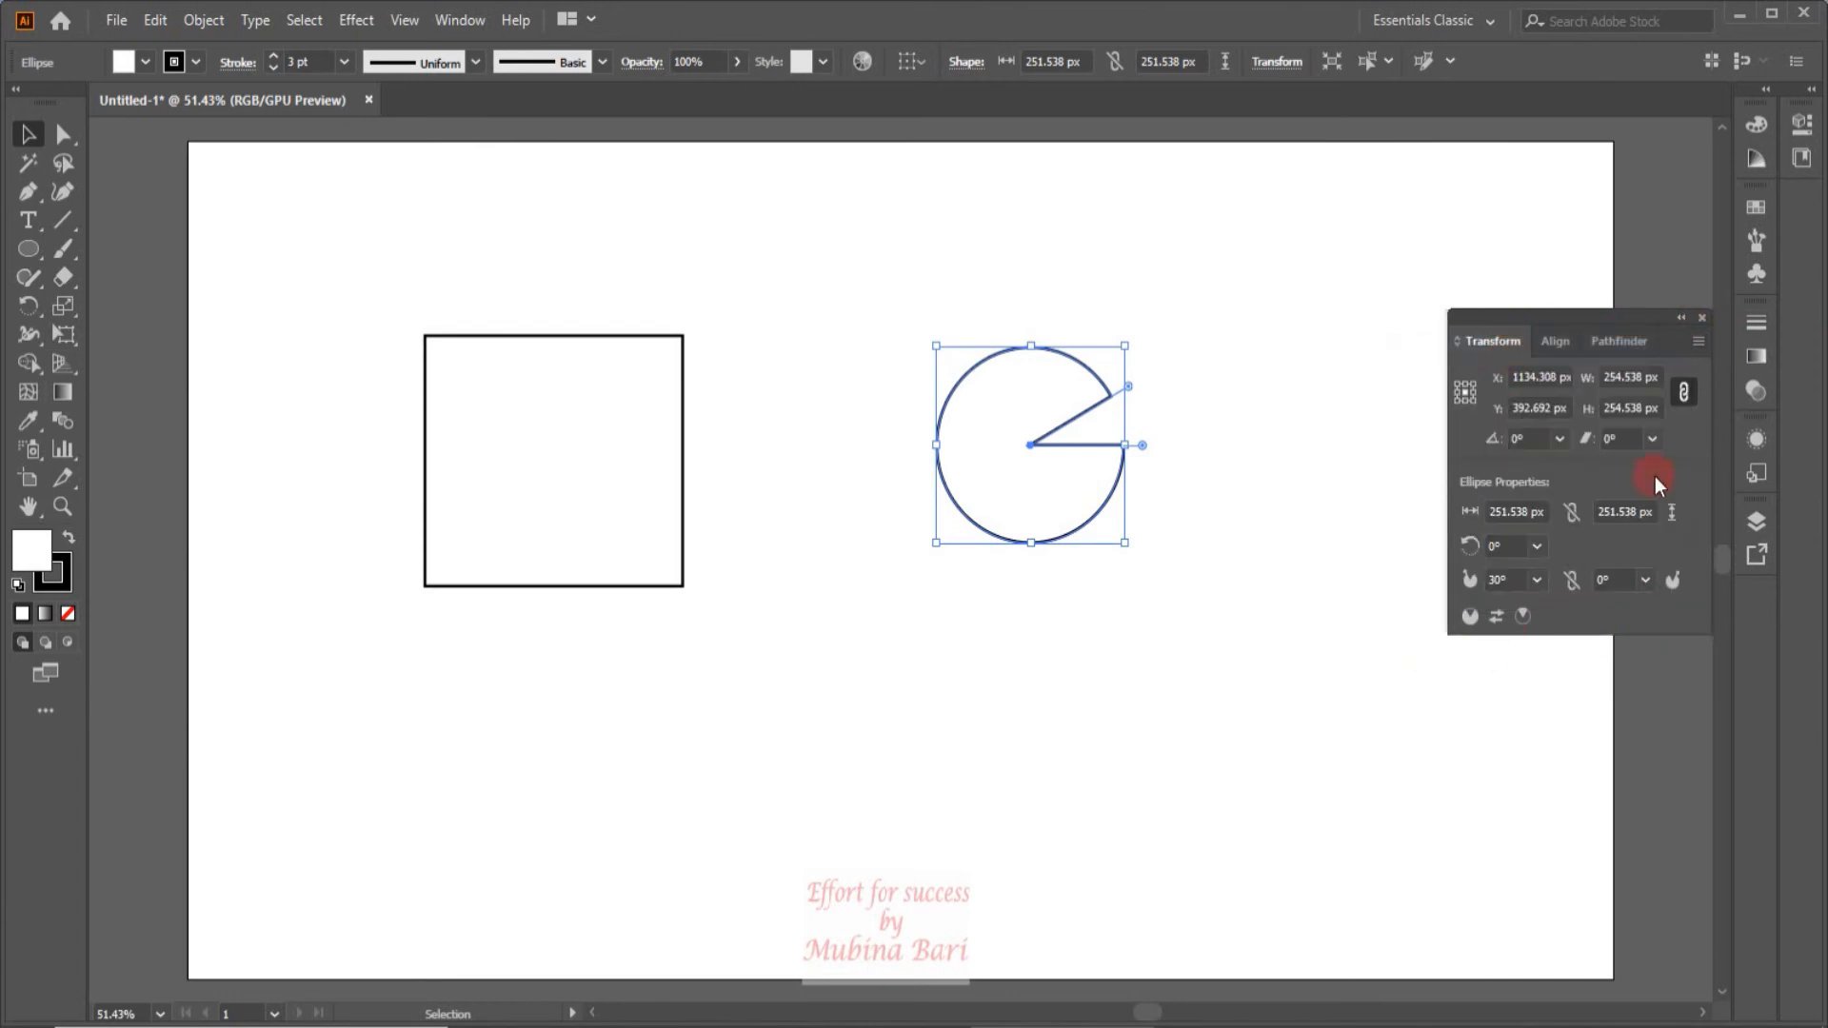
Step: Bring back the additional transform options and close the Transform settings
{"action": "left_click", "coordinate": [1699, 341]}
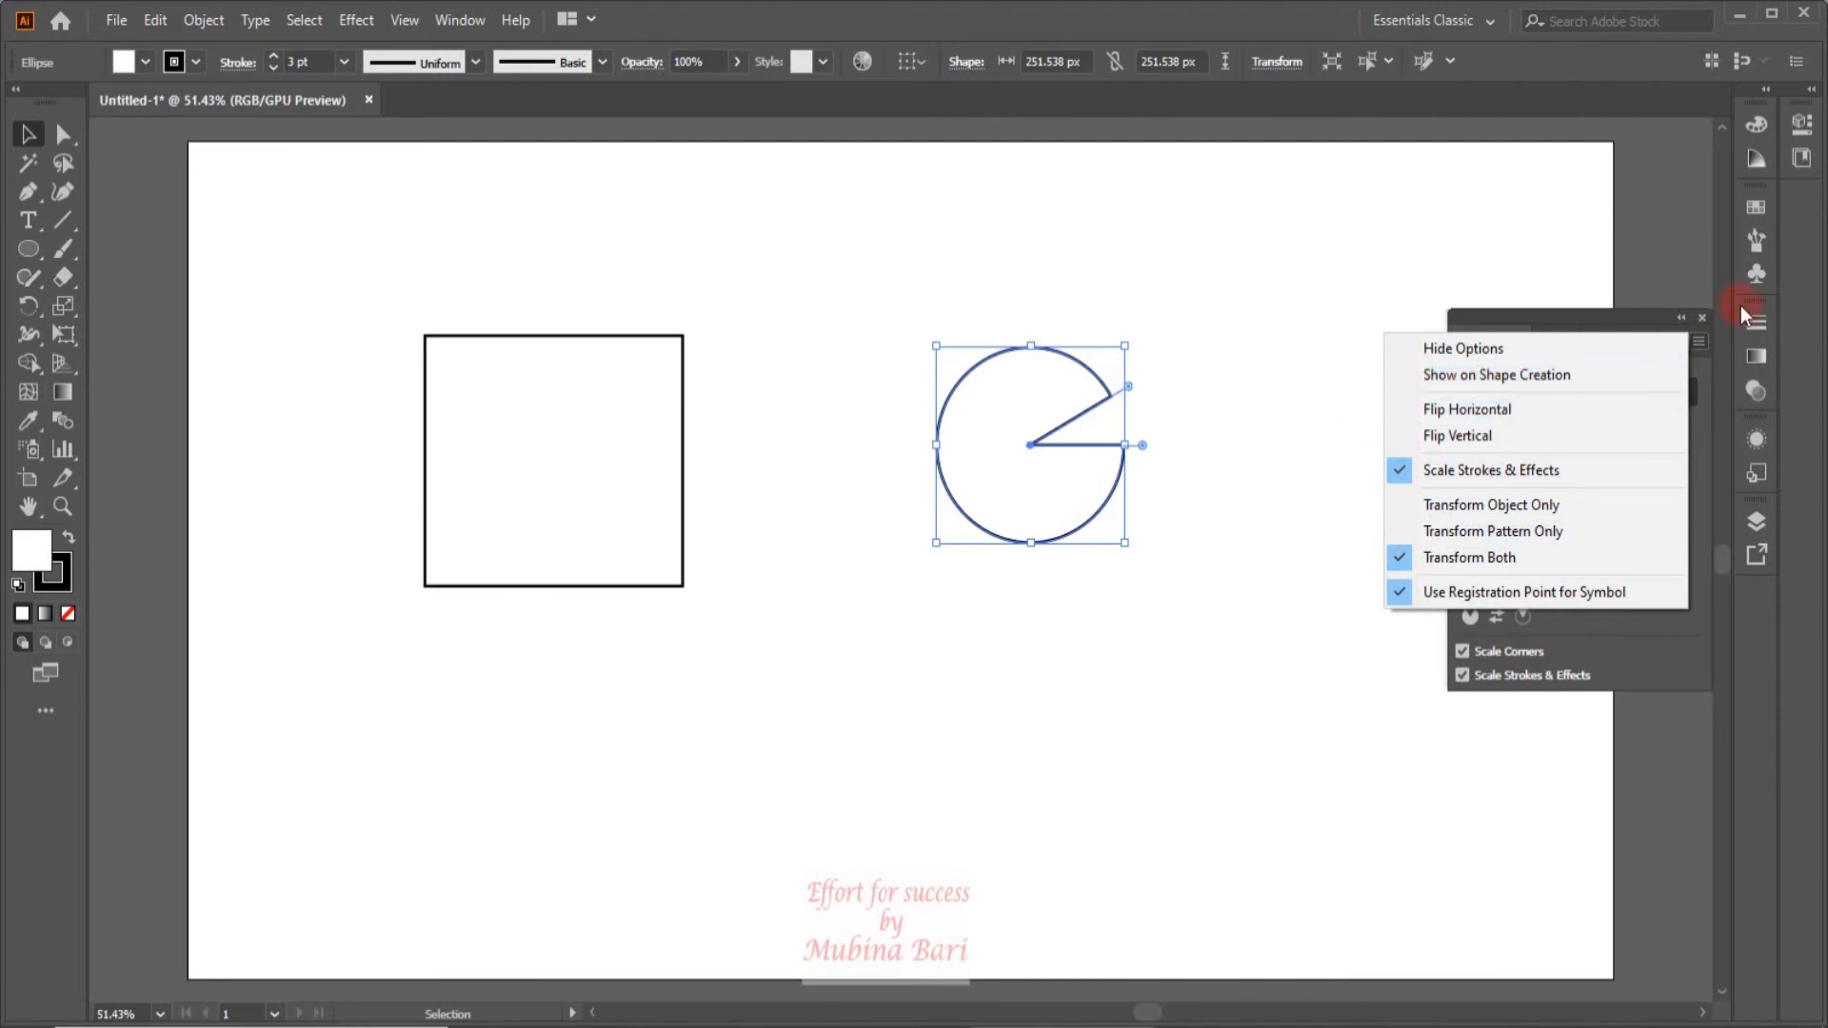
{"action": "left_click", "coordinate": [1705, 322]}
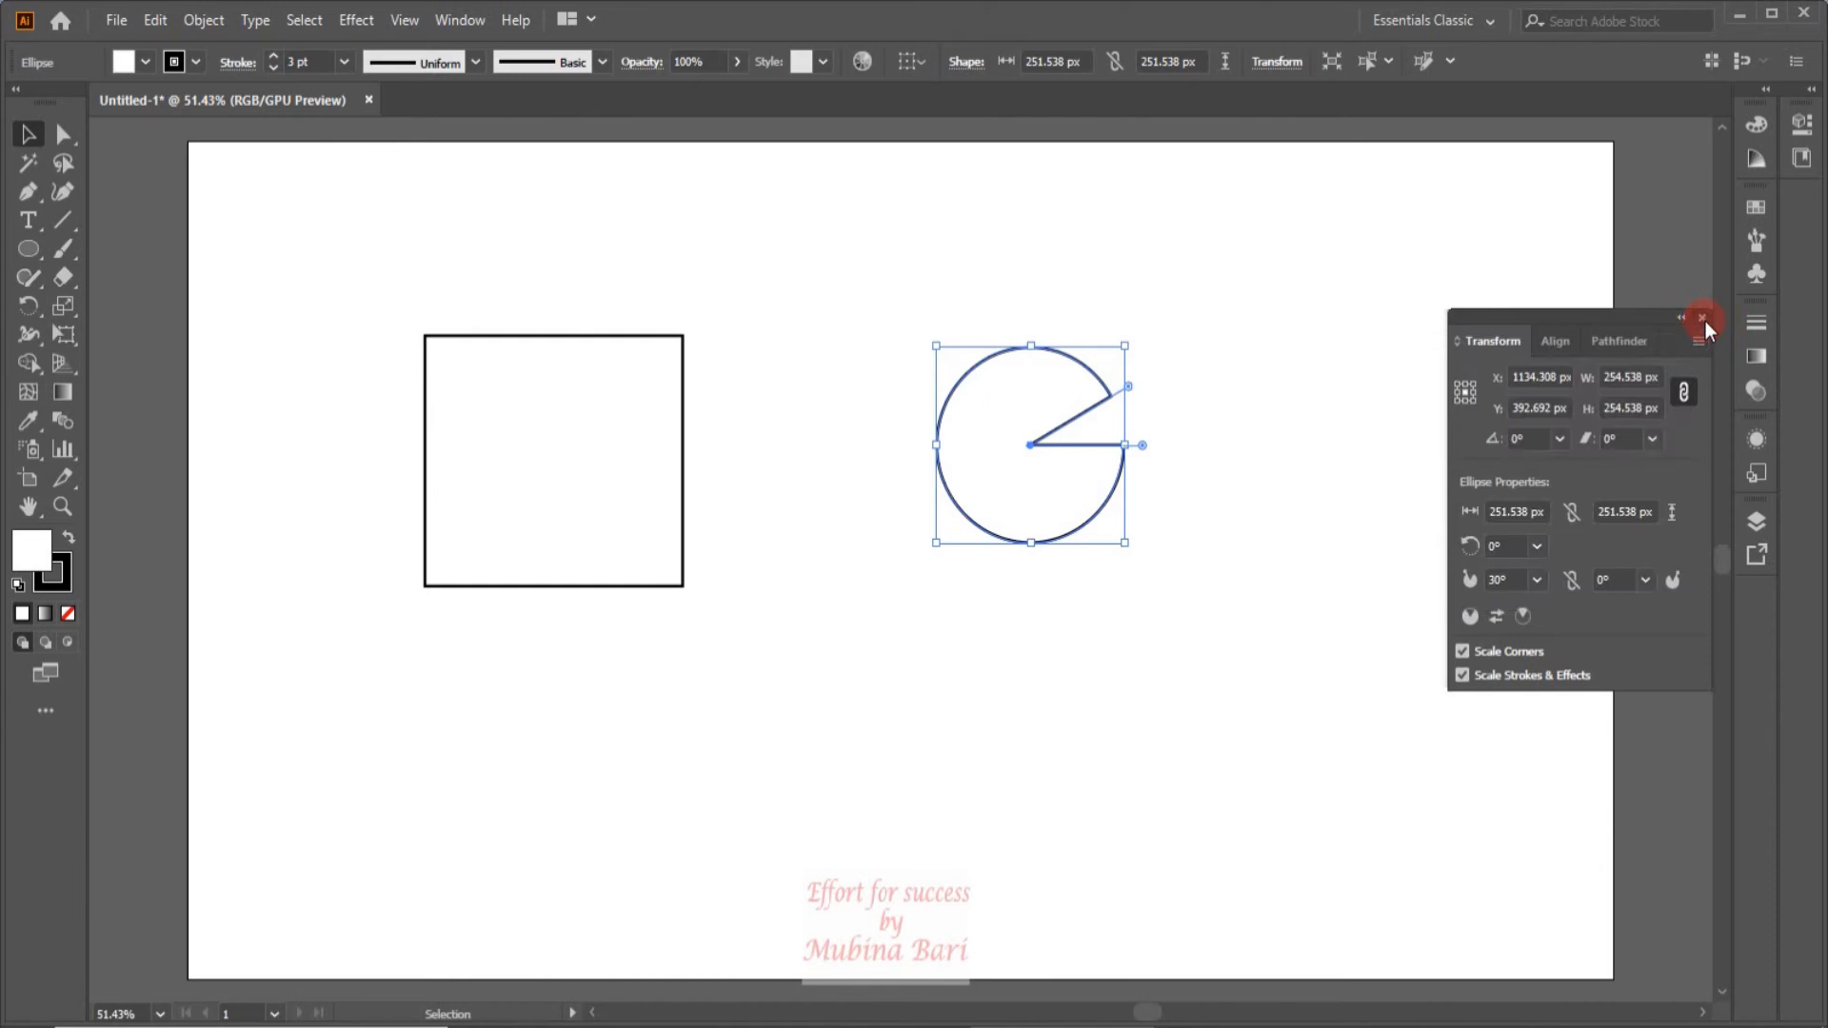
{"action": "left_click", "coordinate": [1704, 319]}
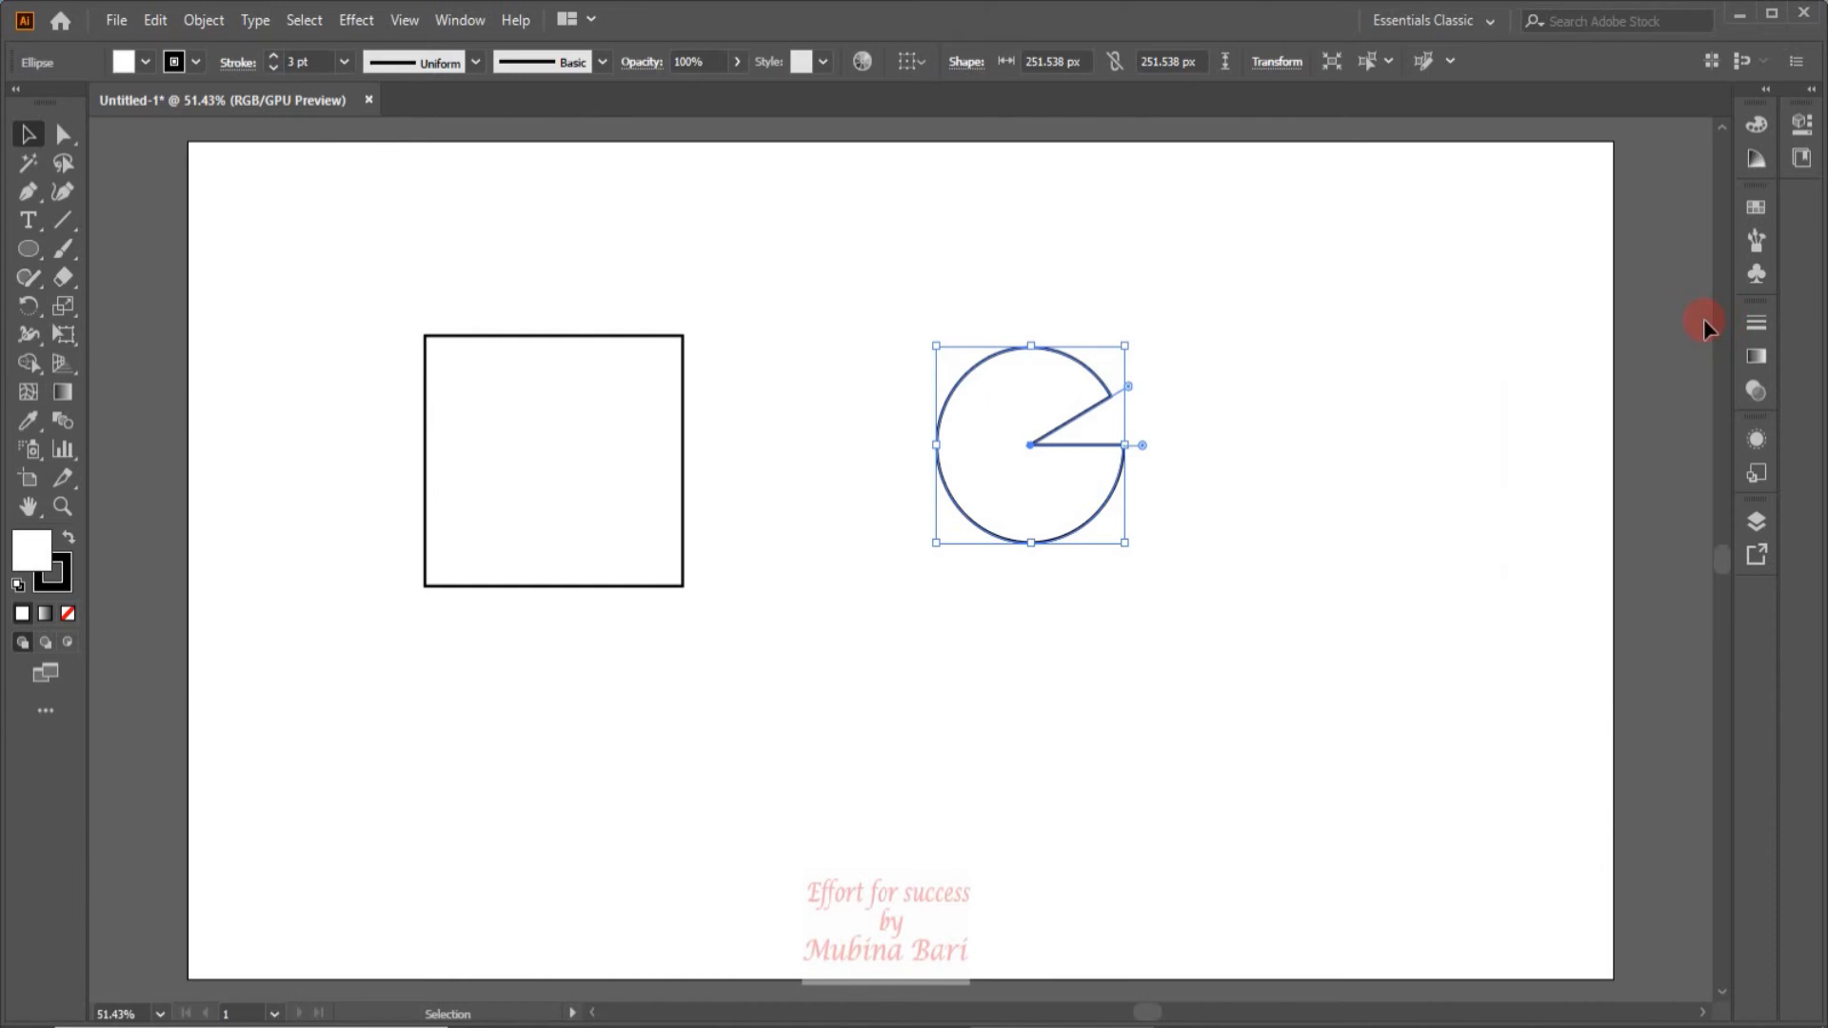
Step: Draw an ellipse about 198 px wide and 171 px high below the rectangle
{"action": "left_click", "coordinate": [29, 249]}
{"action": "left_click_drag", "start_coordinate": [477, 662], "coordinate": [627, 797]}
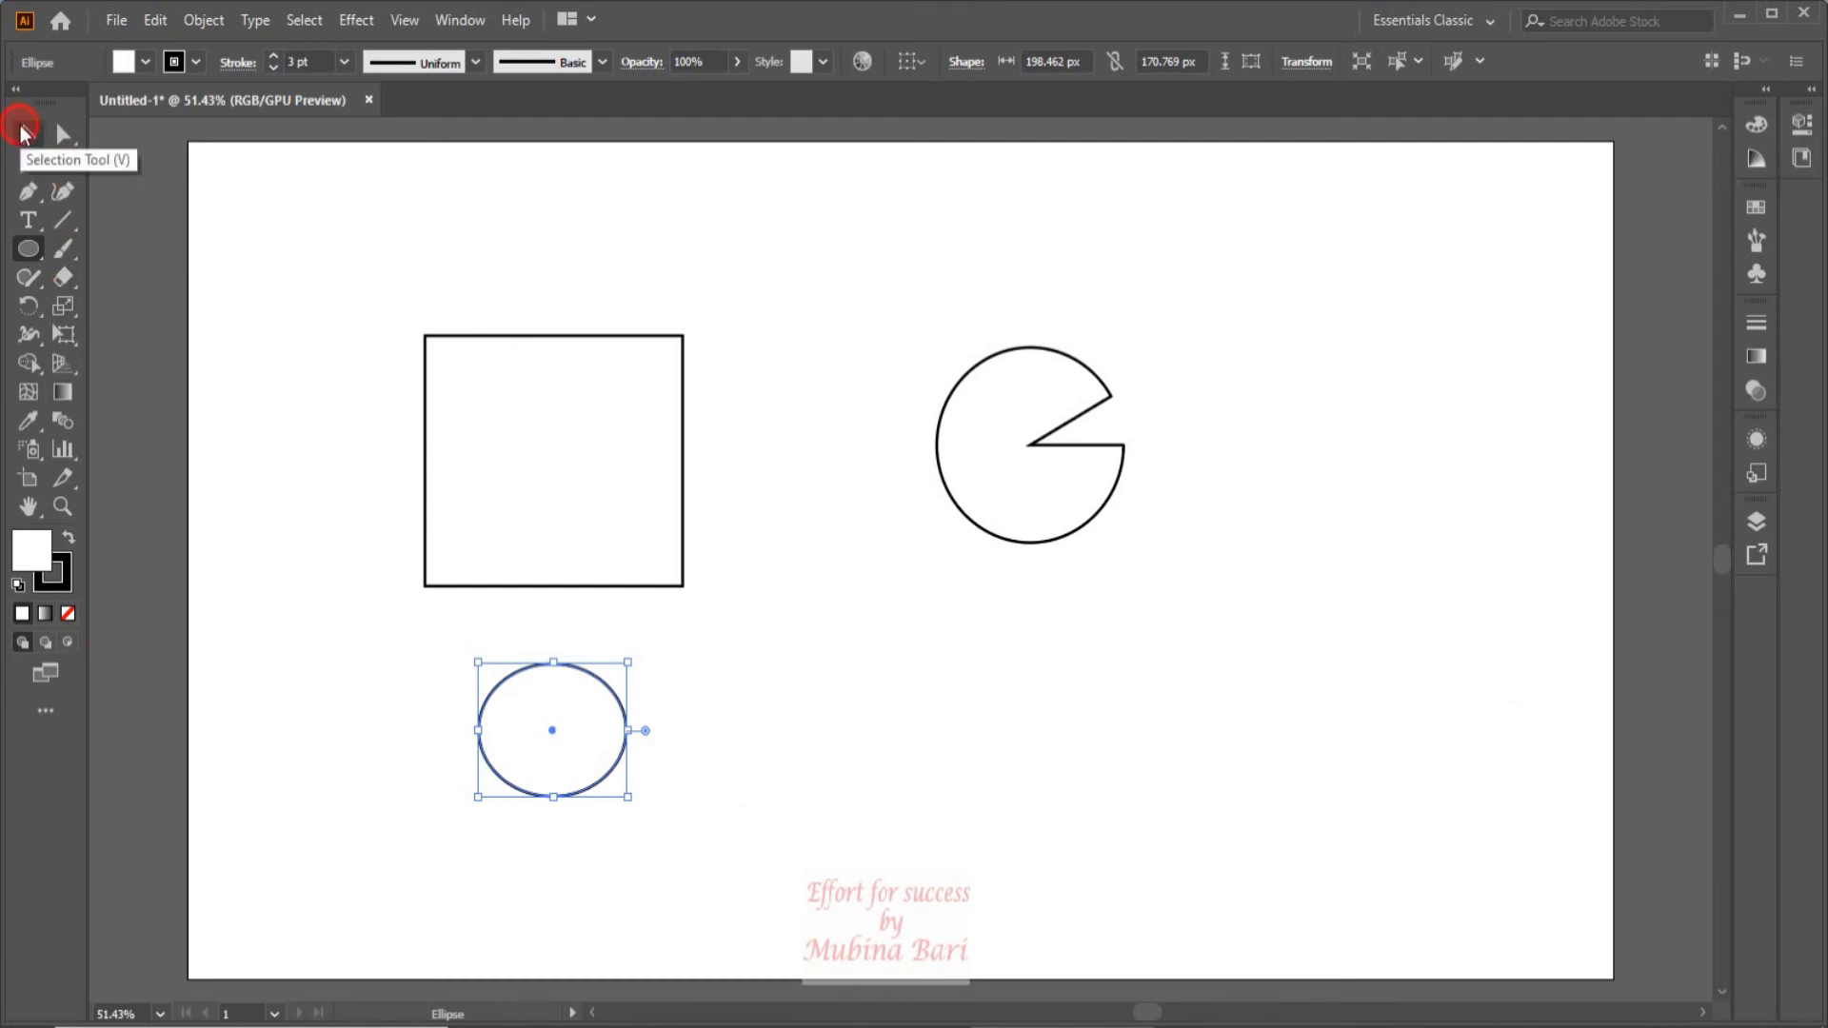
Step: Delete the ellipse below the rectangle and open the Transform settings
{"action": "left_click", "coordinate": [29, 136]}
{"action": "key", "text": "Delete"}
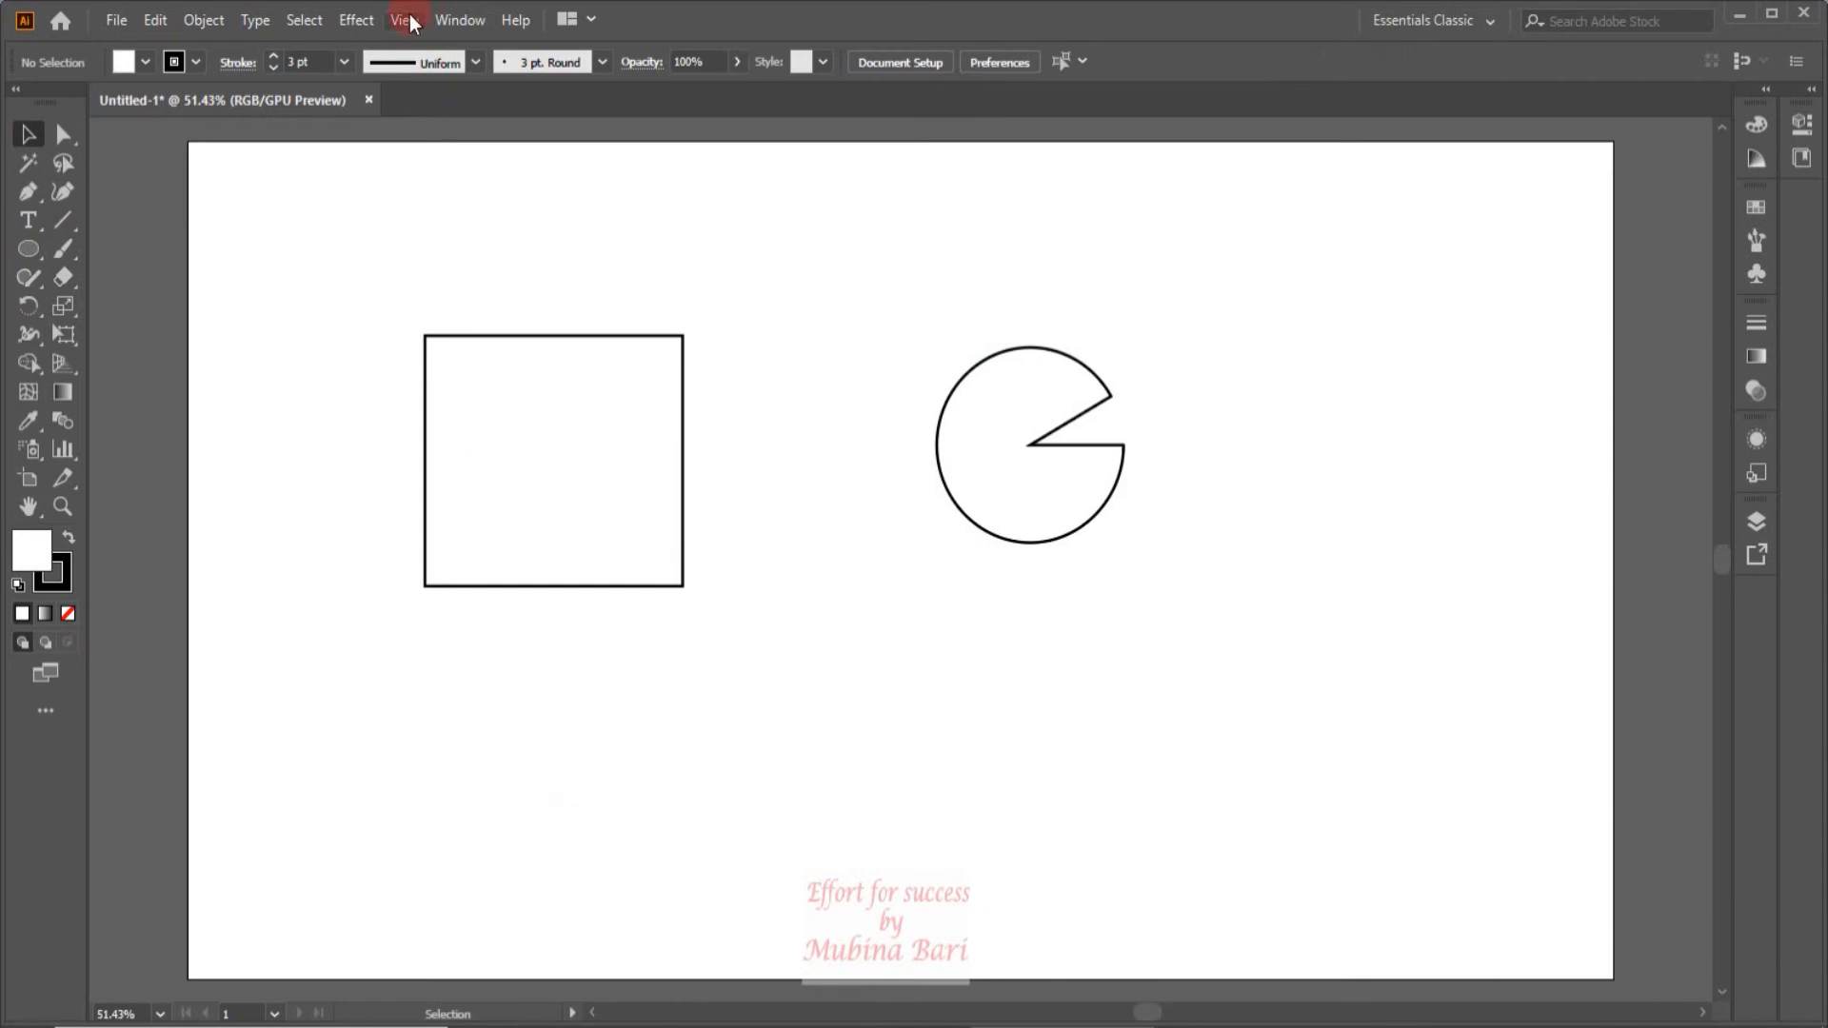
{"action": "left_click", "coordinate": [460, 20]}
{"action": "scroll", "coordinate": [583, 808], "scroll_direction": "down", "scroll_amount": 3}
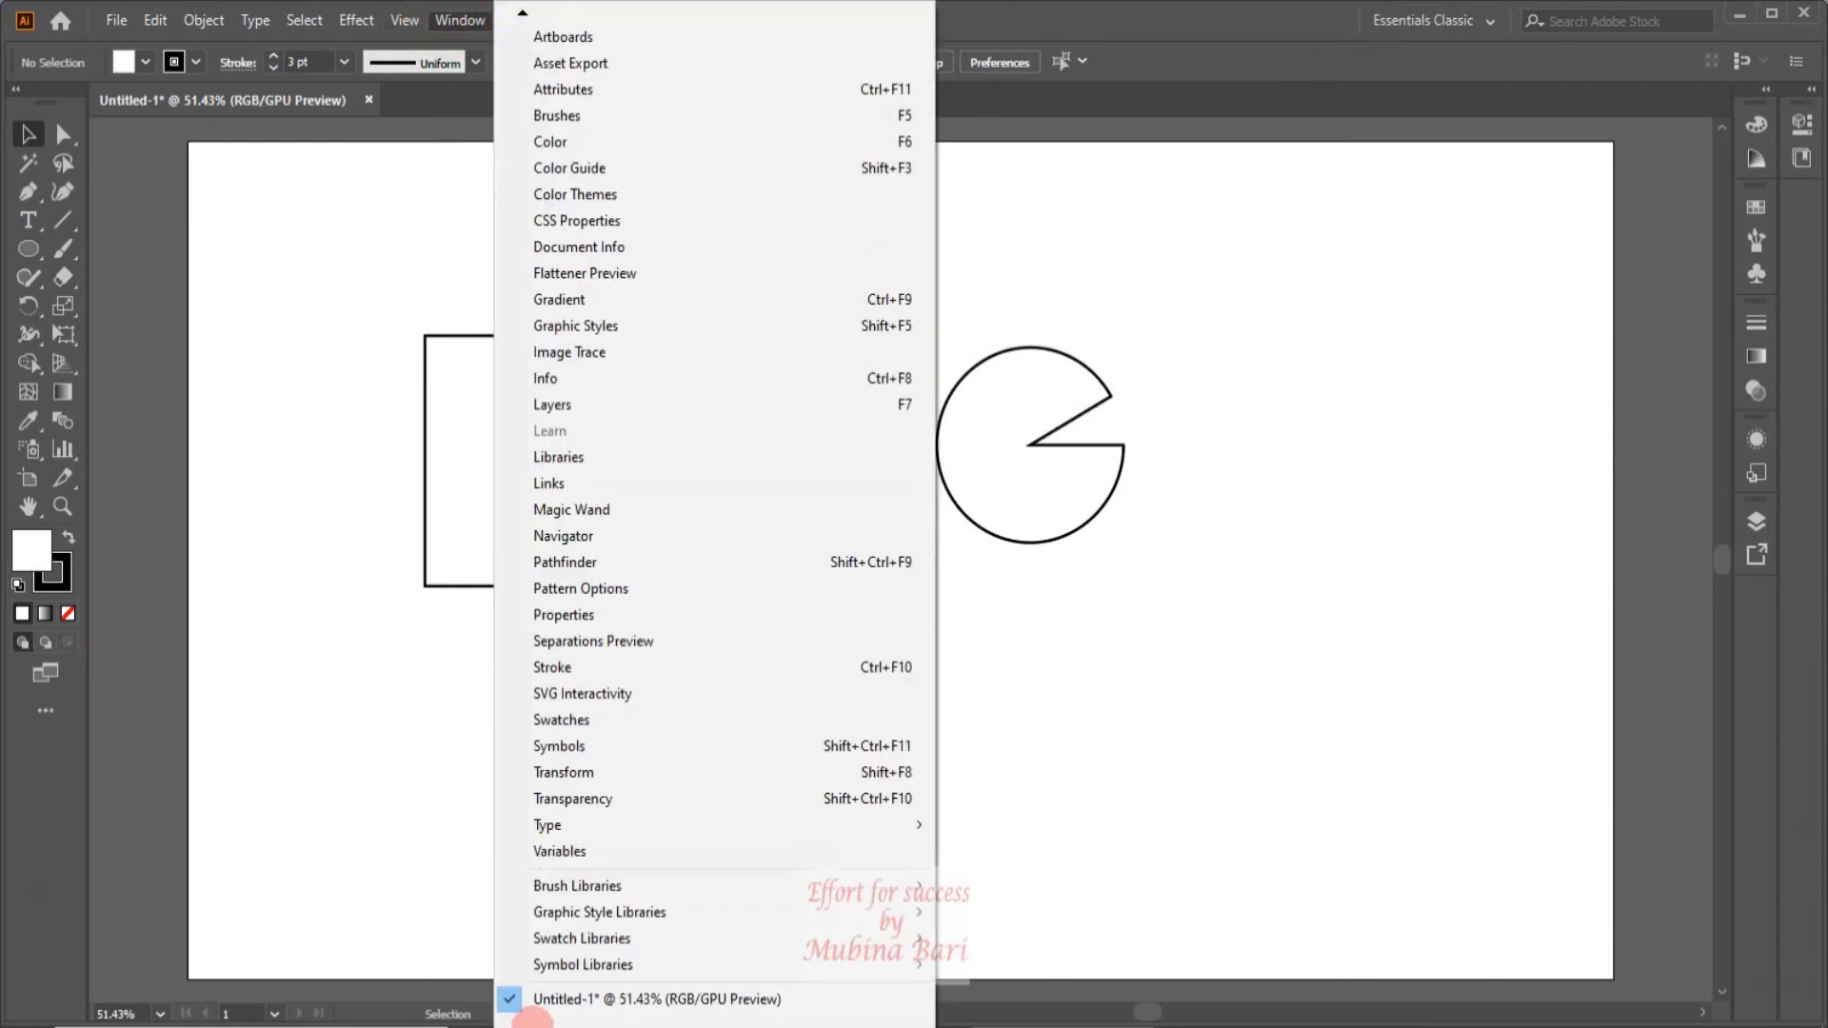
{"action": "left_click", "coordinate": [582, 773]}
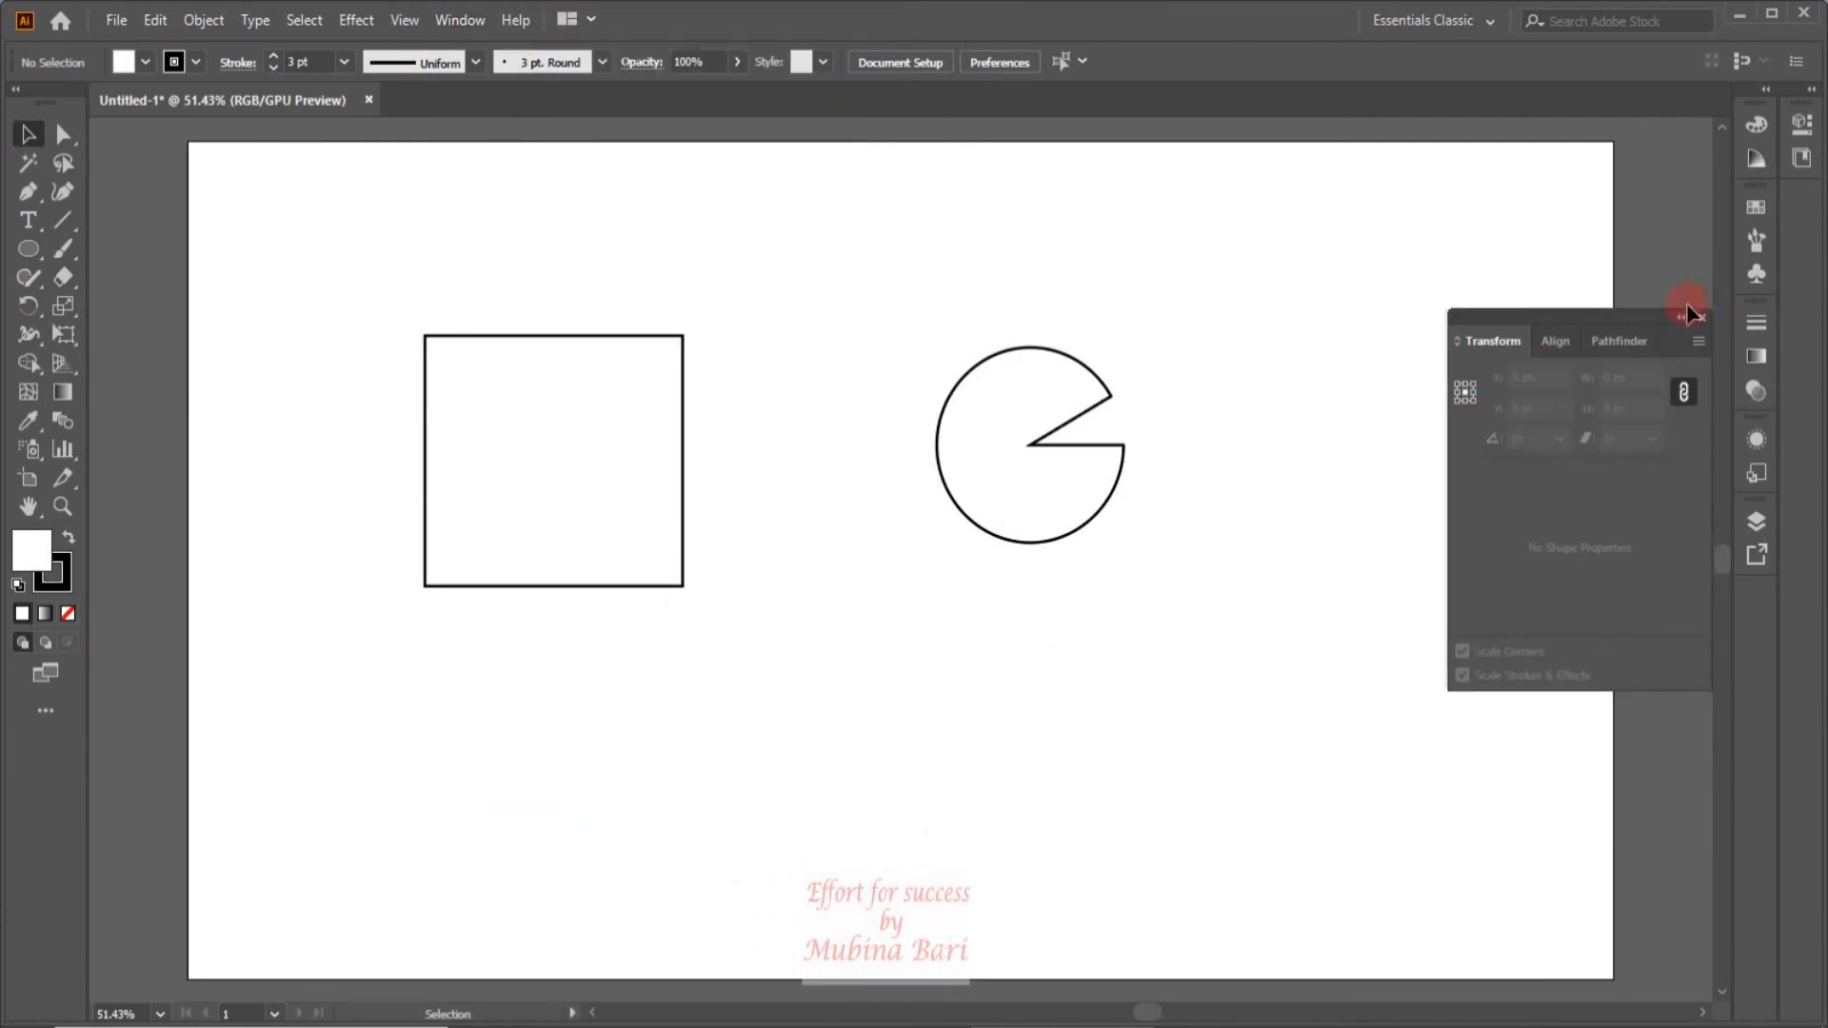
Step: Enable Show on Shape Creation for the Transform settings and close them
{"action": "left_click", "coordinate": [1700, 343]}
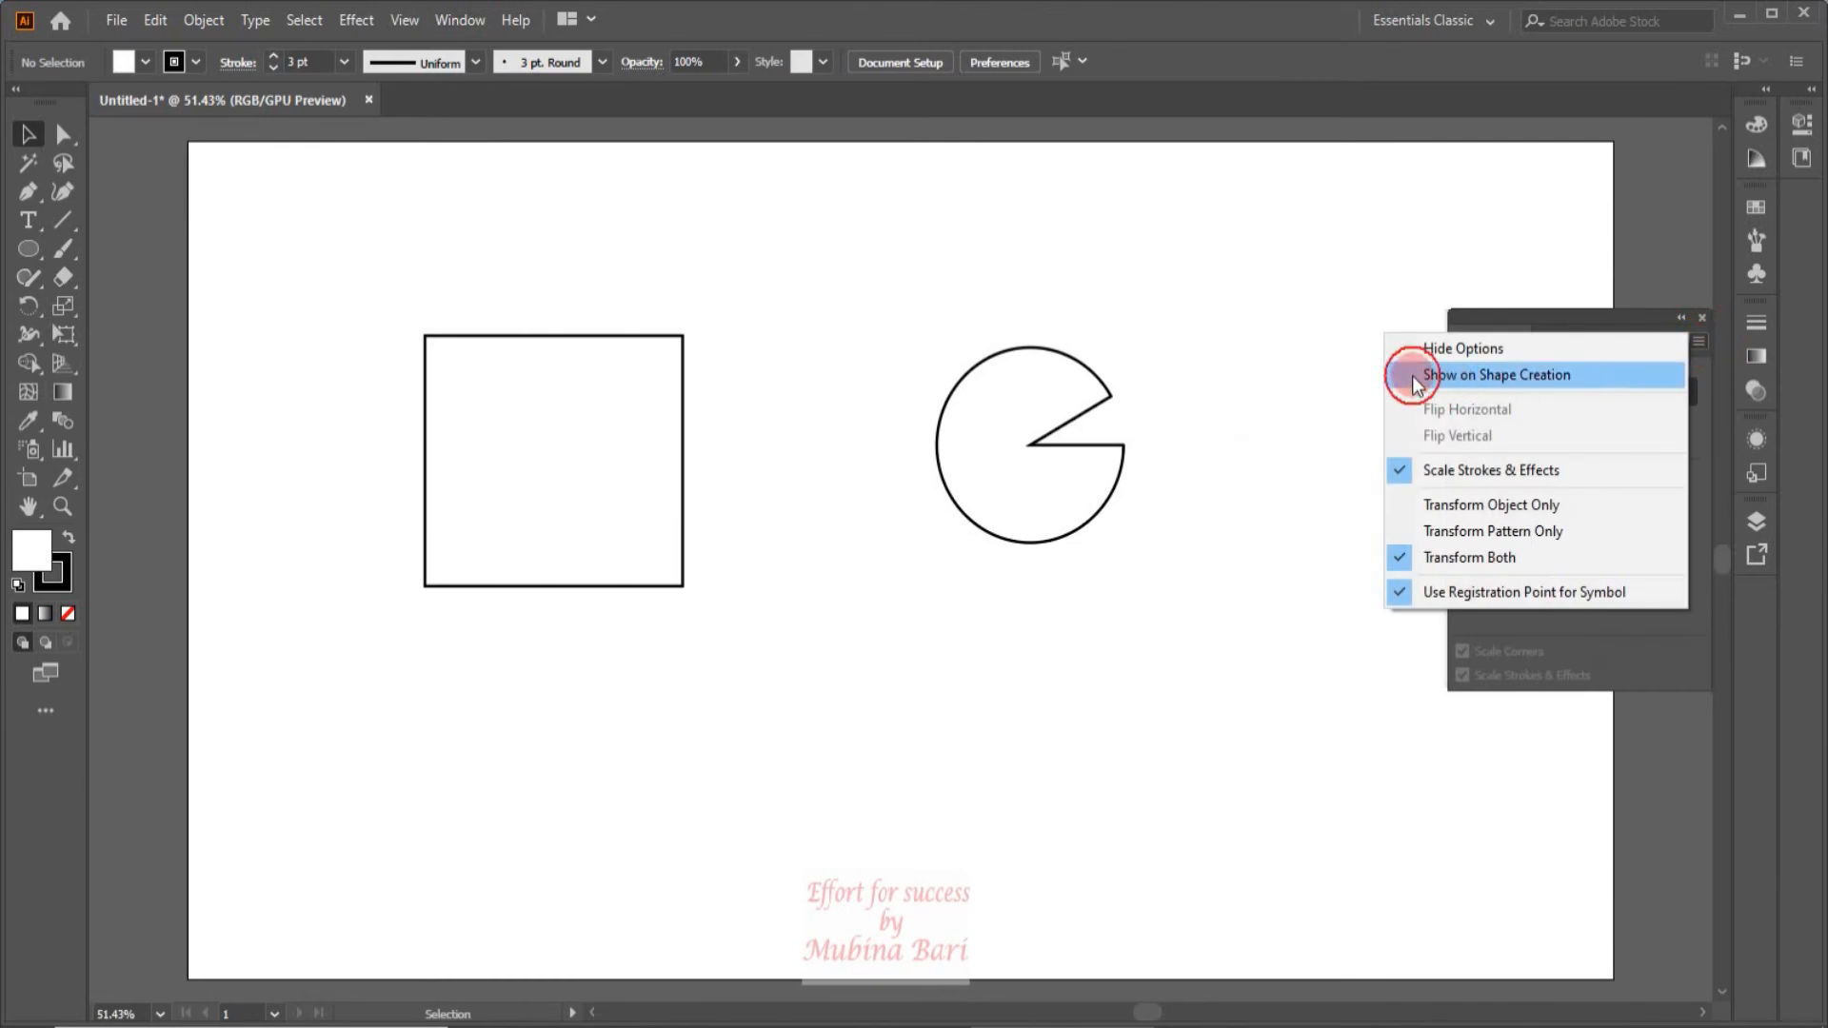
{"action": "left_click", "coordinate": [1413, 375]}
{"action": "left_click", "coordinate": [1691, 341]}
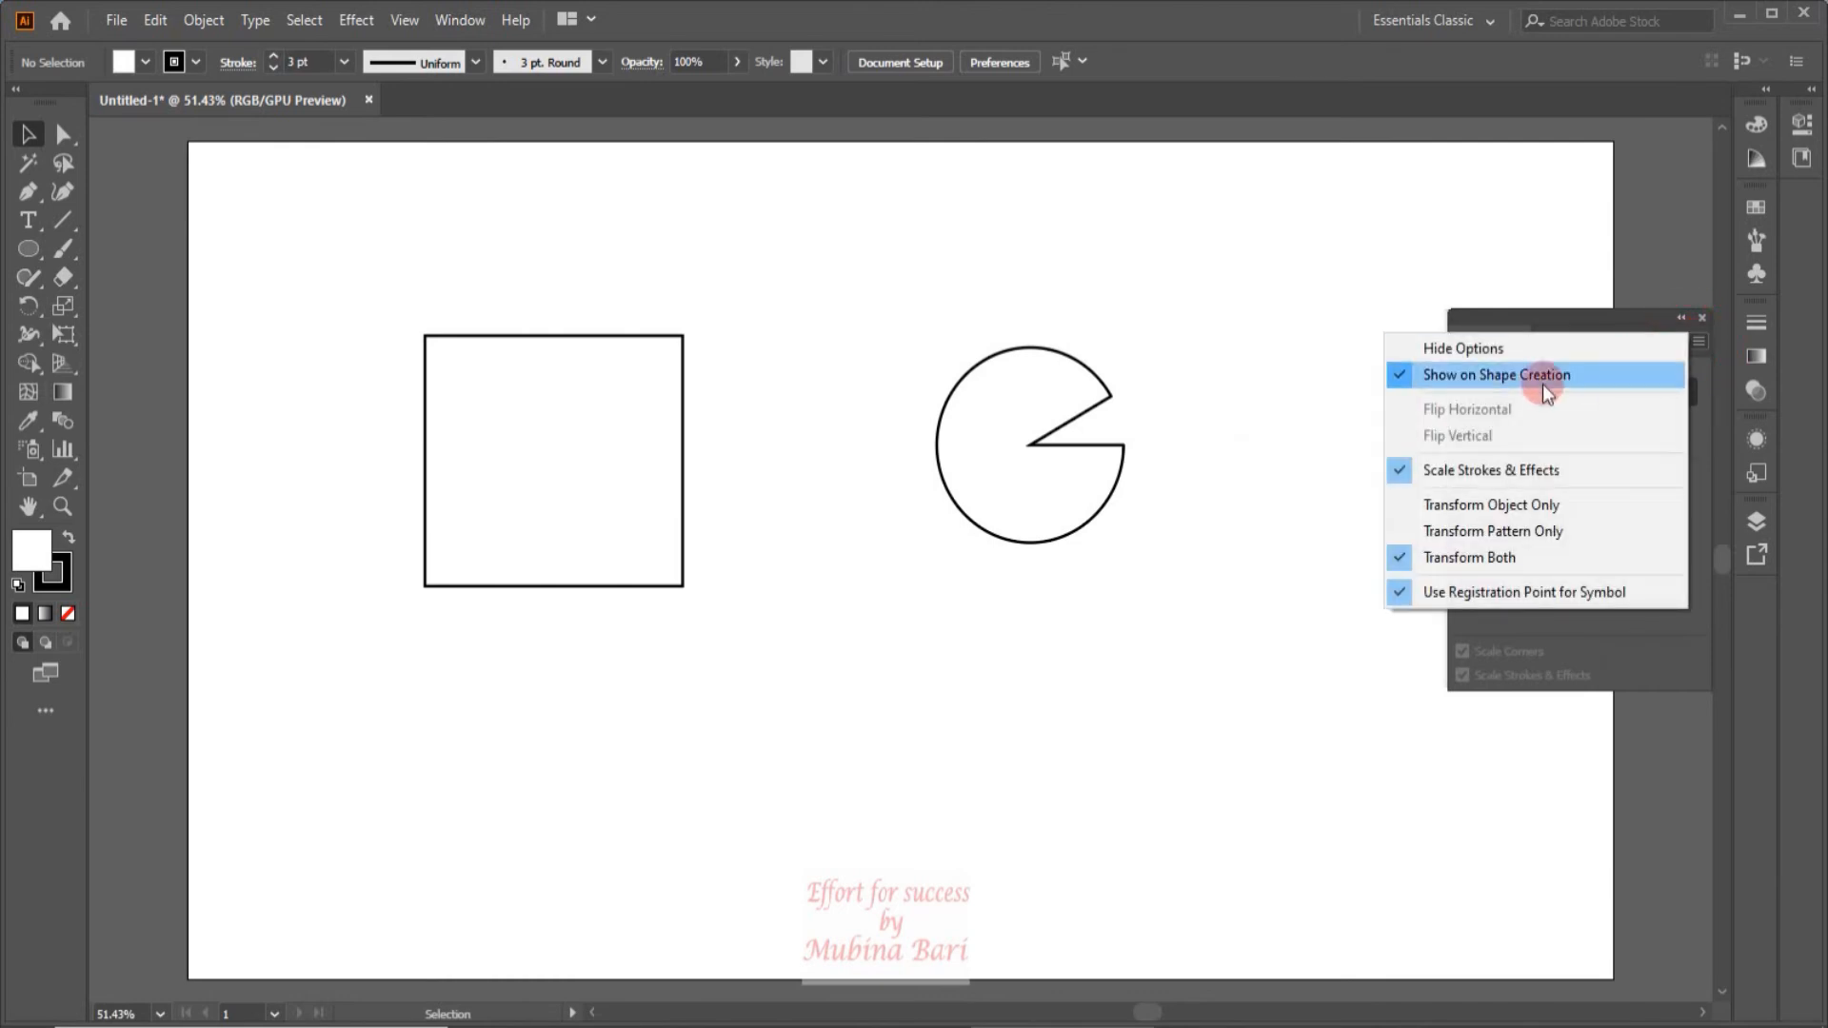
{"action": "left_click", "coordinate": [1703, 316]}
{"action": "left_click", "coordinate": [1702, 316]}
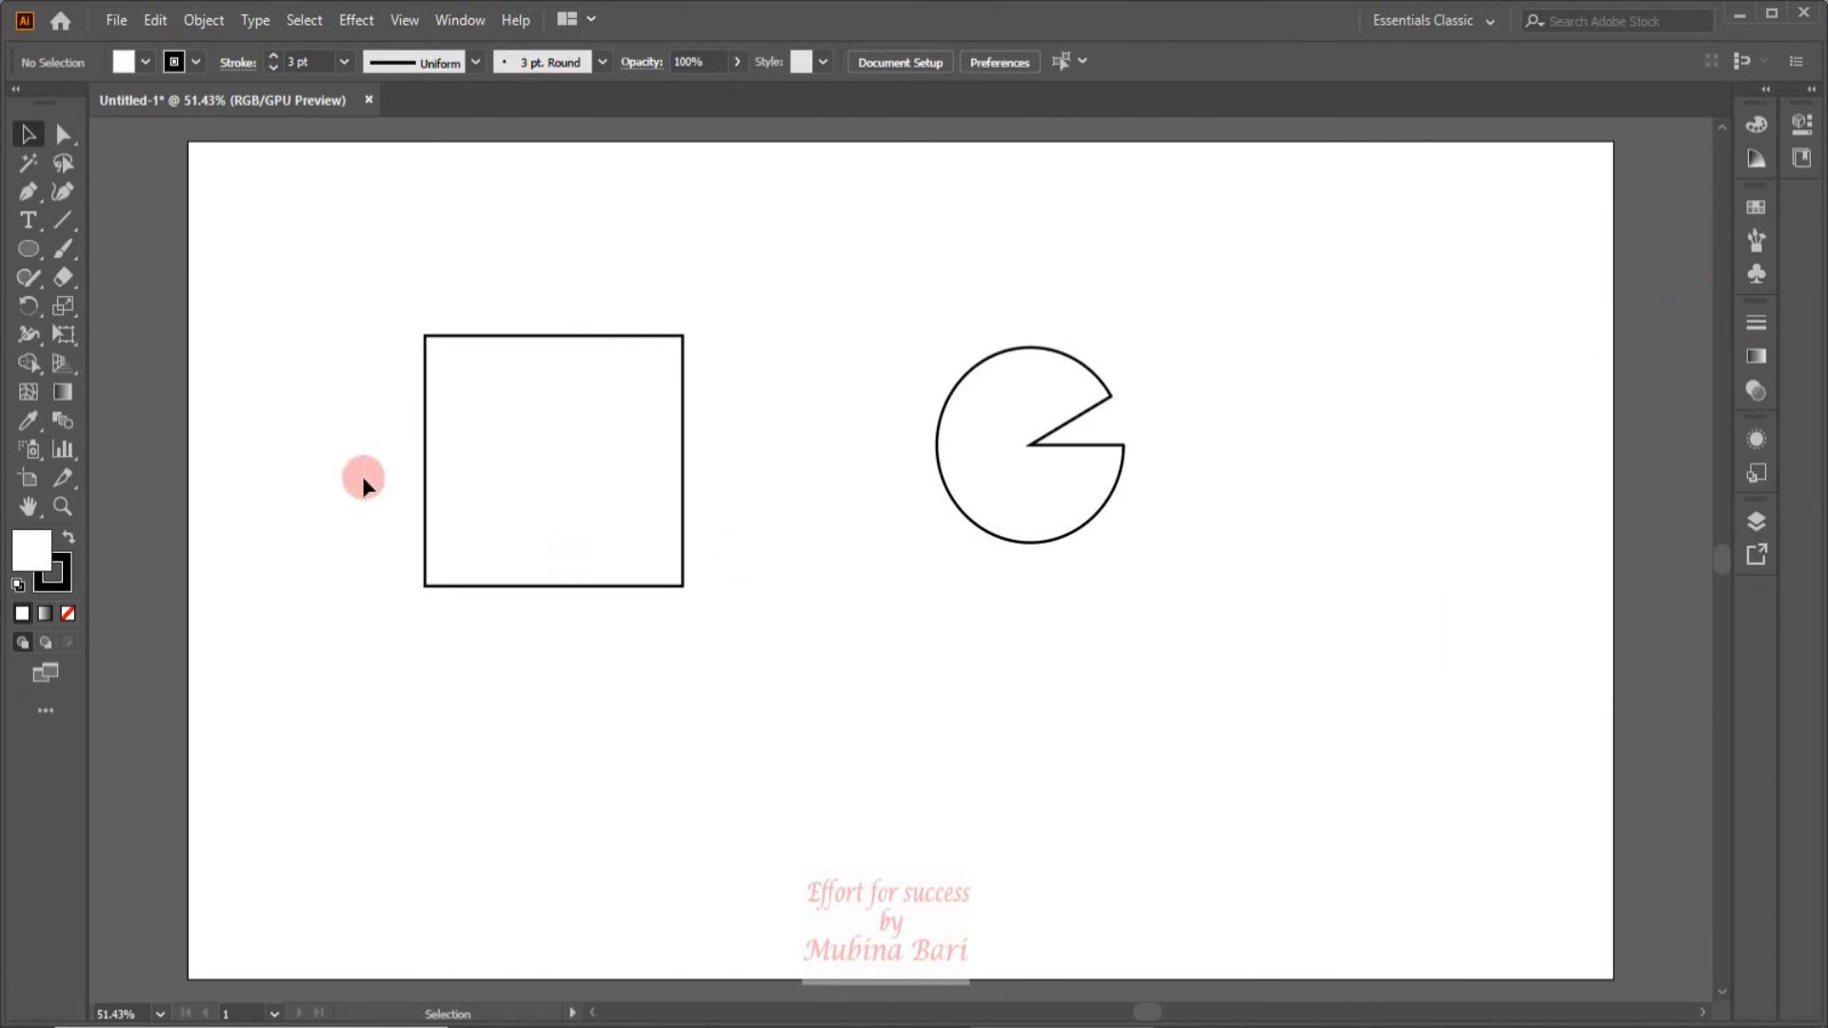
Step: Draw an ellipse about 272 px wide and 214 px high below the rectangle and close the Transform settings
{"action": "left_click", "coordinate": [28, 249]}
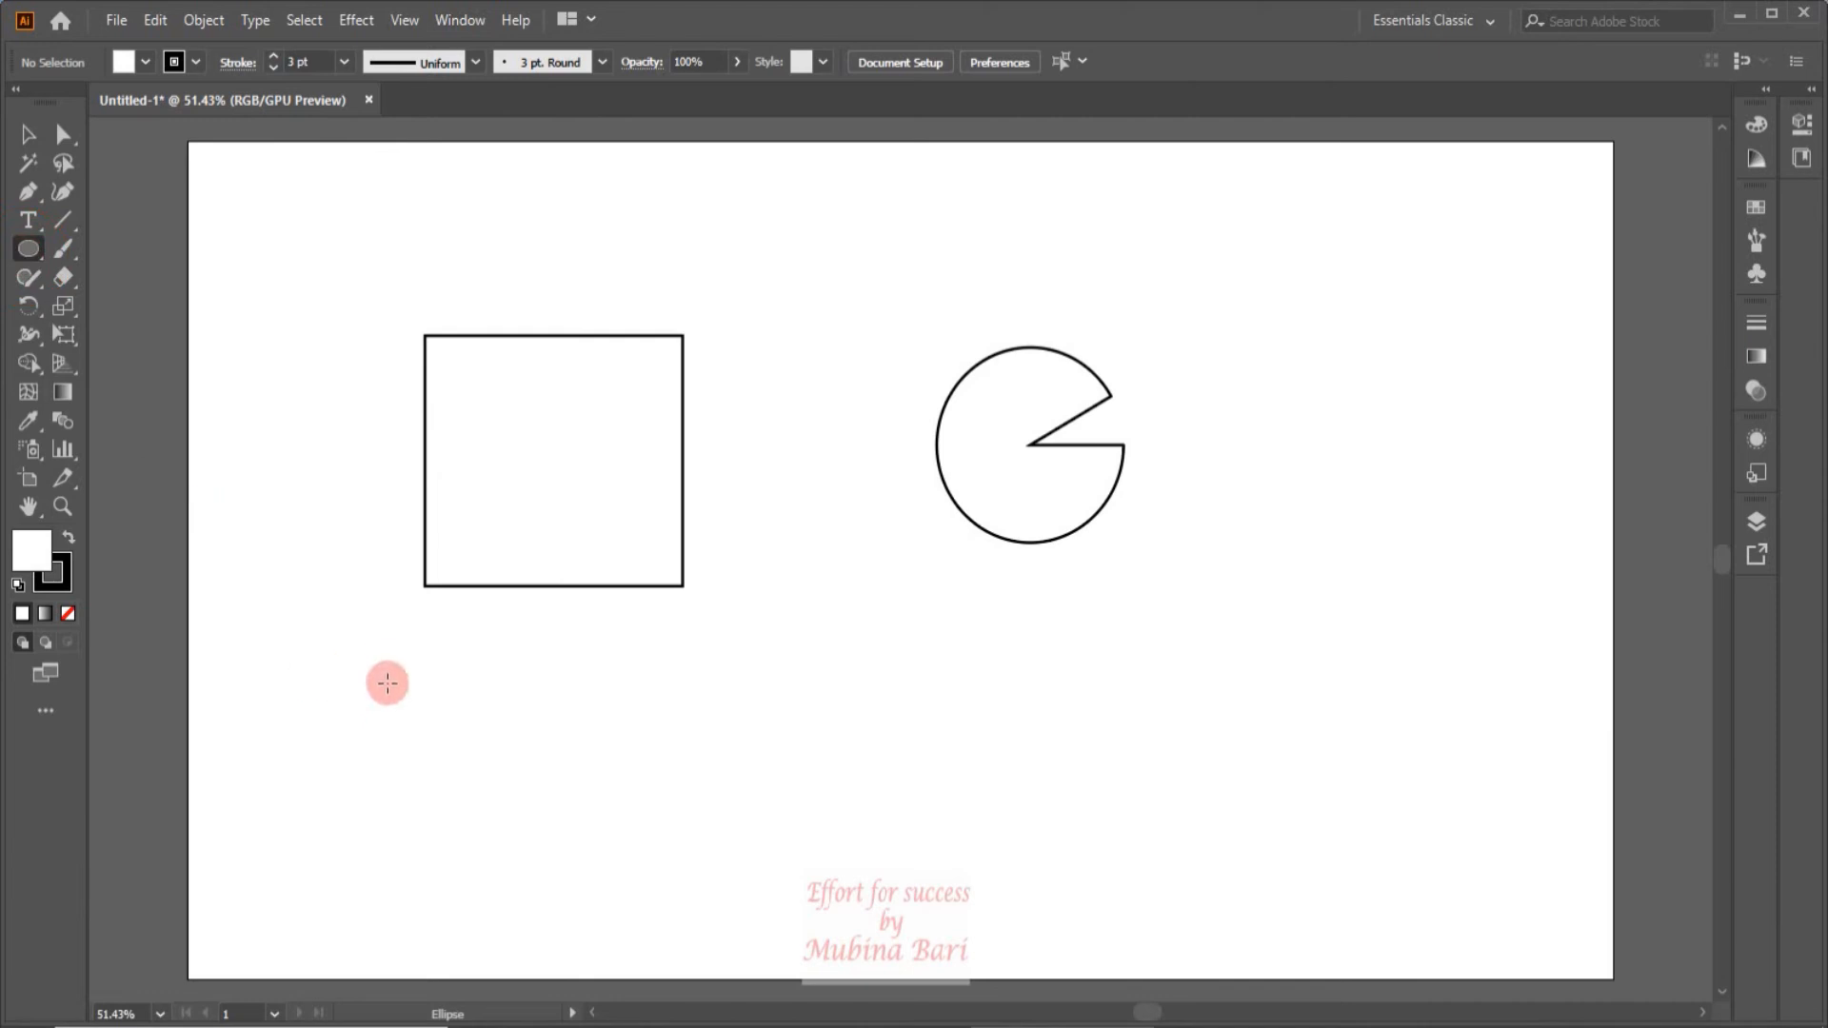
{"action": "left_click_drag", "start_coordinate": [388, 668], "coordinate": [591, 834]}
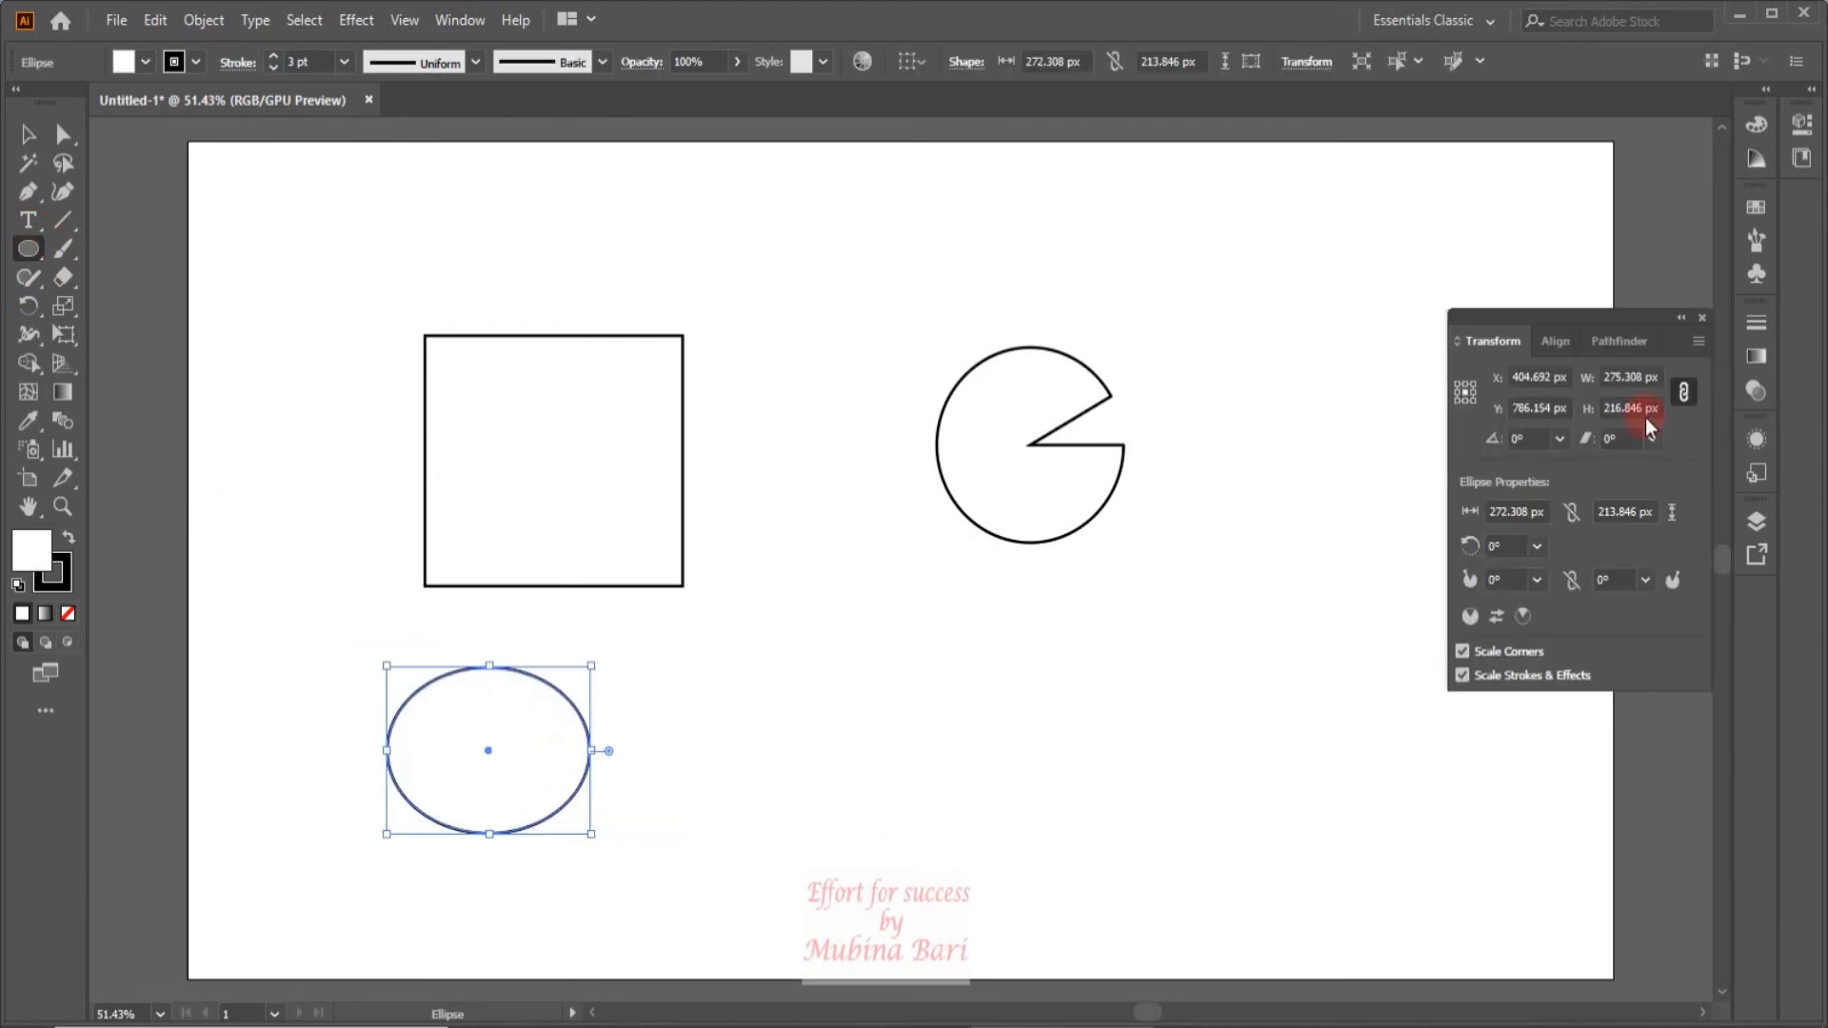
{"action": "left_click", "coordinate": [1701, 319]}
{"action": "left_click", "coordinate": [1702, 319]}
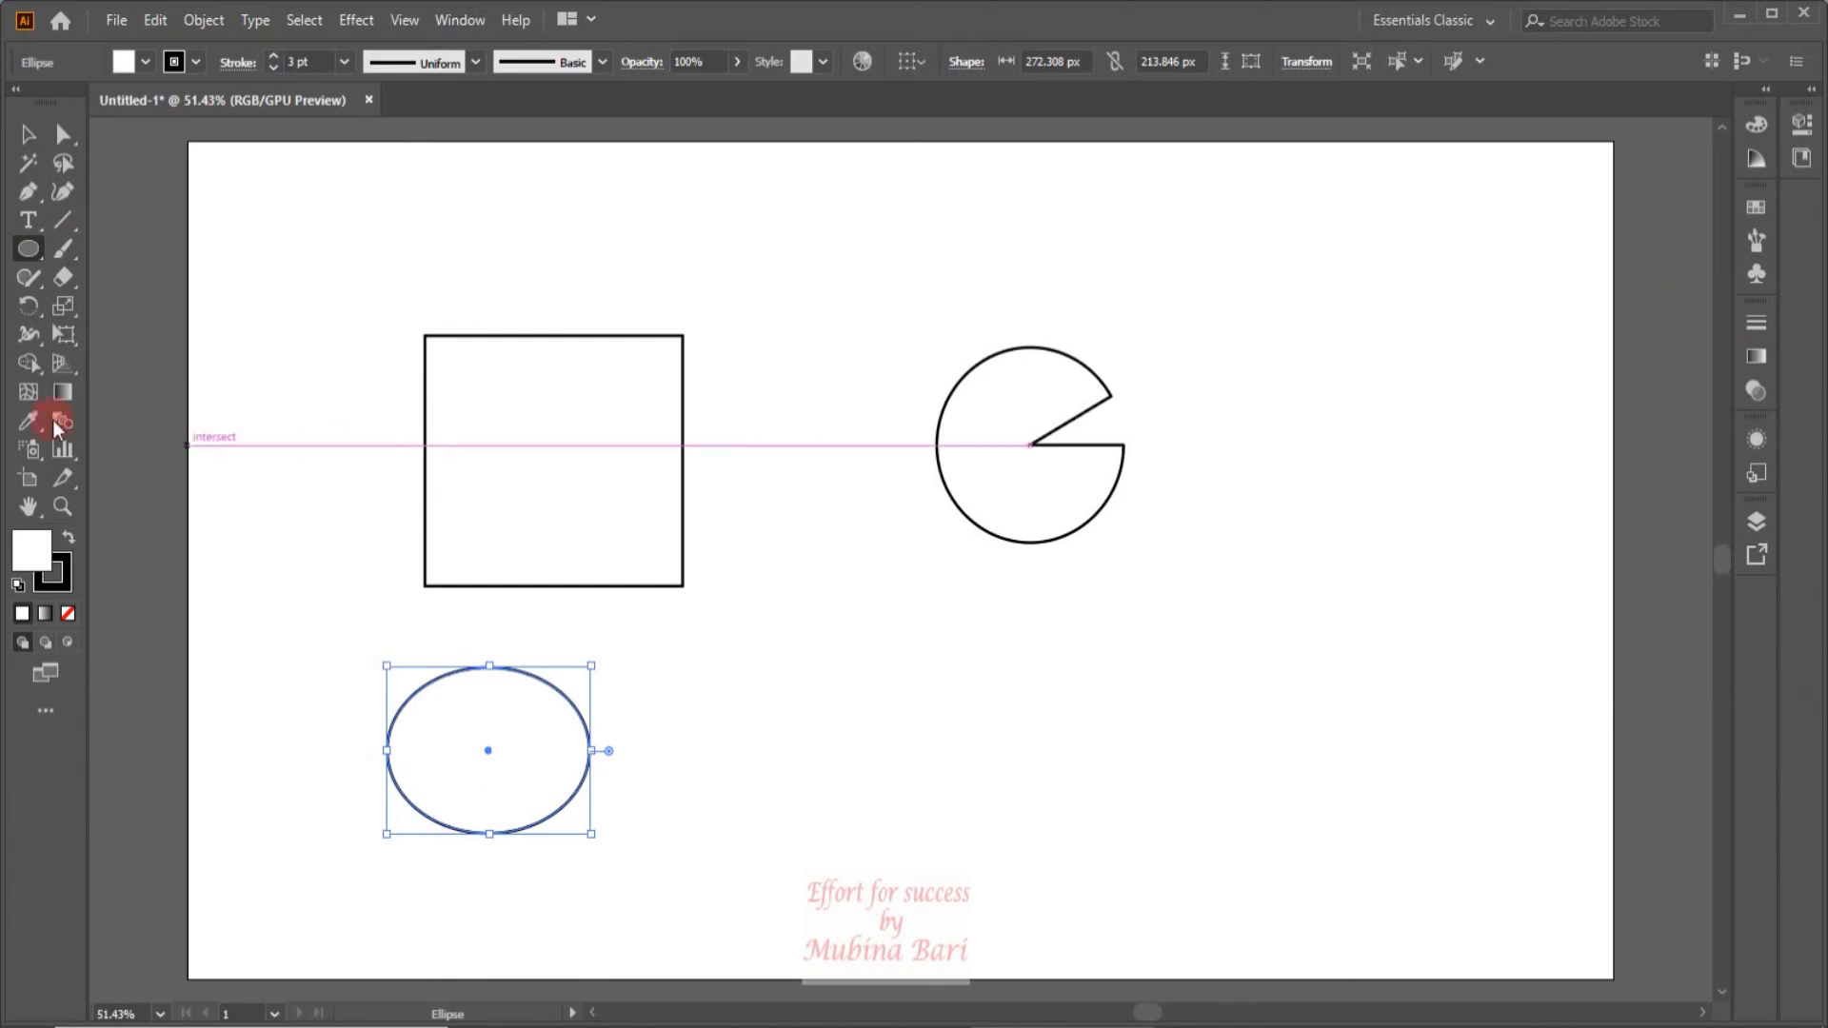
Step: Draw a small rectangle about 185 px wide and 151 px high beside the new ellipse
{"action": "key", "text": "ctrl+shift+a"}
{"action": "left_click_drag", "start_coordinate": [40, 246], "coordinate": [140, 249]}
{"action": "left_click_drag", "start_coordinate": [793, 704], "coordinate": [931, 817]}
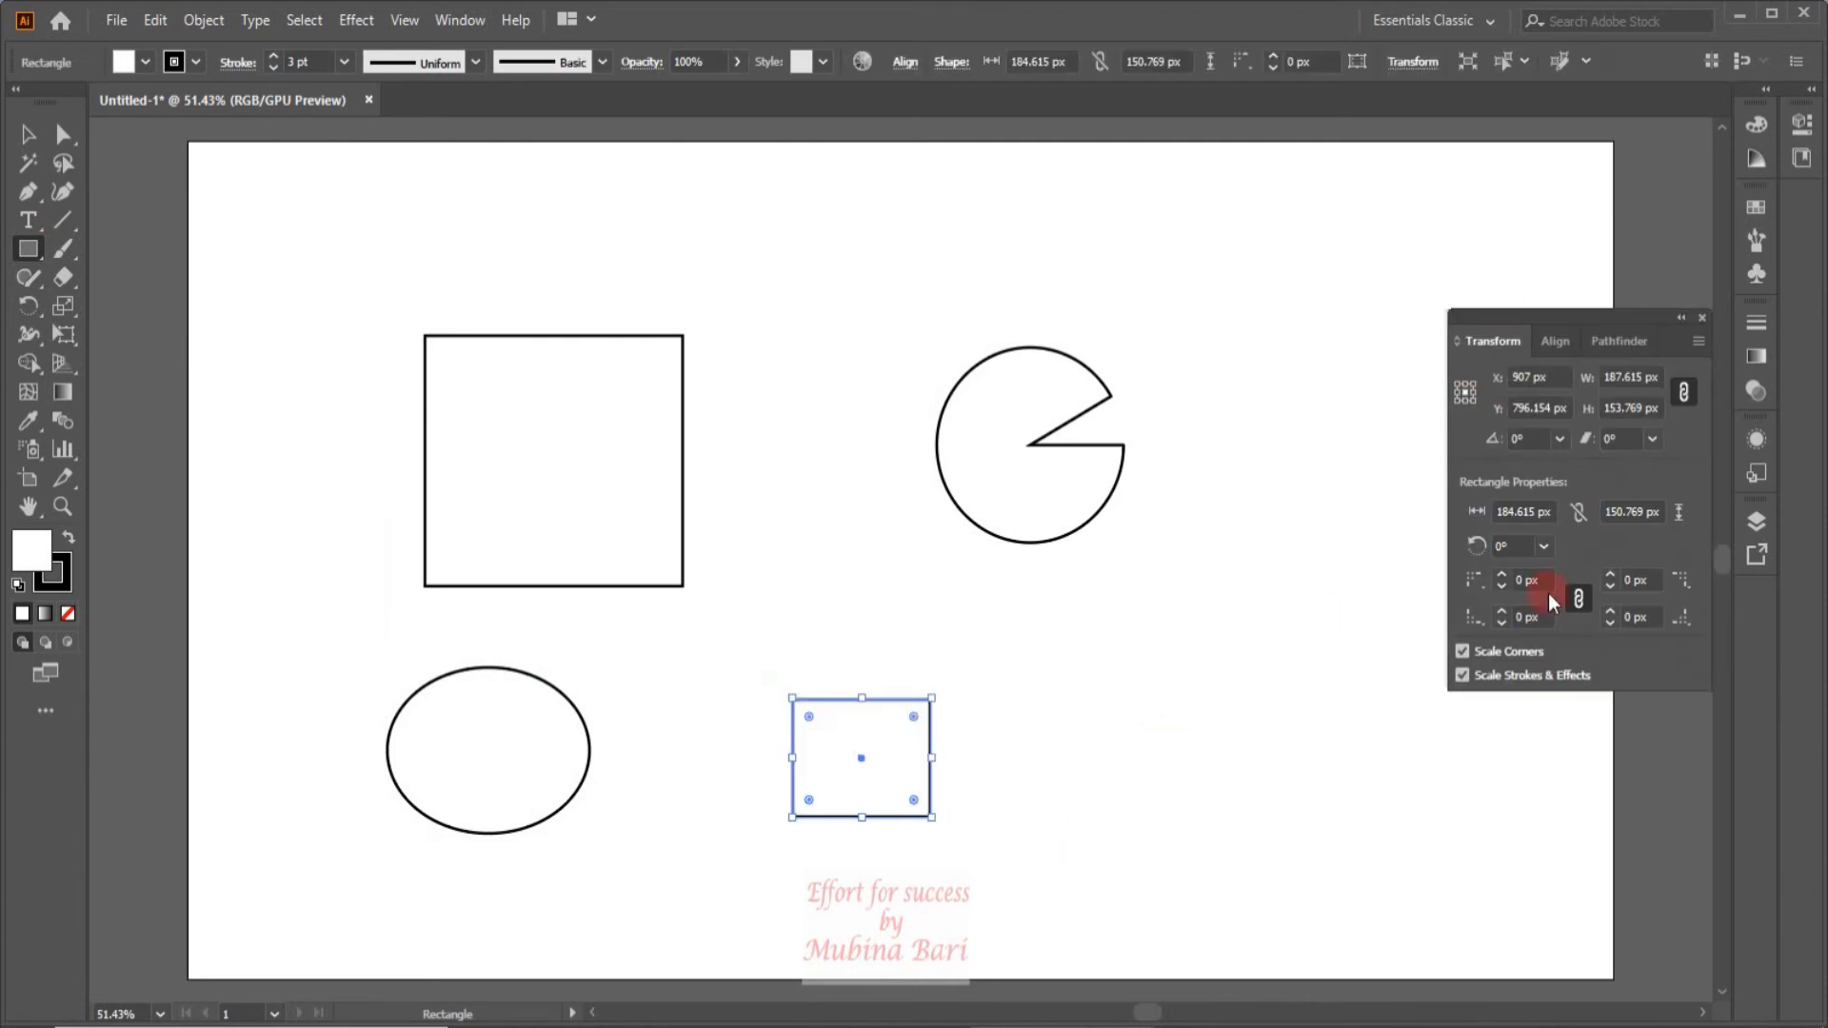
Step: Check the Show on Shape Creation option and delete the small rectangle and the ellipse in the lower area
{"action": "left_click", "coordinate": [1699, 341]}
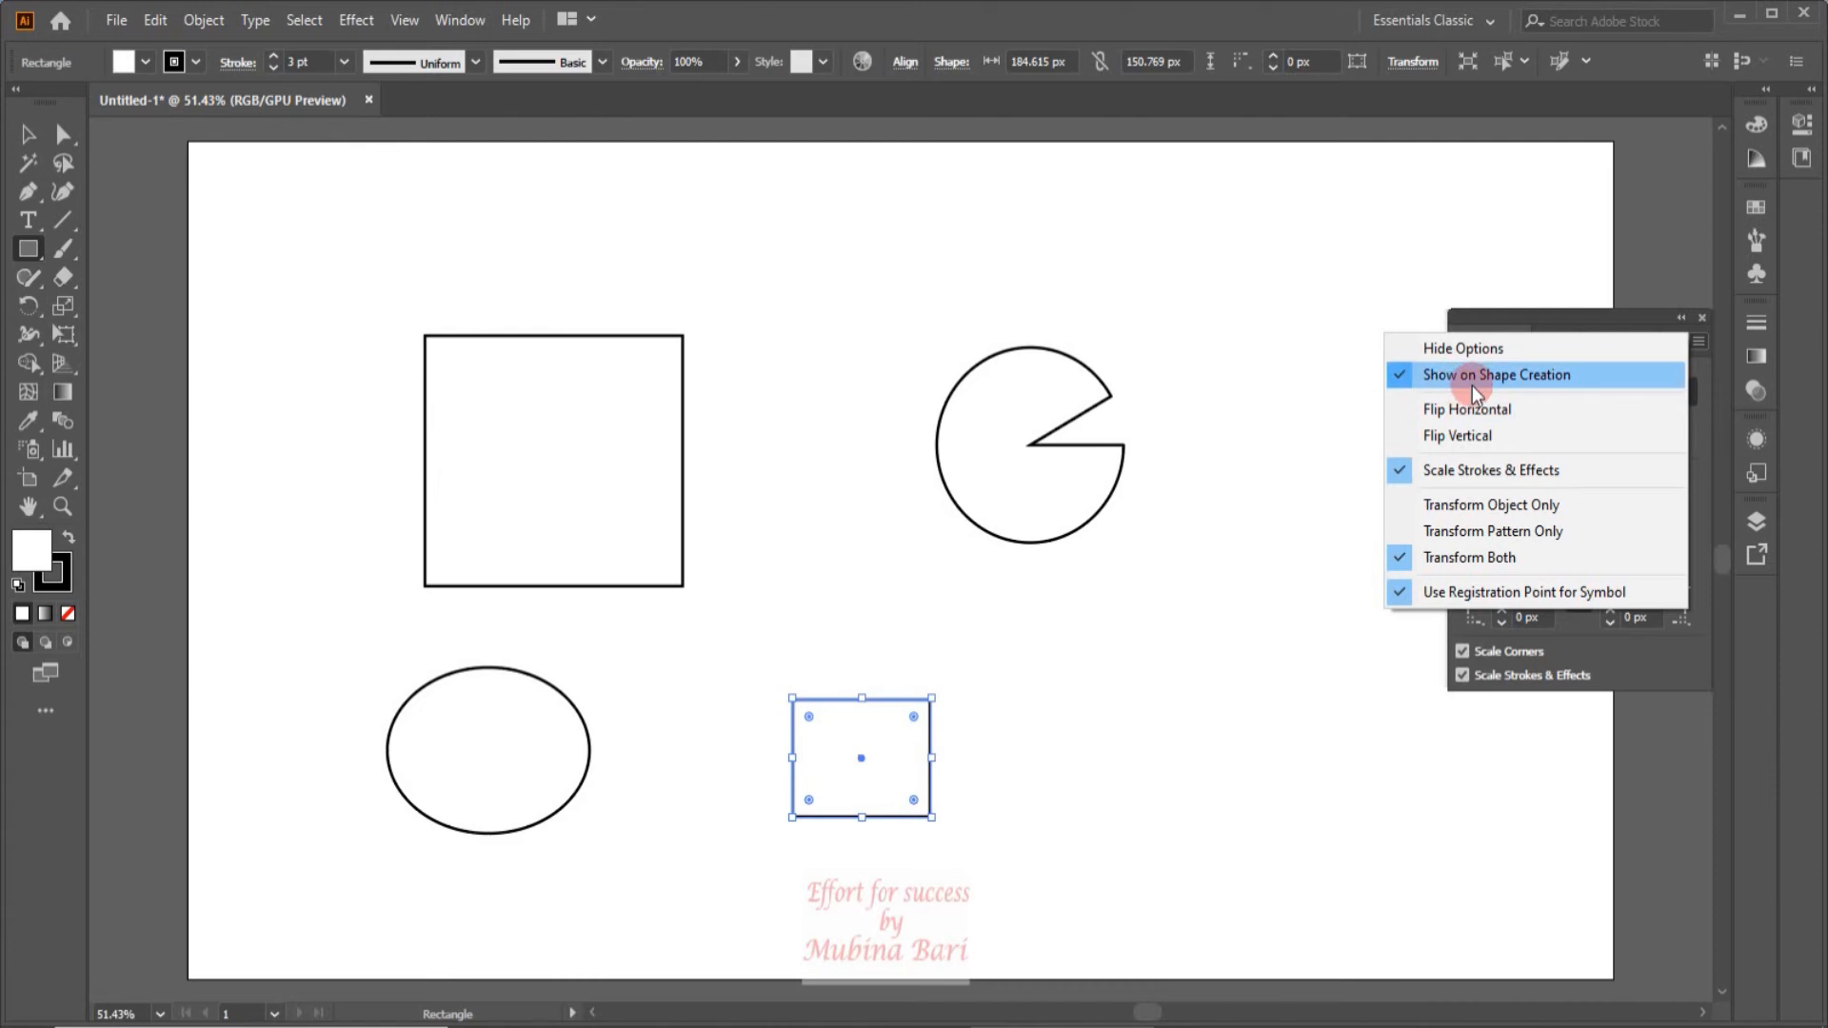
{"action": "left_click", "coordinate": [1598, 374]}
{"action": "key", "text": "v"}
{"action": "key", "text": "Delete"}
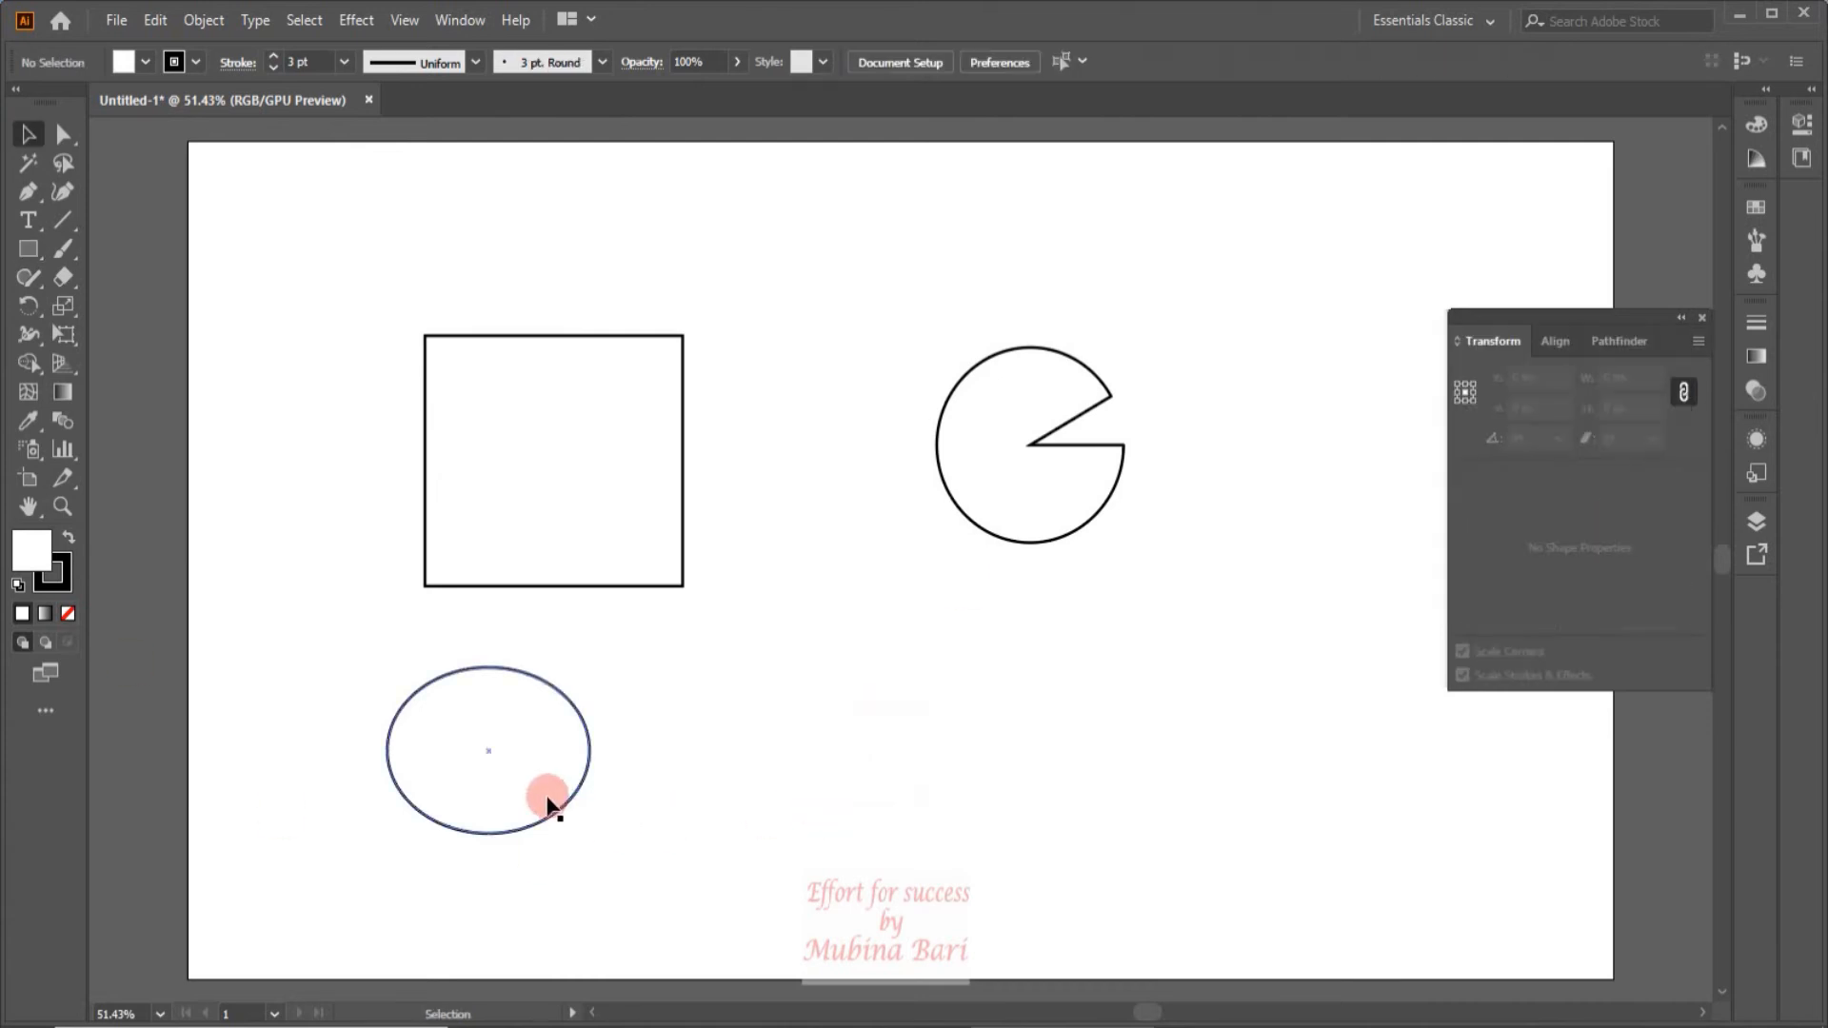
{"action": "left_click", "coordinate": [555, 817]}
{"action": "key", "text": "Delete"}
Step: Fill the large rectangle with the blue floral pattern swatch and deselect it
{"action": "left_click", "coordinate": [1700, 341]}
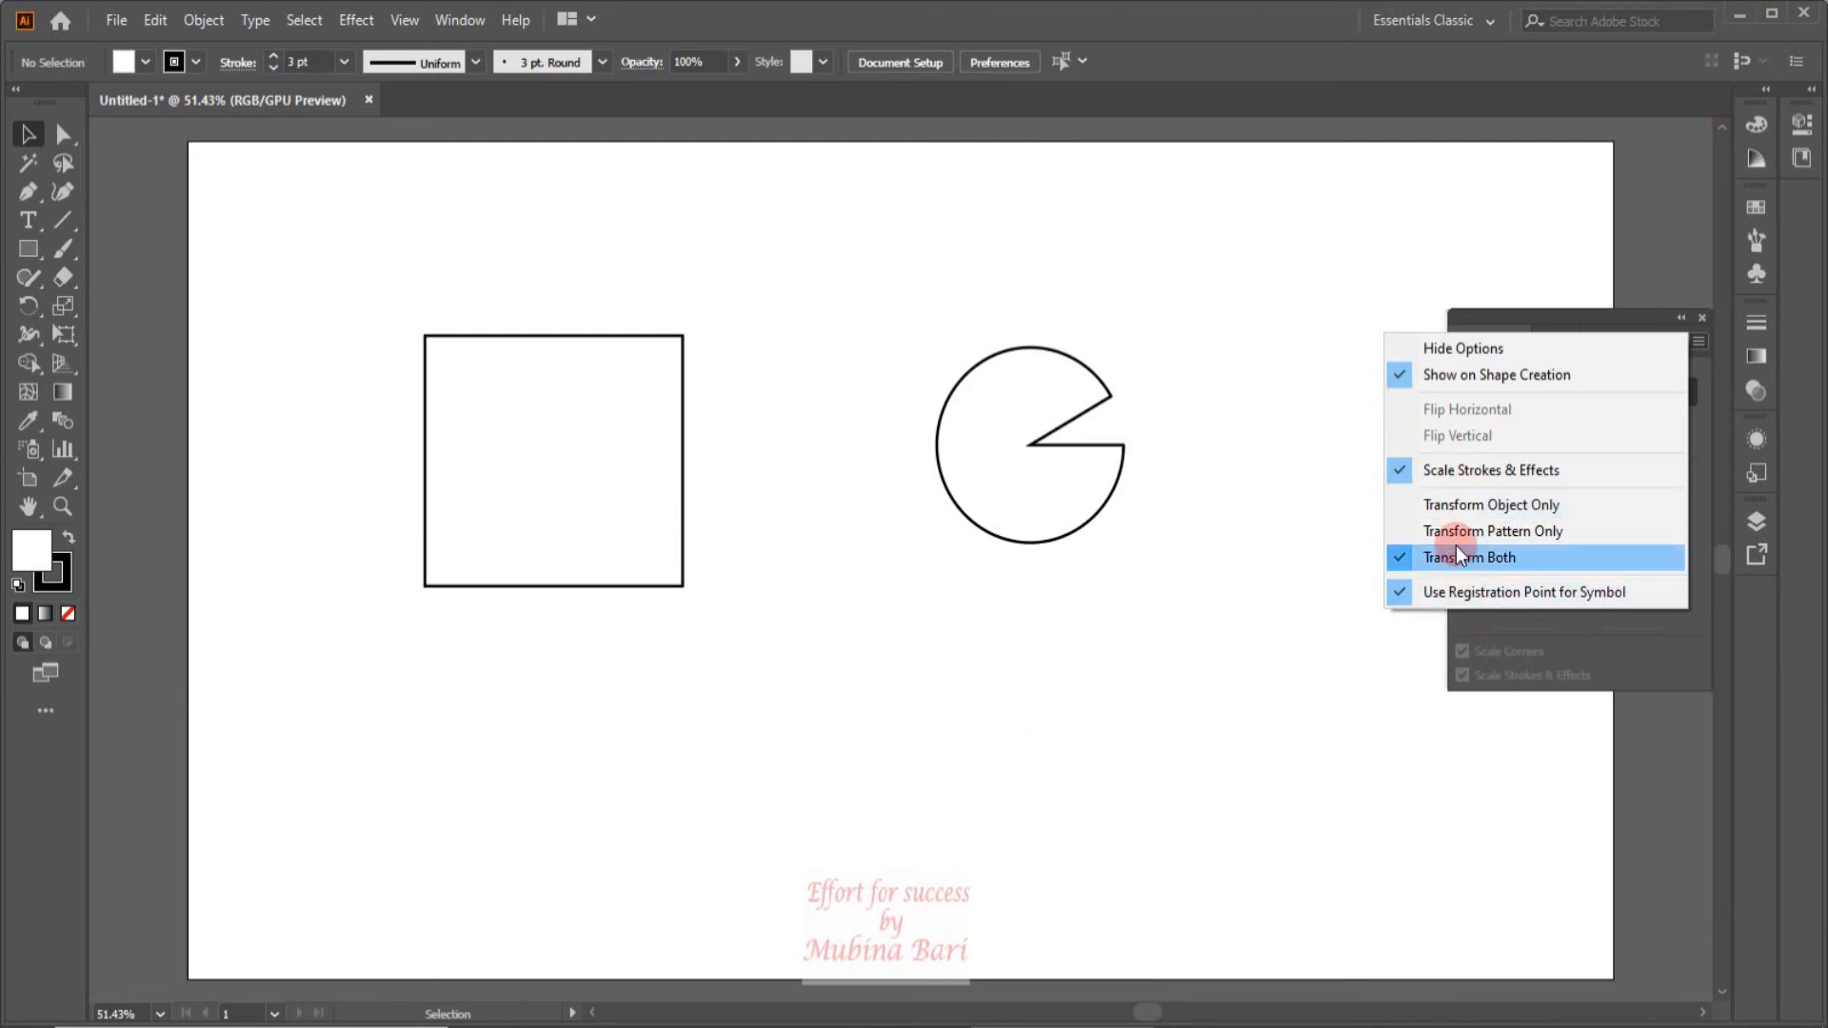
{"action": "left_click", "coordinate": [596, 586]}
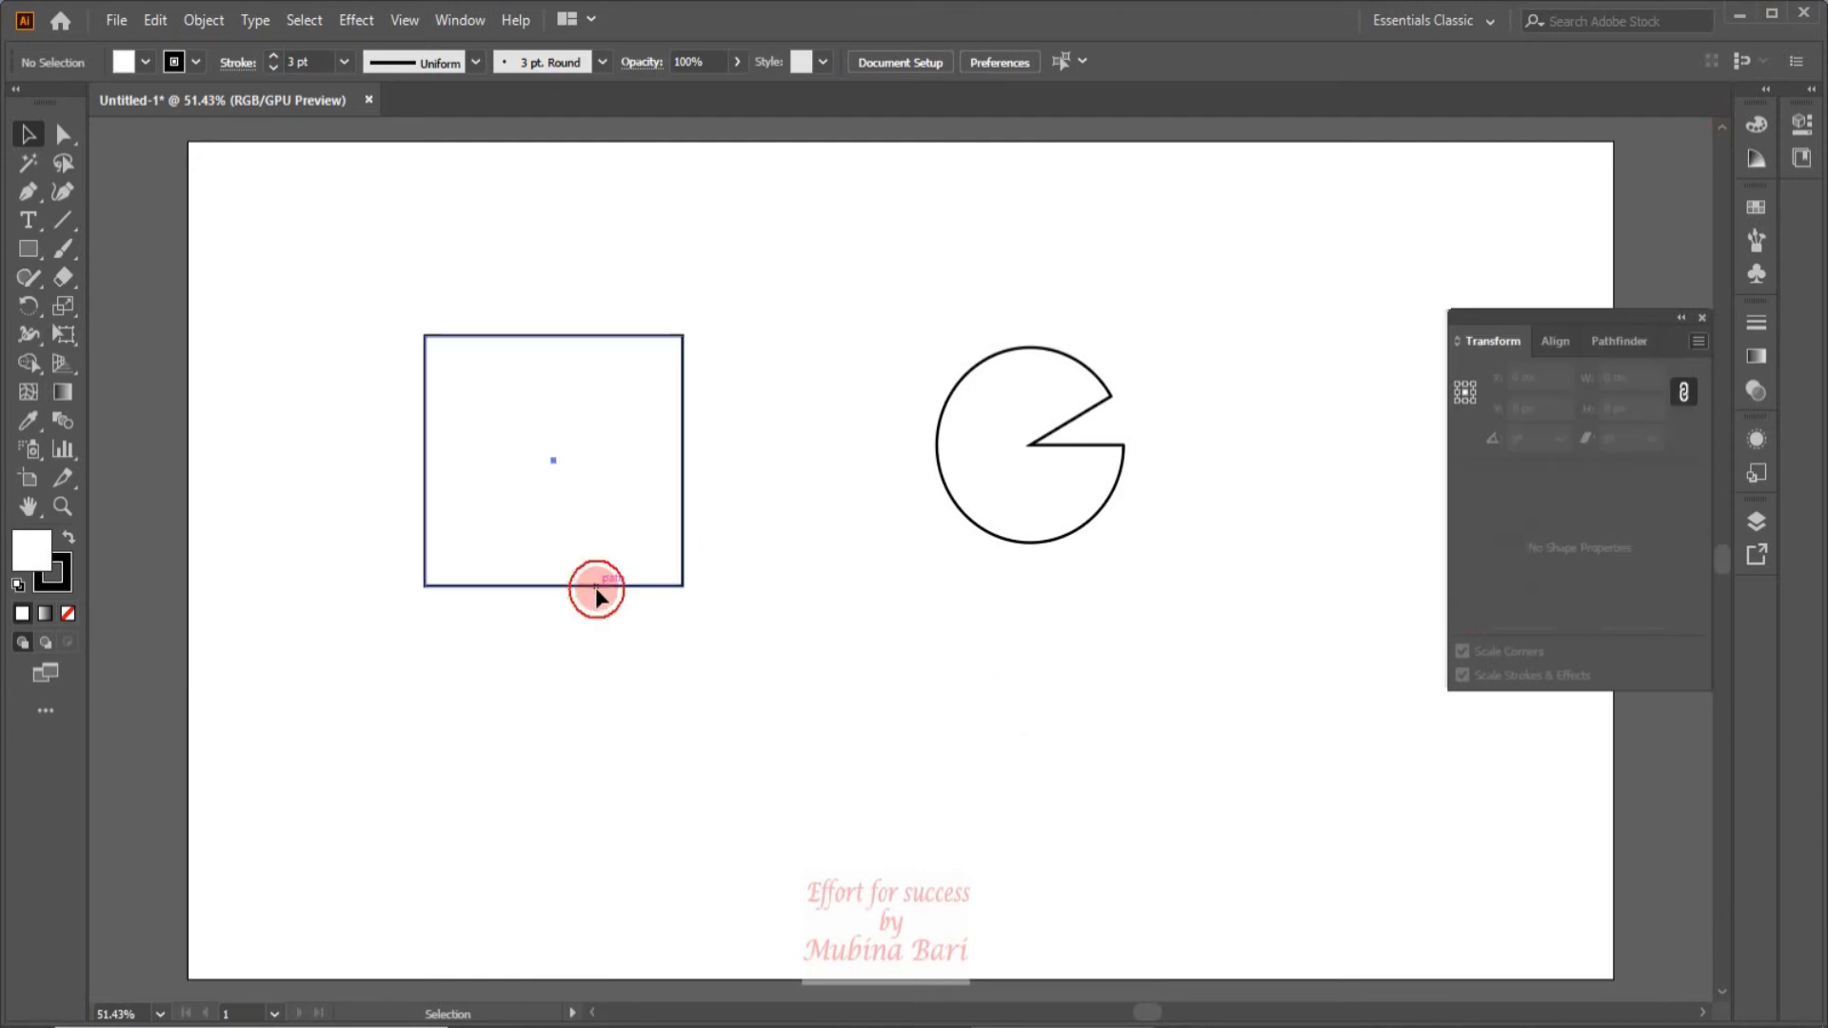
{"action": "left_click", "coordinate": [148, 61]}
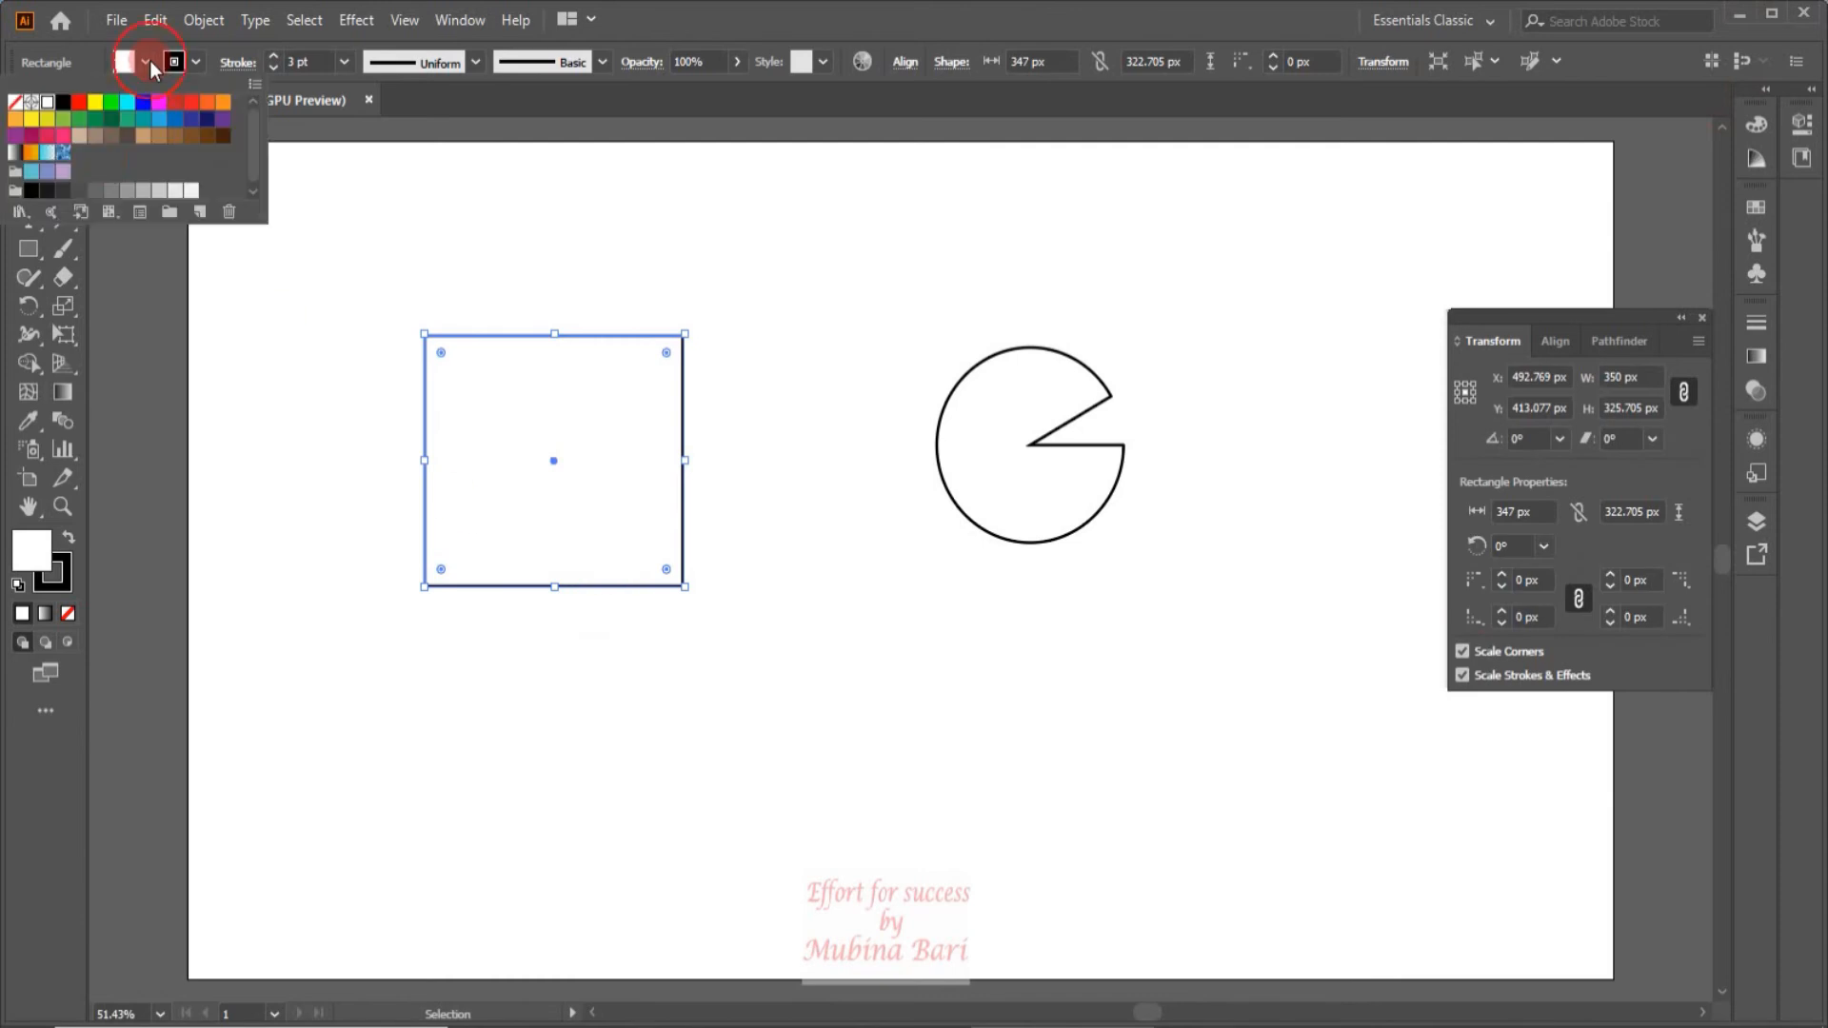
{"action": "left_click", "coordinate": [60, 155]}
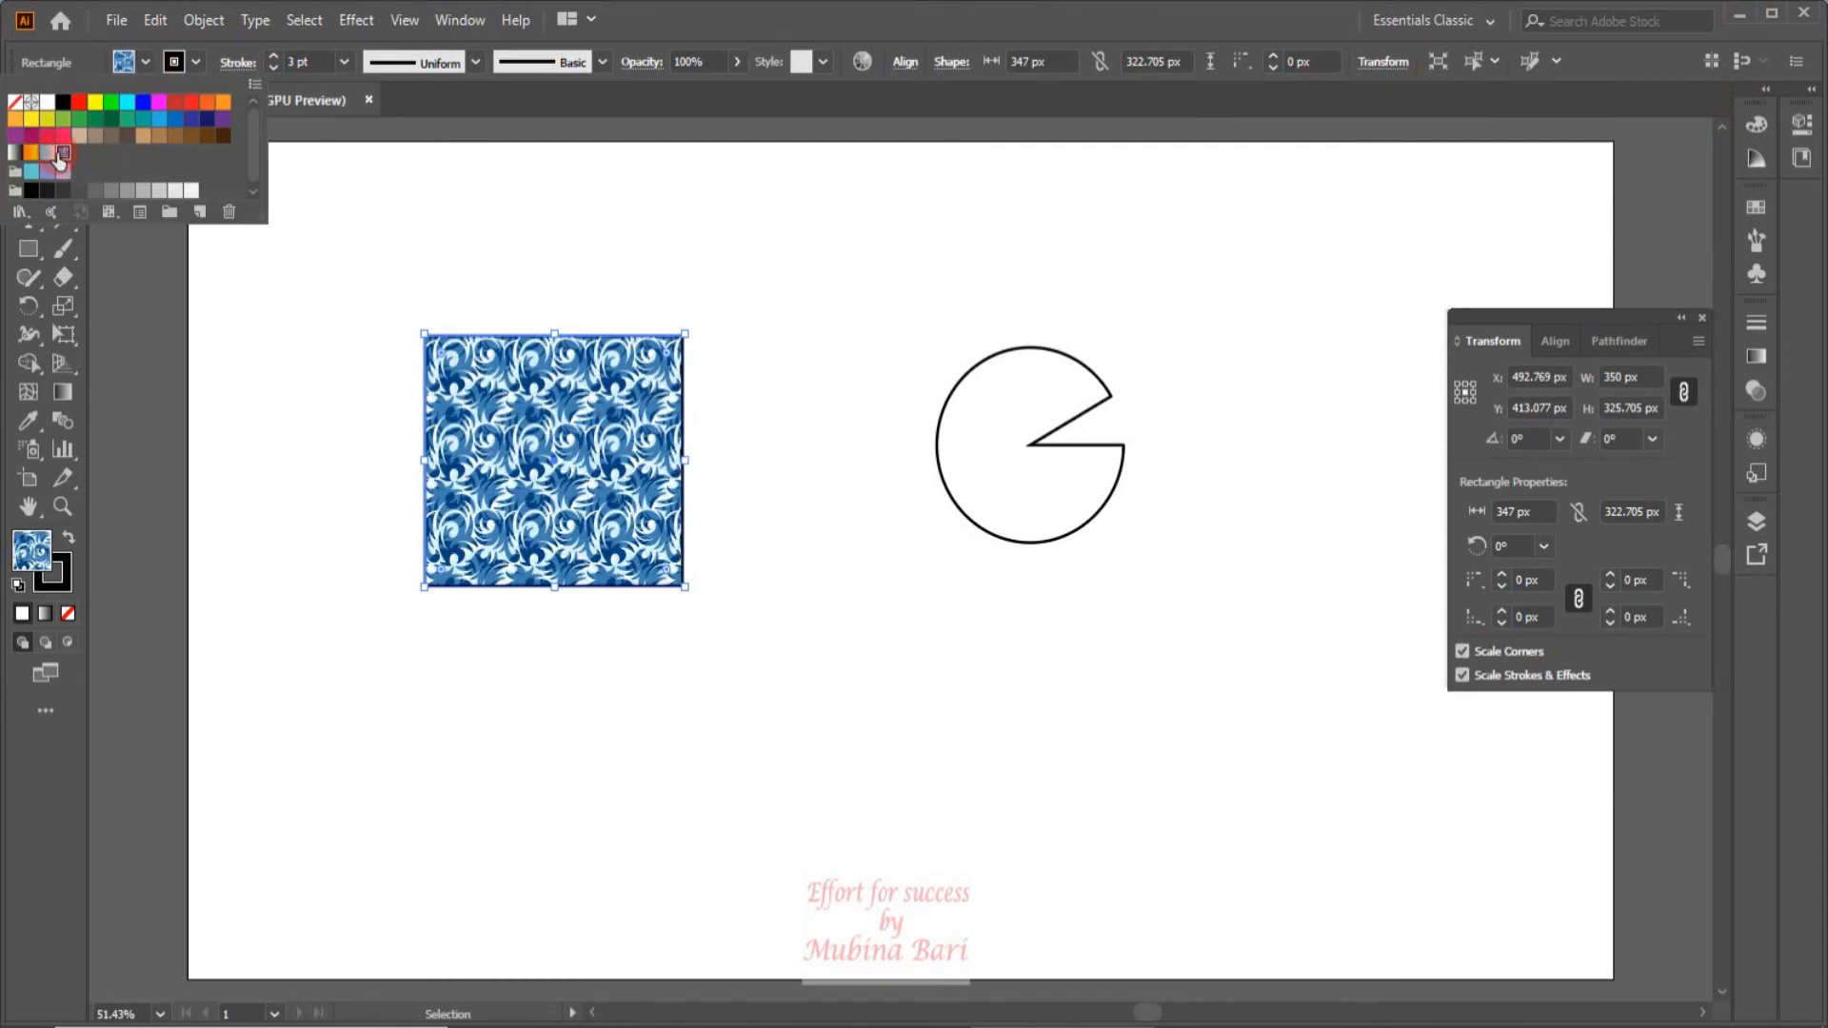
{"action": "left_click", "coordinate": [1106, 799]}
{"action": "left_click", "coordinate": [546, 632]}
Step: Set the pie-shaped circle's stroke weight to 8 pt
{"action": "left_click", "coordinate": [1087, 528]}
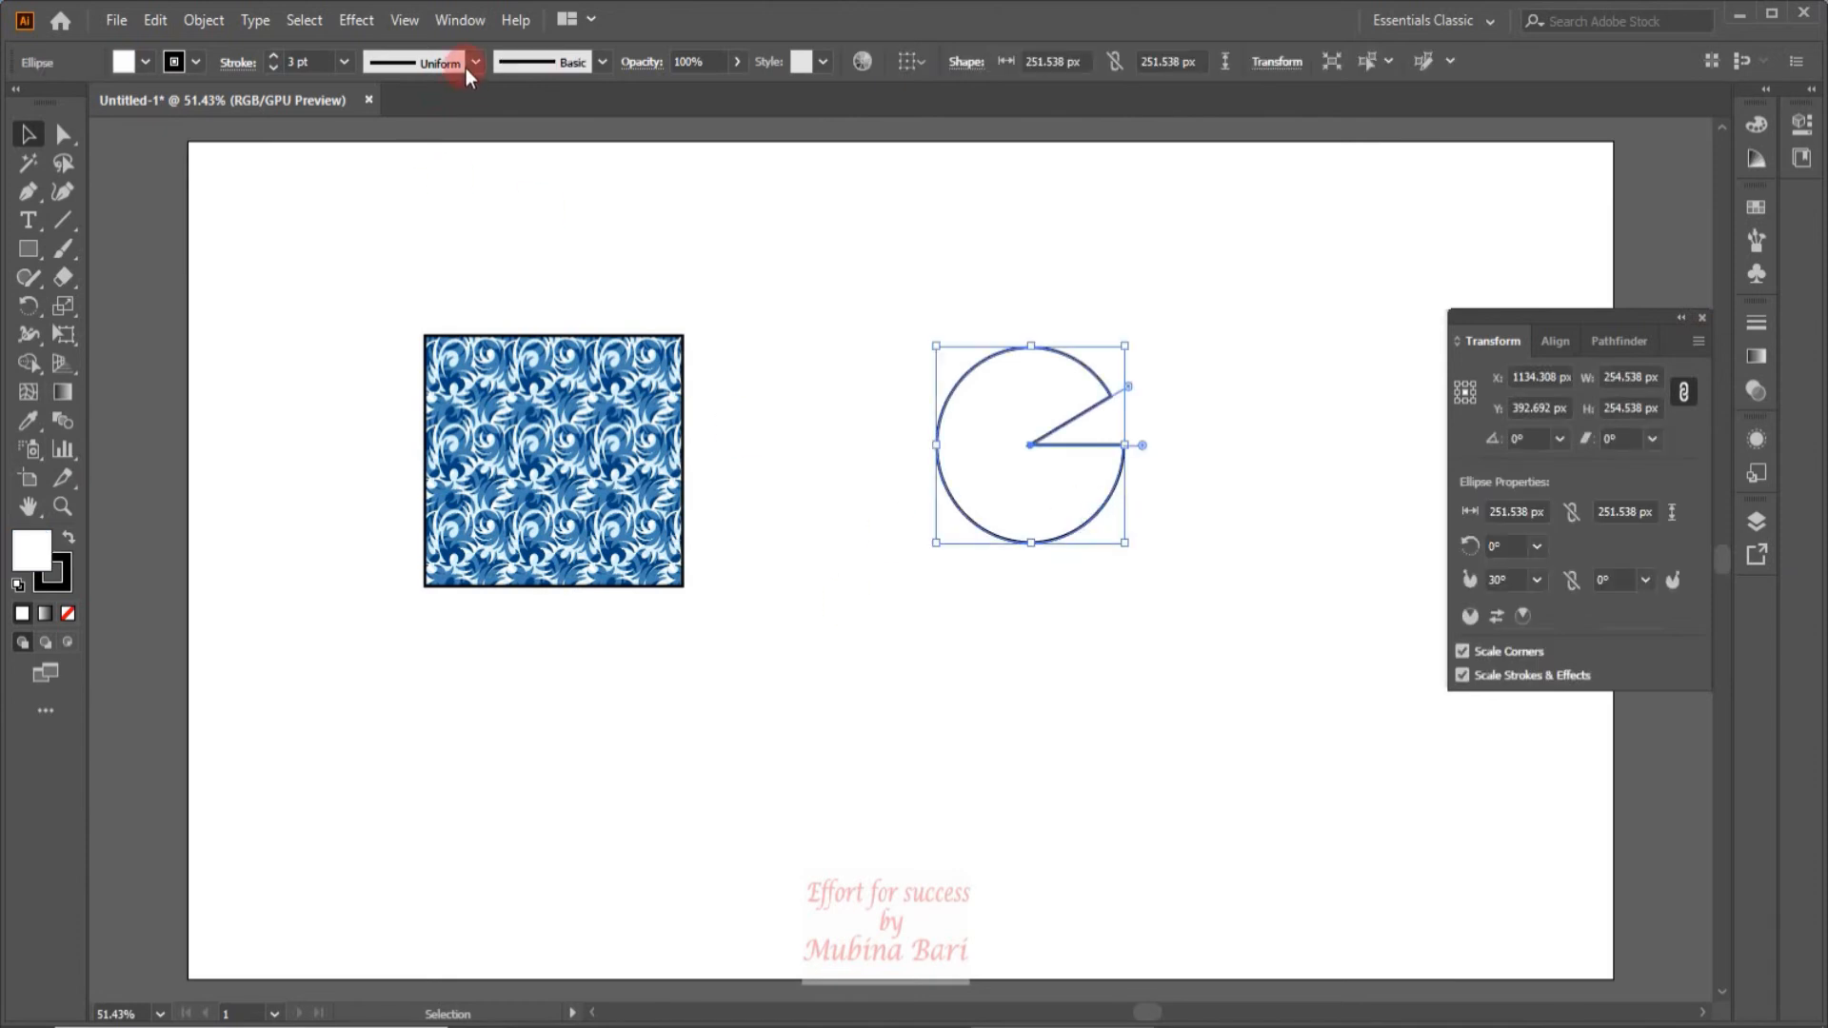
{"action": "left_click", "coordinate": [343, 62]}
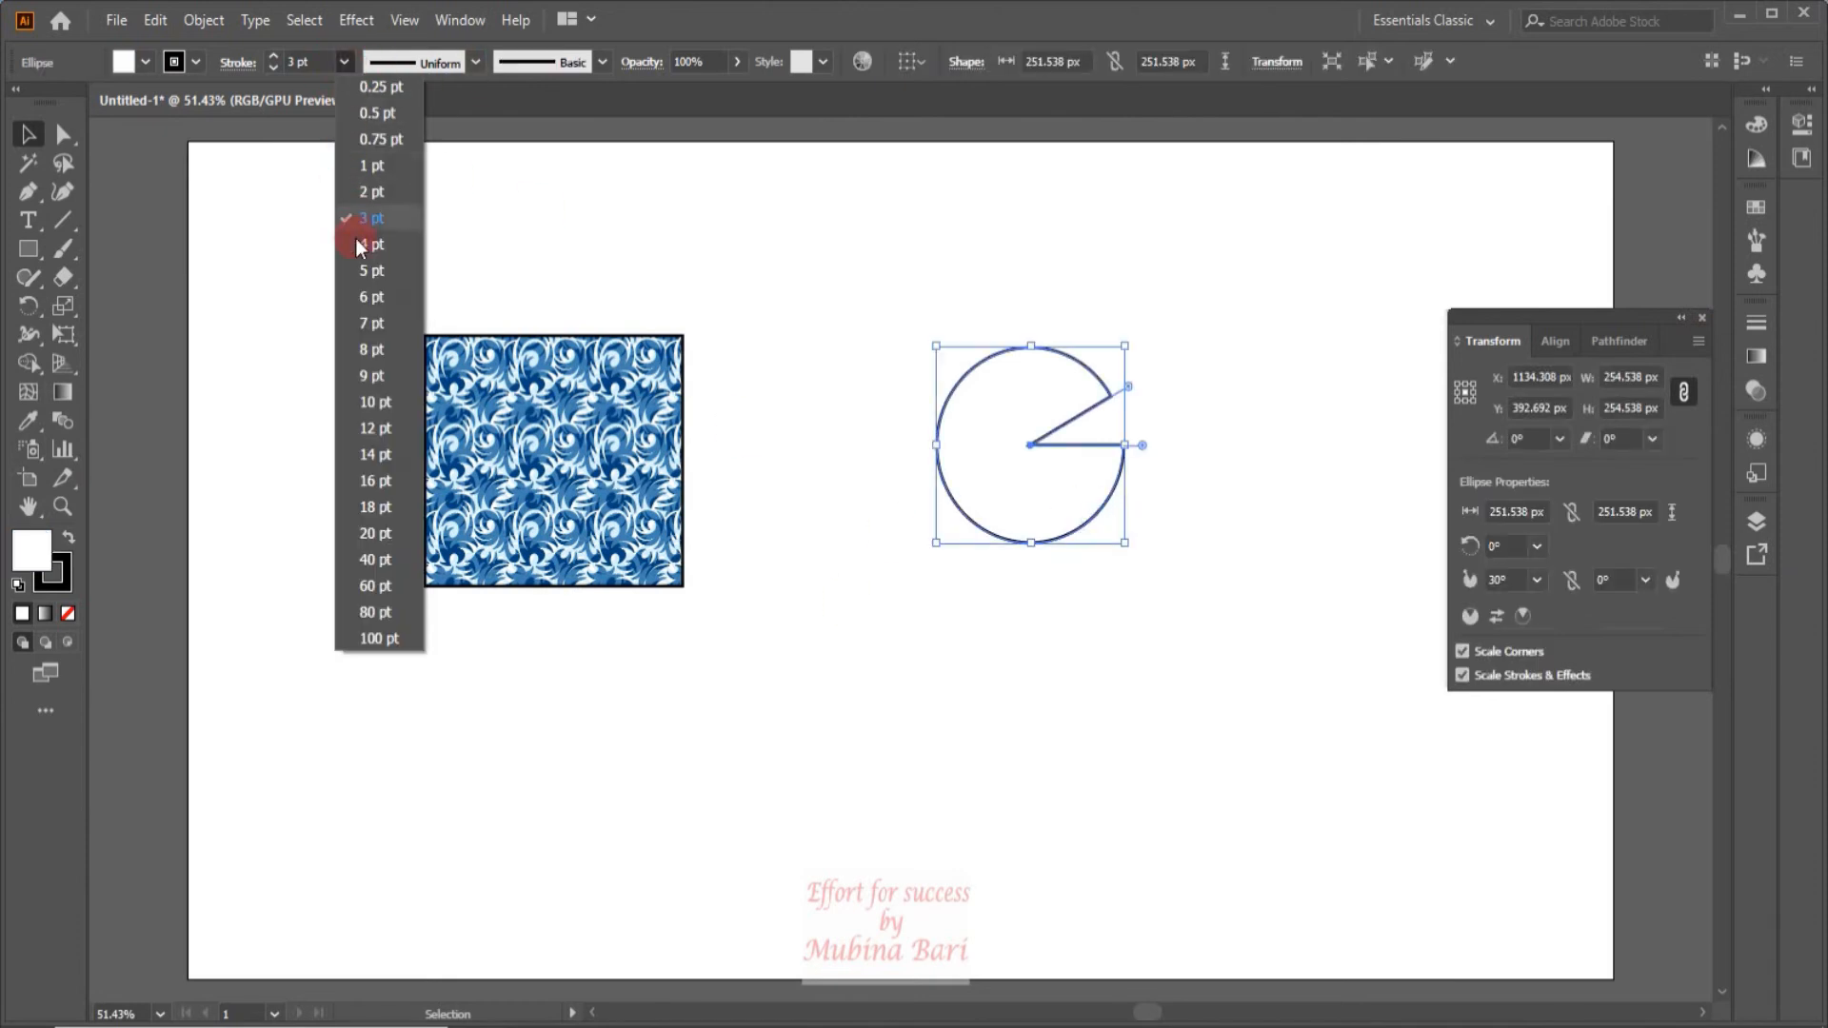
{"action": "left_click", "coordinate": [370, 350]}
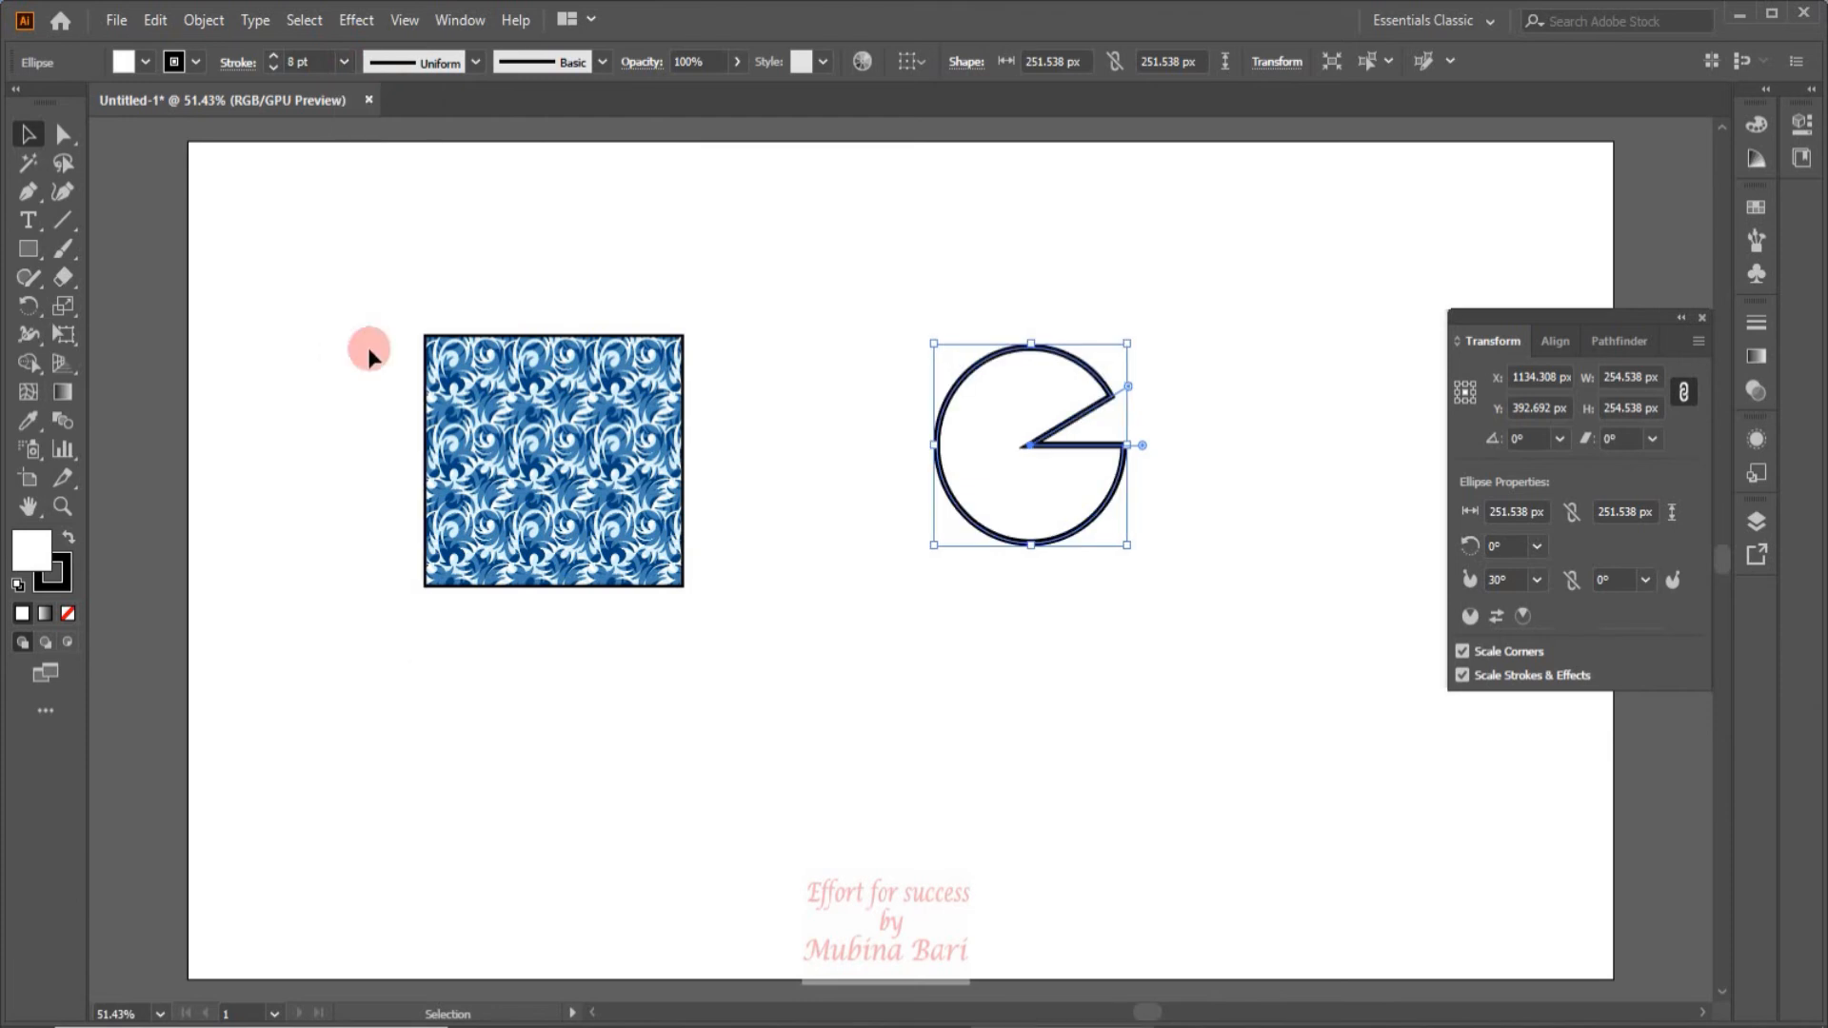
{"action": "left_click", "coordinate": [1300, 267]}
Step: Disable Scale Strokes & Effects and place a copy of the pie-shaped circle to its right
{"action": "left_click", "coordinate": [1120, 484]}
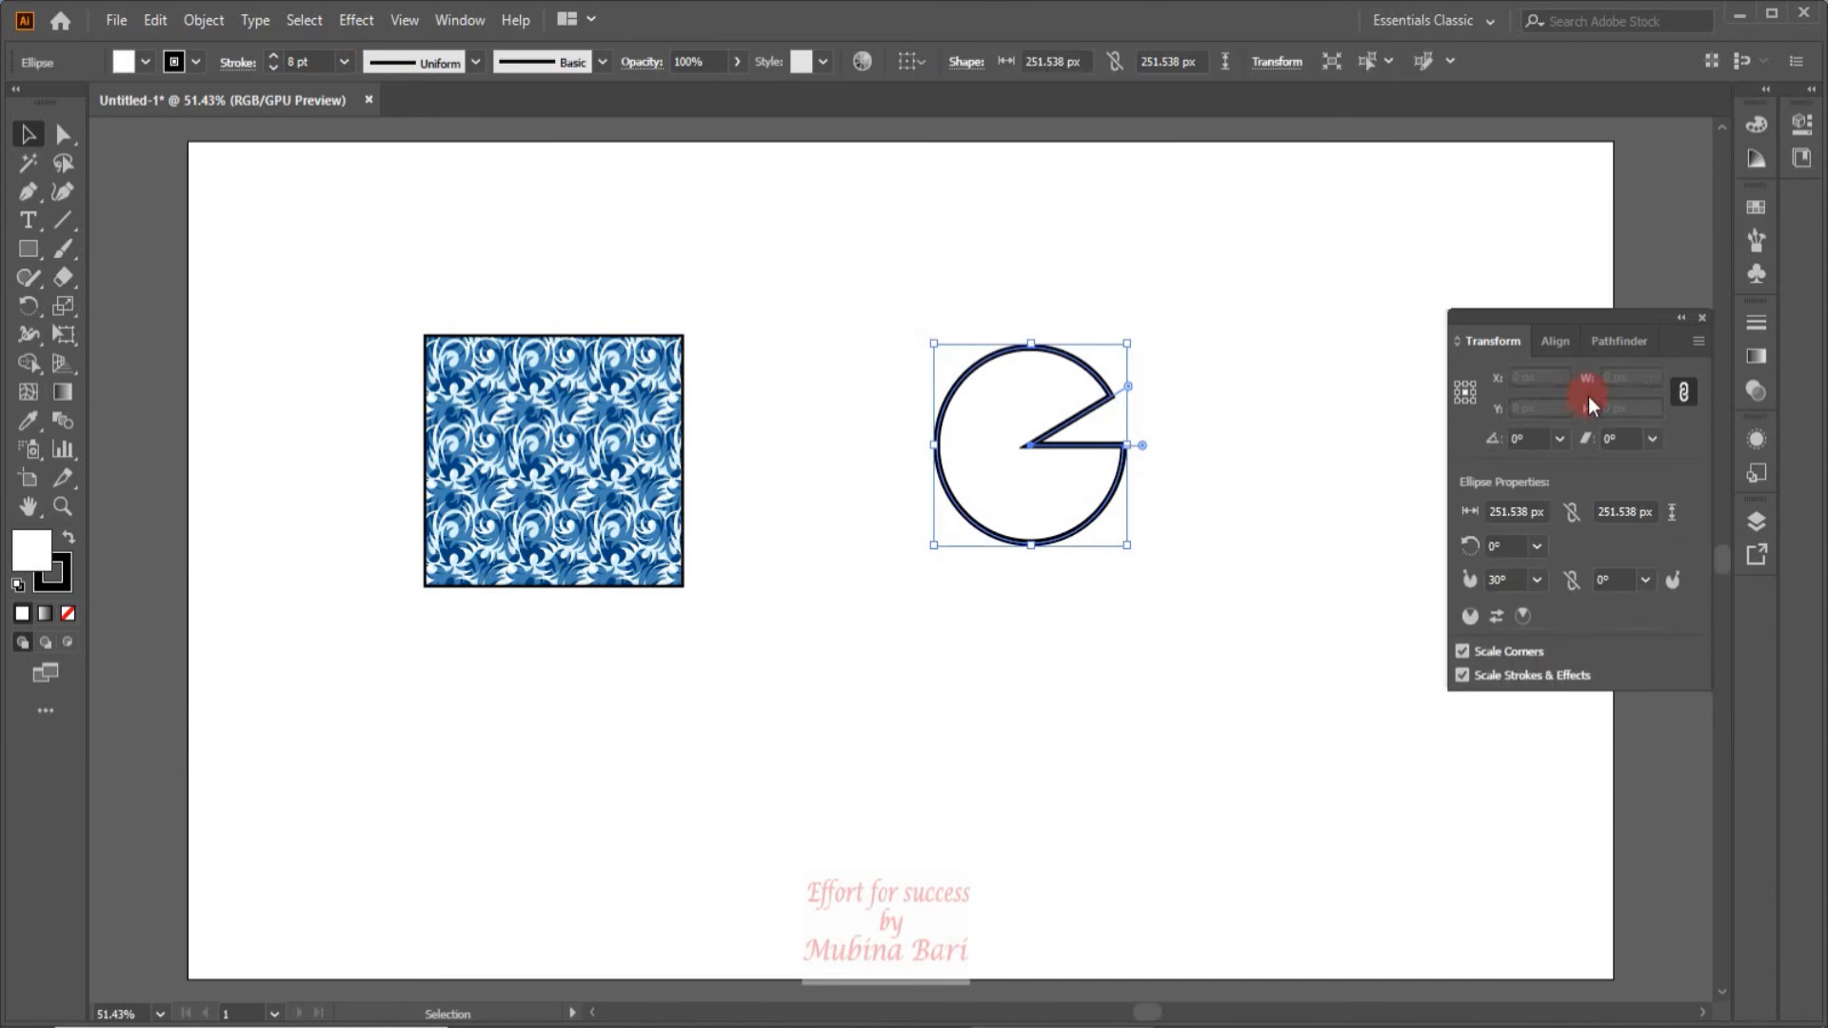
{"action": "left_click", "coordinate": [1697, 342]}
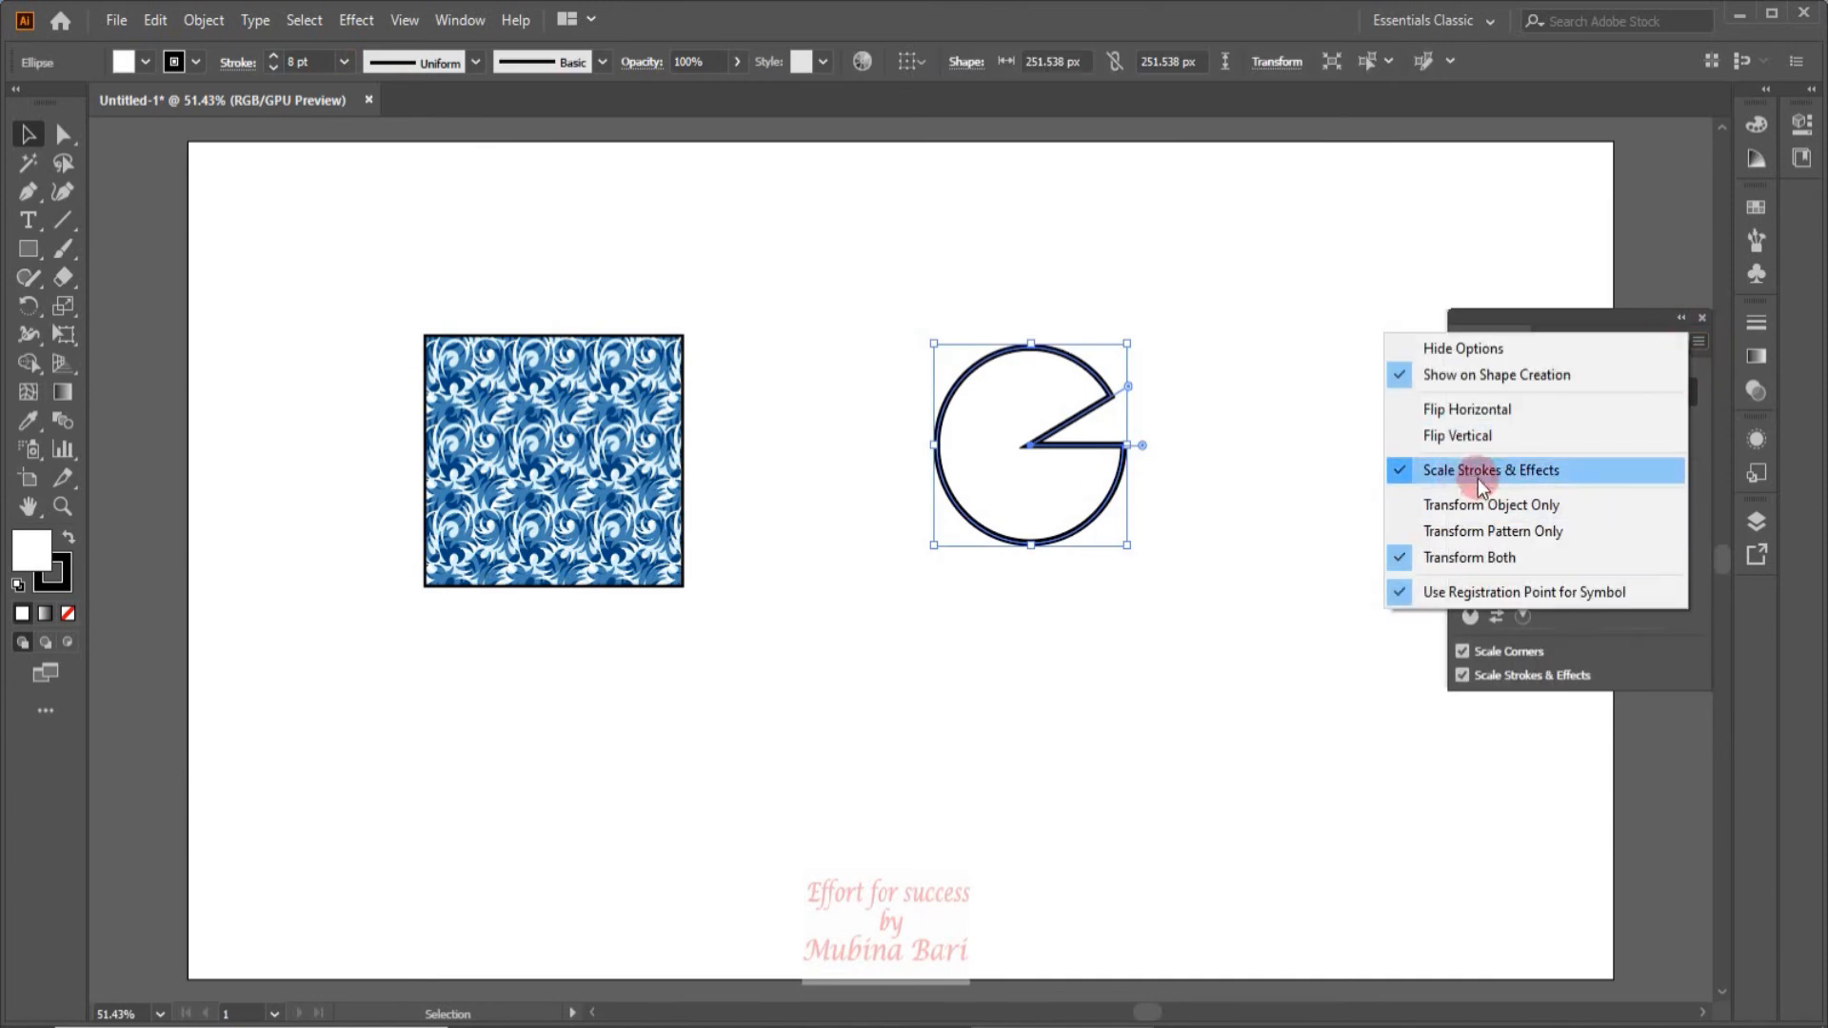
{"action": "left_click", "coordinate": [1400, 471]}
{"action": "left_click_drag", "start_coordinate": [1081, 518], "coordinate": [1304, 519]}
Step: Scale the original pie-shaped circle down toward its upper-left corner to about a third of its size
{"action": "left_click", "coordinate": [1036, 545]}
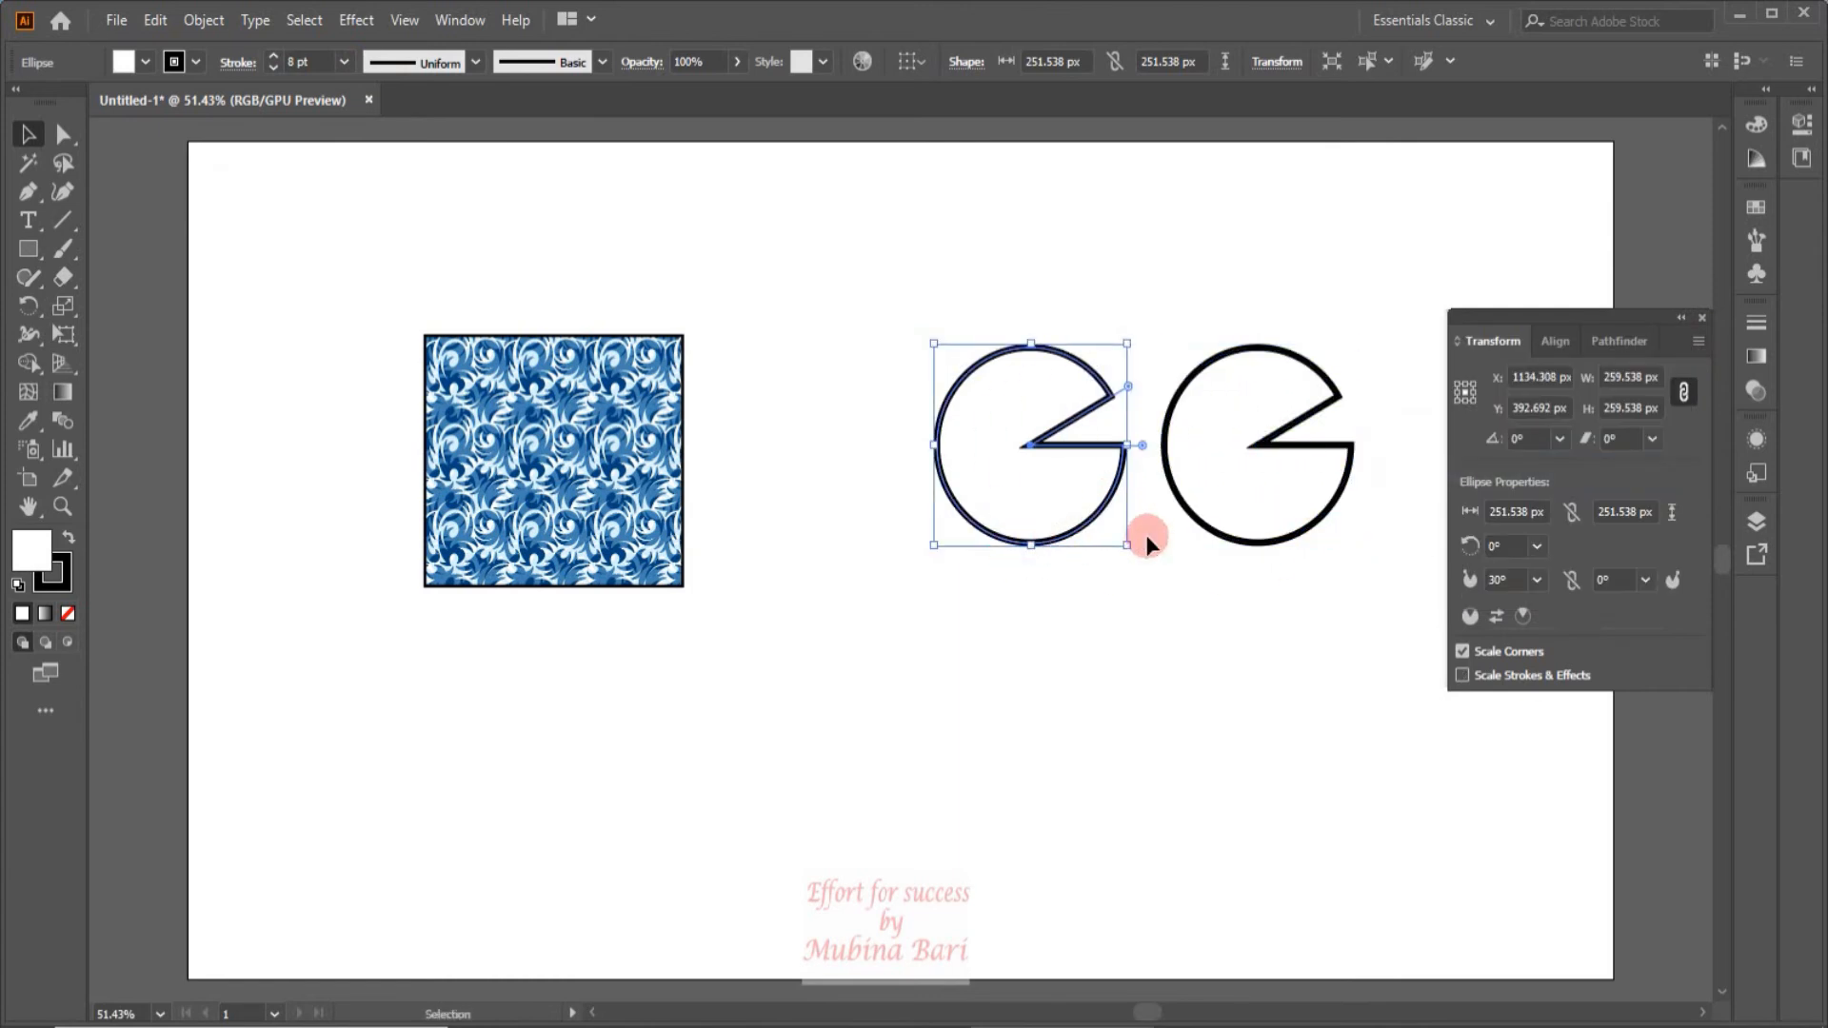
{"action": "left_click_drag", "start_coordinate": [1126, 547], "coordinate": [996, 419]}
{"action": "key", "text": "ctrl+shift+a"}
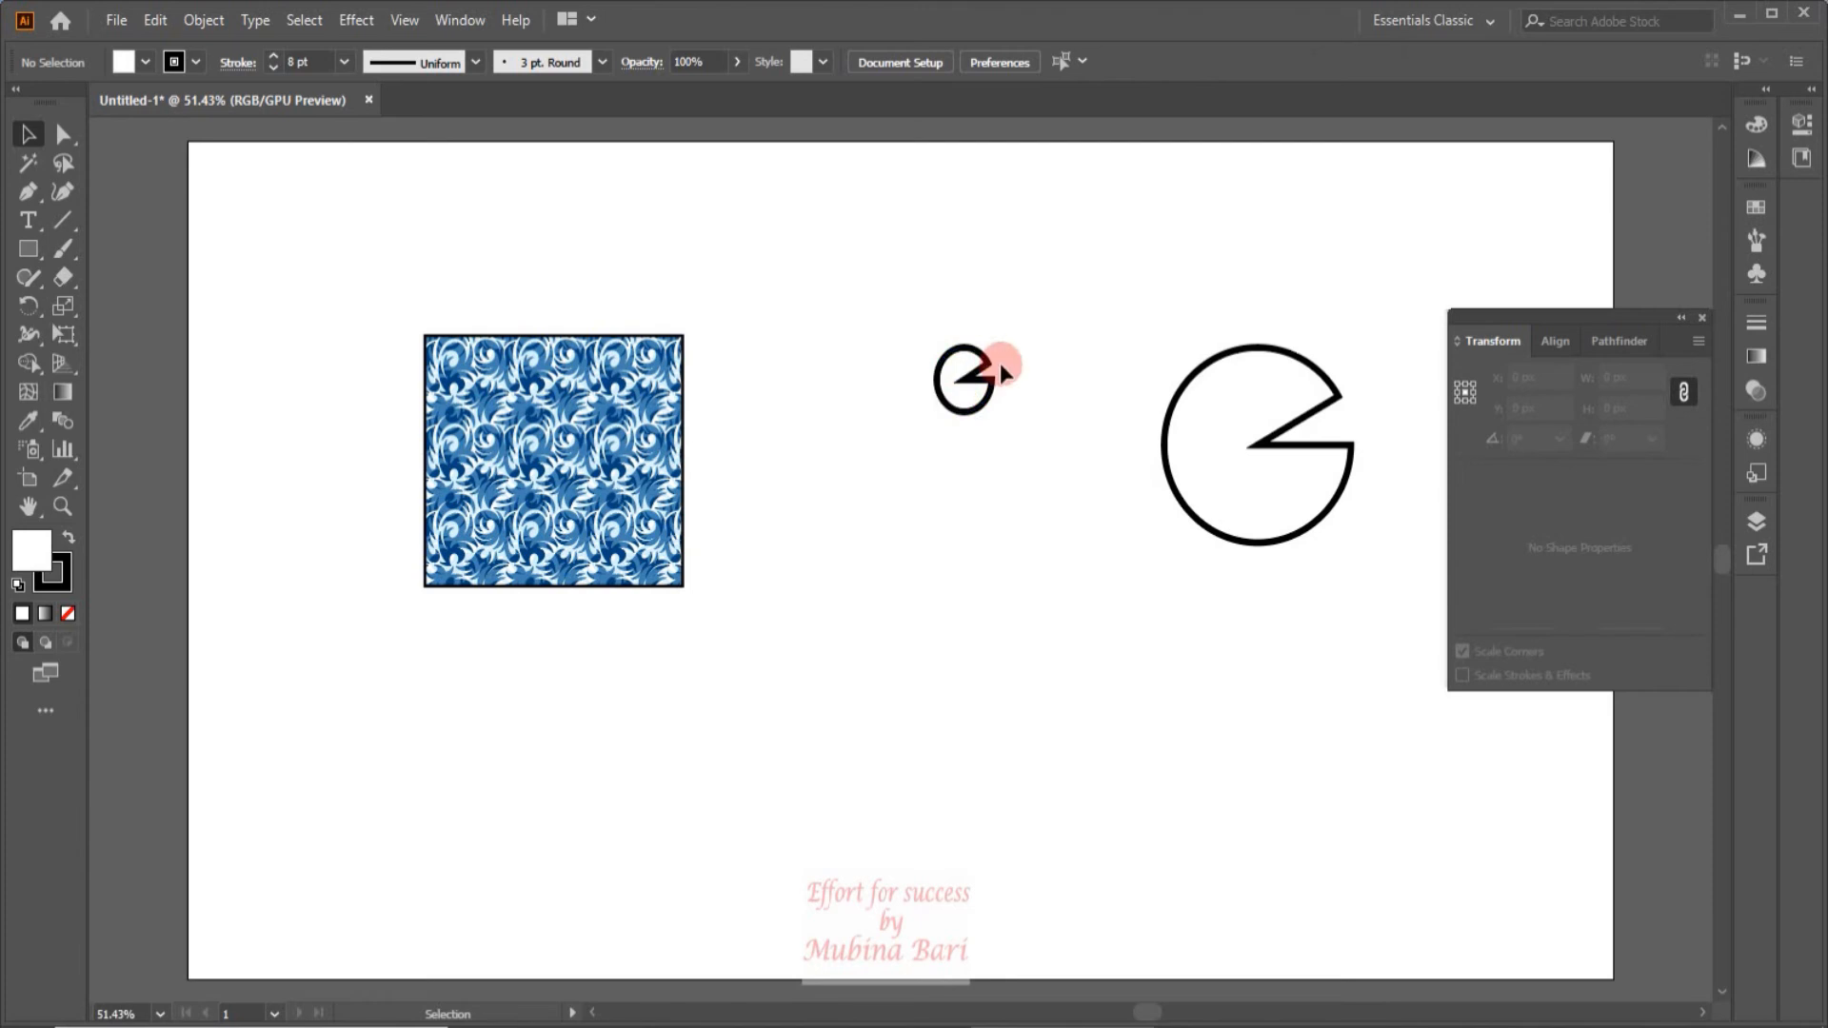
Step: Enable Scale Strokes & Effects and scale the copied pie shape down to about 85 by 75 px, beside the small original
{"action": "left_click", "coordinate": [1266, 542]}
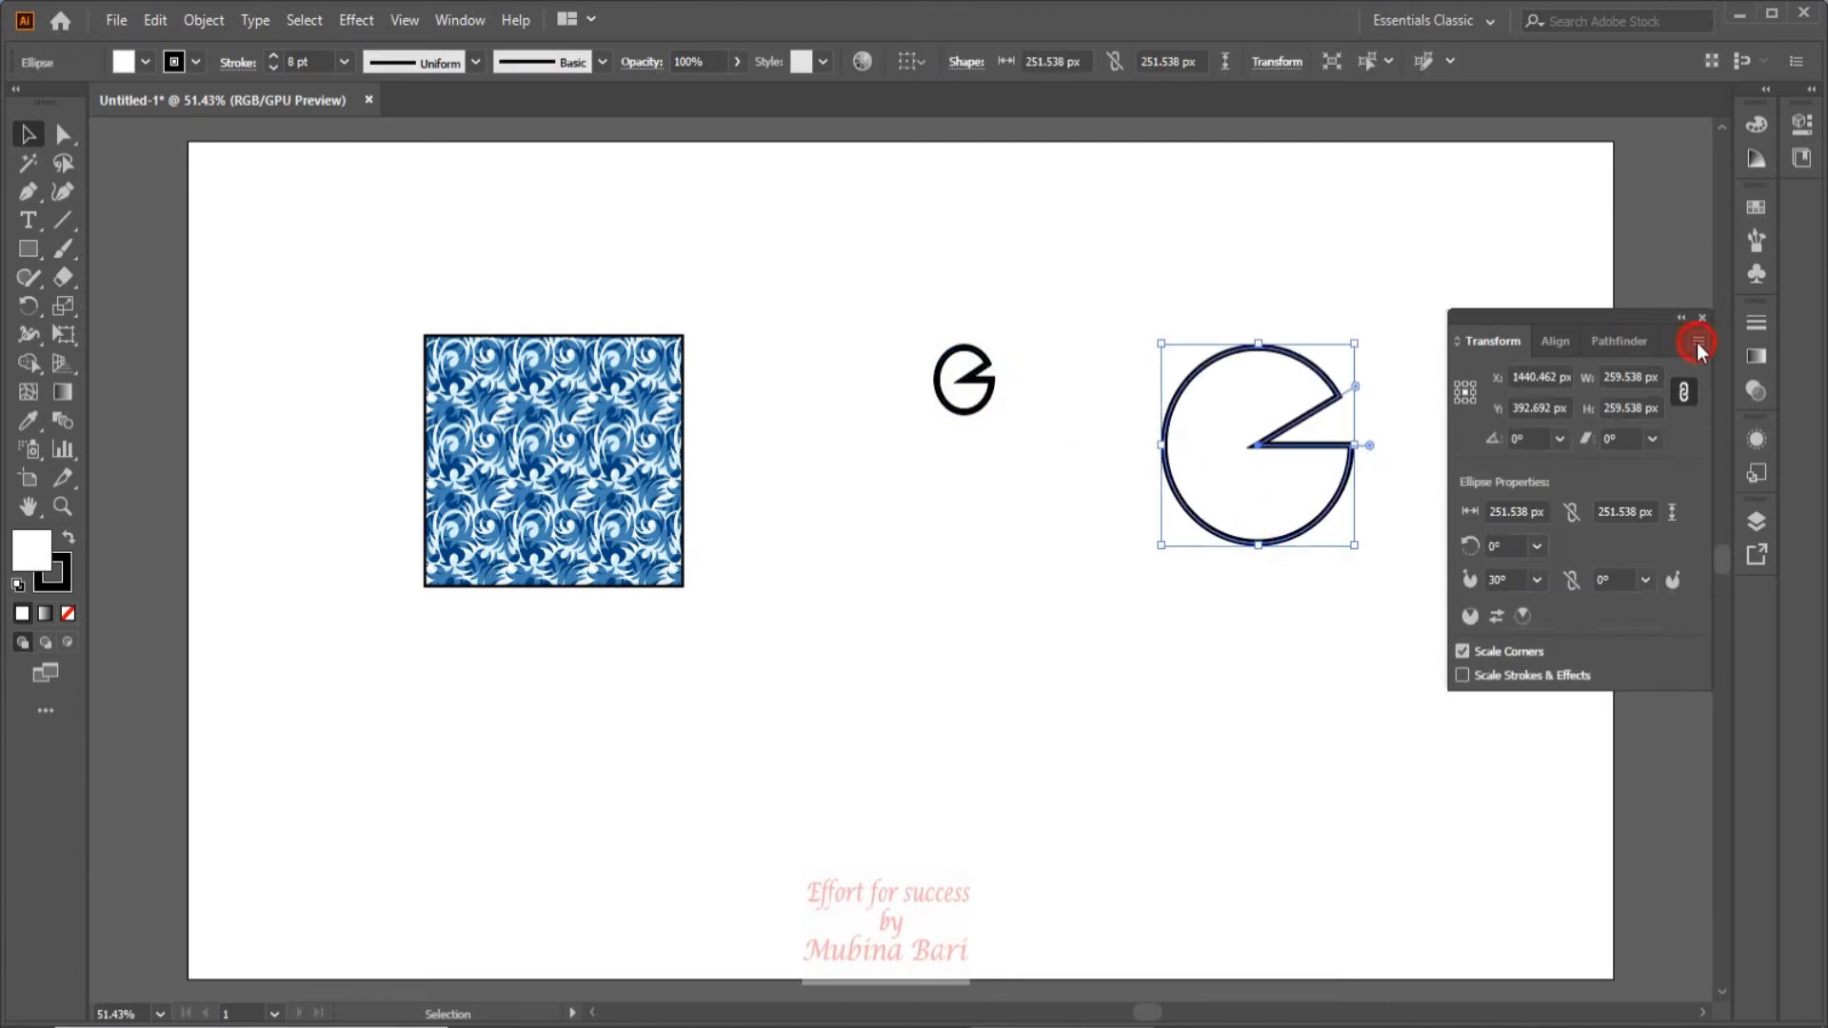
{"action": "left_click", "coordinate": [1698, 341]}
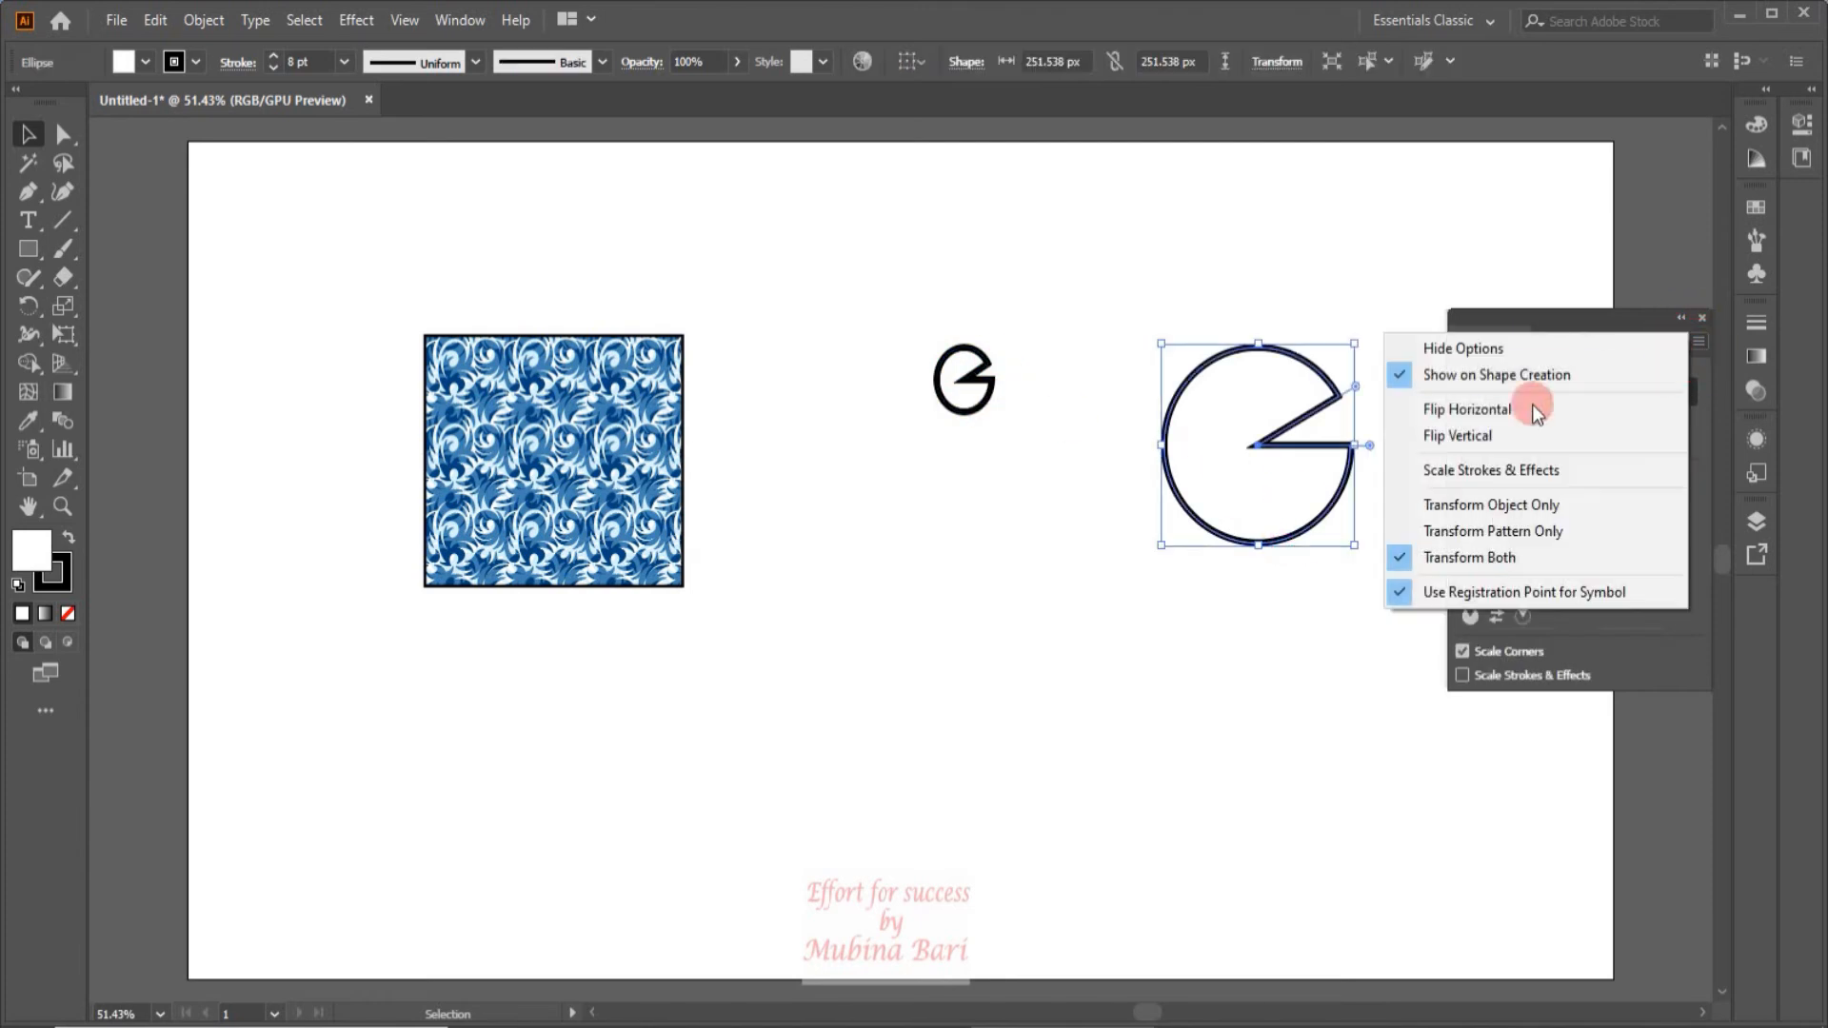
{"action": "left_click", "coordinate": [1407, 471]}
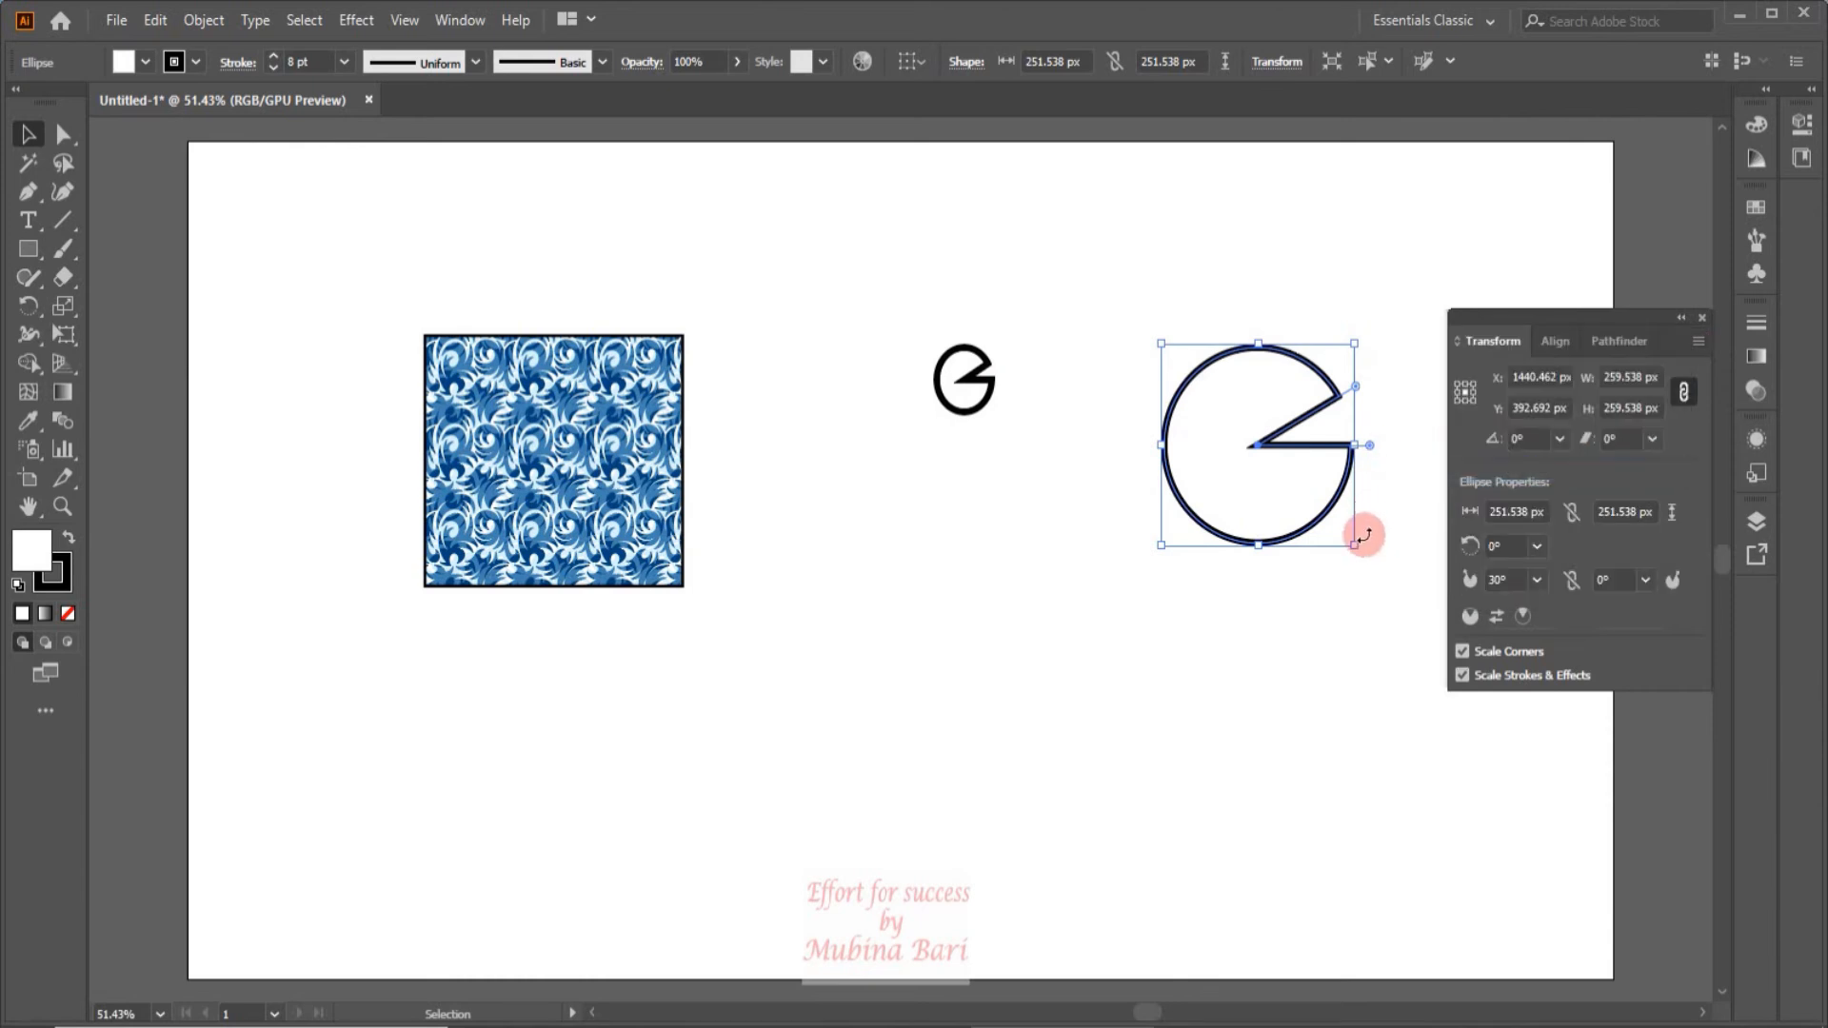
{"action": "left_click_drag", "start_coordinate": [1355, 539], "coordinate": [1087, 396]}
{"action": "left_click", "coordinate": [1289, 315]}
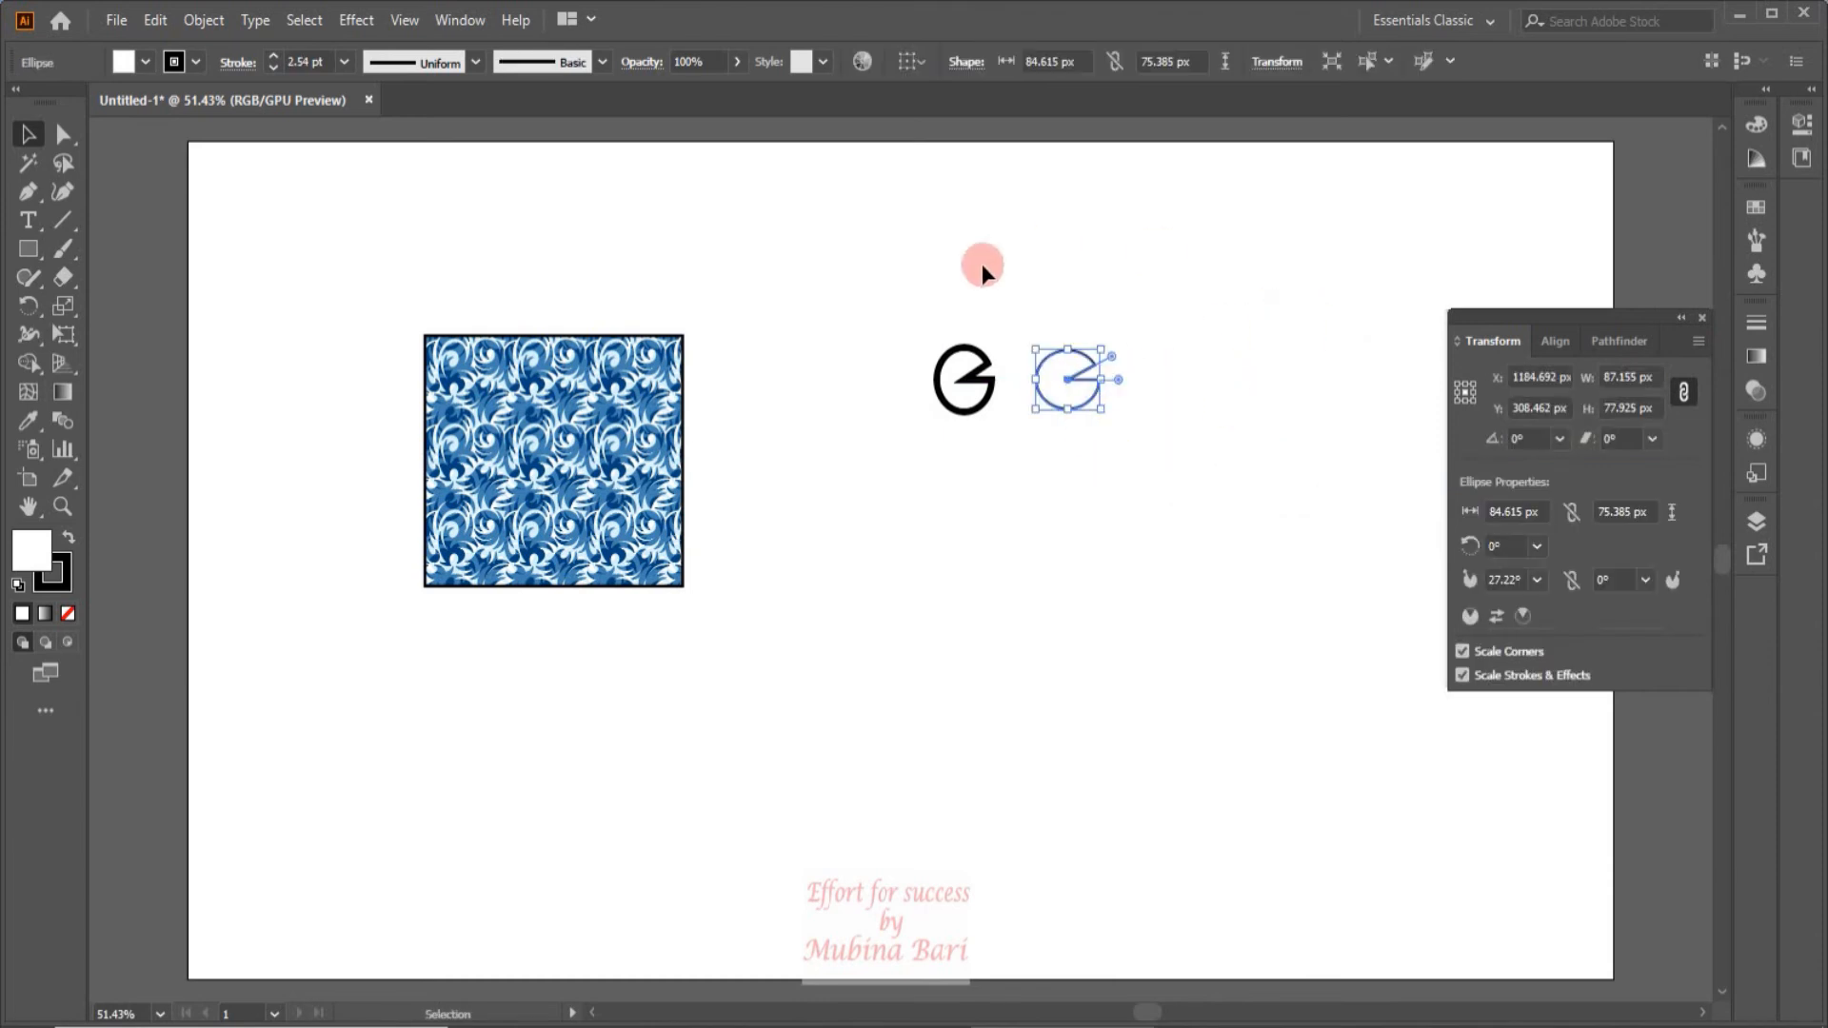
{"action": "left_click", "coordinate": [1013, 496]}
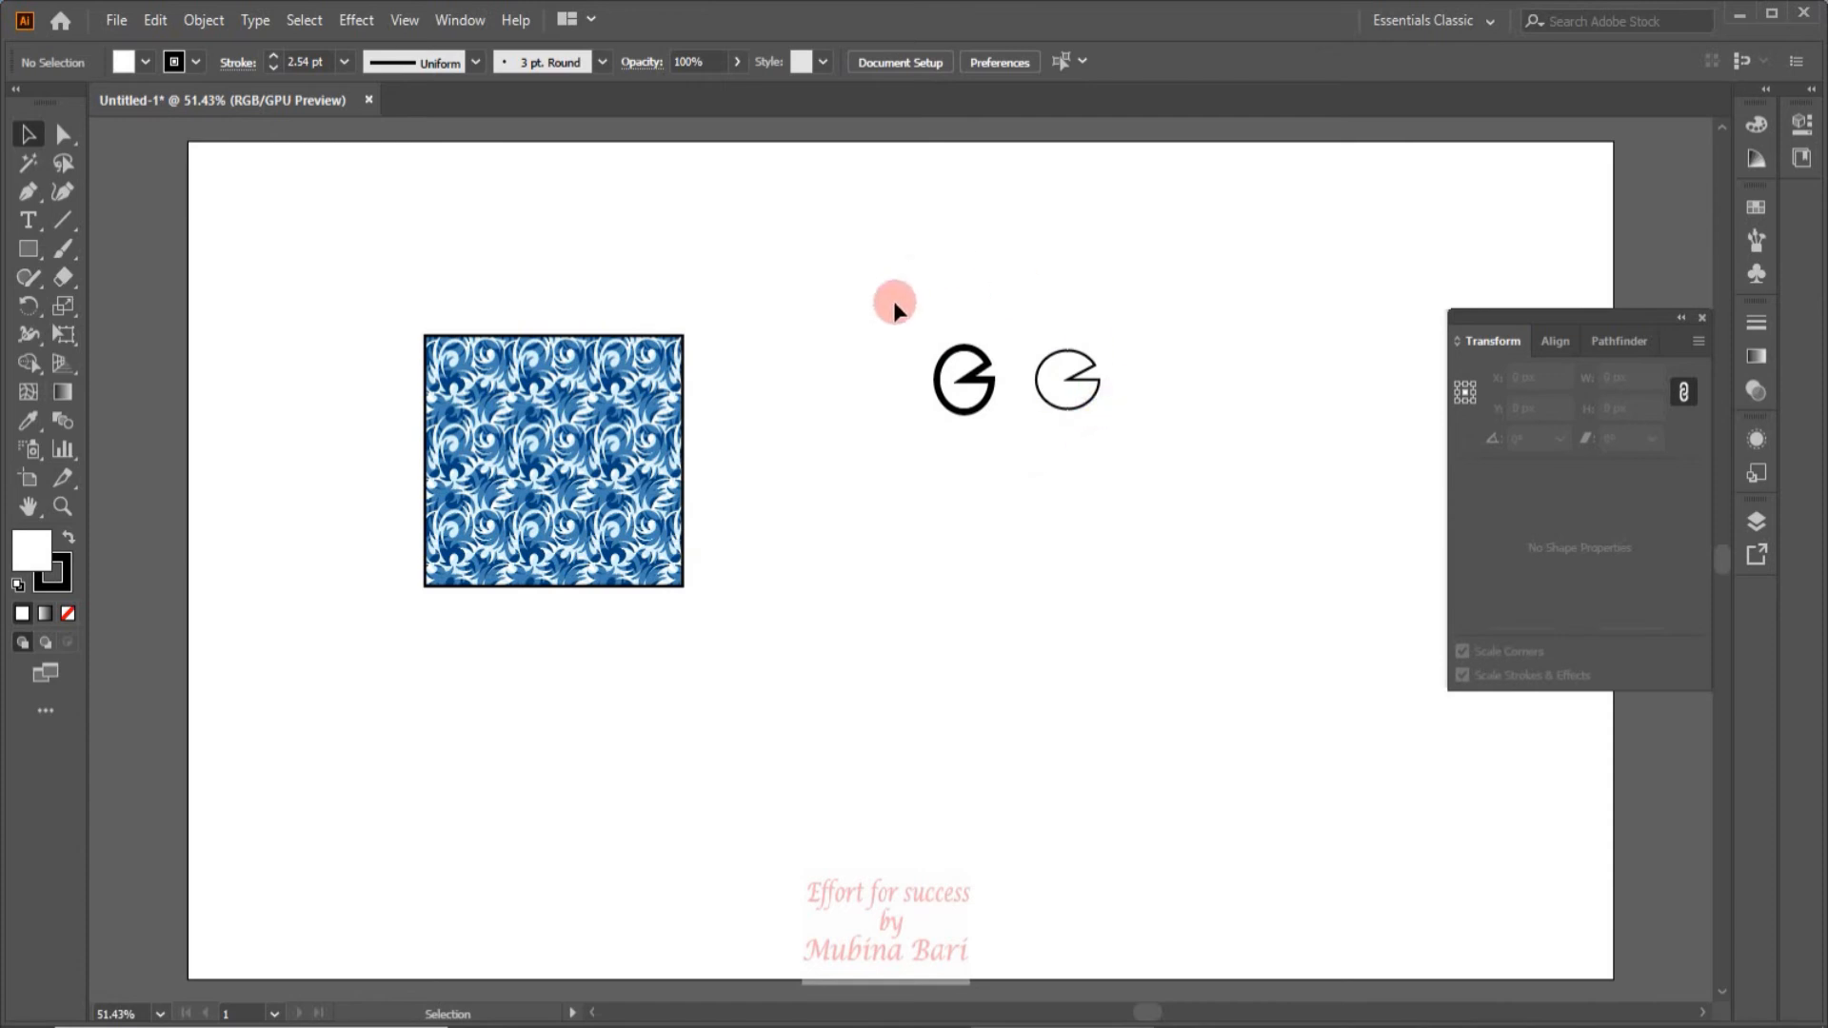
Step: Delete both small pie shapes and set the transform mode to Transform Object Only
{"action": "left_click_drag", "start_coordinate": [893, 312], "coordinate": [1128, 447]}
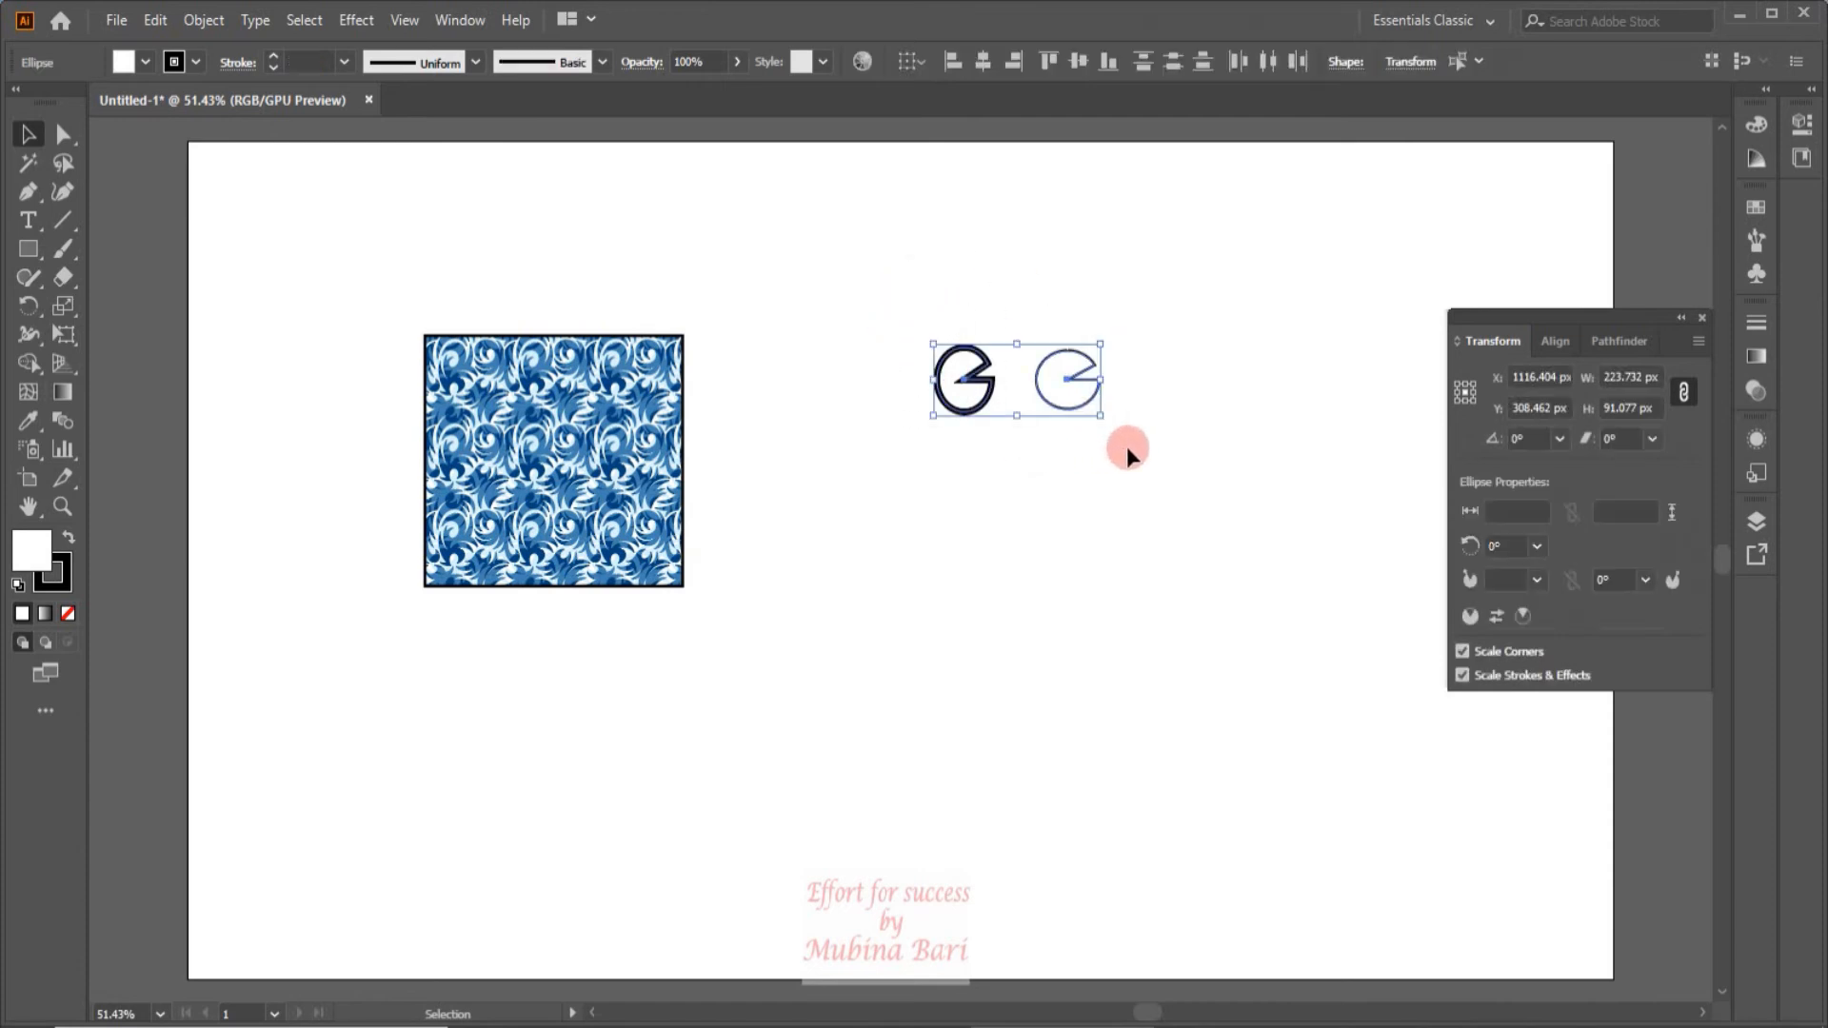
{"action": "key", "text": "Delete"}
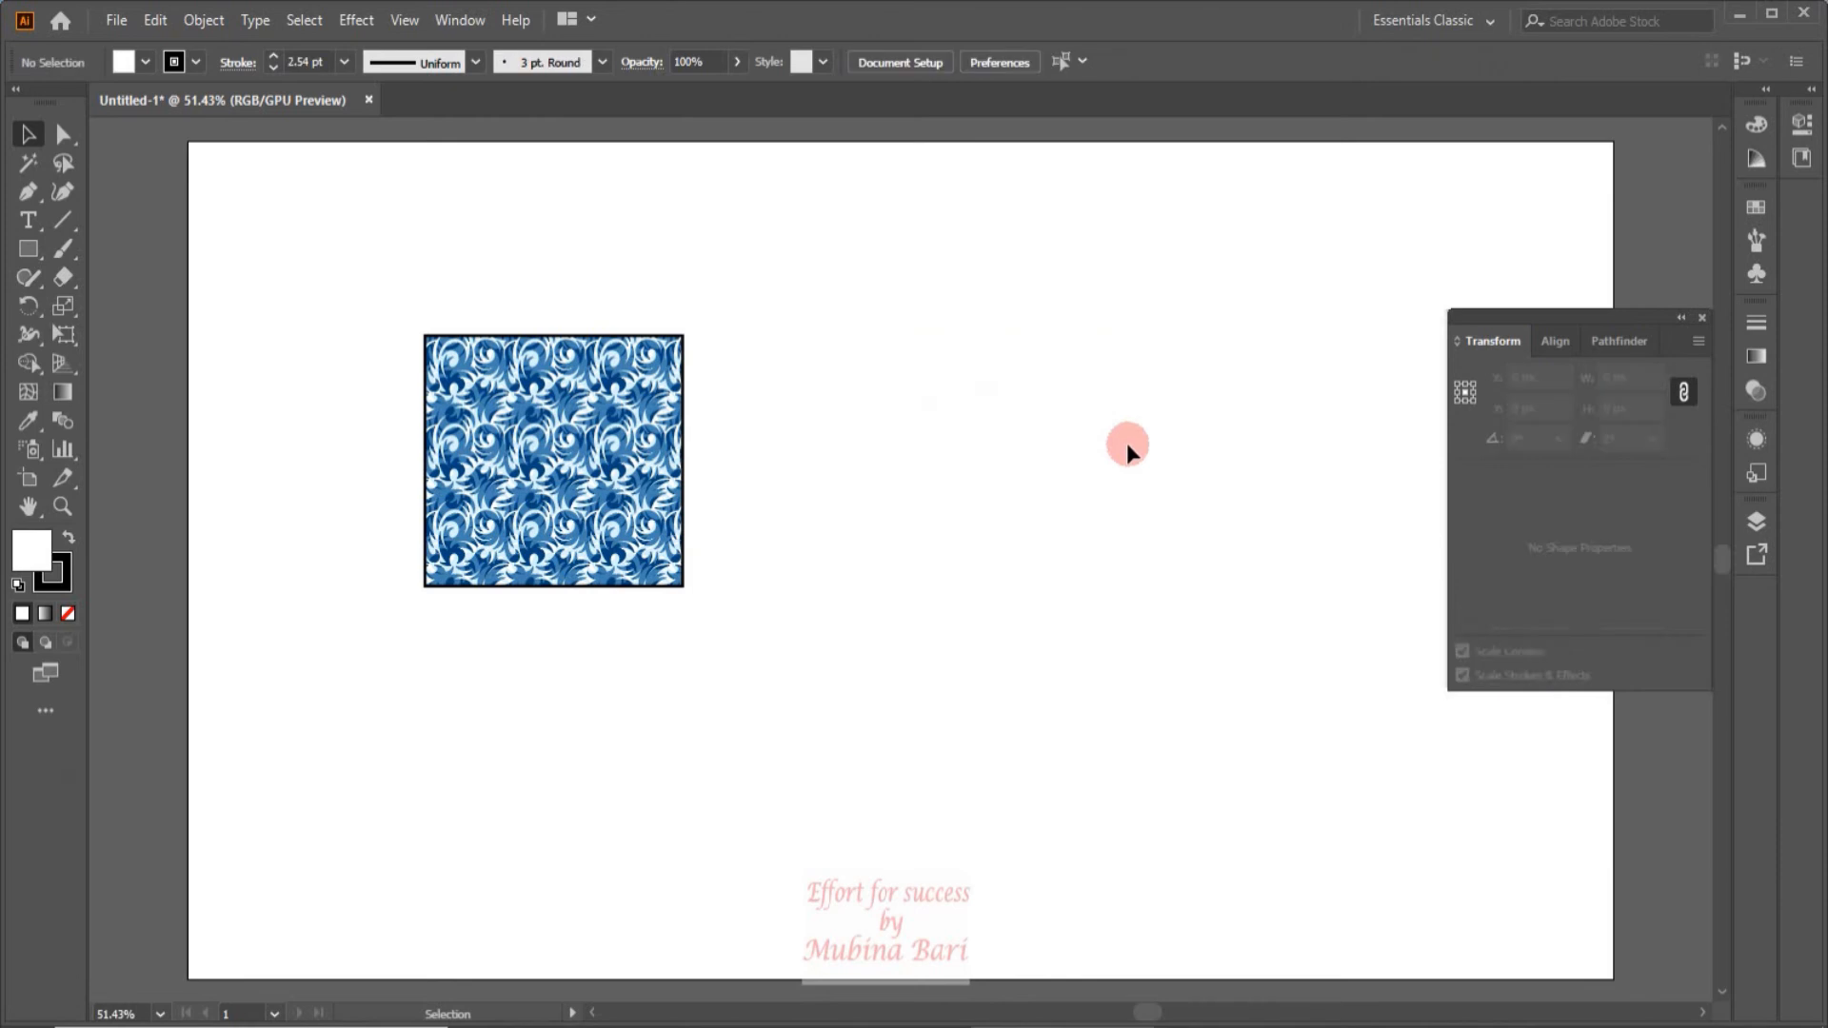
{"action": "left_click", "coordinate": [1699, 342]}
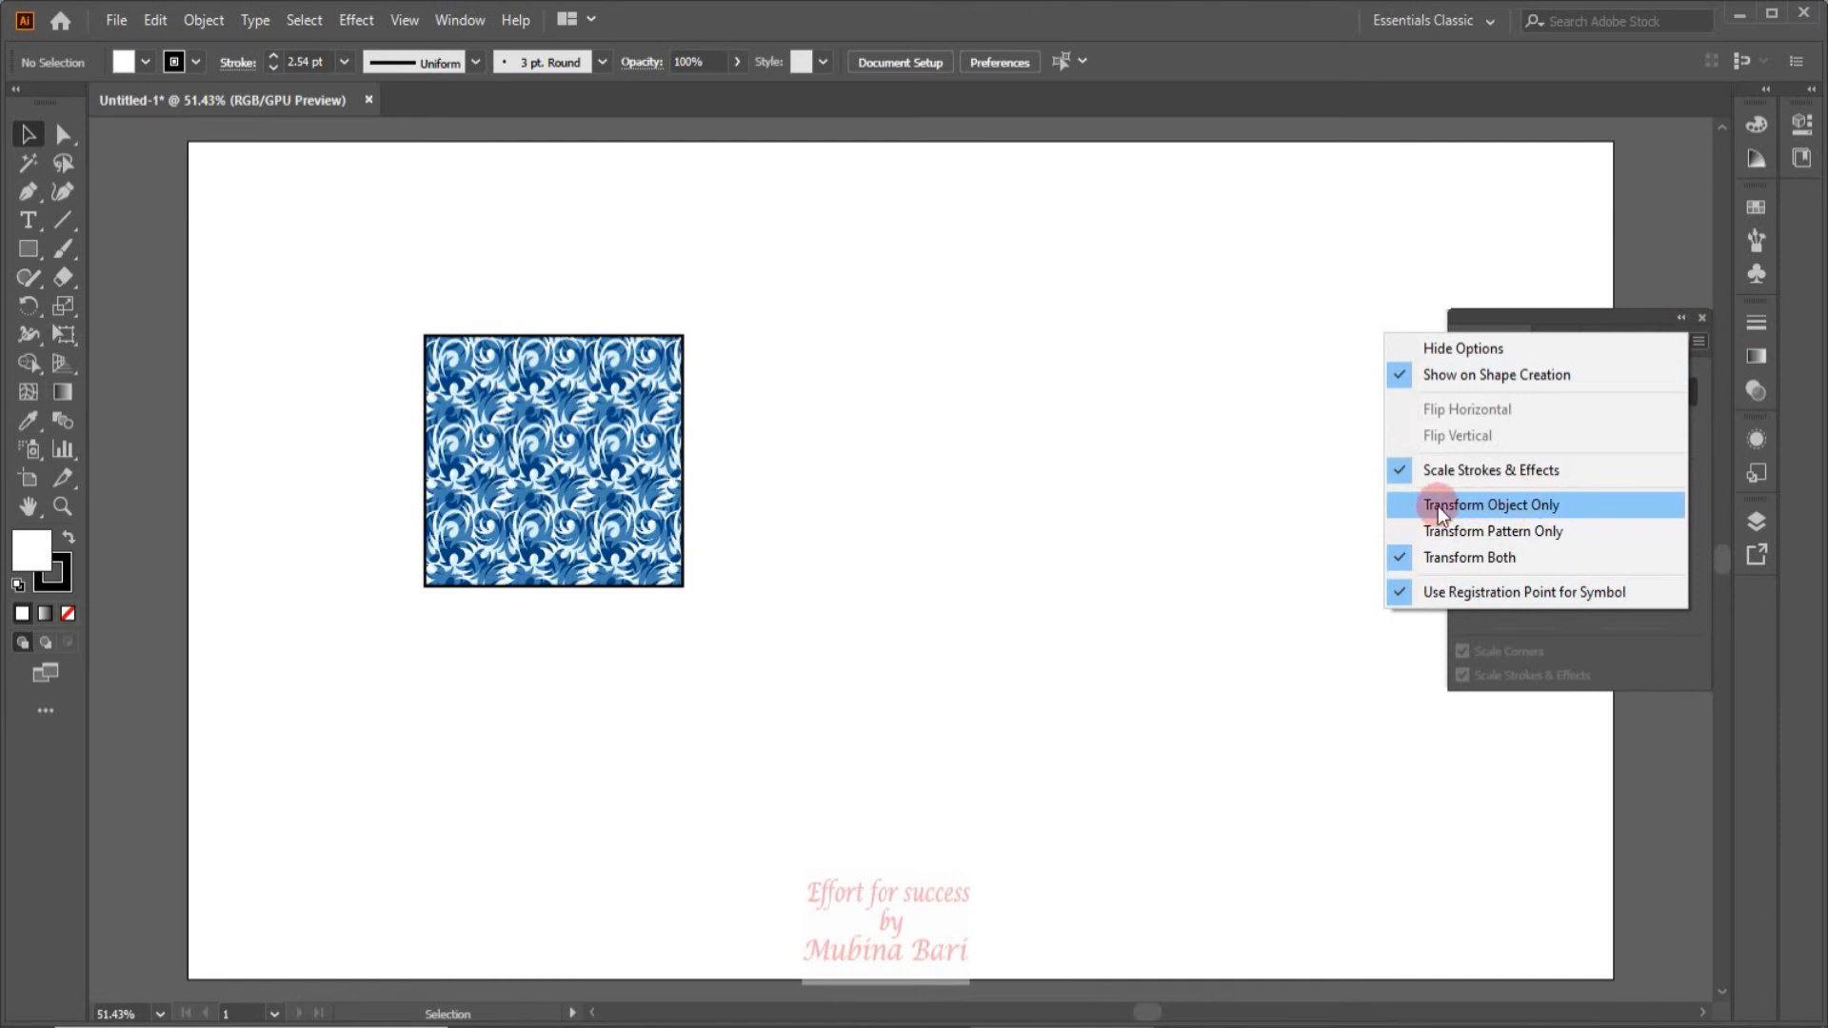
{"action": "left_click", "coordinate": [1402, 506]}
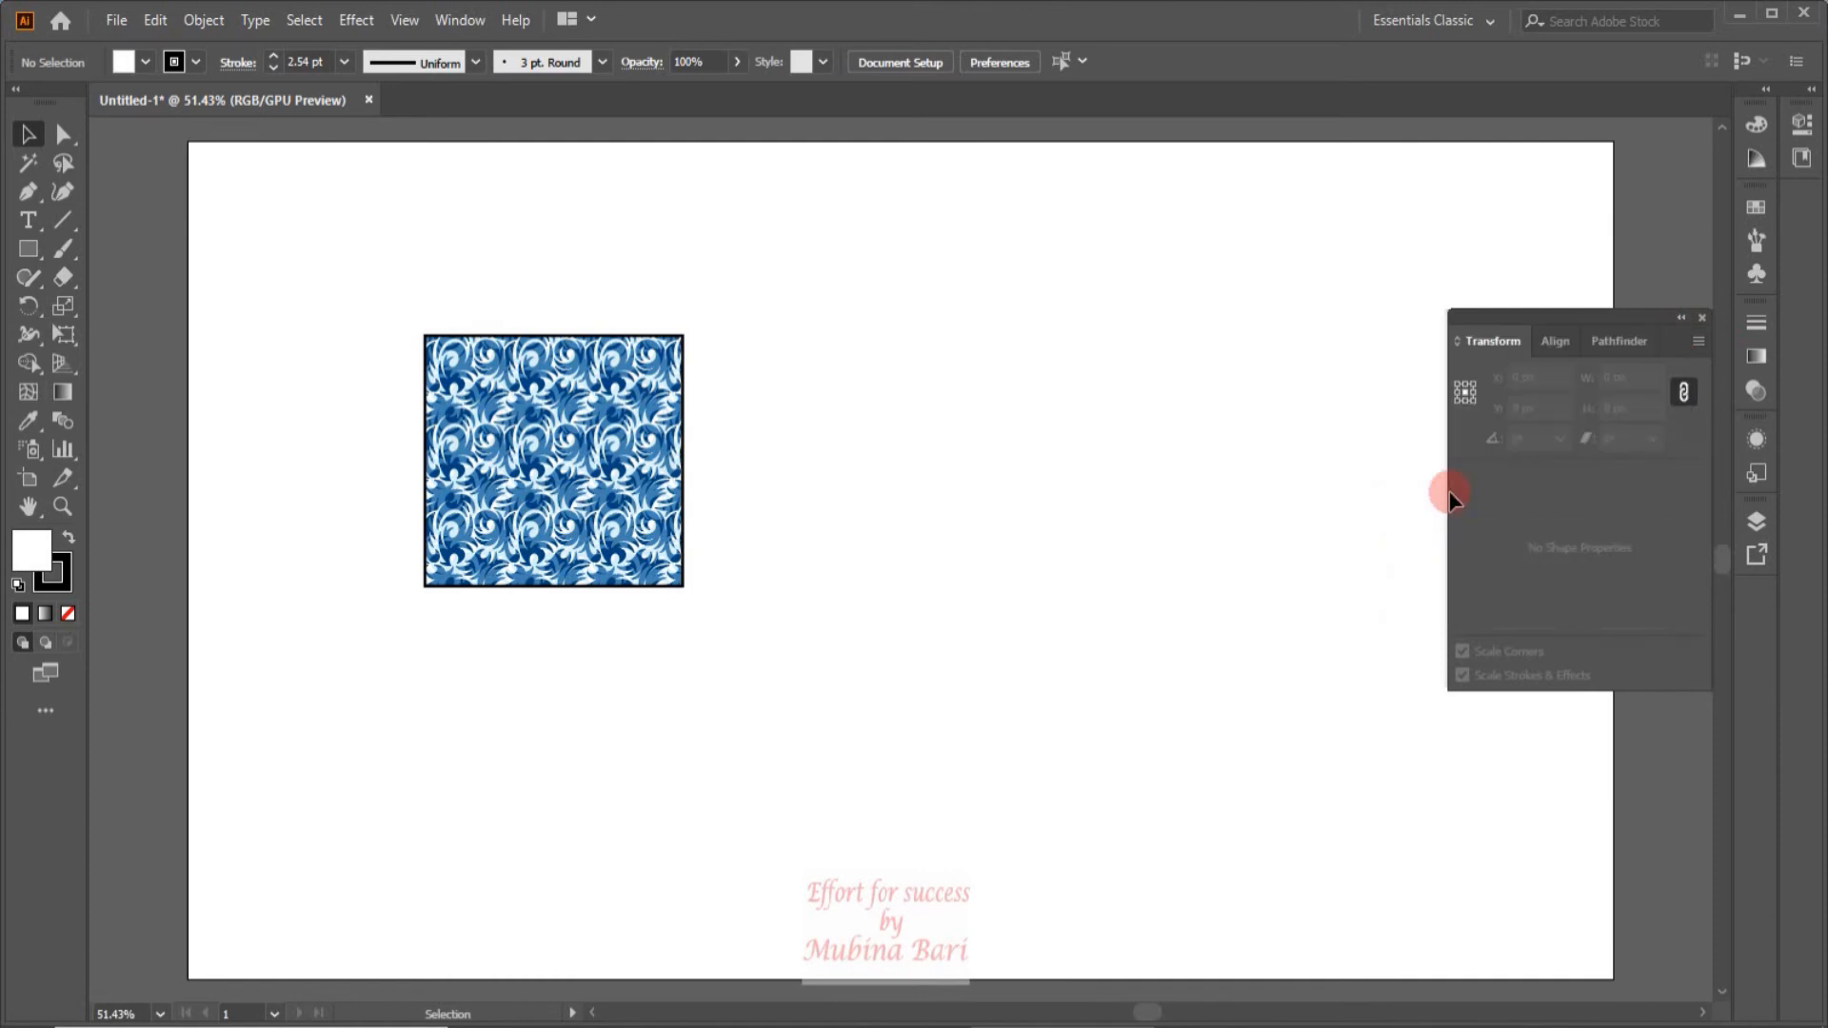
{"action": "left_click", "coordinate": [1699, 343]}
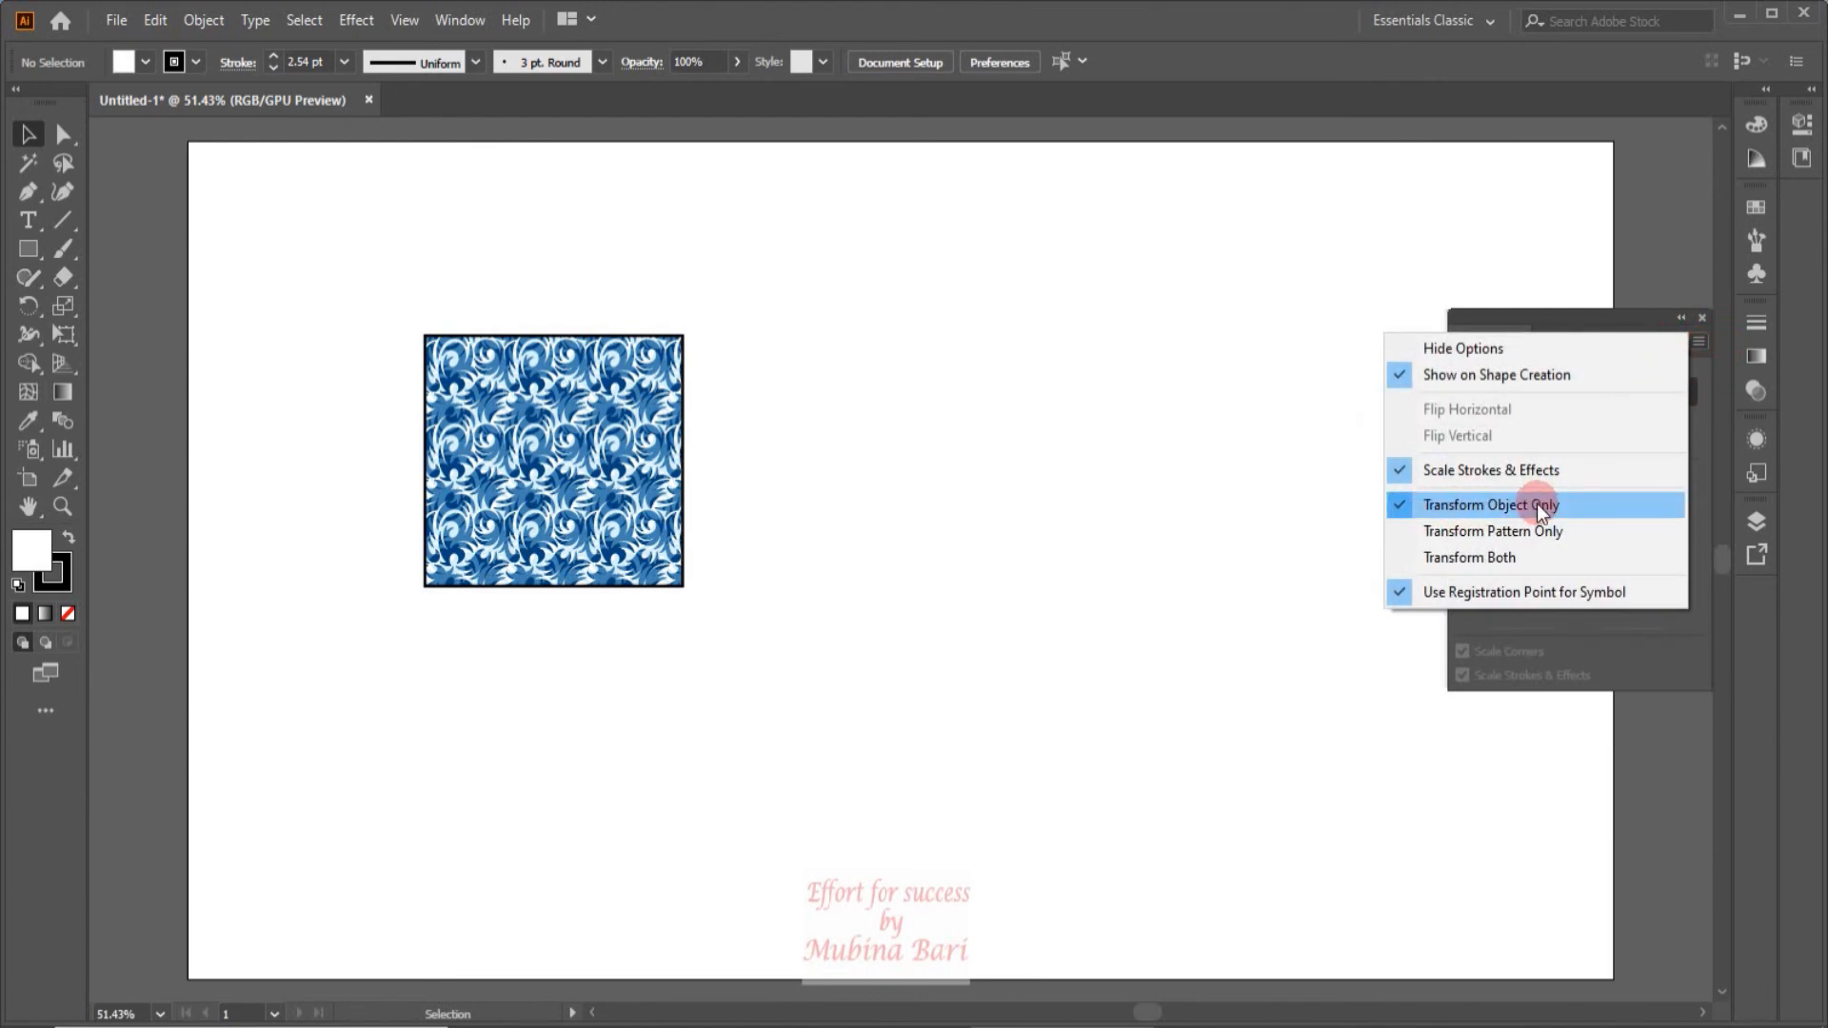
Step: Rotate the pattern-filled rectangle by 60°
{"action": "left_click", "coordinate": [604, 591]}
{"action": "left_click", "coordinate": [1560, 439]}
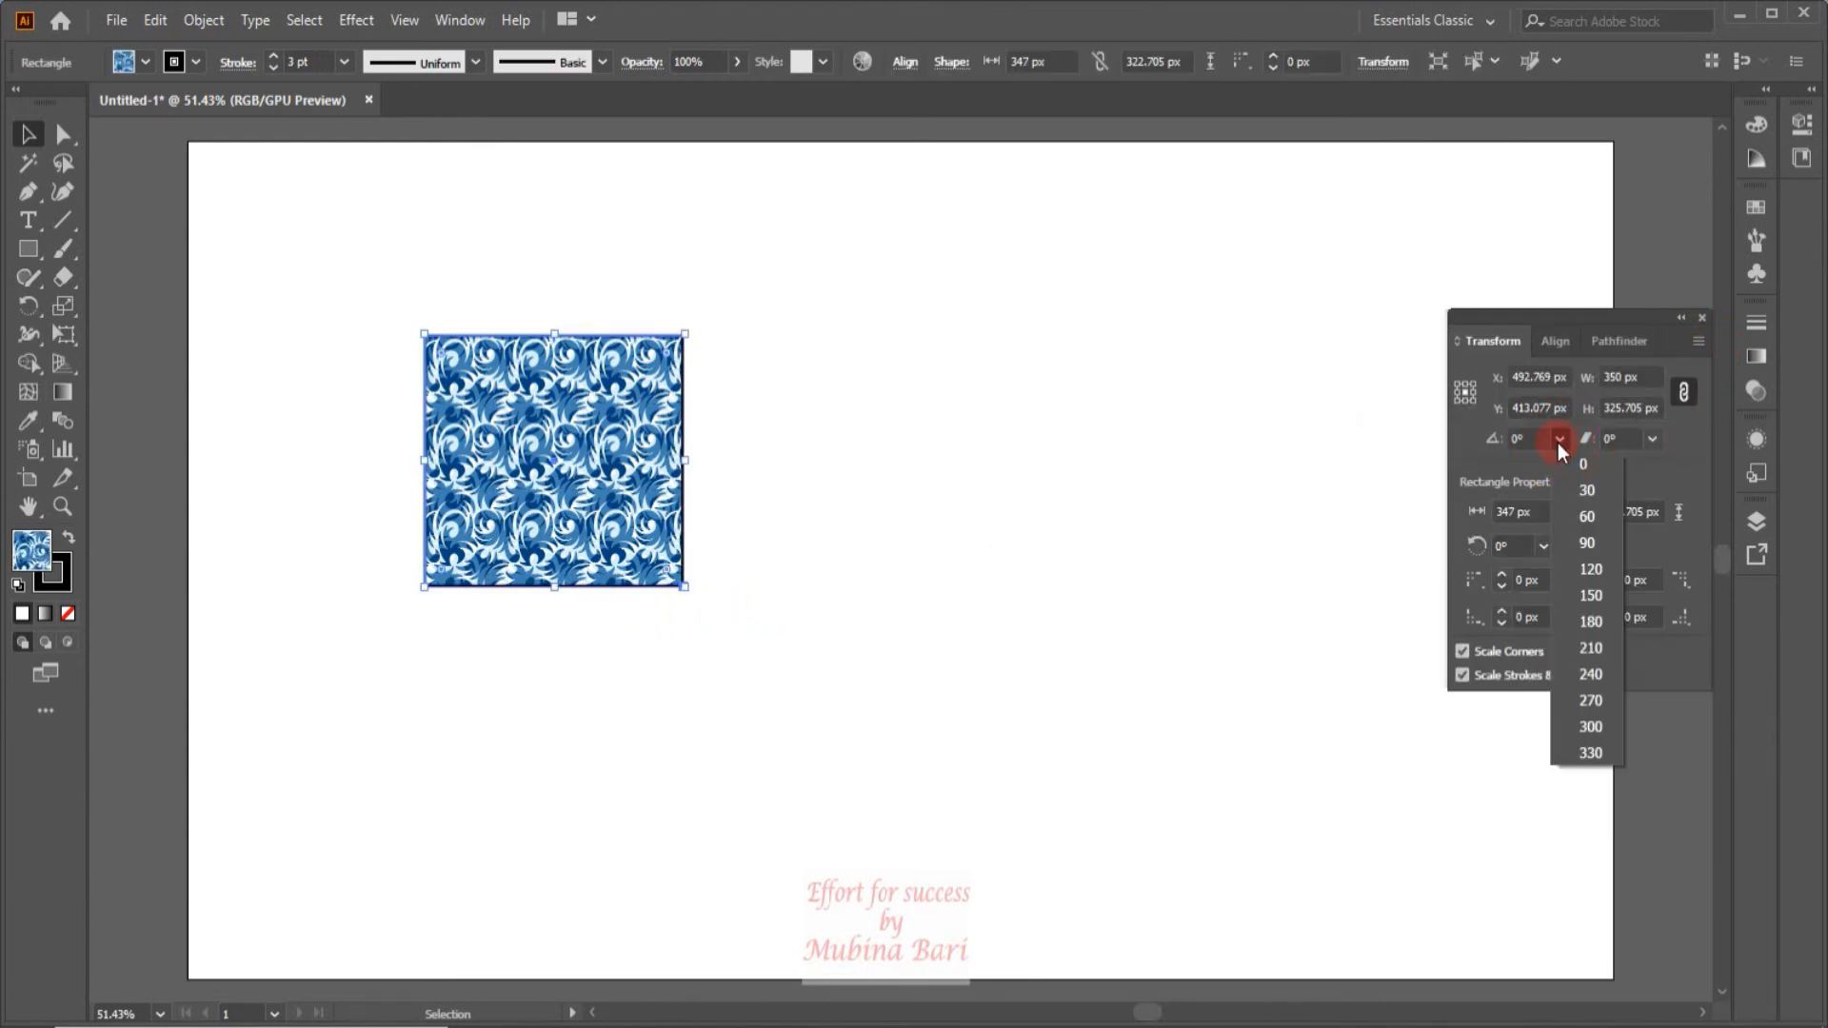
{"action": "left_click", "coordinate": [1584, 516]}
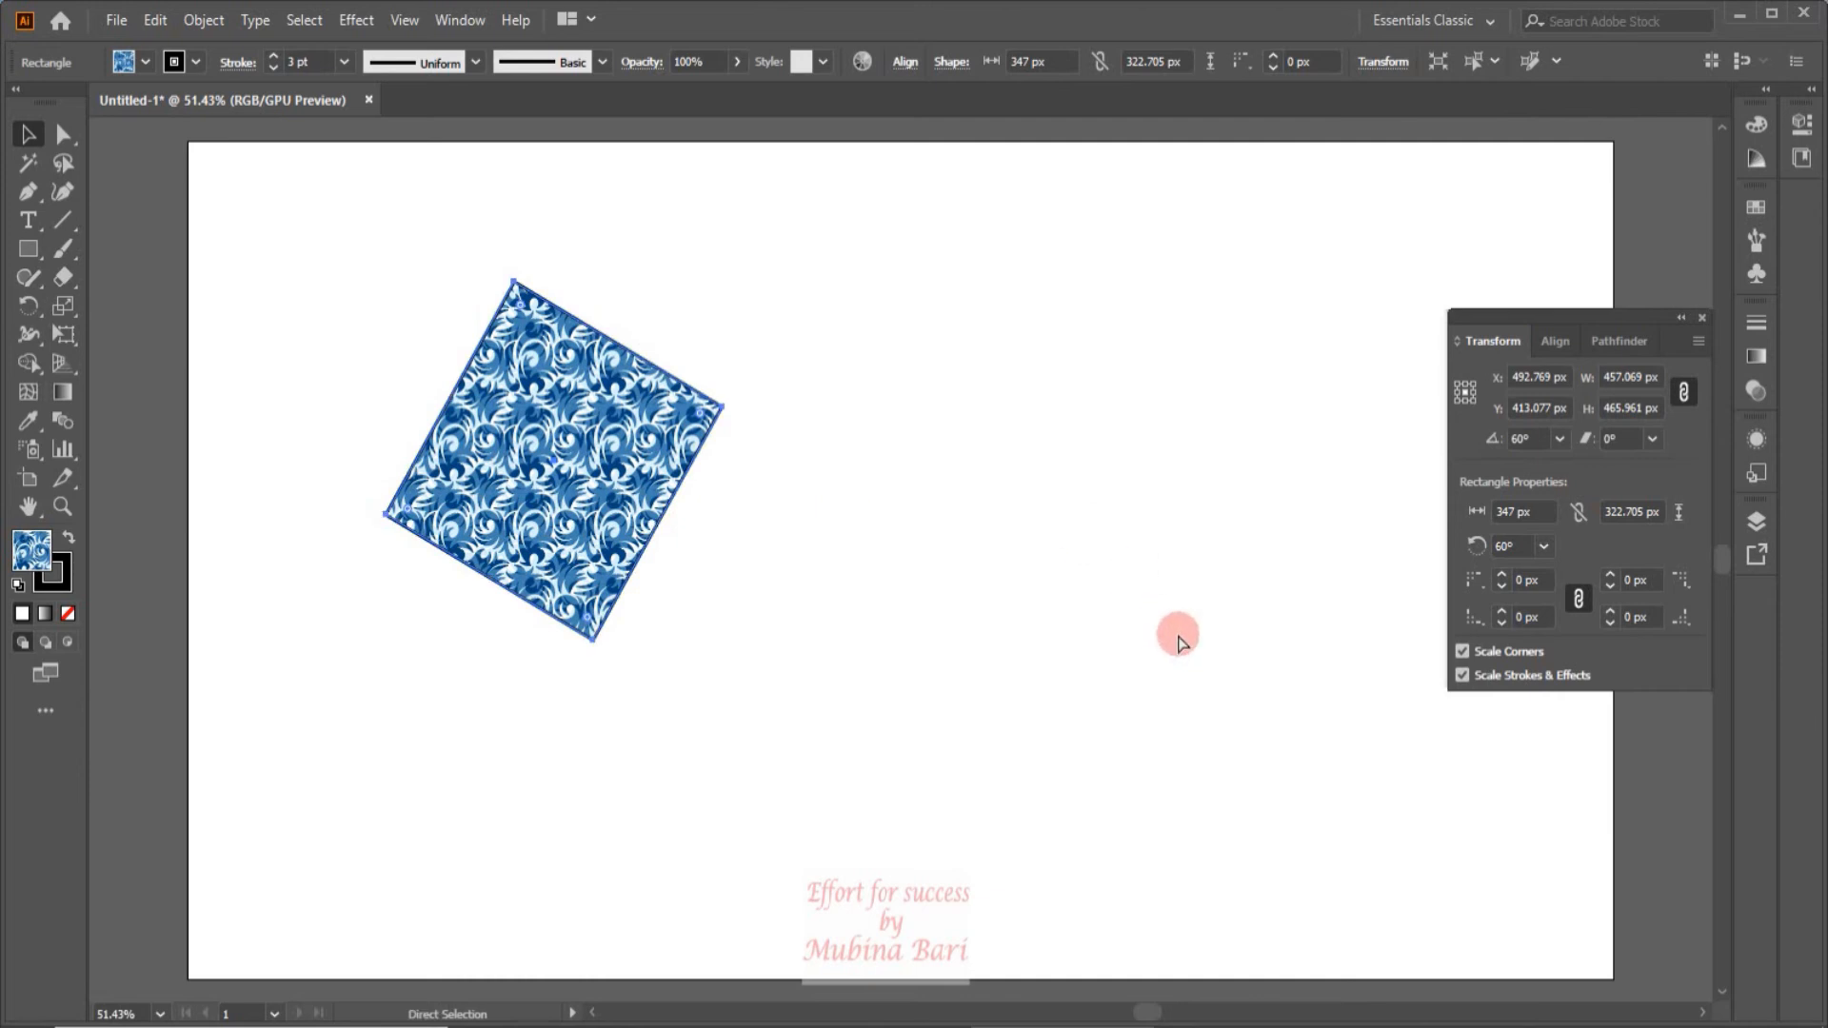
Step: Undo the rotation and try scaling the pattern-filled rectangle up to about 580 by 491 px
{"action": "key", "text": "ctrl+z"}
{"action": "left_click", "coordinate": [1194, 492]}
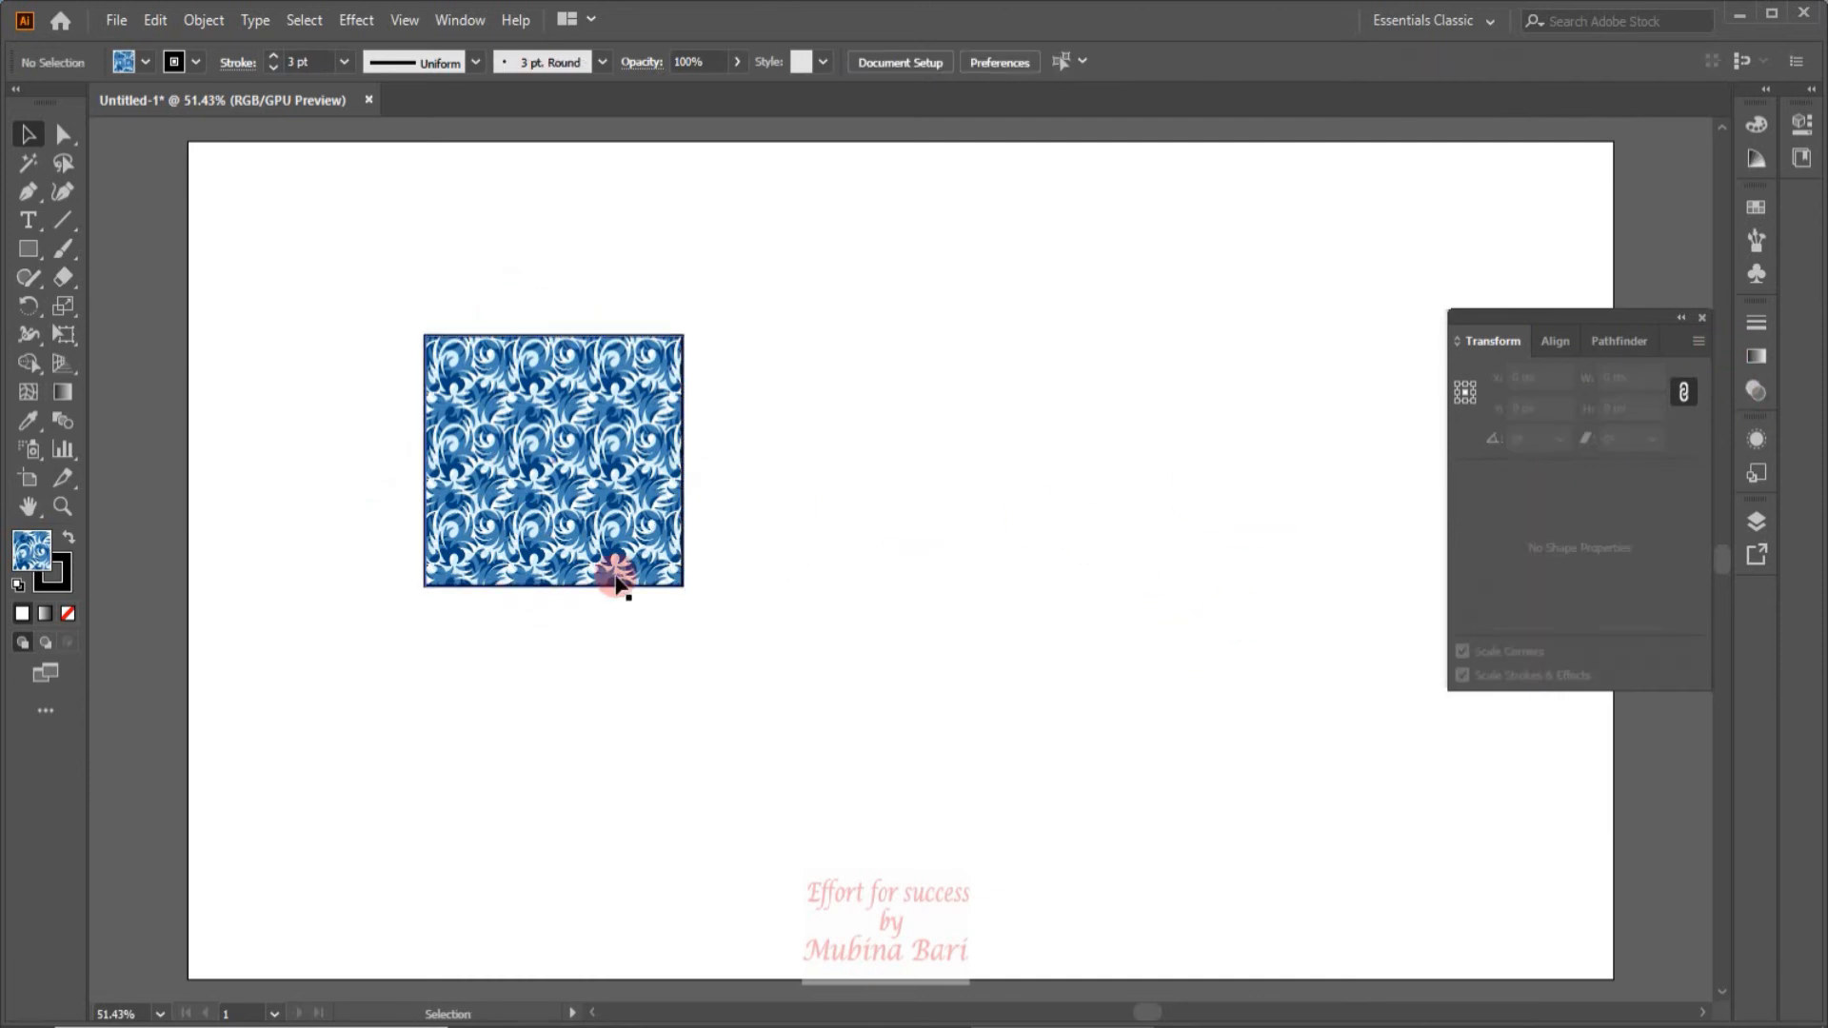
{"action": "left_click", "coordinate": [616, 575]}
{"action": "left_click_drag", "start_coordinate": [687, 582], "coordinate": [857, 717]}
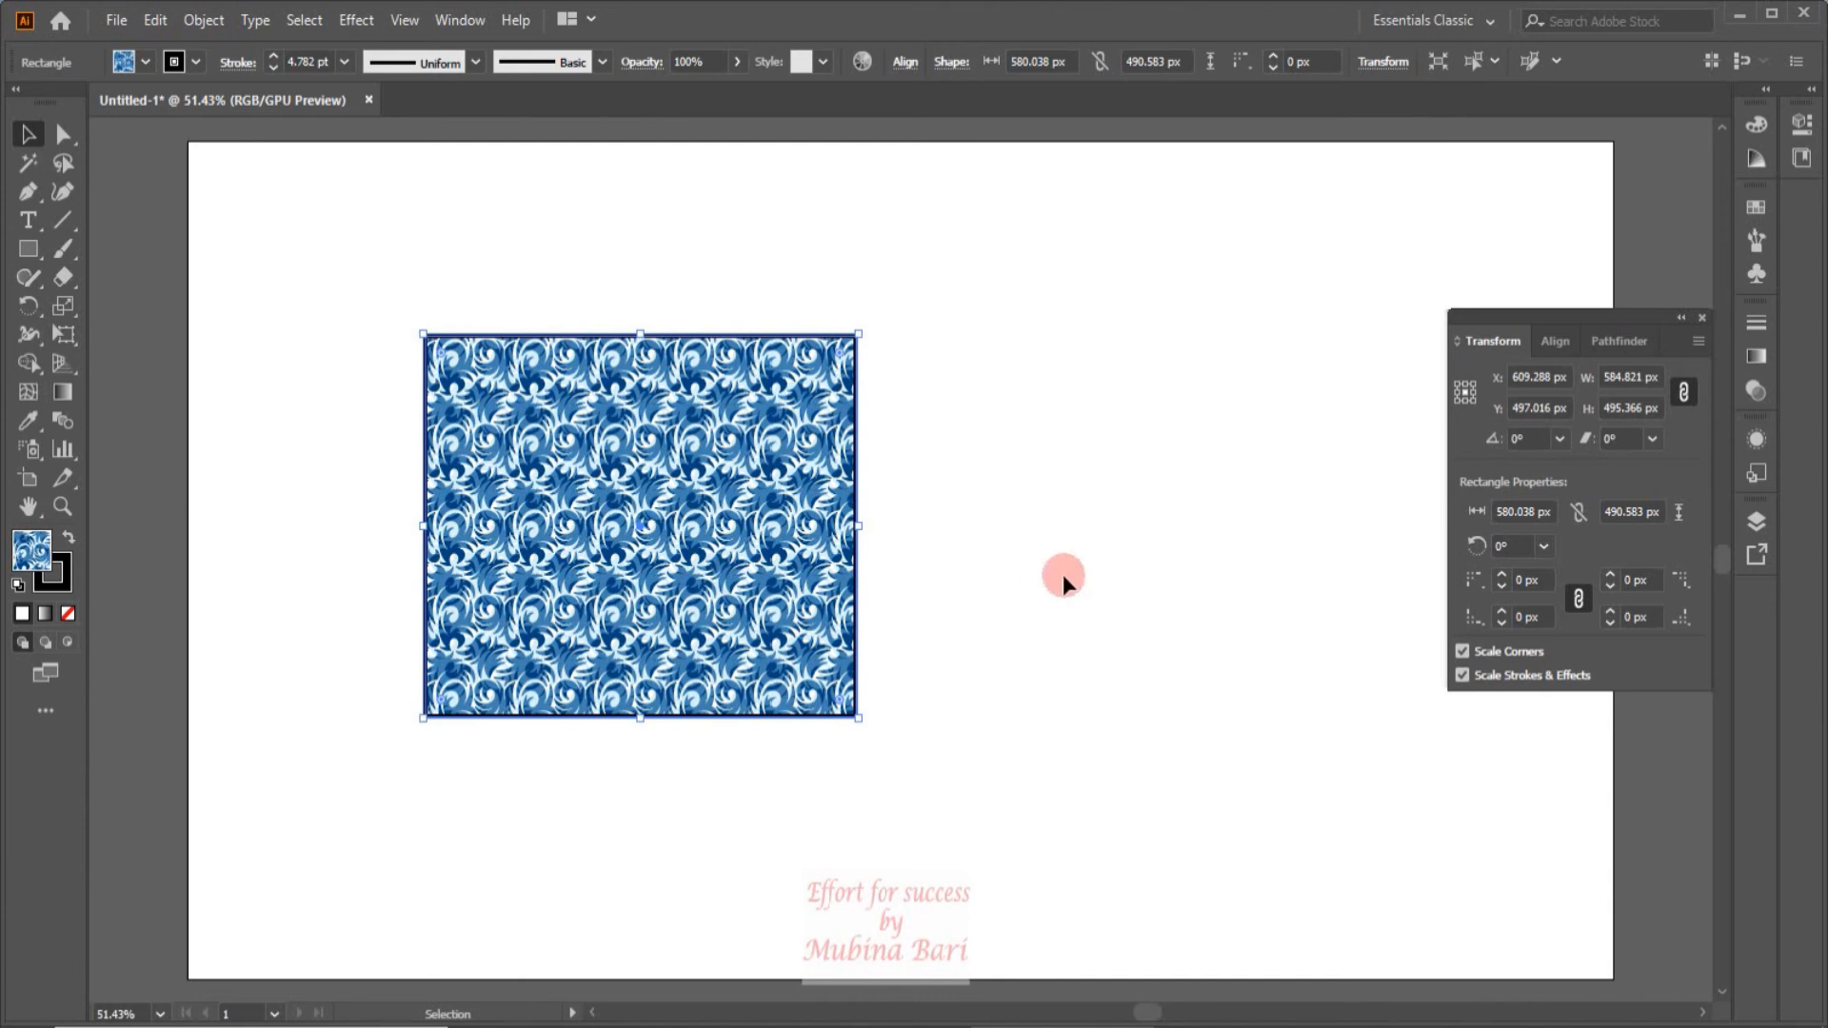
{"action": "key", "text": "ctrl+z"}
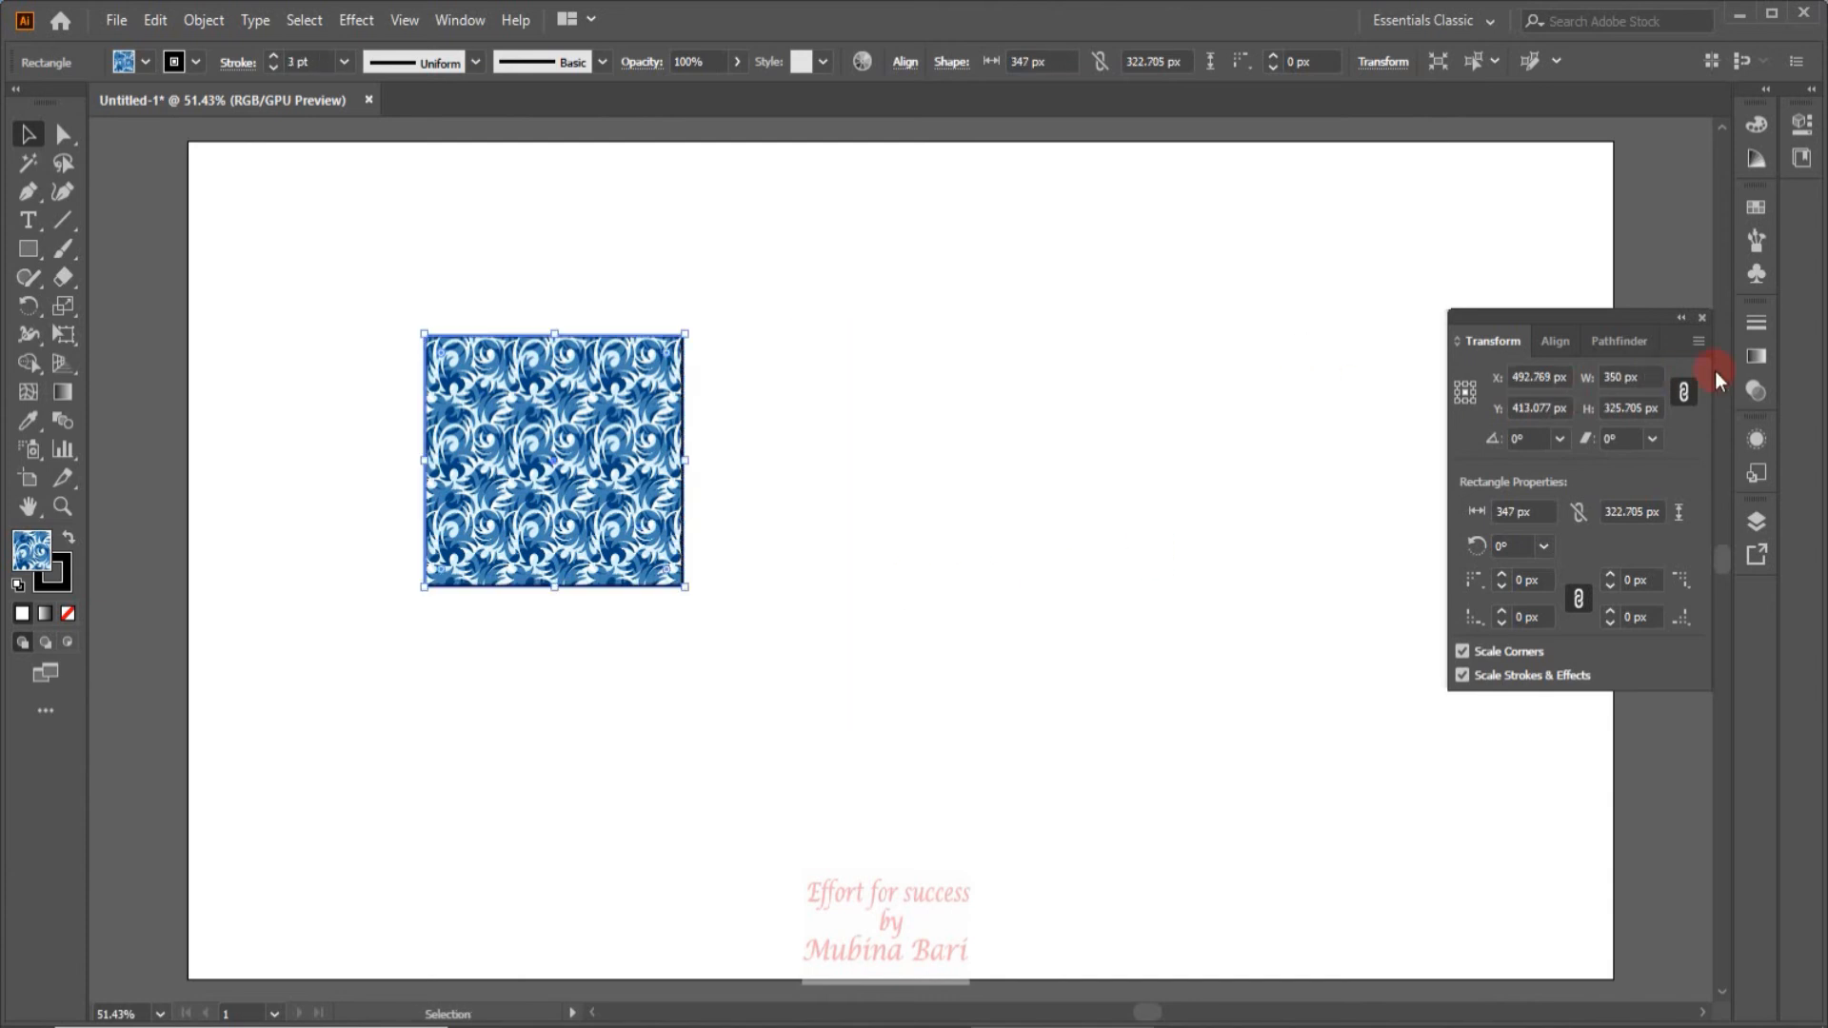
Step: Set the transform mode to Transform Pattern Only and rotate the rectangle's pattern by 60°
{"action": "left_click", "coordinate": [1698, 341]}
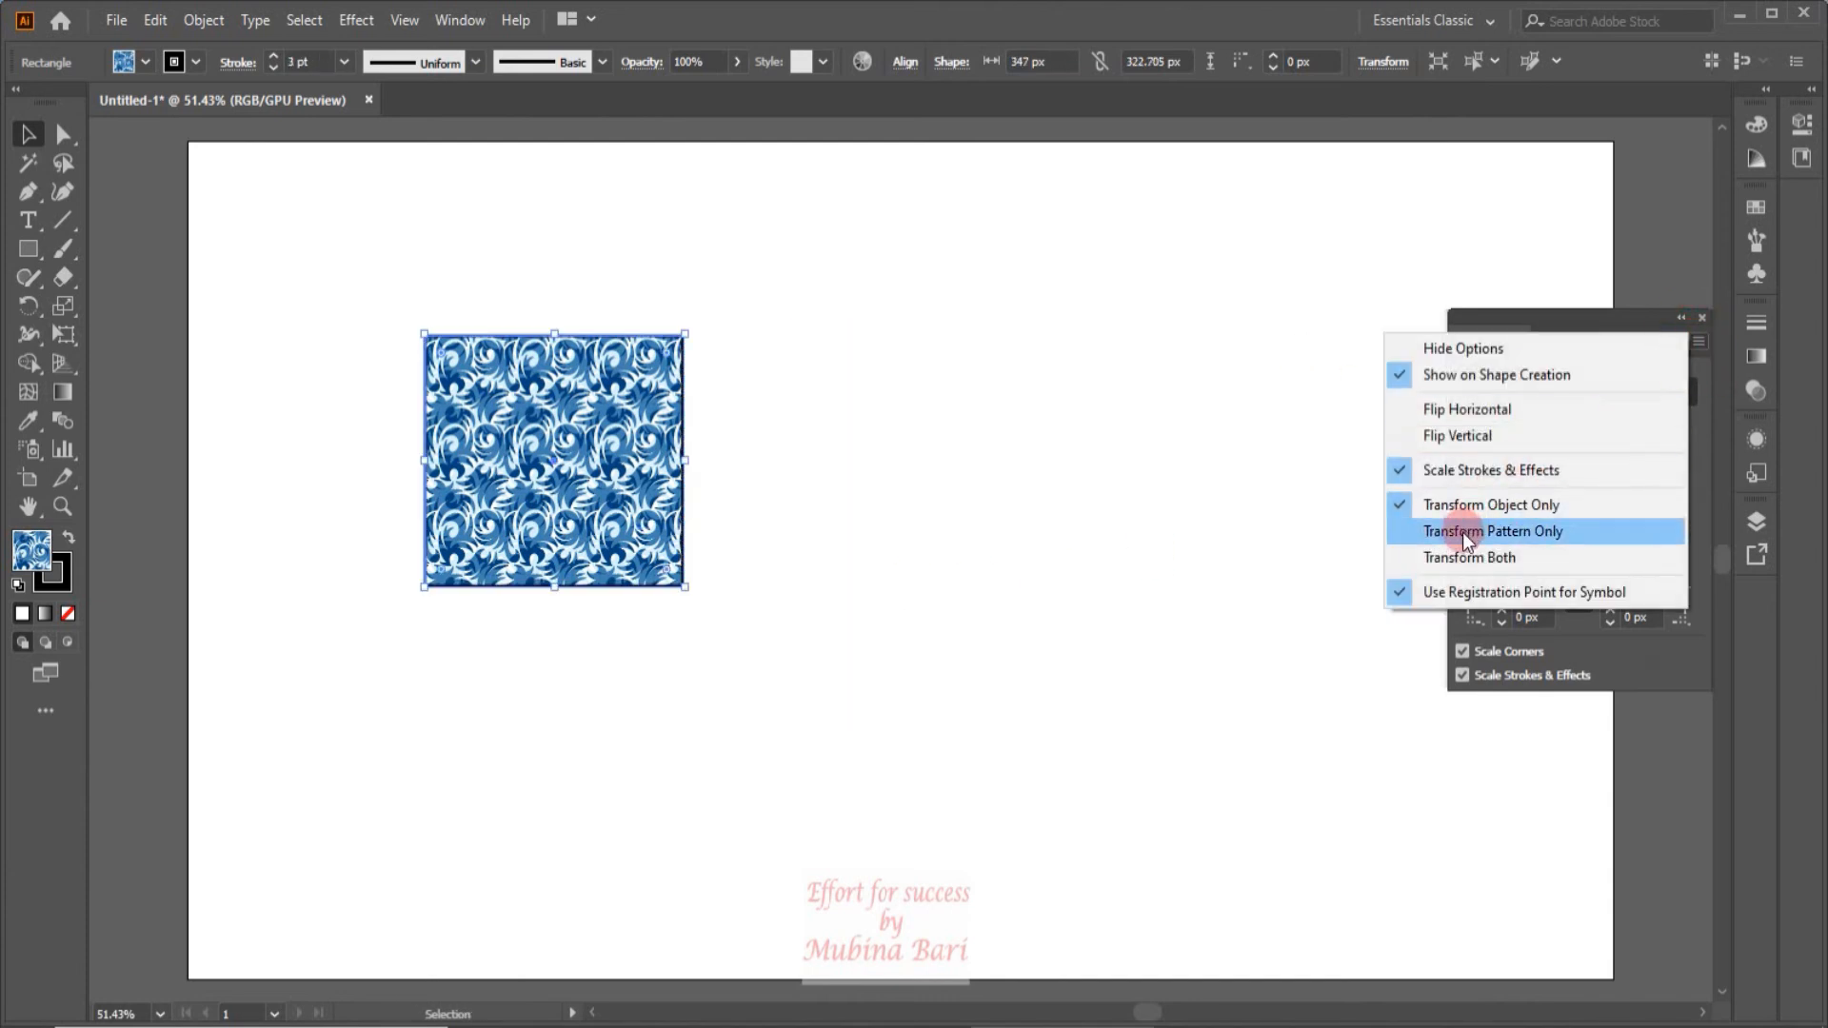
{"action": "left_click", "coordinate": [1401, 539]}
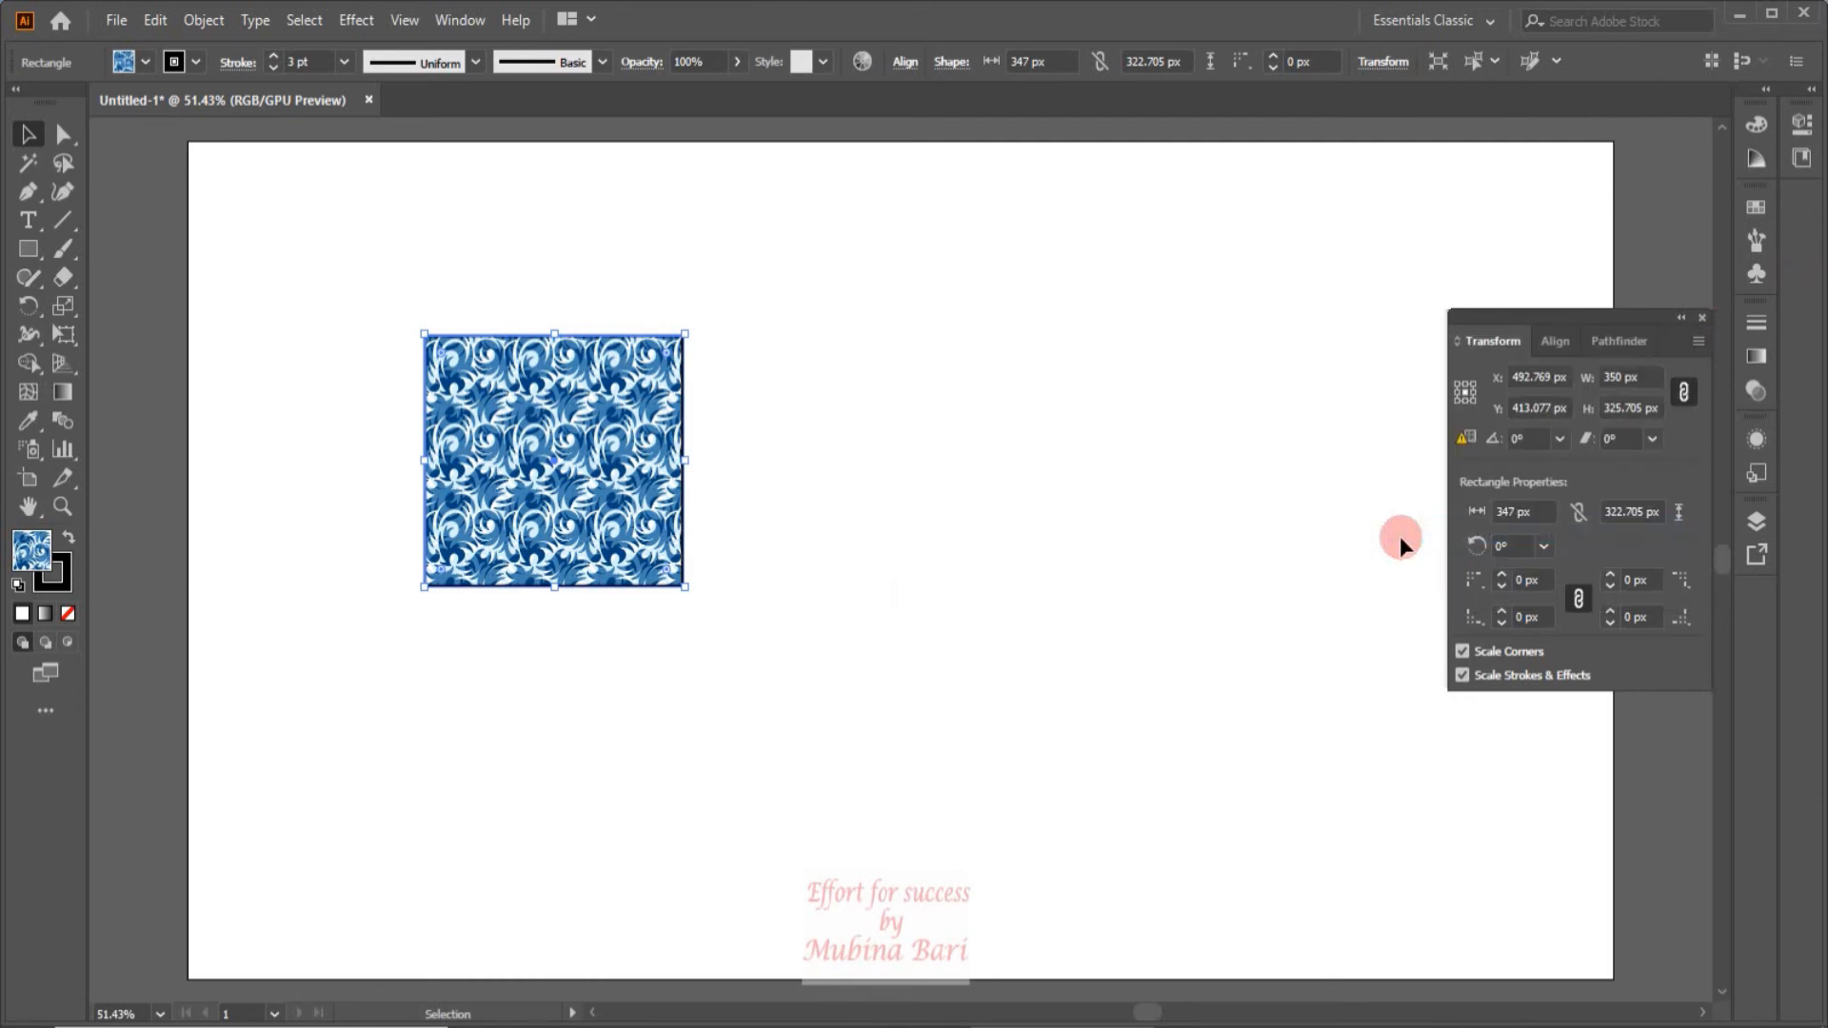
{"action": "left_click", "coordinate": [1561, 439]}
{"action": "left_click", "coordinate": [1586, 515]}
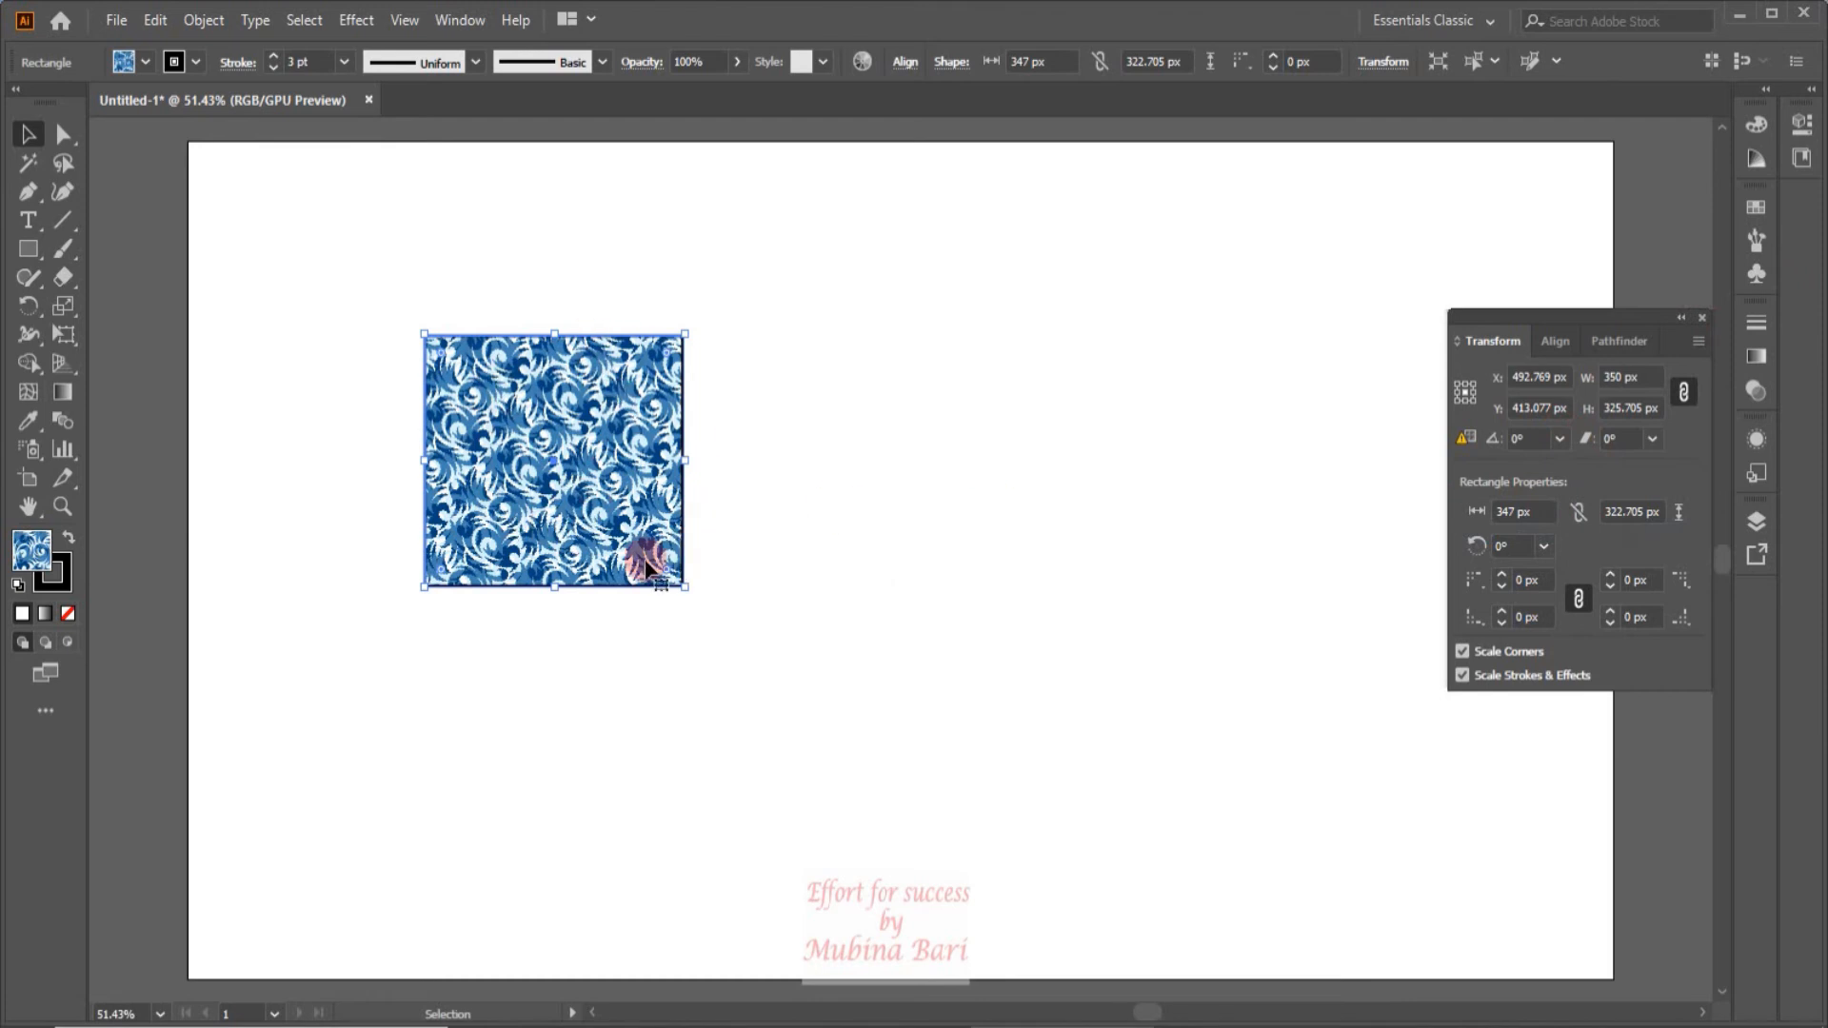
Step: Try scaling the rectangle up to about 562 by 469 px, and undo both the scaling and the pattern rotation
{"action": "left_click_drag", "start_coordinate": [686, 584], "coordinate": [843, 700]}
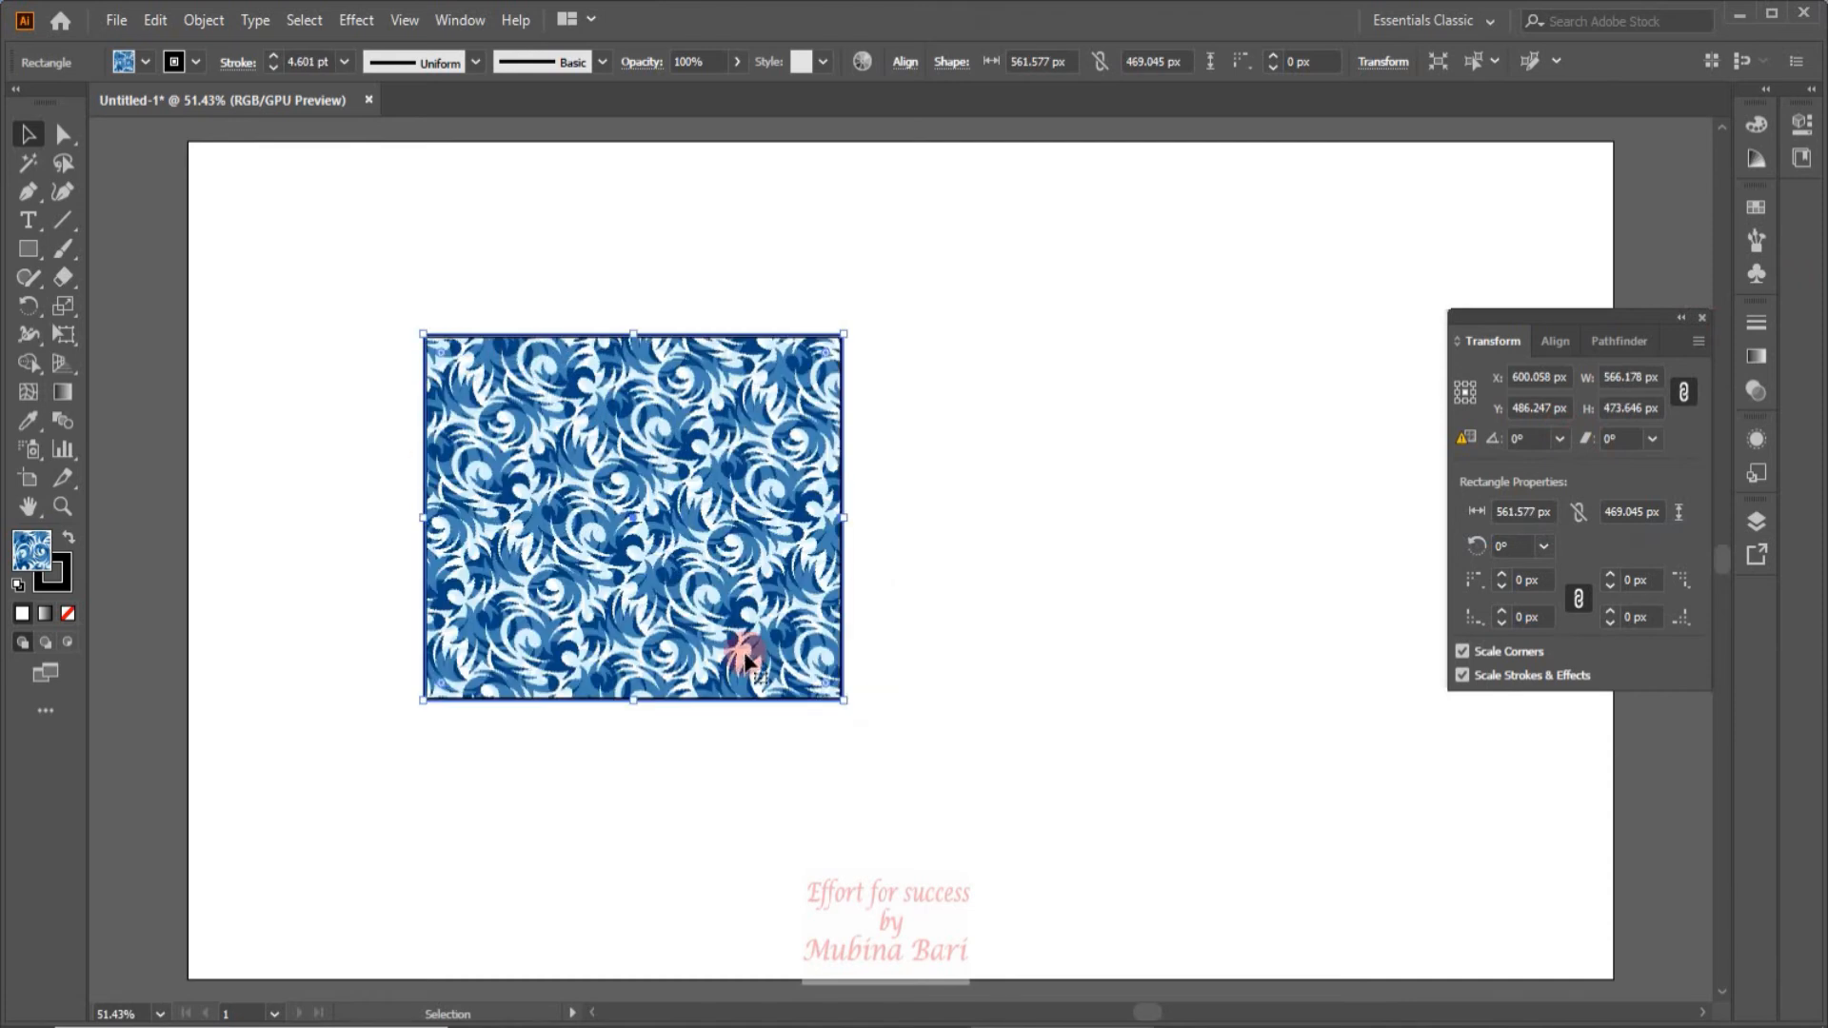
{"action": "key", "text": "a"}
{"action": "key", "text": "ctrl+z"}
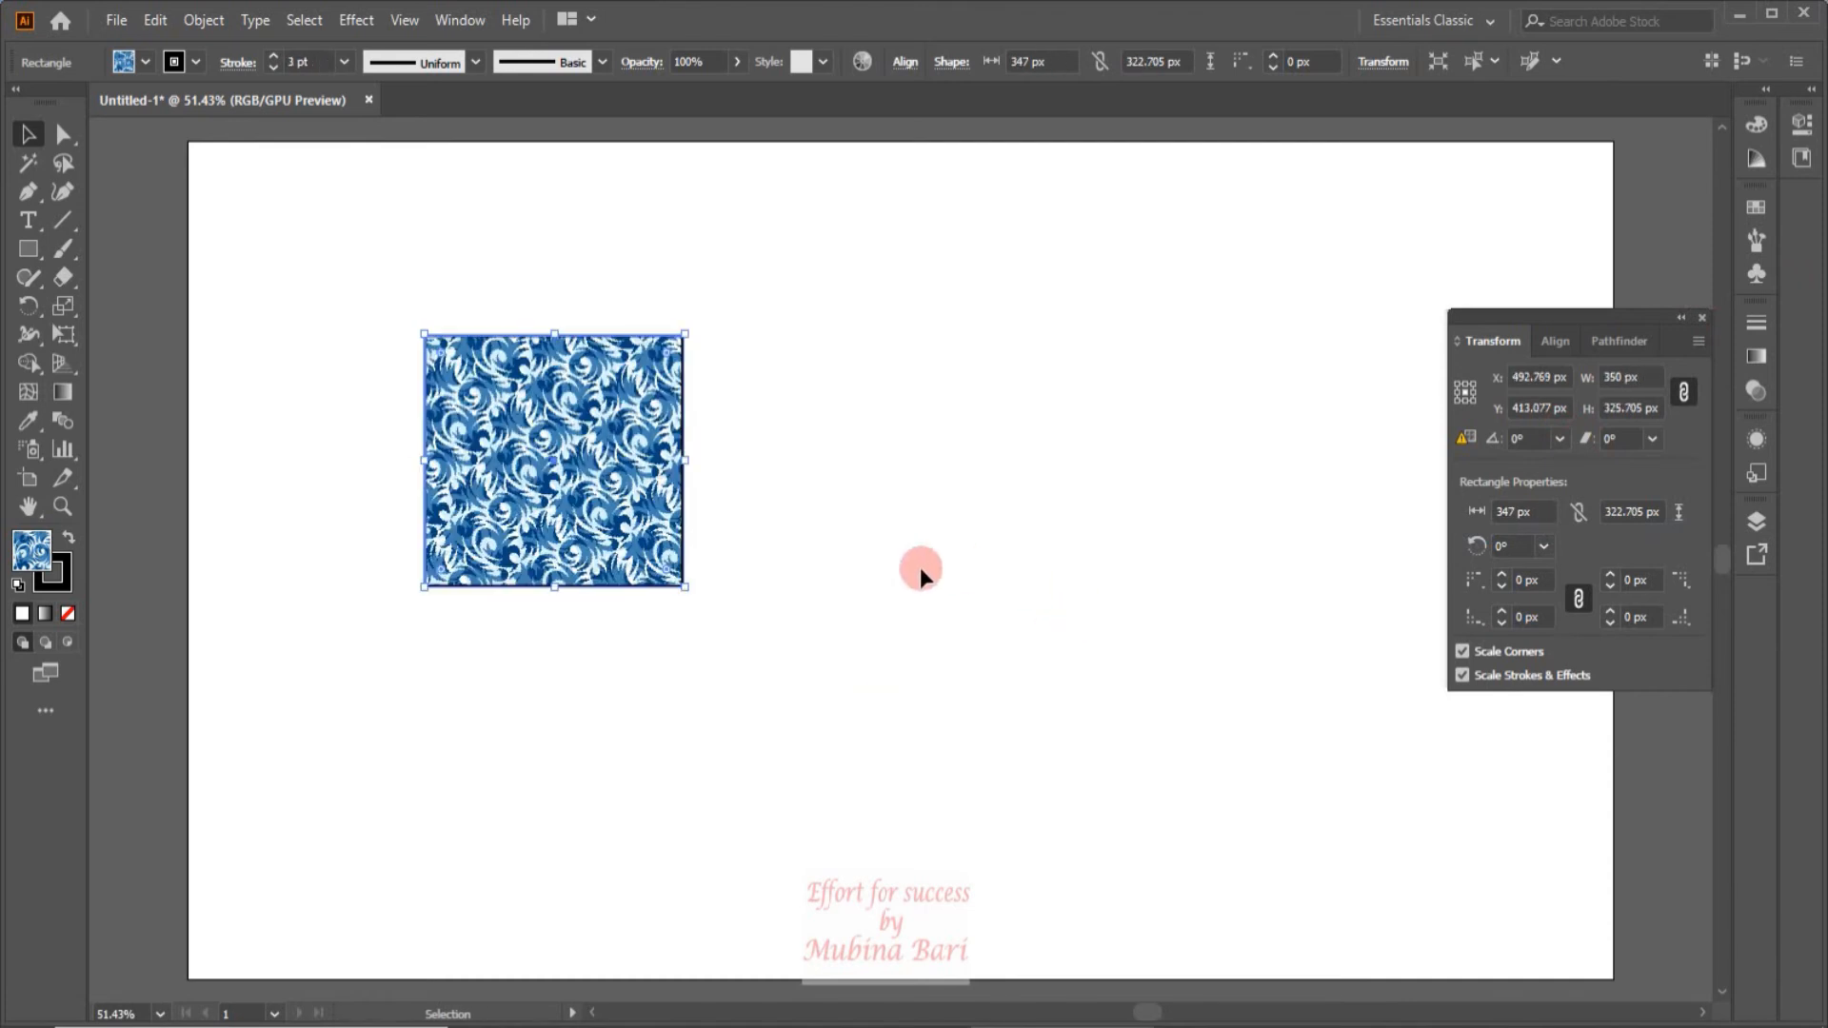
{"action": "key", "text": "ctrl+z"}
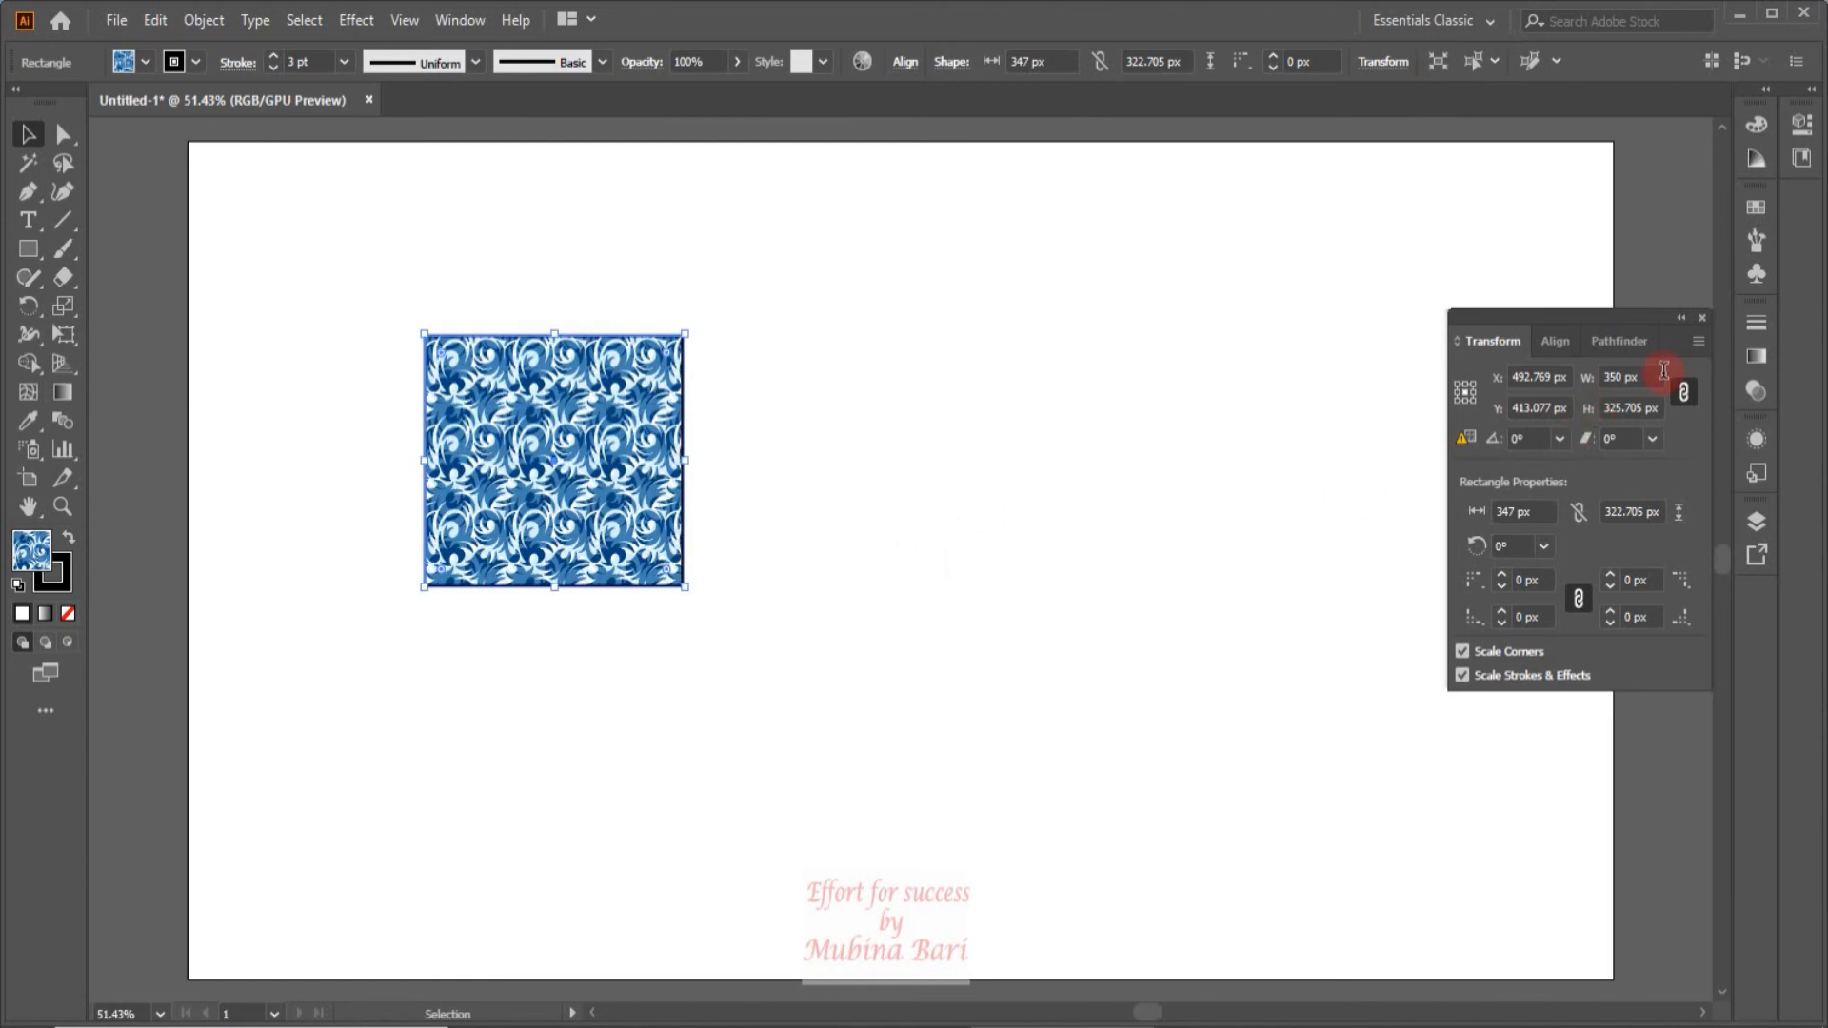
Step: Set the transform mode to Transform Both and try rotating the rectangle together with its pattern by 60°
{"action": "left_click", "coordinate": [1701, 343]}
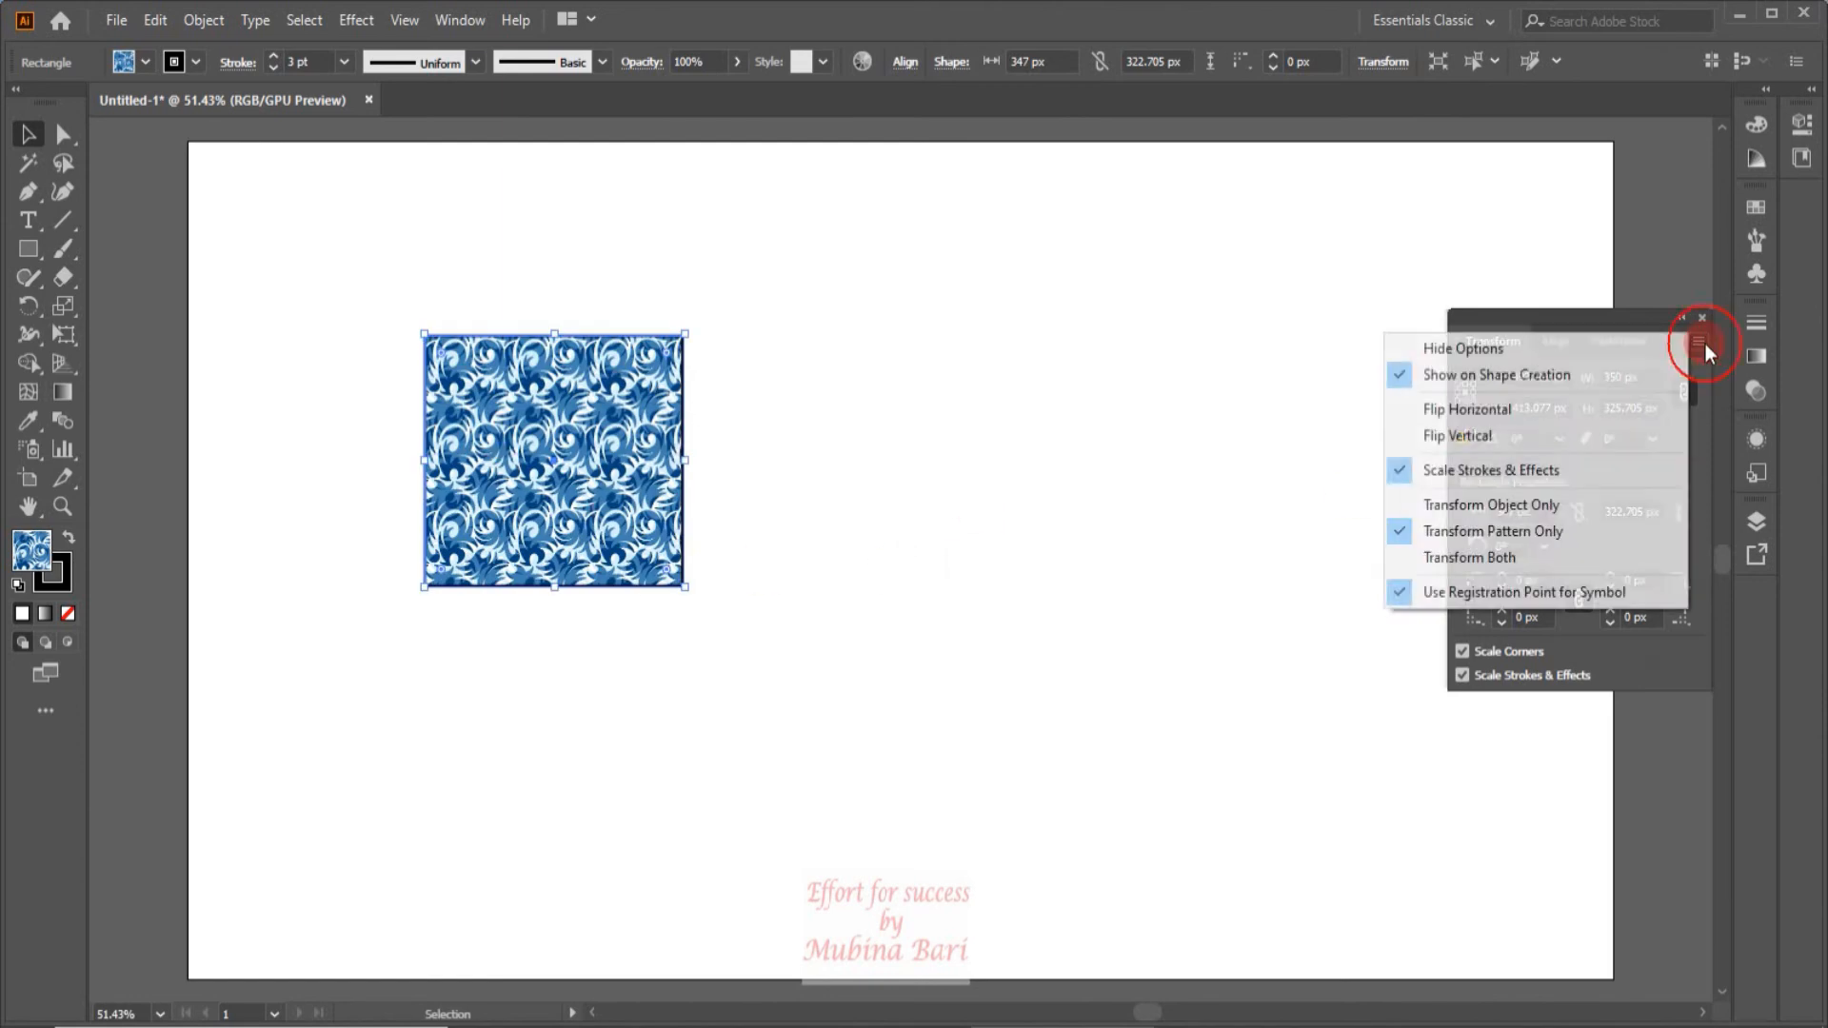
{"action": "left_click", "coordinate": [1398, 561]}
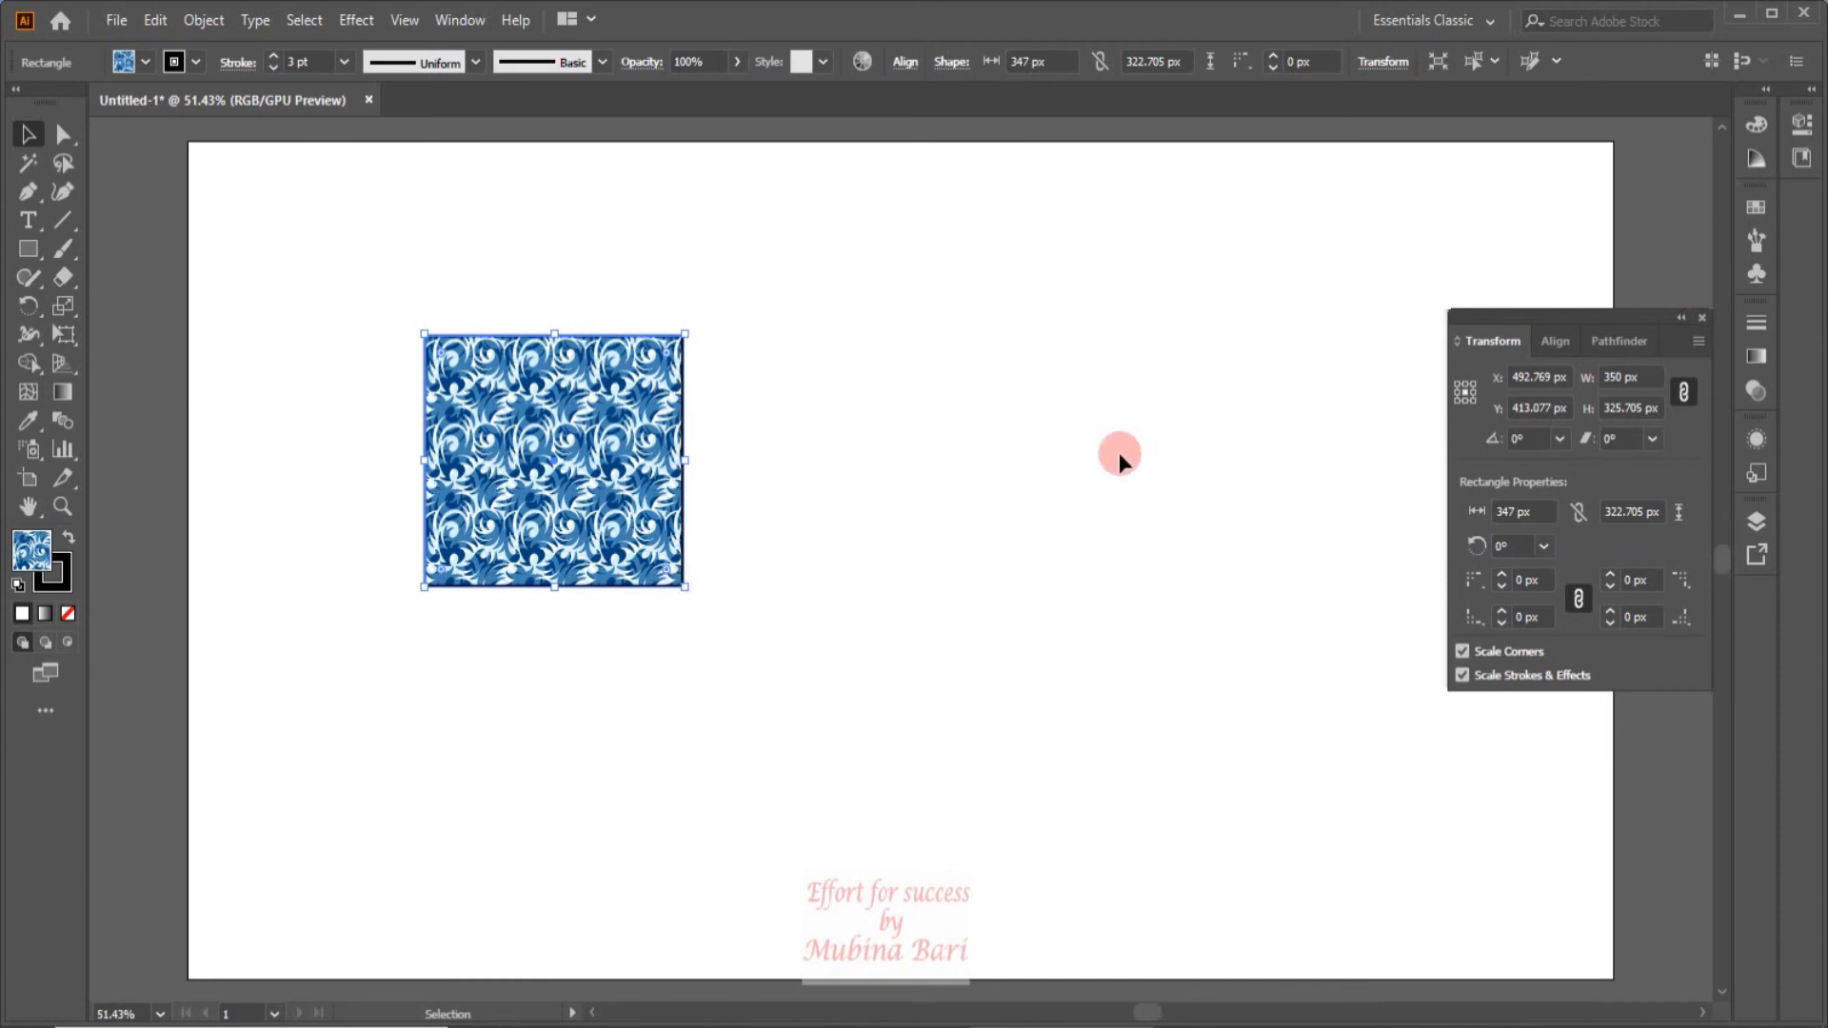
{"action": "left_click", "coordinate": [1561, 438]}
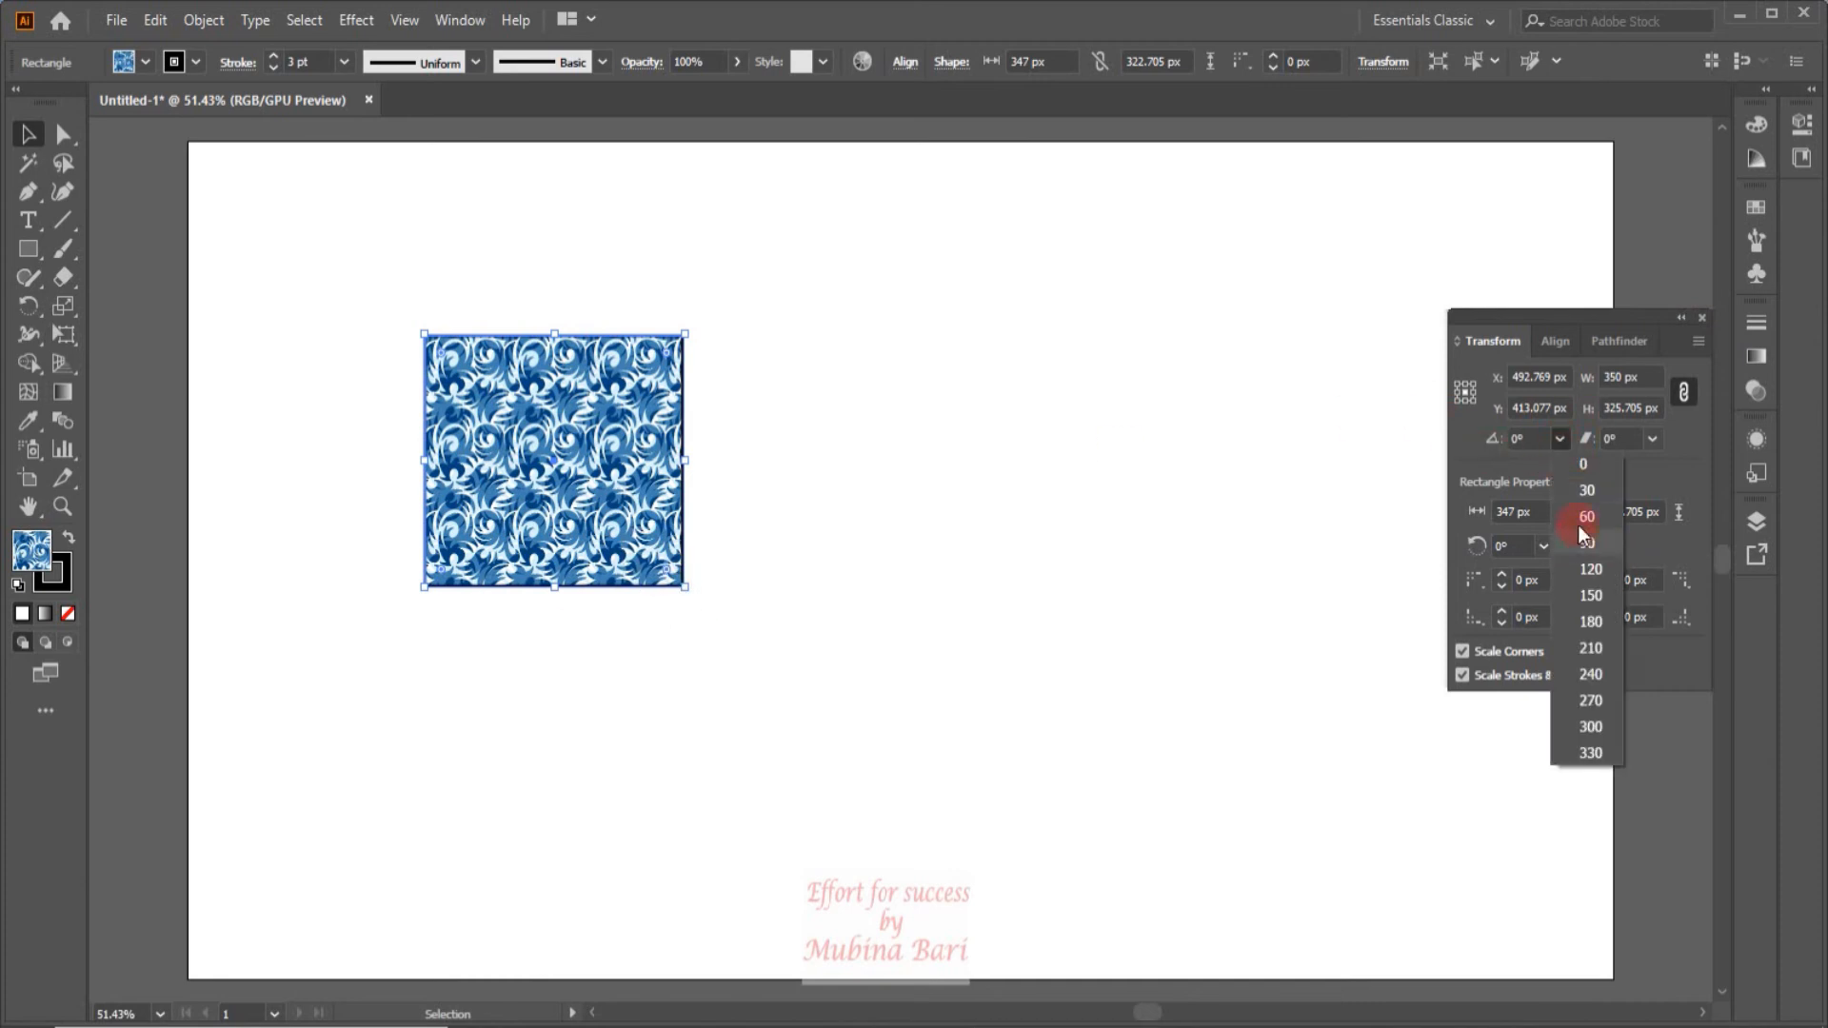
{"action": "left_click", "coordinate": [1585, 516]}
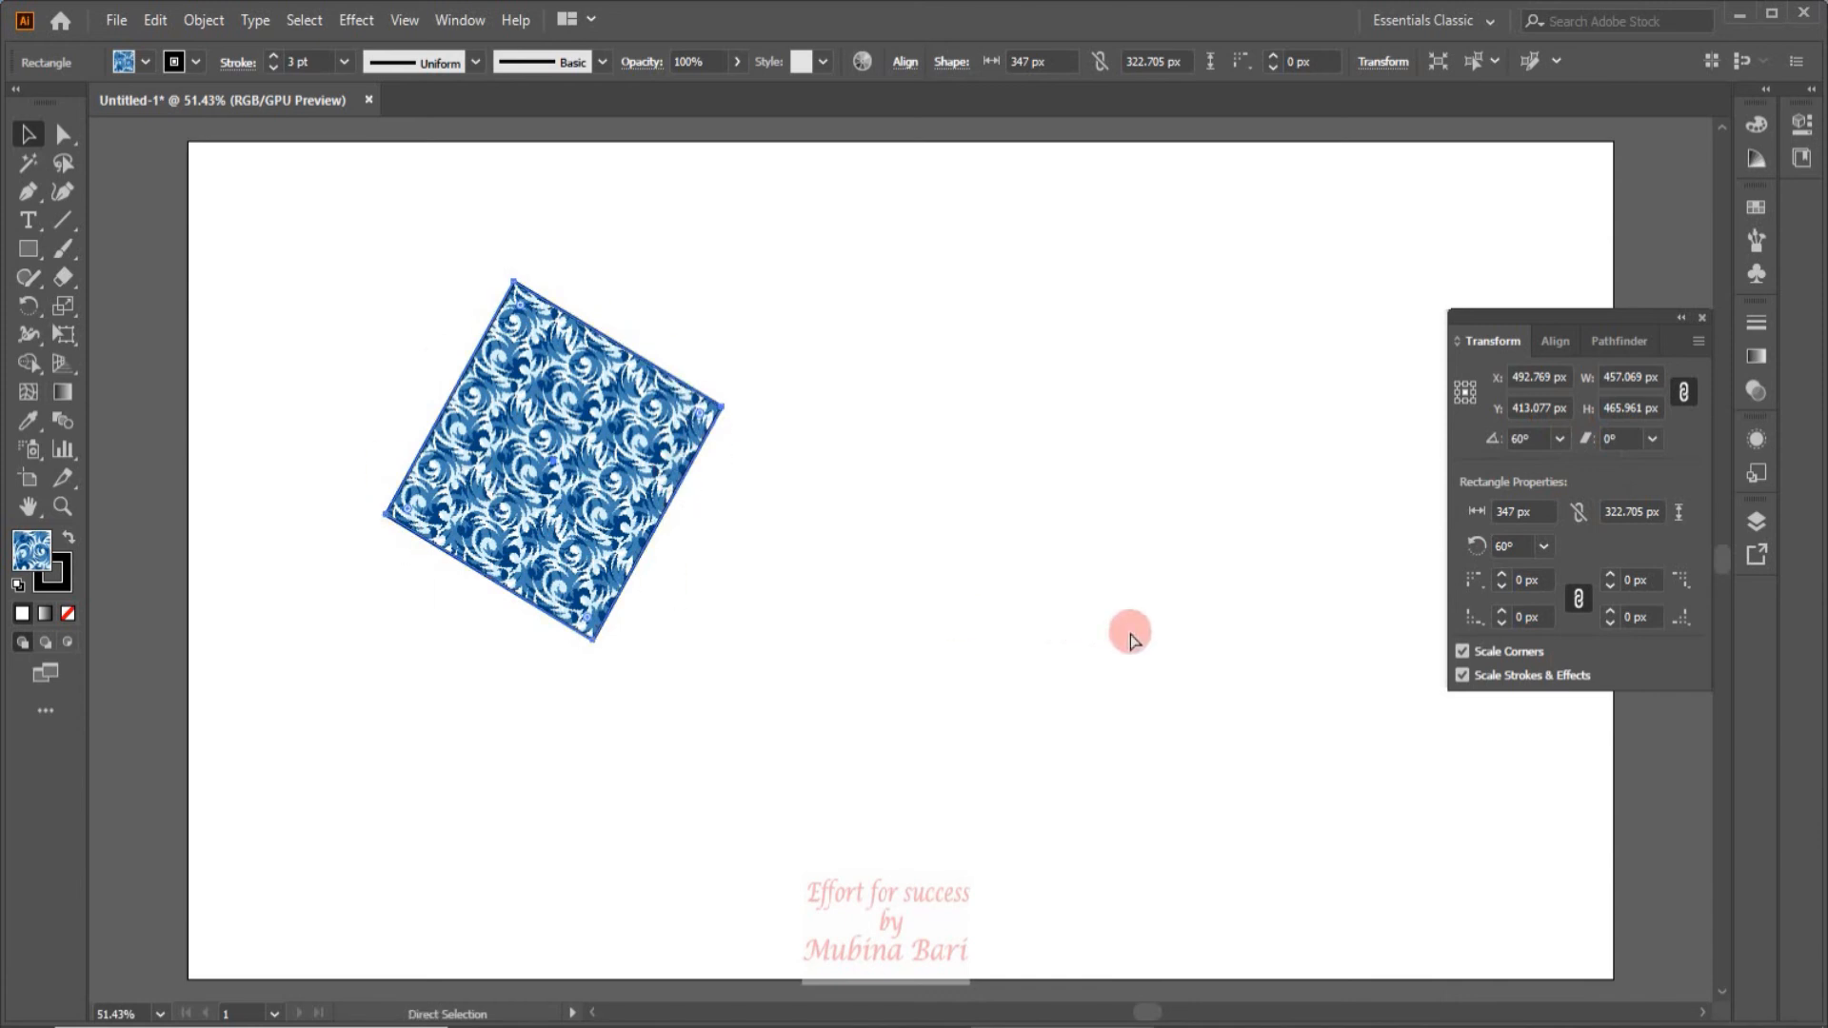
{"action": "key", "text": "ctrl+z"}
Step: Switch to the transfom panel.ai document and flip the green-headed duck horizontally
{"action": "left_click", "coordinate": [1702, 347]}
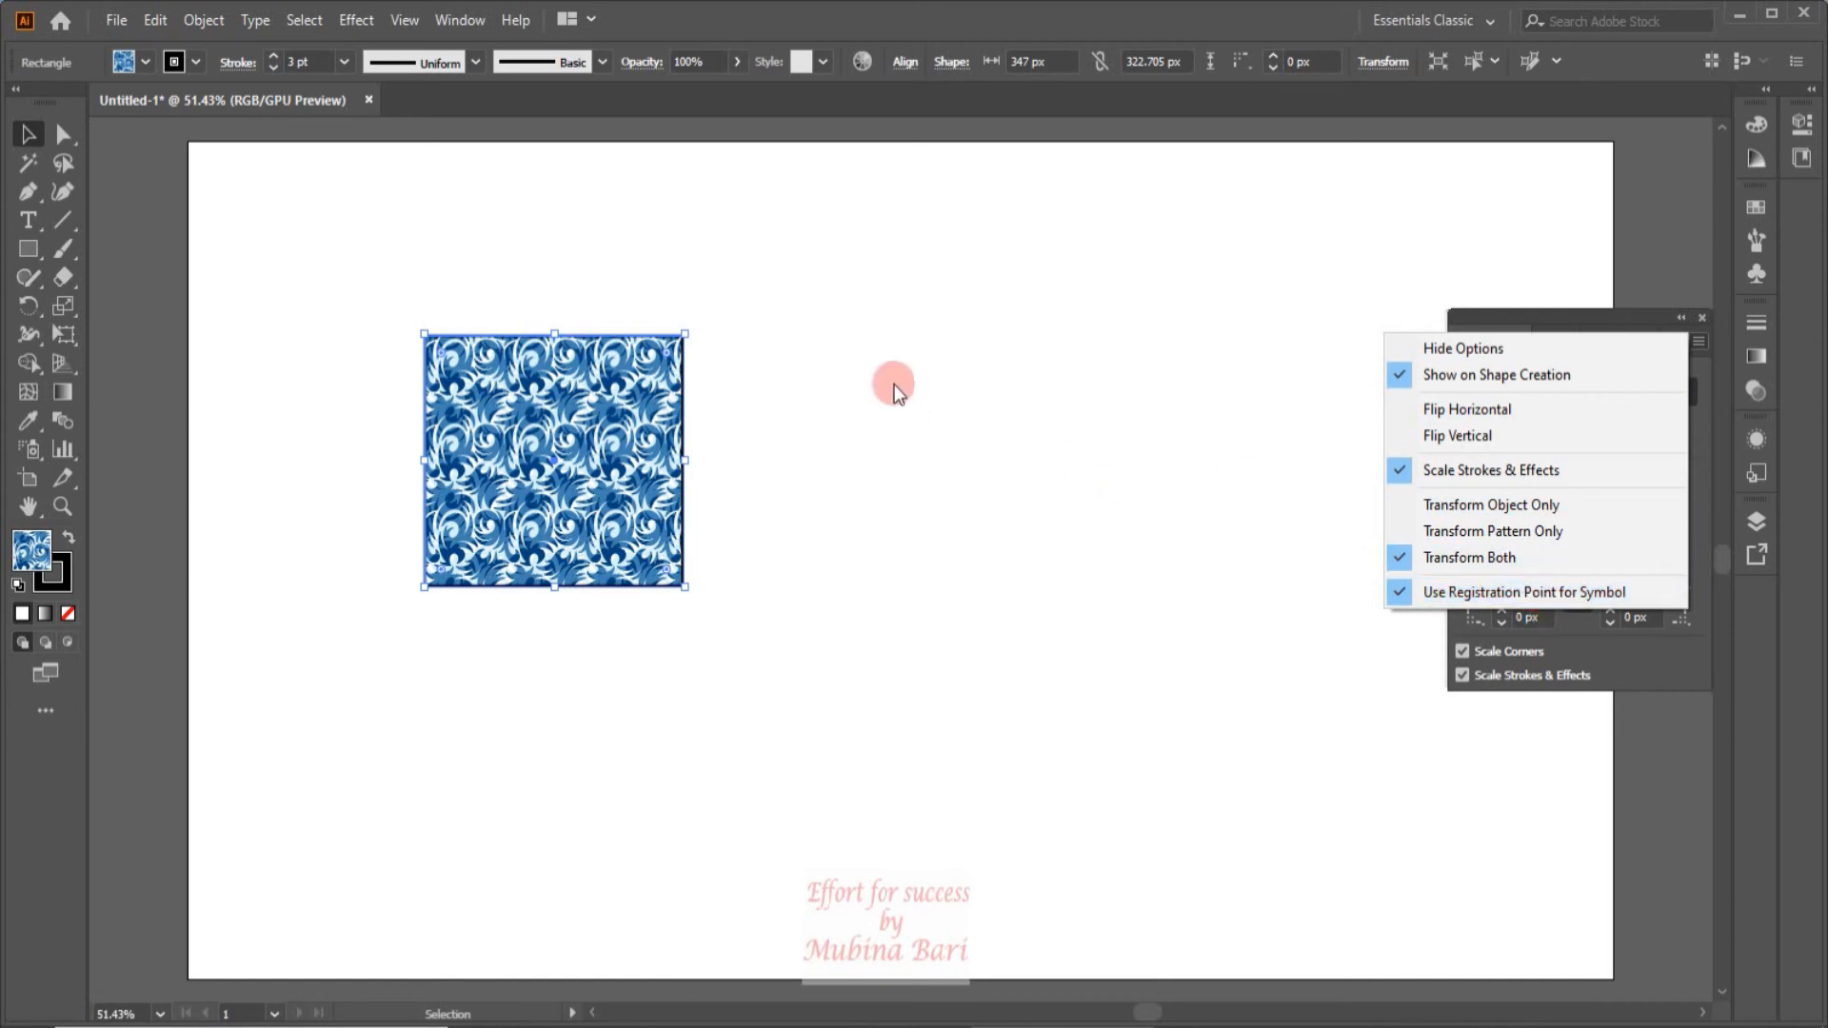
{"action": "left_click", "coordinate": [938, 362]}
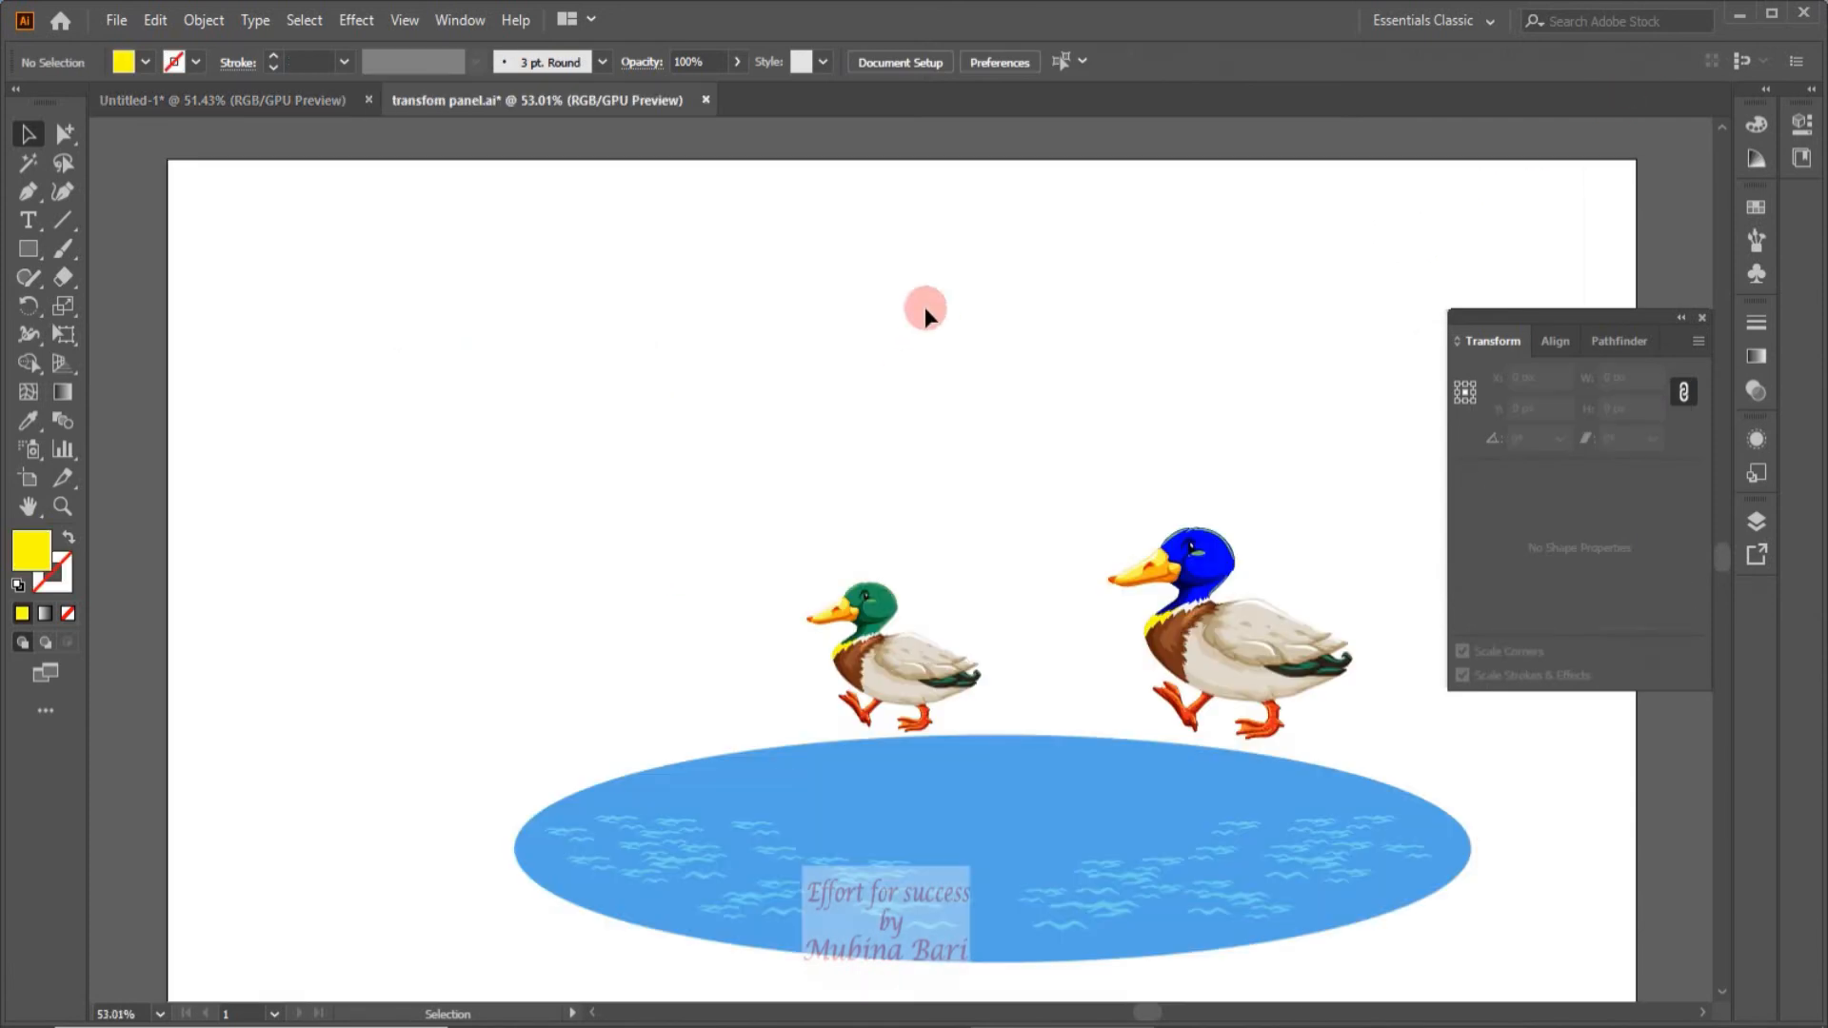
{"action": "left_click", "coordinate": [891, 677]}
{"action": "left_click", "coordinate": [1698, 340]}
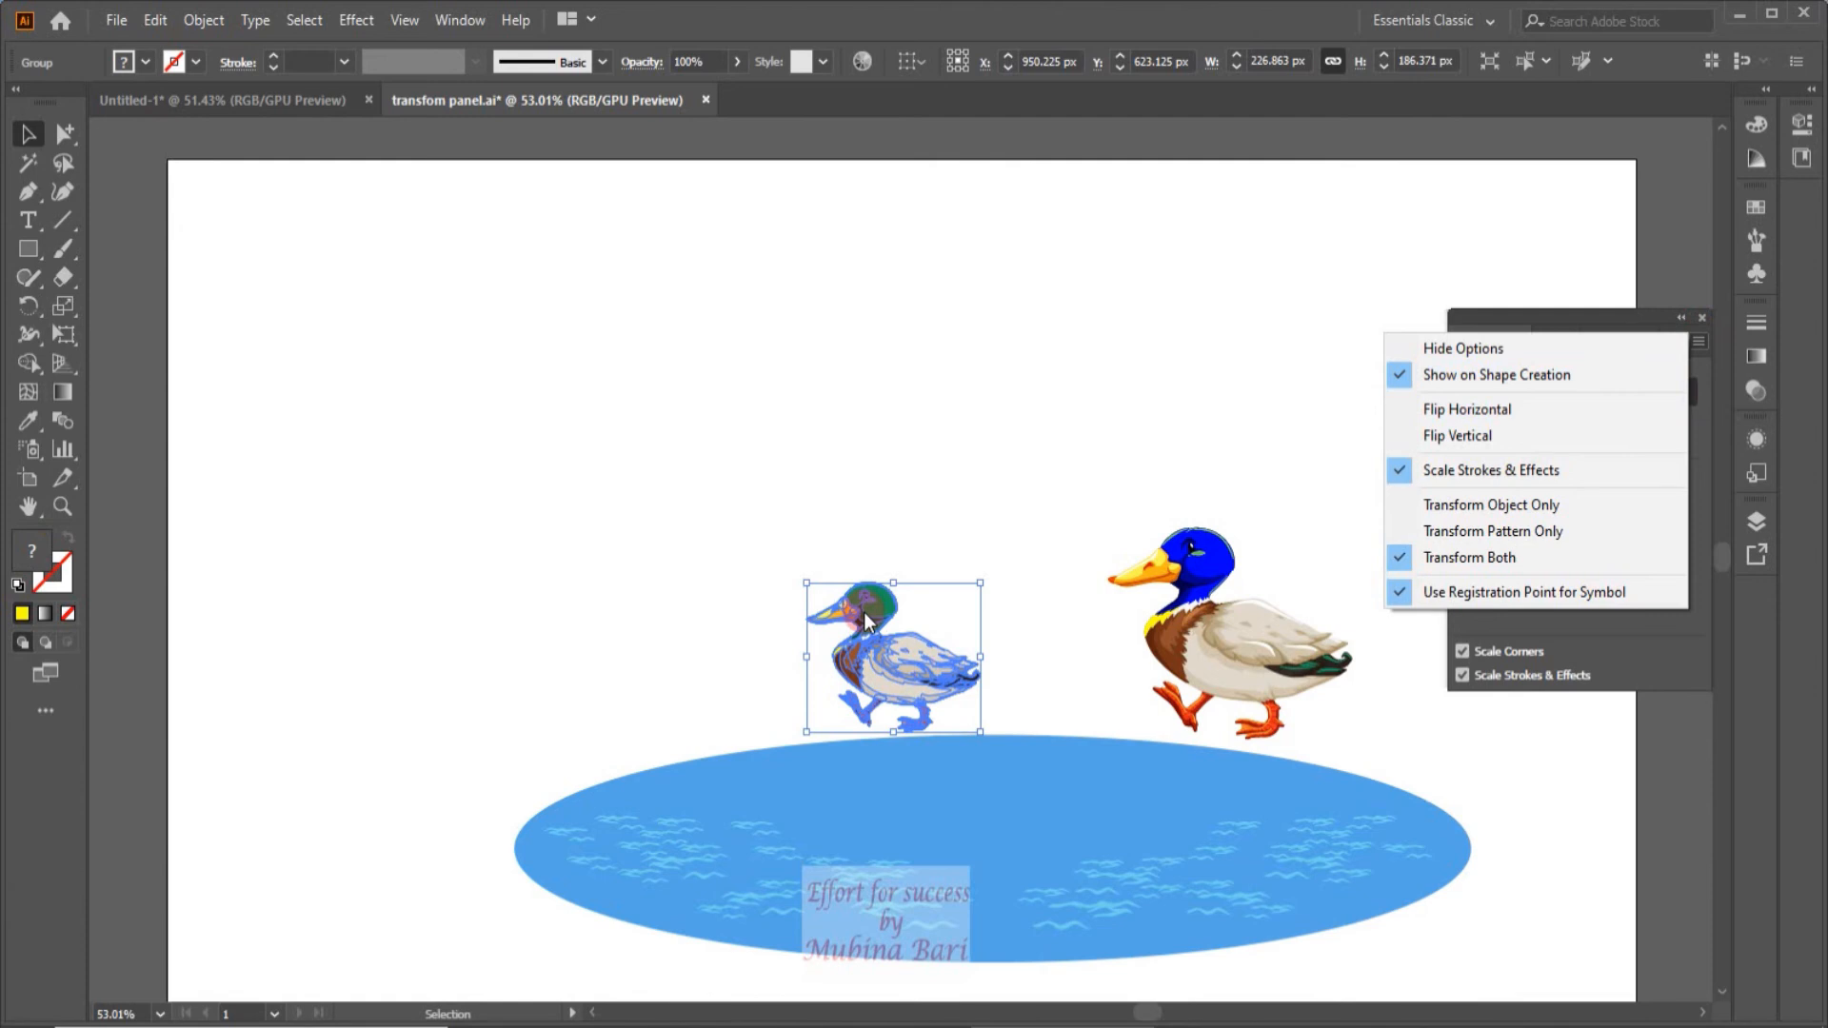
{"action": "left_click", "coordinate": [1516, 410]}
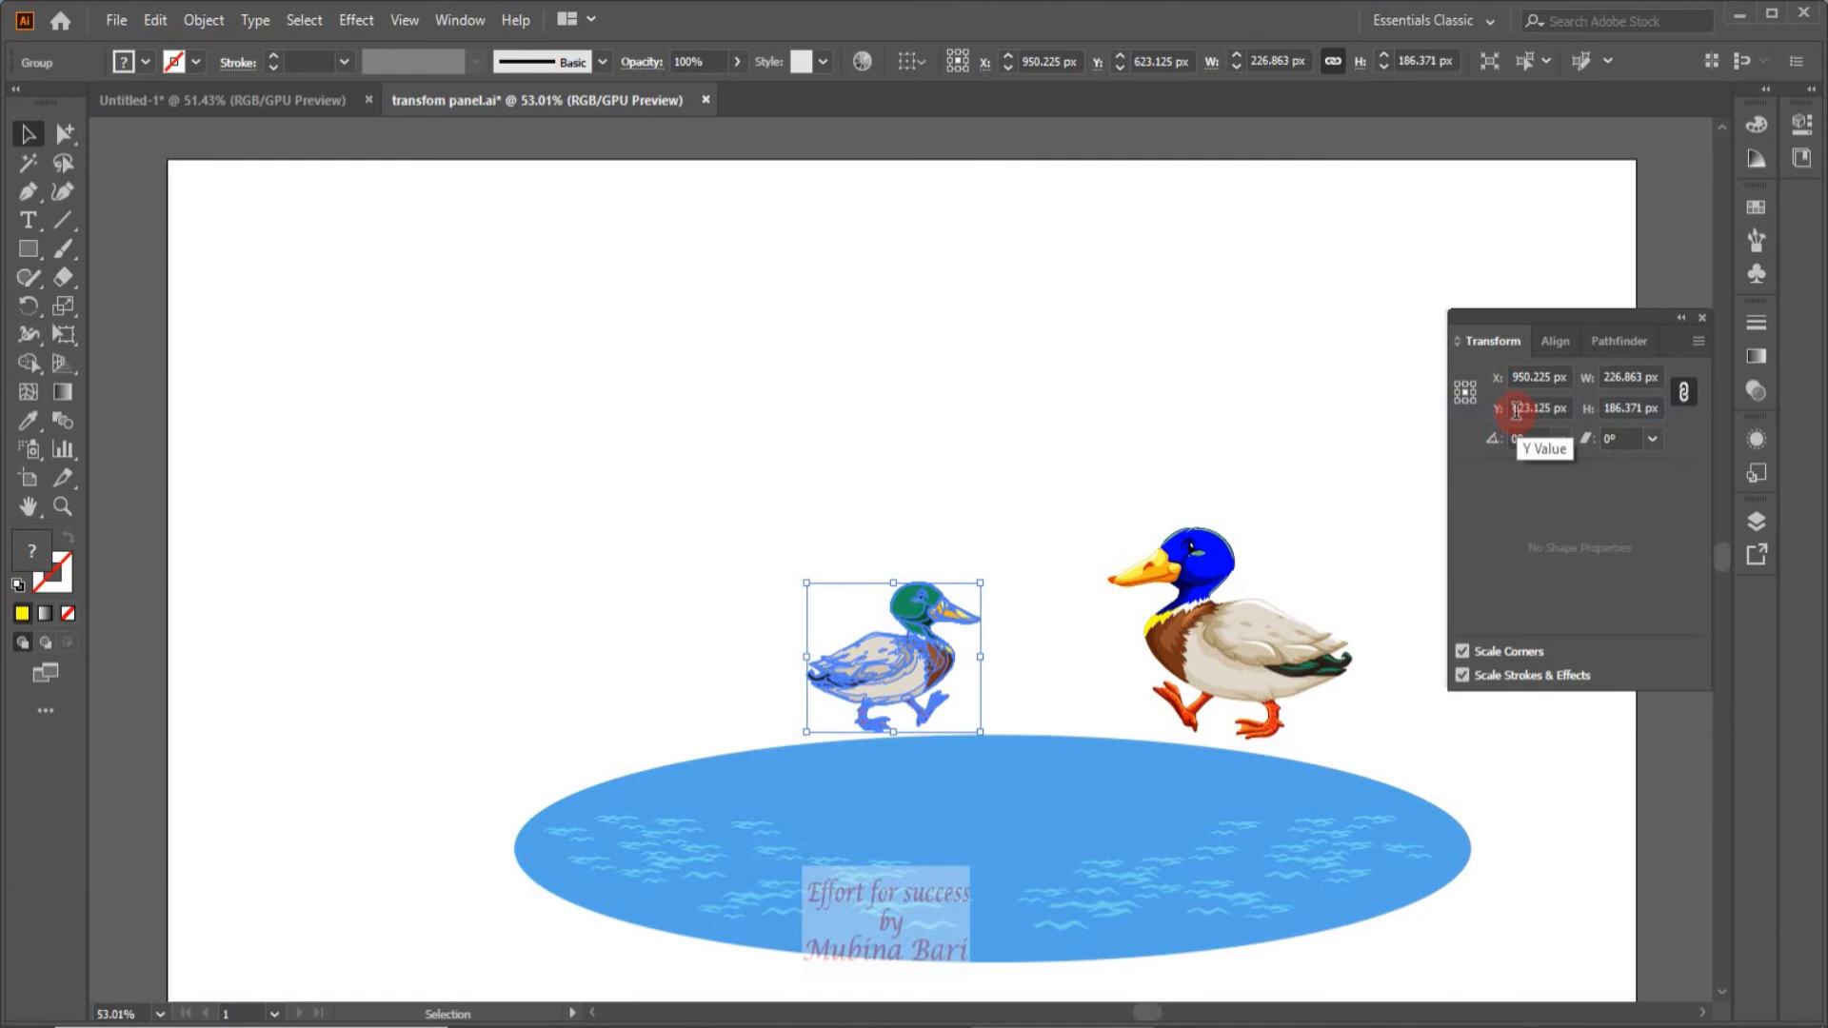
{"action": "left_click", "coordinate": [1699, 342]}
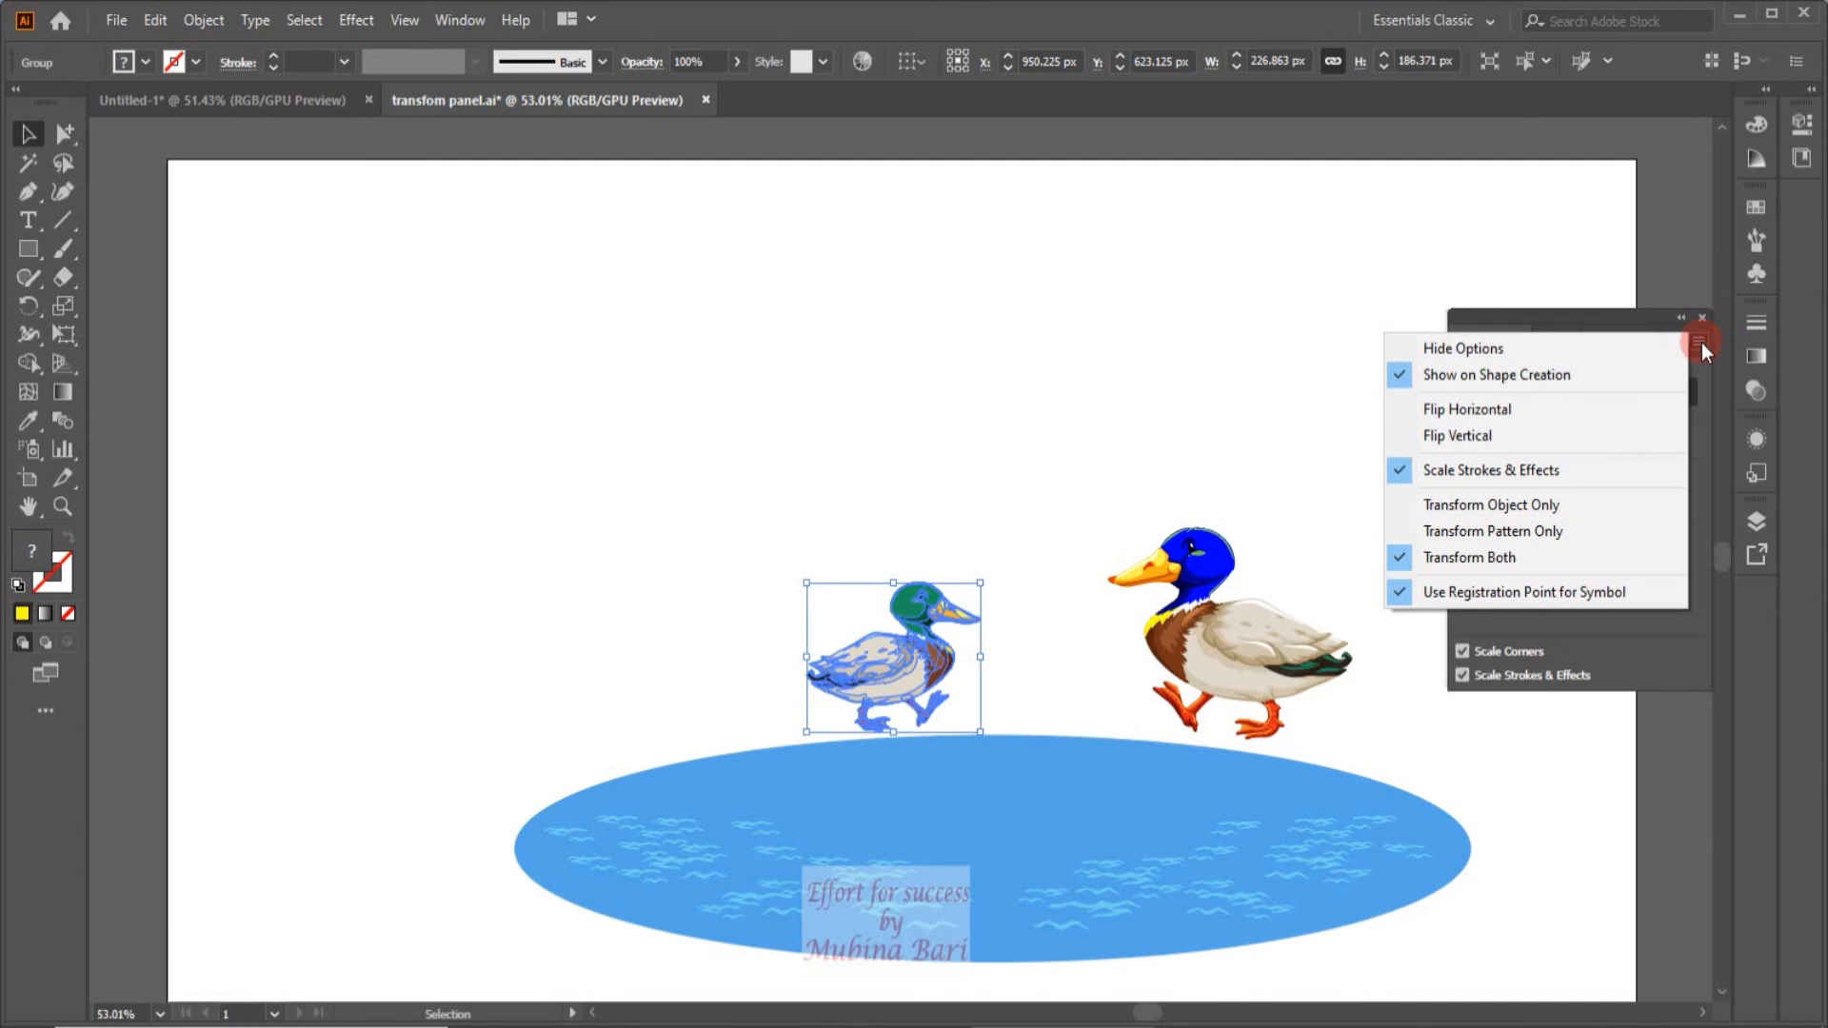
{"action": "left_click", "coordinate": [1303, 391]}
{"action": "left_click", "coordinate": [1138, 423]}
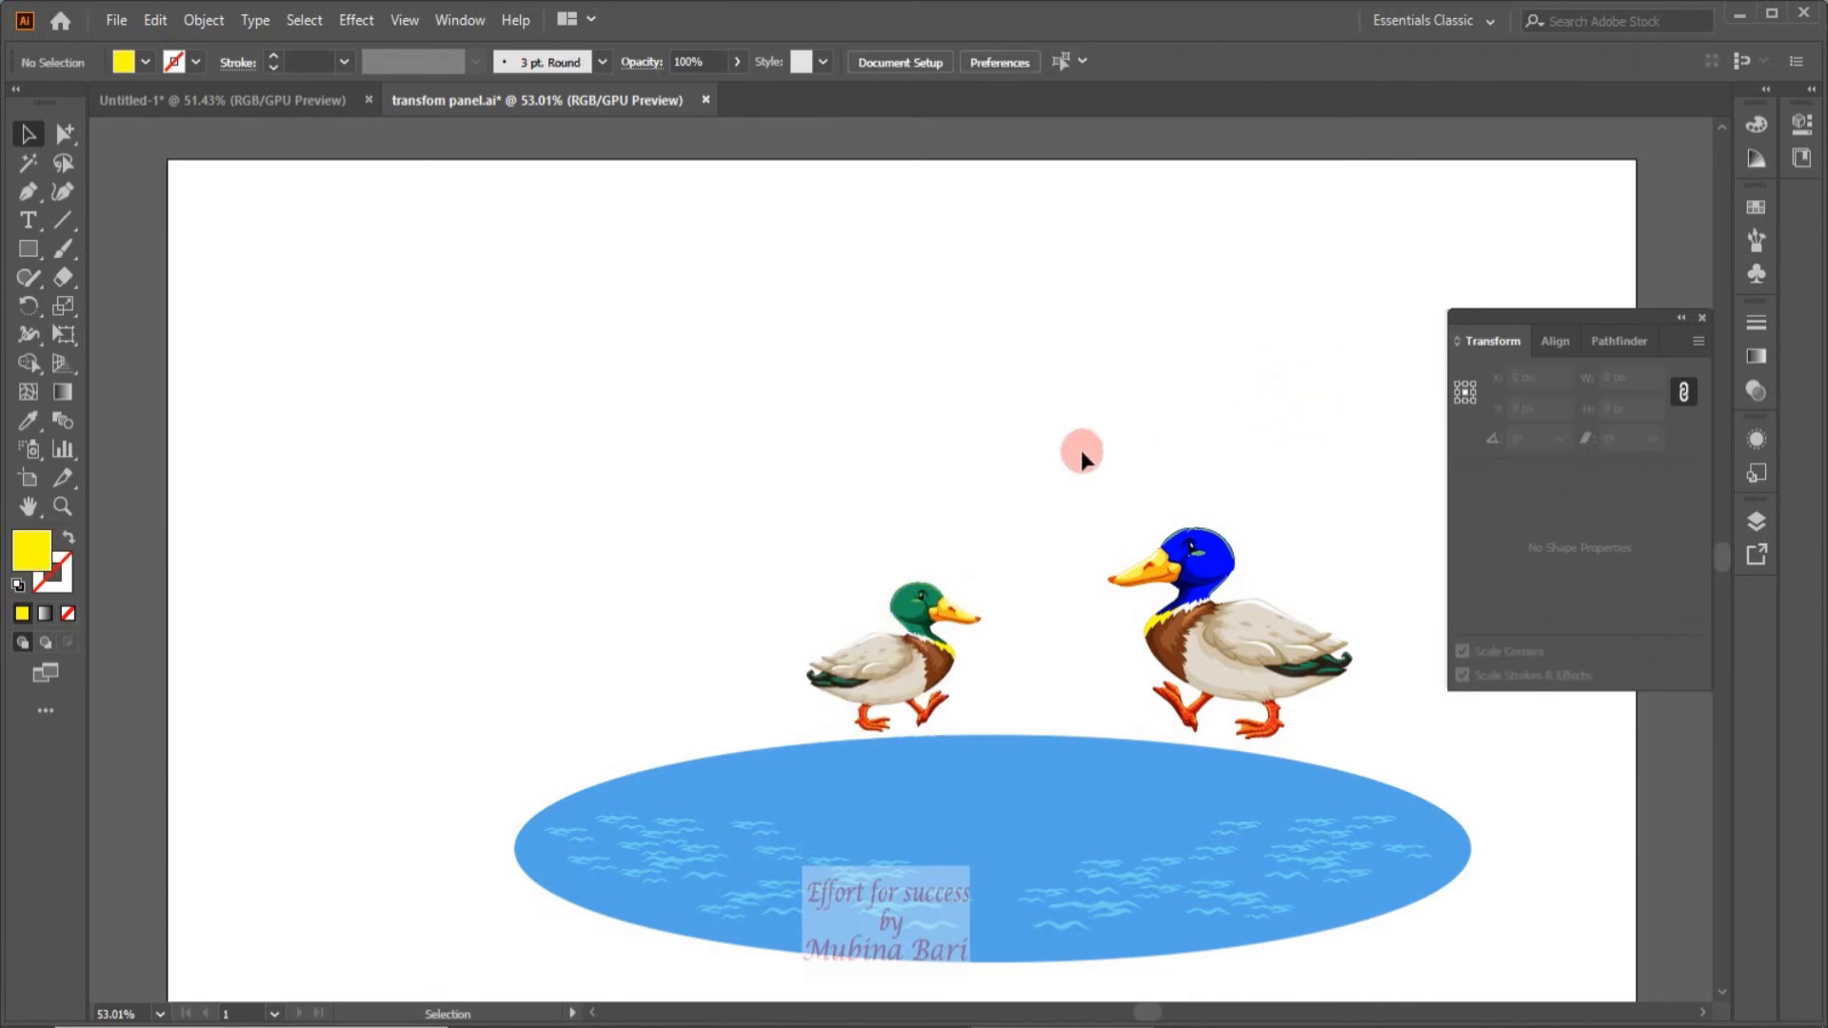
Step: Duplicate the green-headed duck and place the copy on the pond directly below the original
{"action": "left_click", "coordinate": [921, 624]}
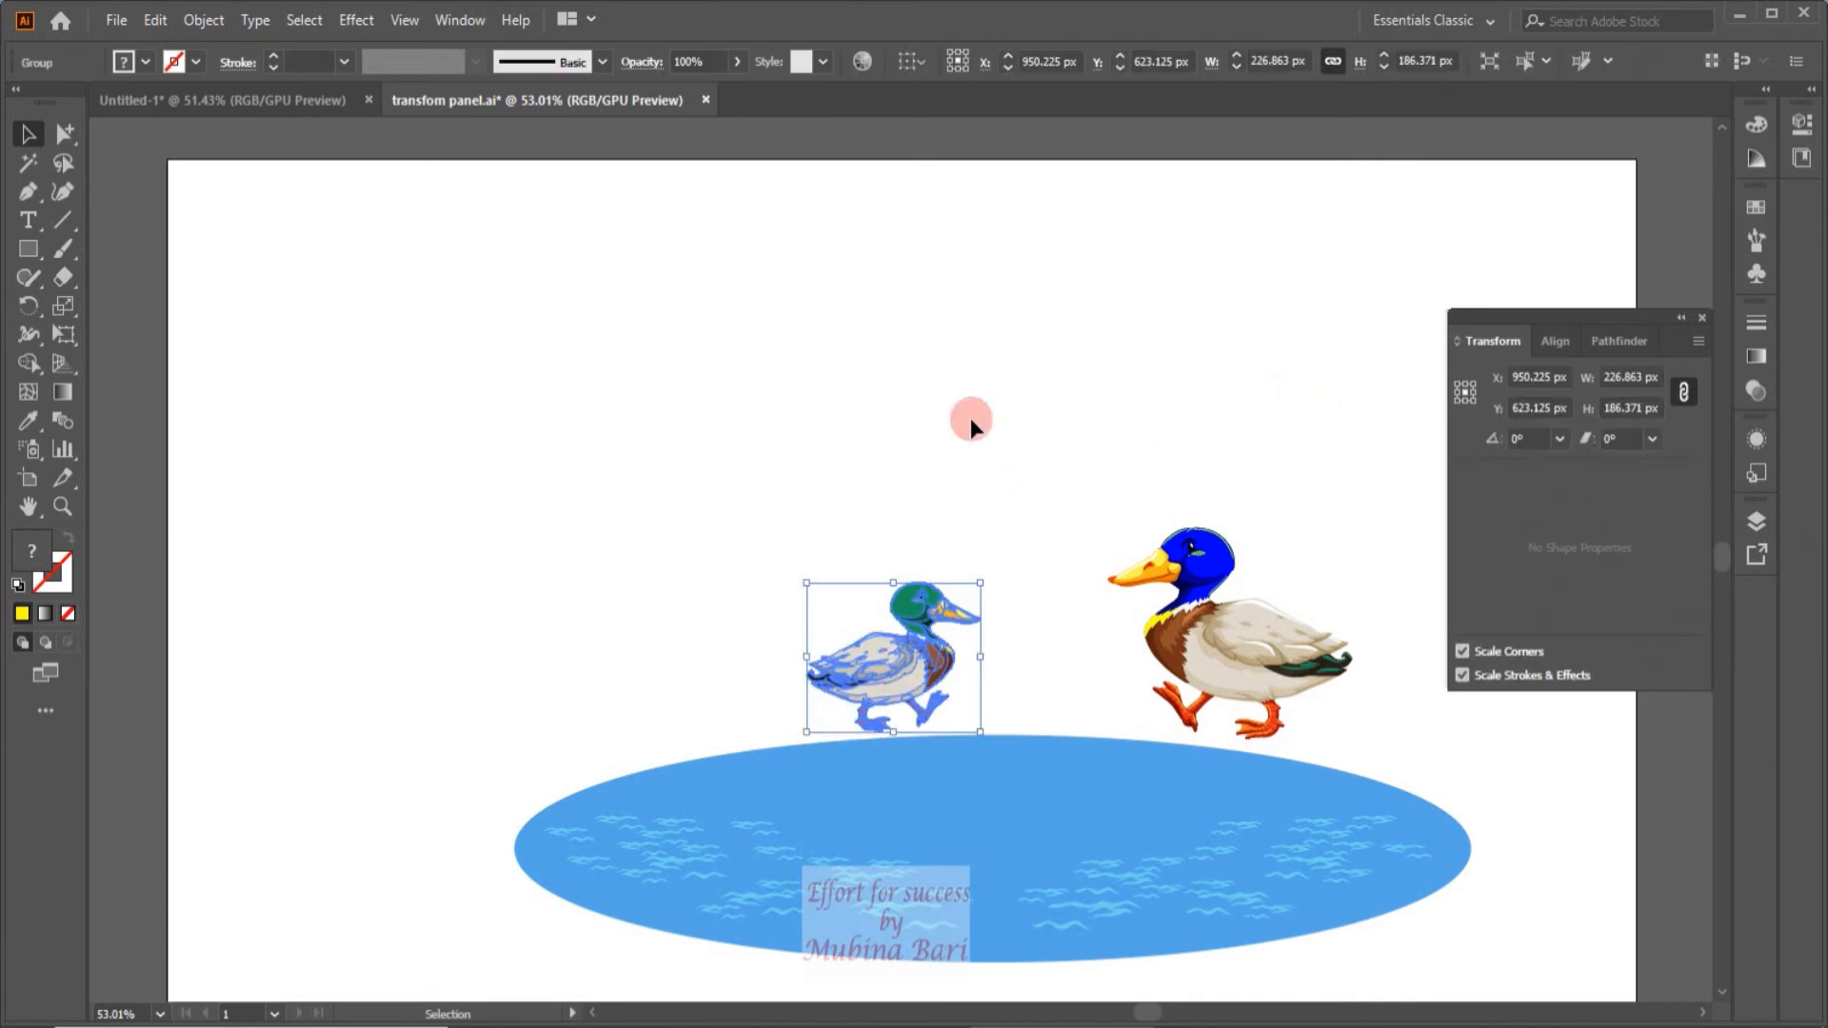
{"action": "left_click", "coordinate": [979, 363]}
{"action": "key", "text": "v"}
{"action": "key", "text": "ctrl+v"}
{"action": "left_click", "coordinate": [977, 360]}
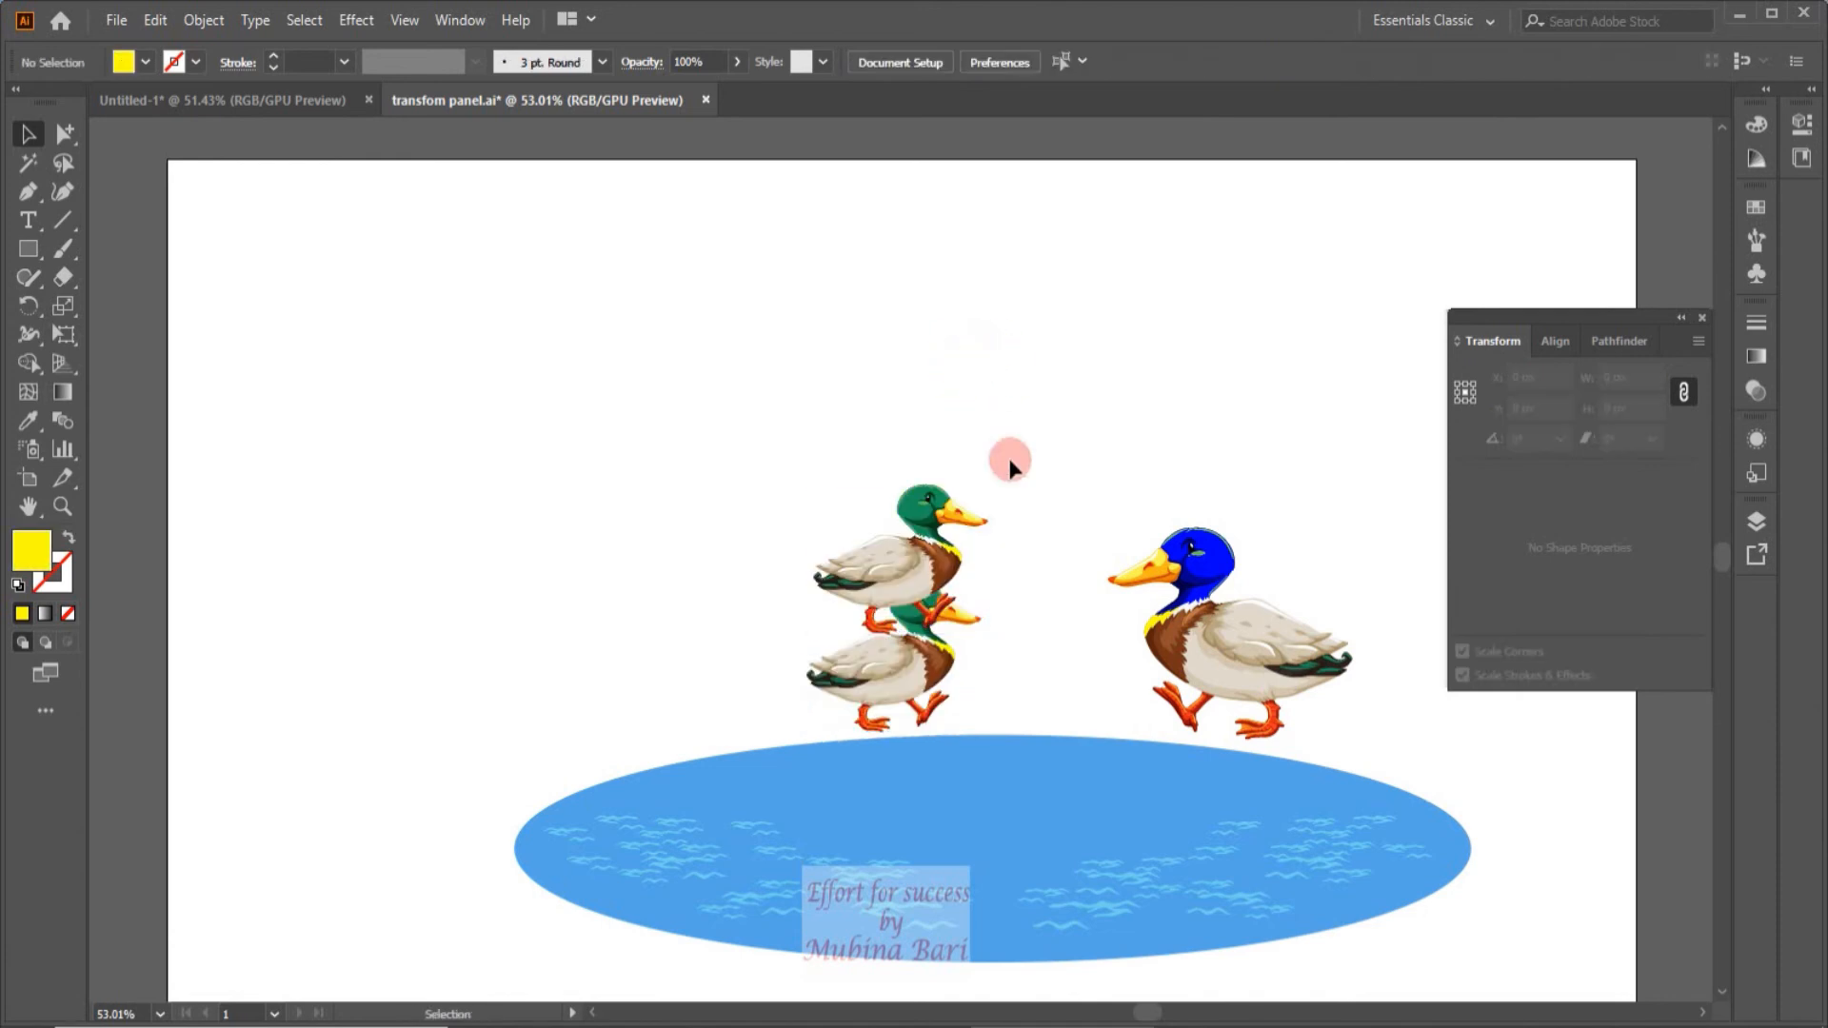
{"action": "left_click_drag", "start_coordinate": [935, 658], "coordinate": [935, 797]}
{"action": "left_click", "coordinate": [945, 512]}
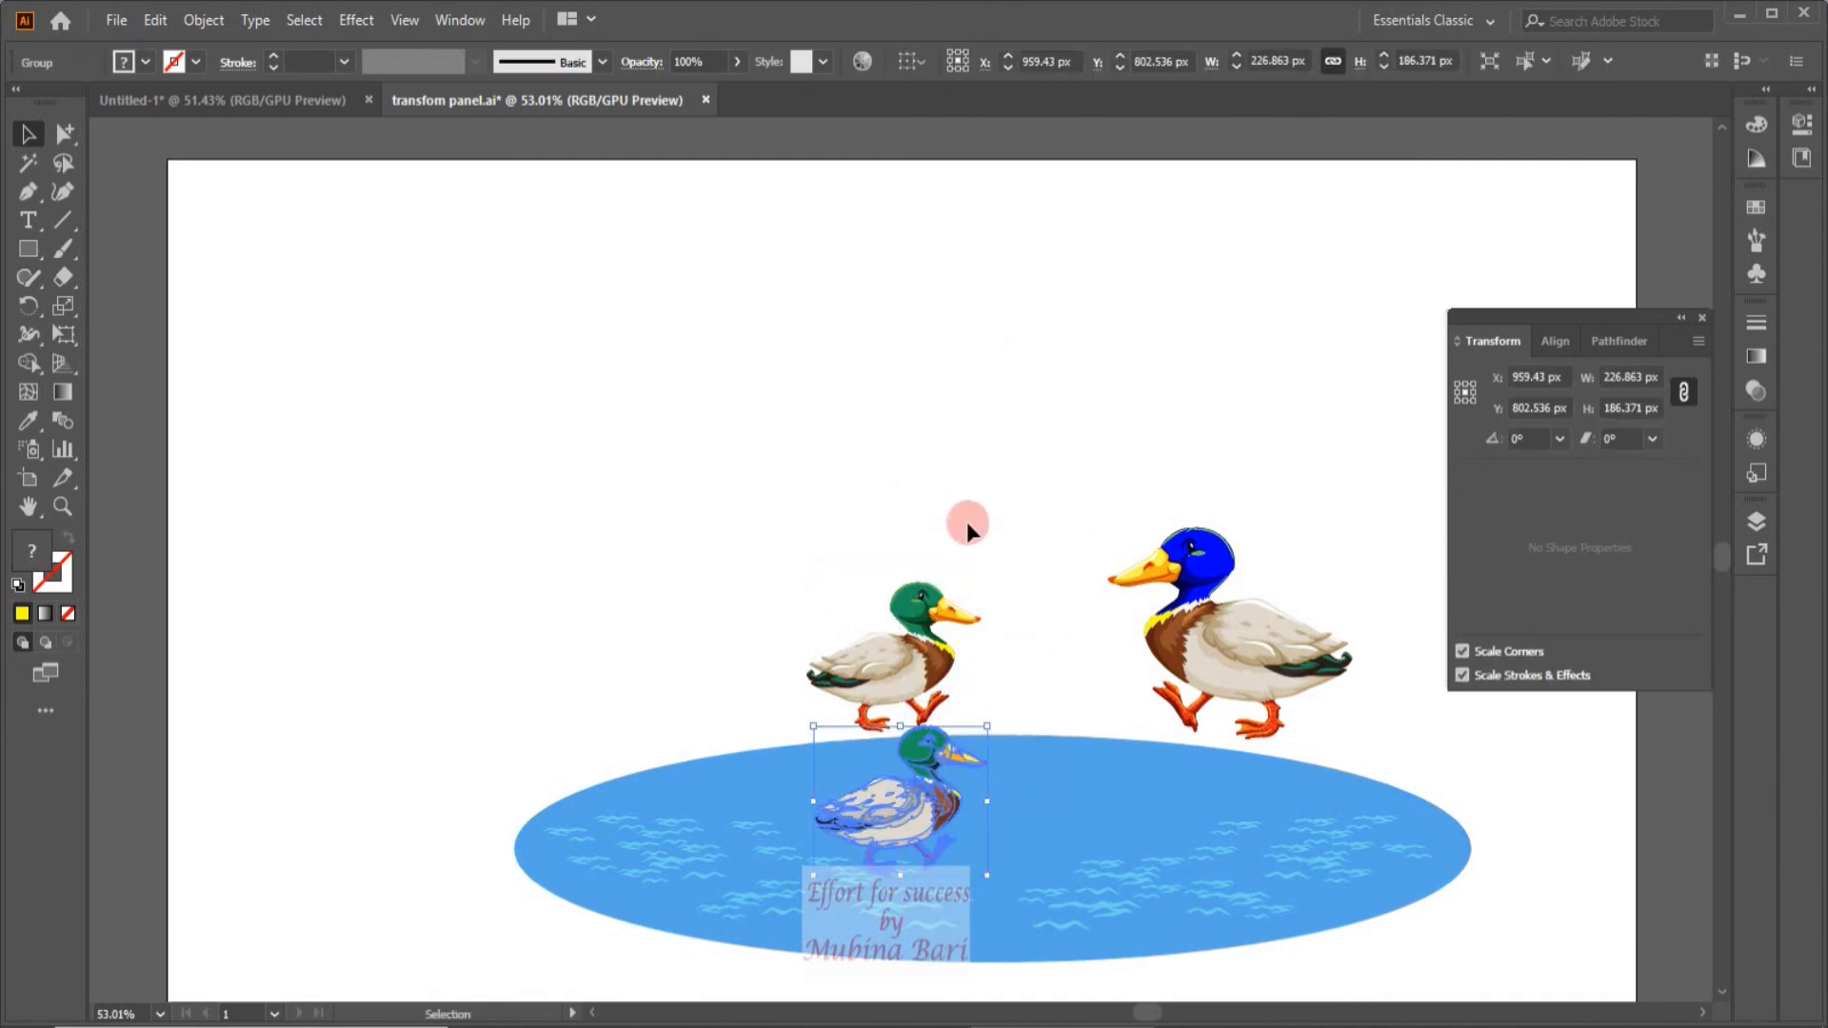
Step: Flip the duck copy on the pond vertically to form a reflection
{"action": "left_click", "coordinate": [1698, 341]}
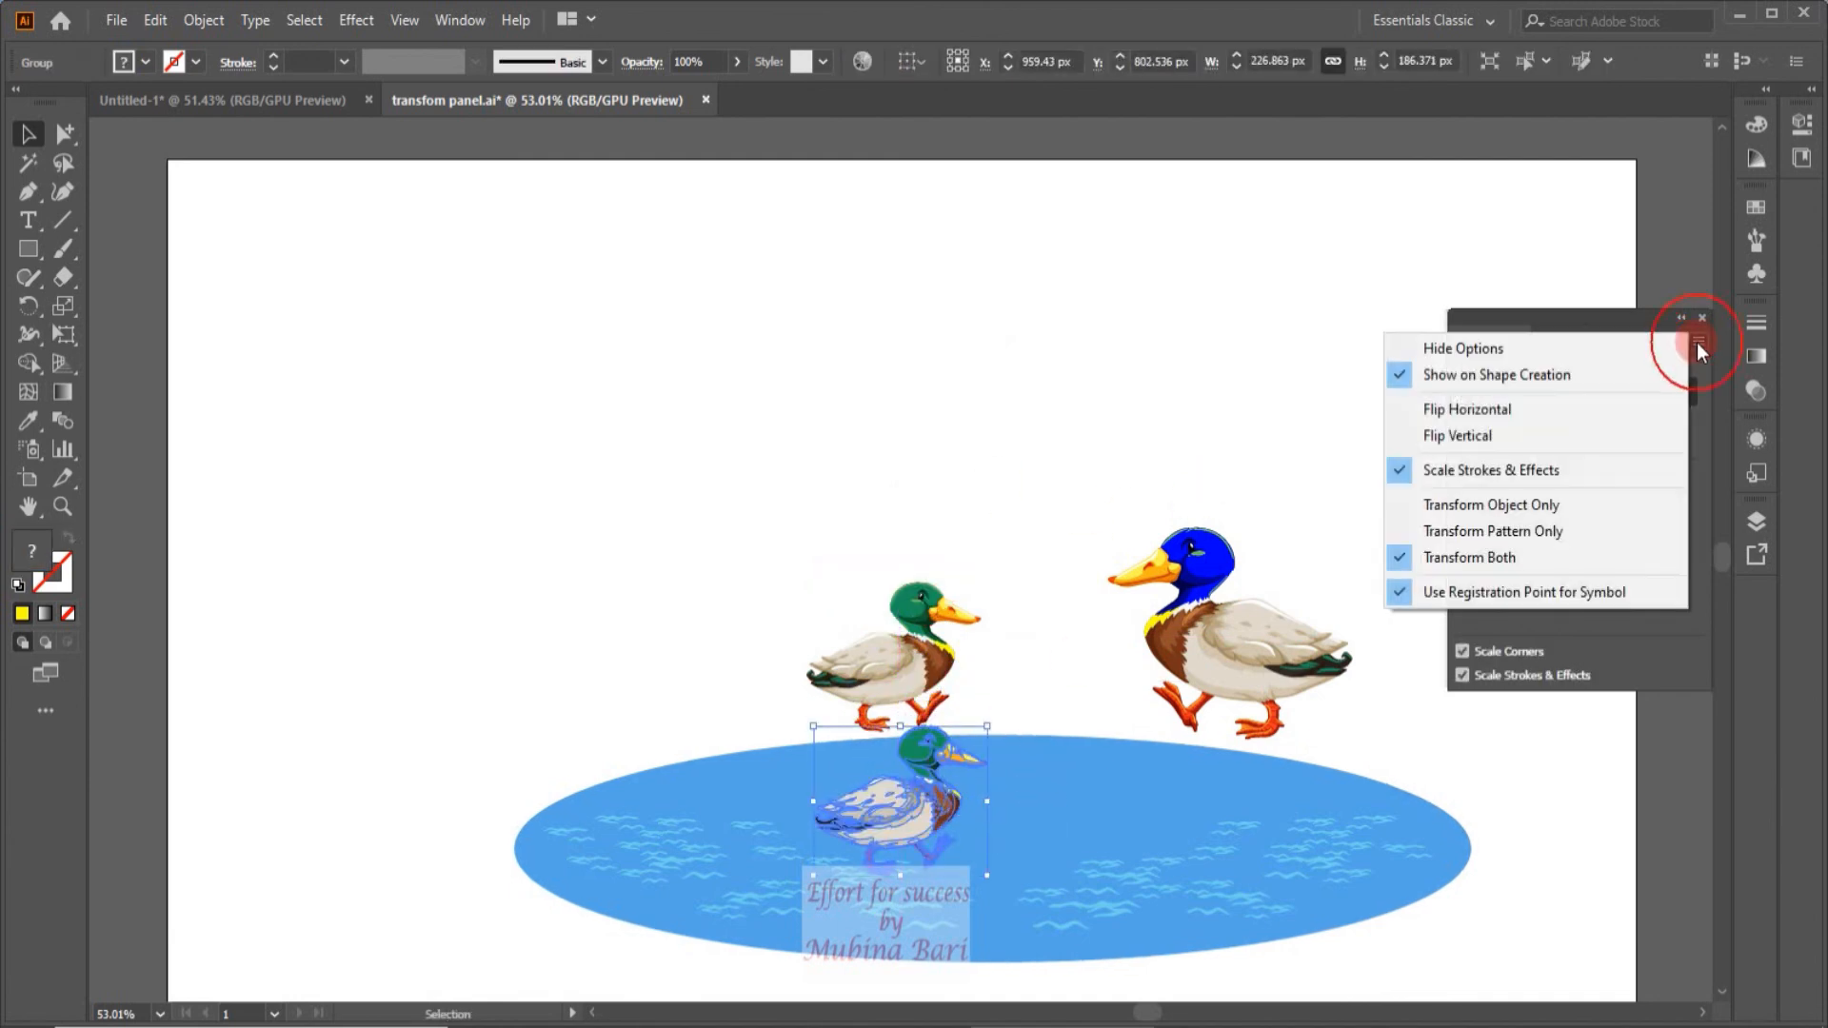
{"action": "left_click", "coordinate": [1500, 435]}
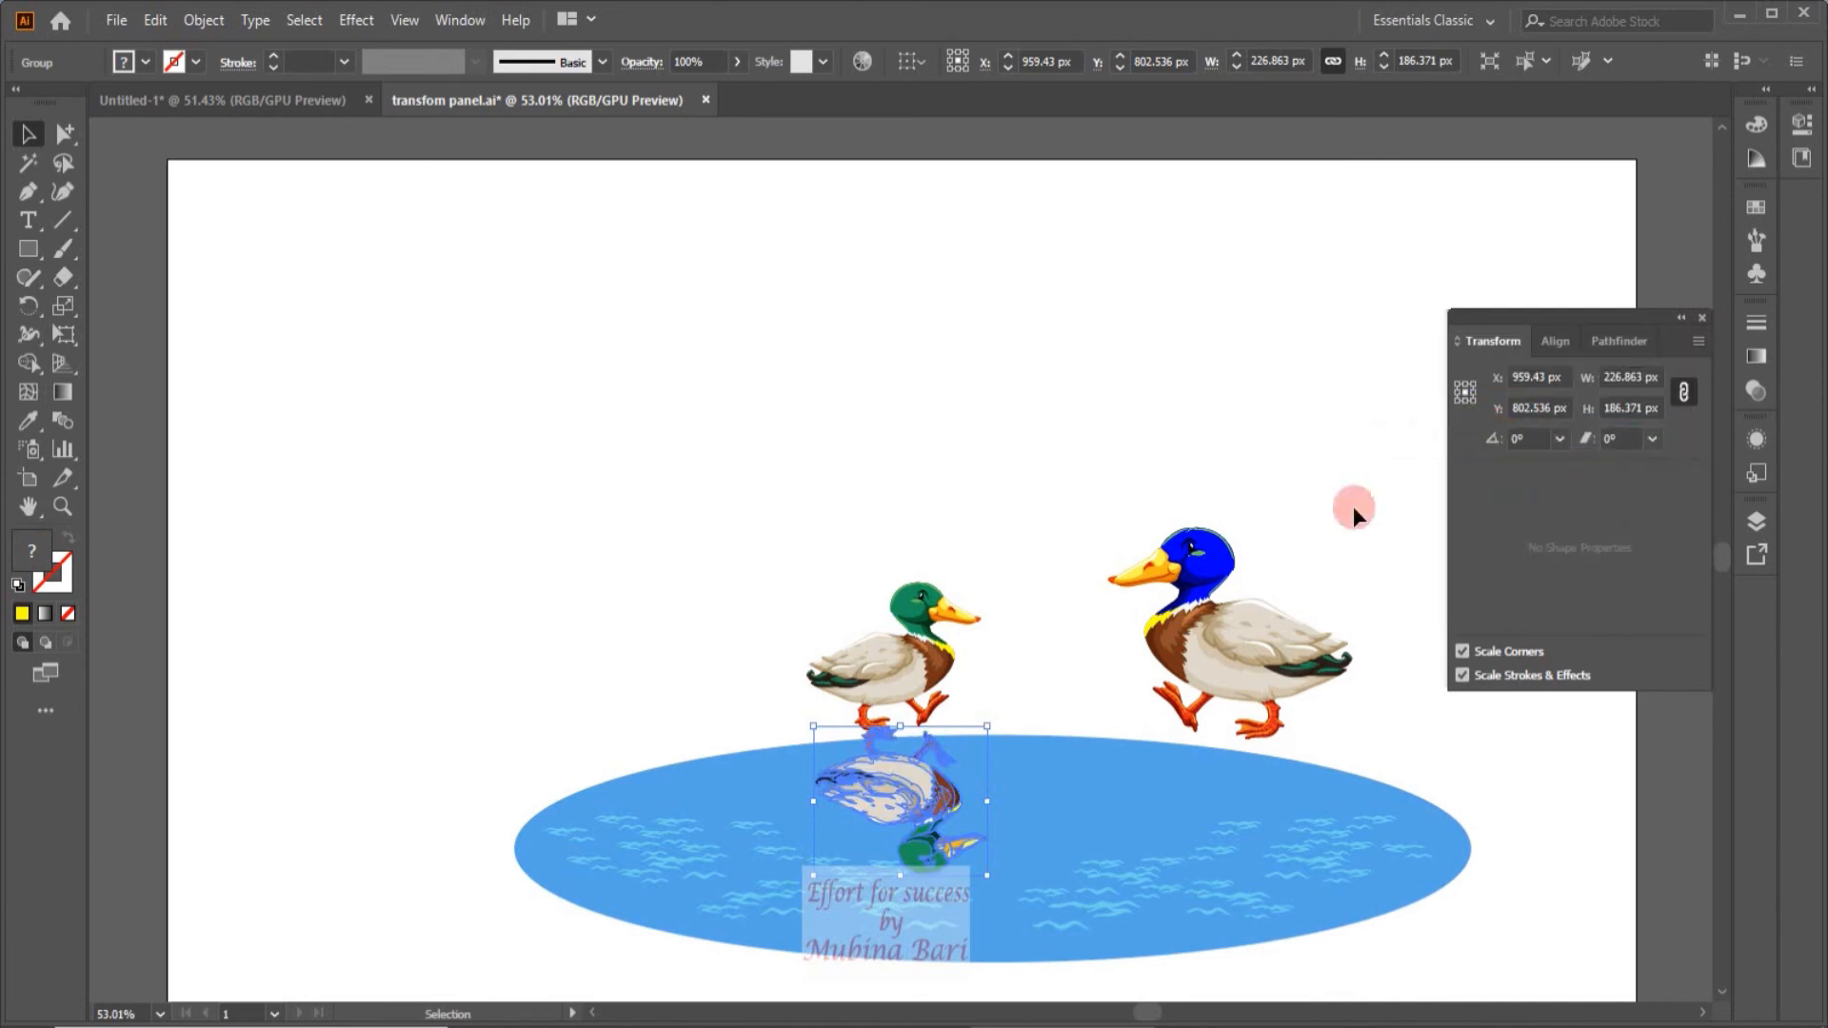
{"action": "left_click", "coordinate": [745, 518]}
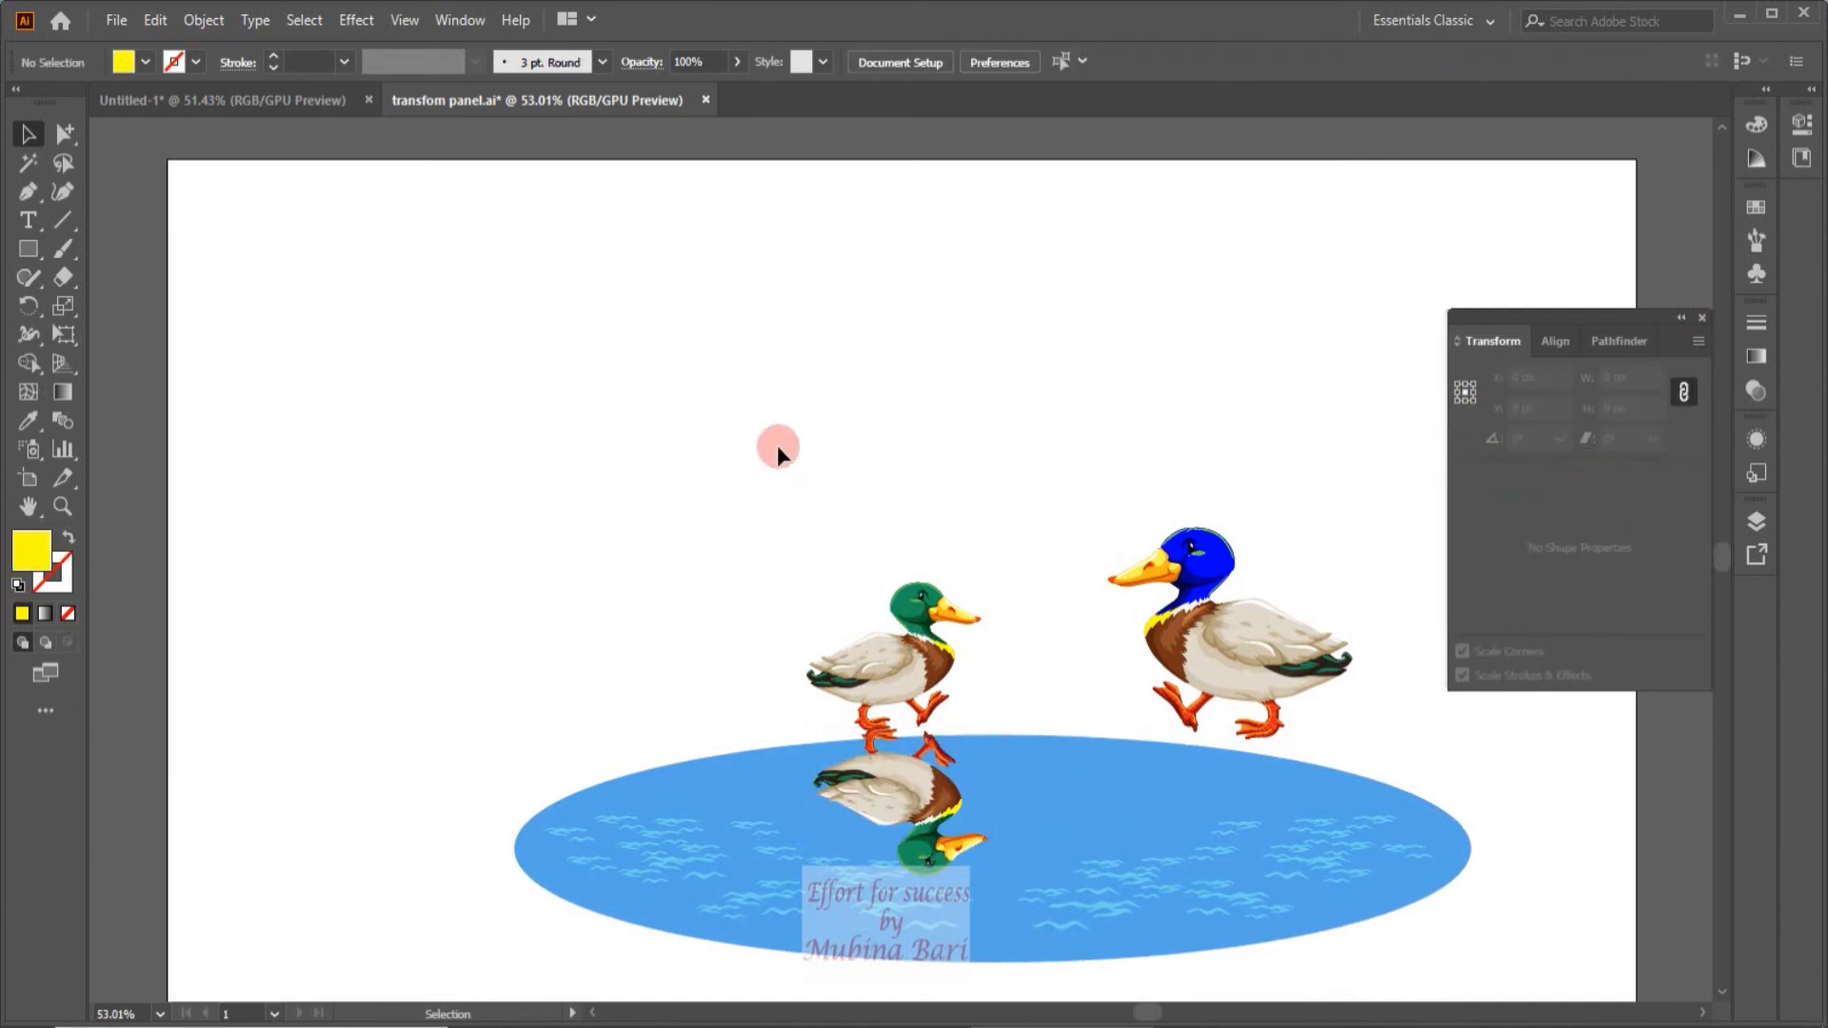
Step: Nudge the upside-down duck into line beneath the original and reduce its height to about 160 px
{"action": "left_click", "coordinate": [904, 786]}
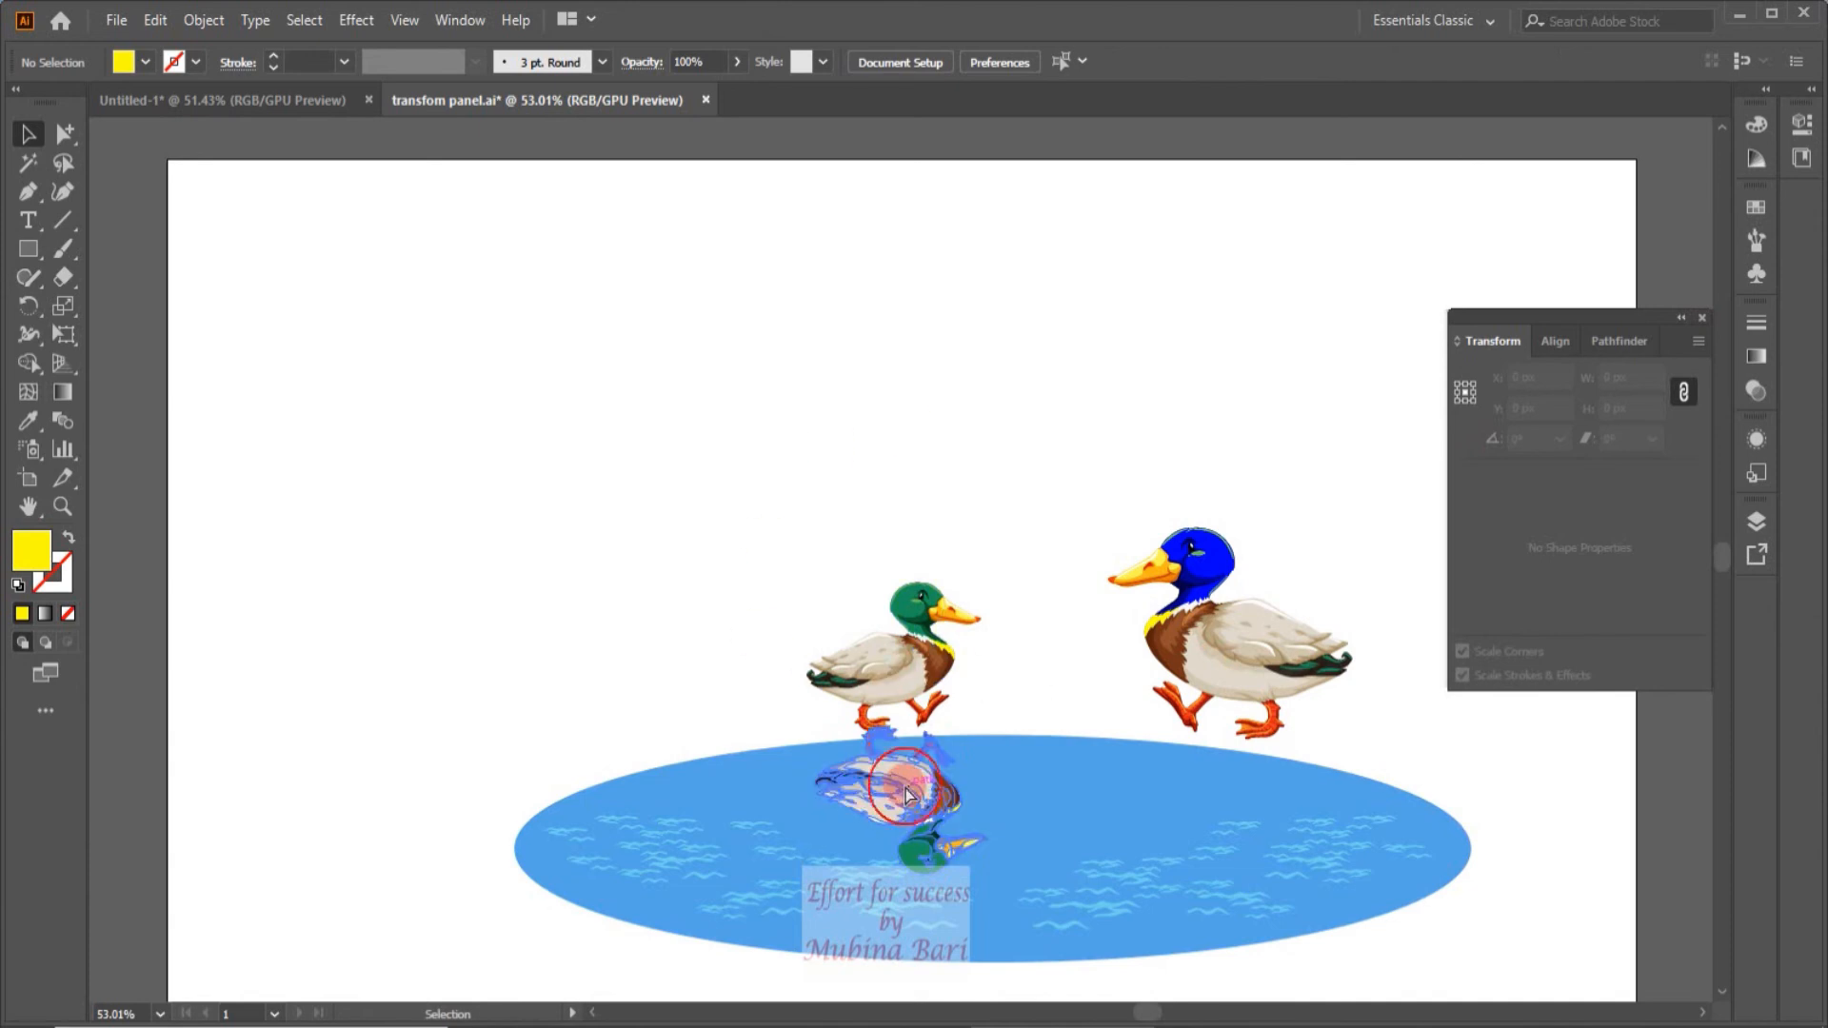
{"action": "left_click_drag", "start_coordinate": [903, 792], "coordinate": [899, 797]}
{"action": "left_click_drag", "start_coordinate": [897, 887], "coordinate": [896, 866]}
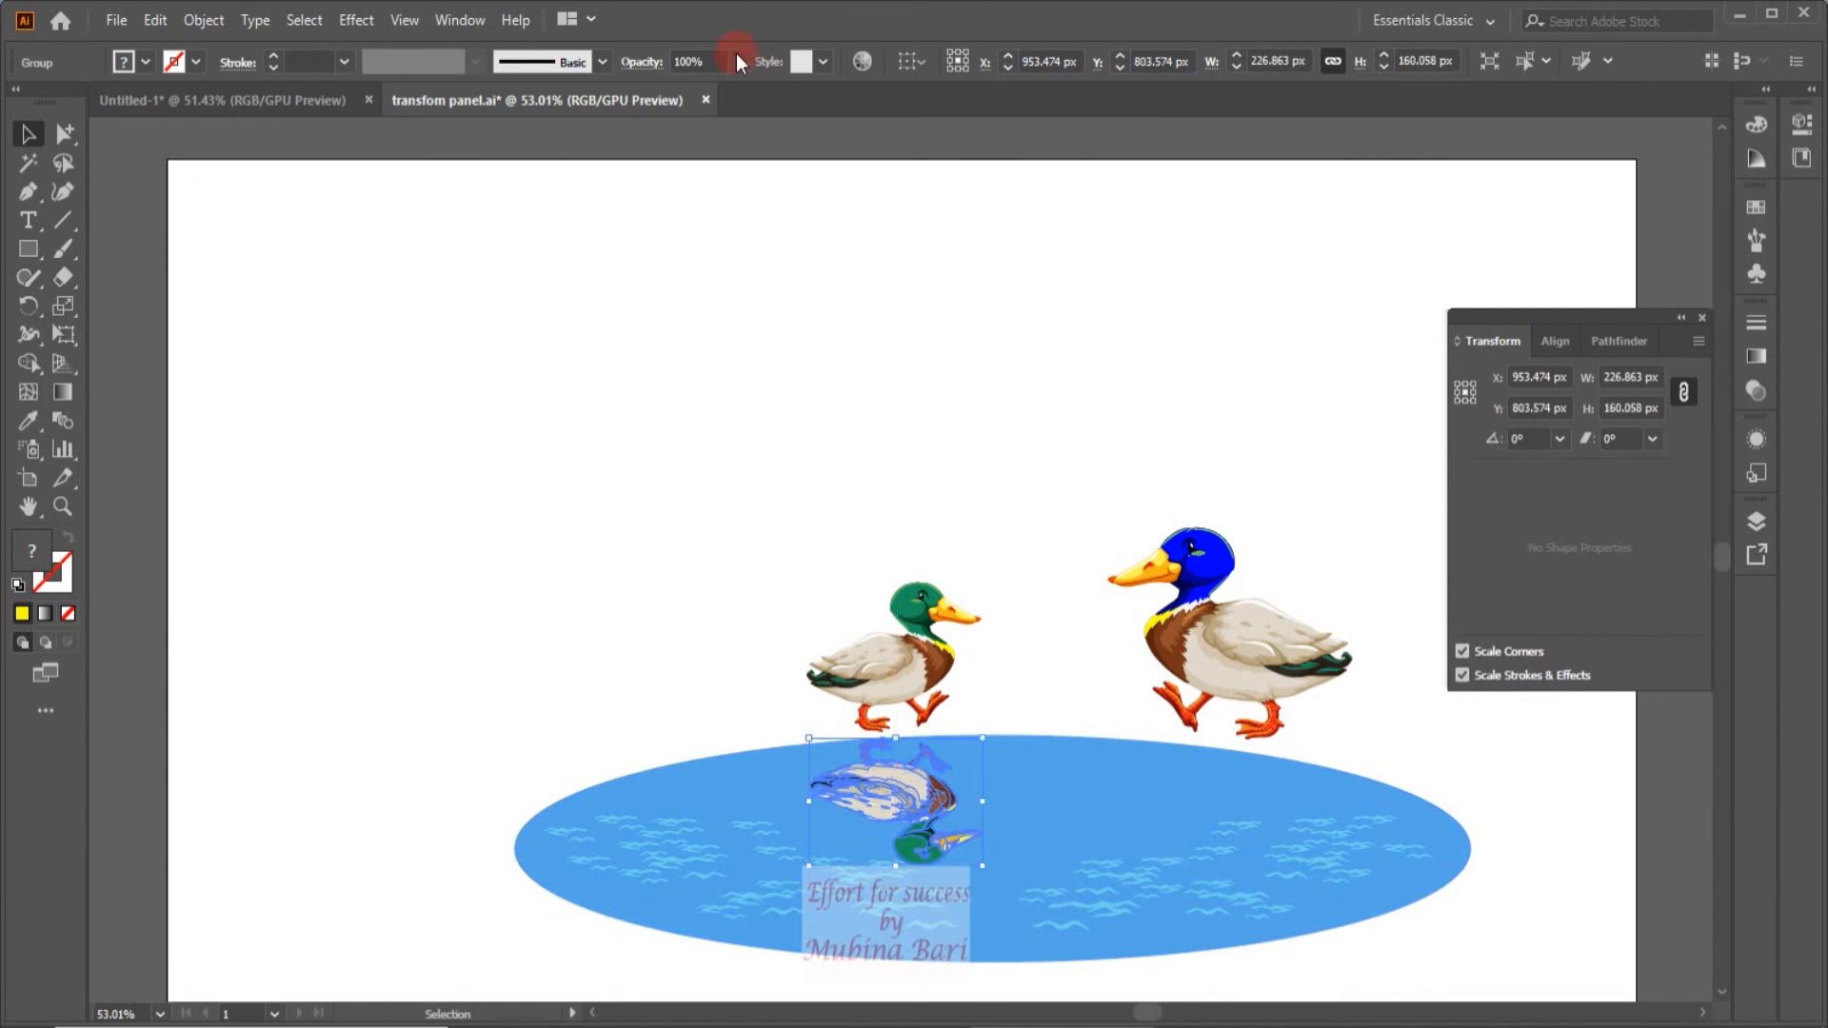
Step: Lower the reflected duck's opacity to 20%
{"action": "left_click", "coordinate": [735, 61]}
{"action": "left_click_drag", "start_coordinate": [712, 93], "coordinate": [695, 95]}
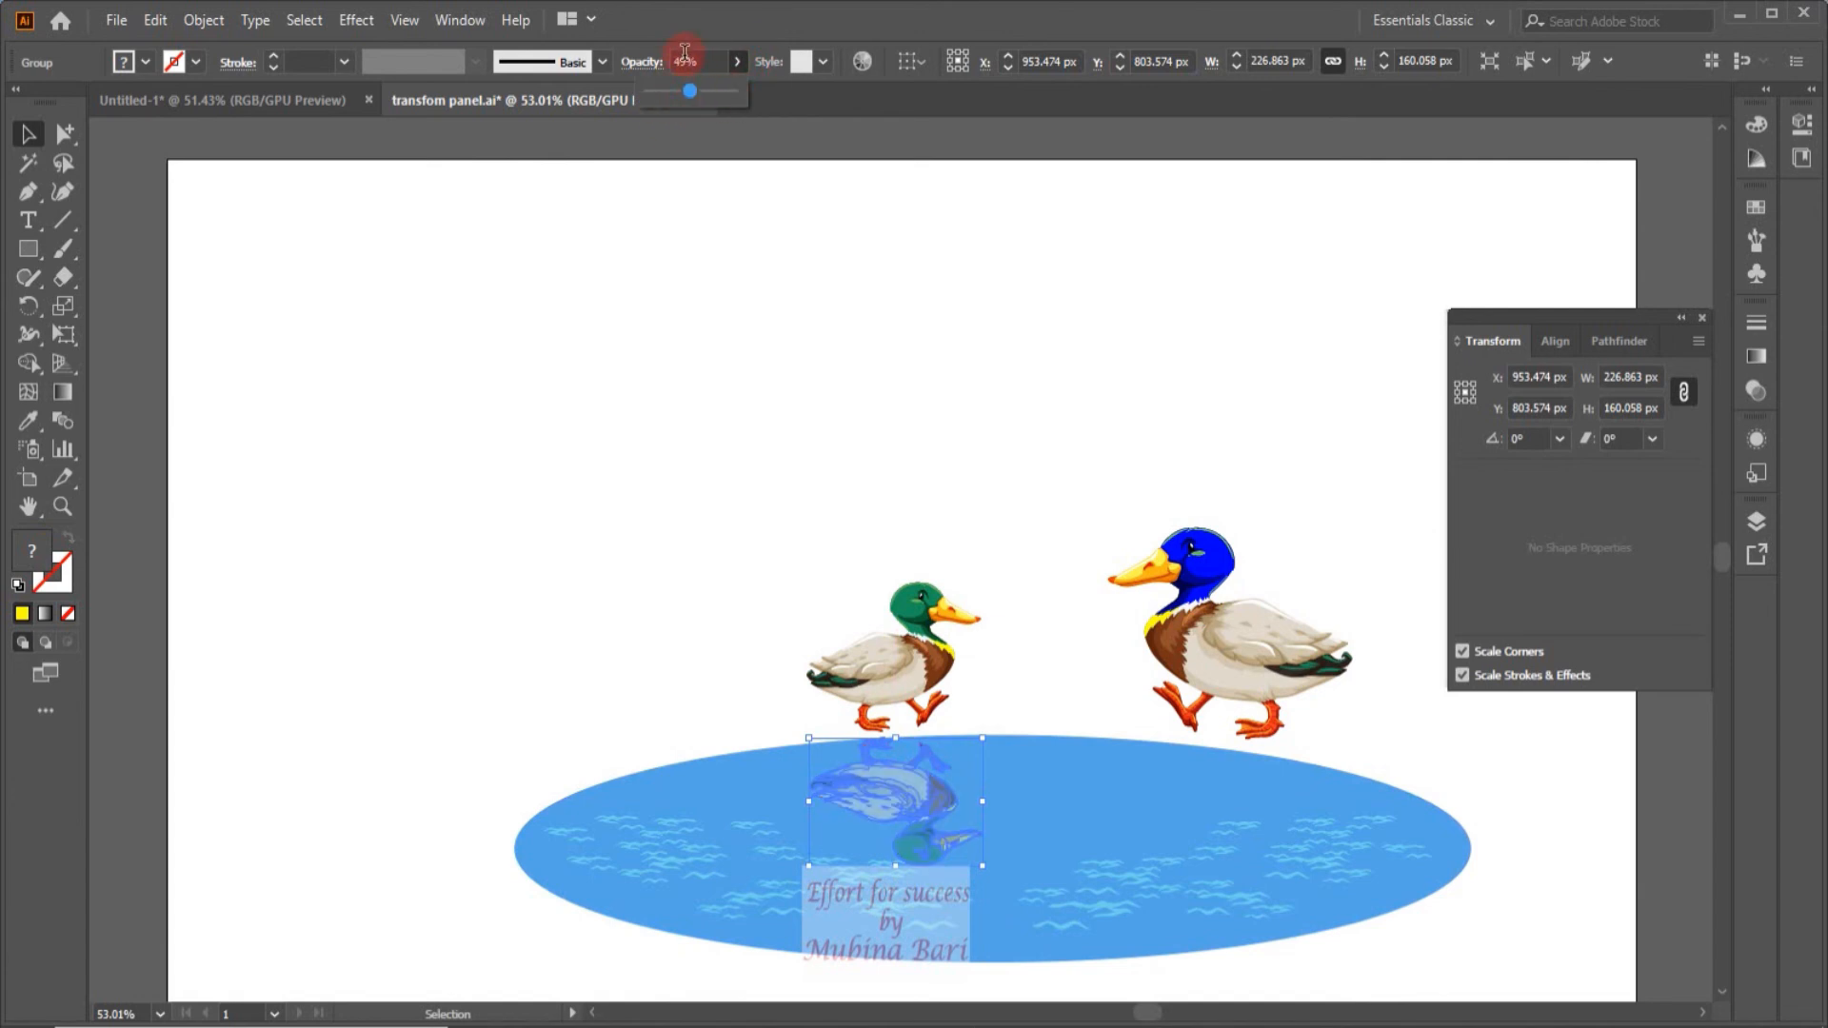
{"action": "left_click", "coordinate": [685, 59]}
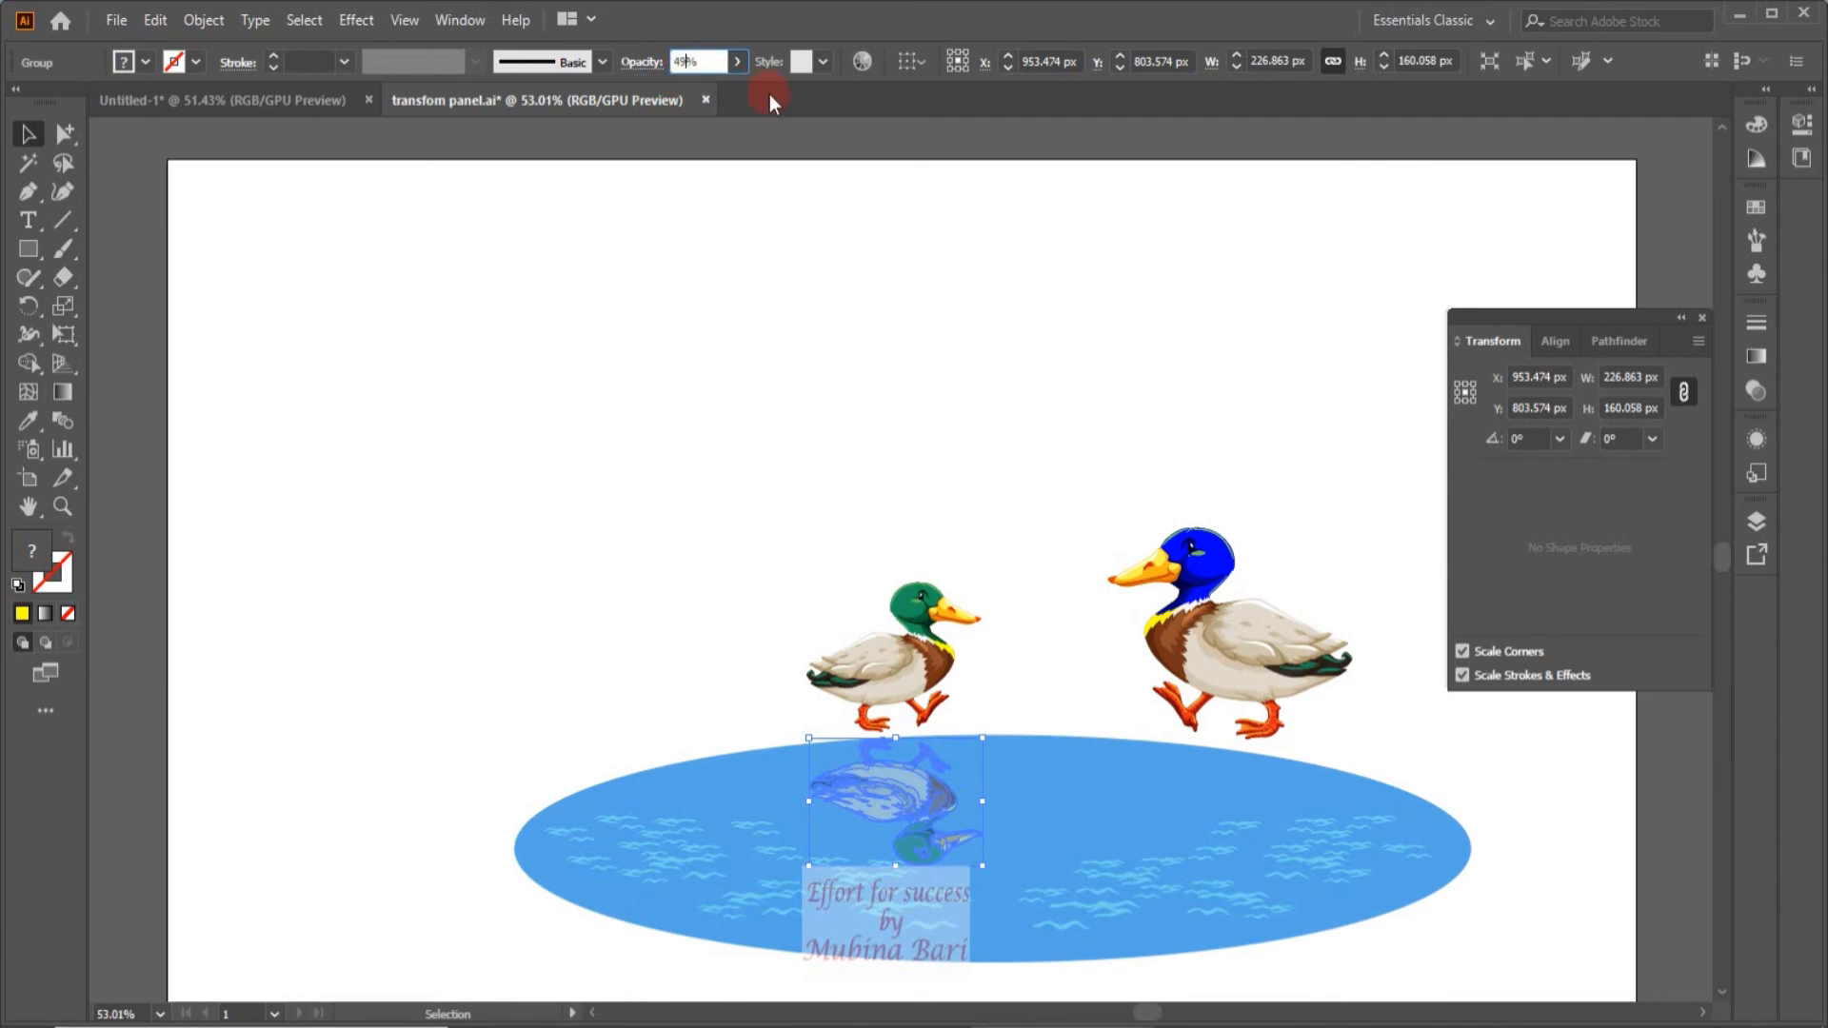
{"action": "key", "text": "BackSpace"}
{"action": "key", "text": "BackSpace"}
{"action": "type", "text": "20"}
{"action": "left_click", "coordinate": [779, 275]}
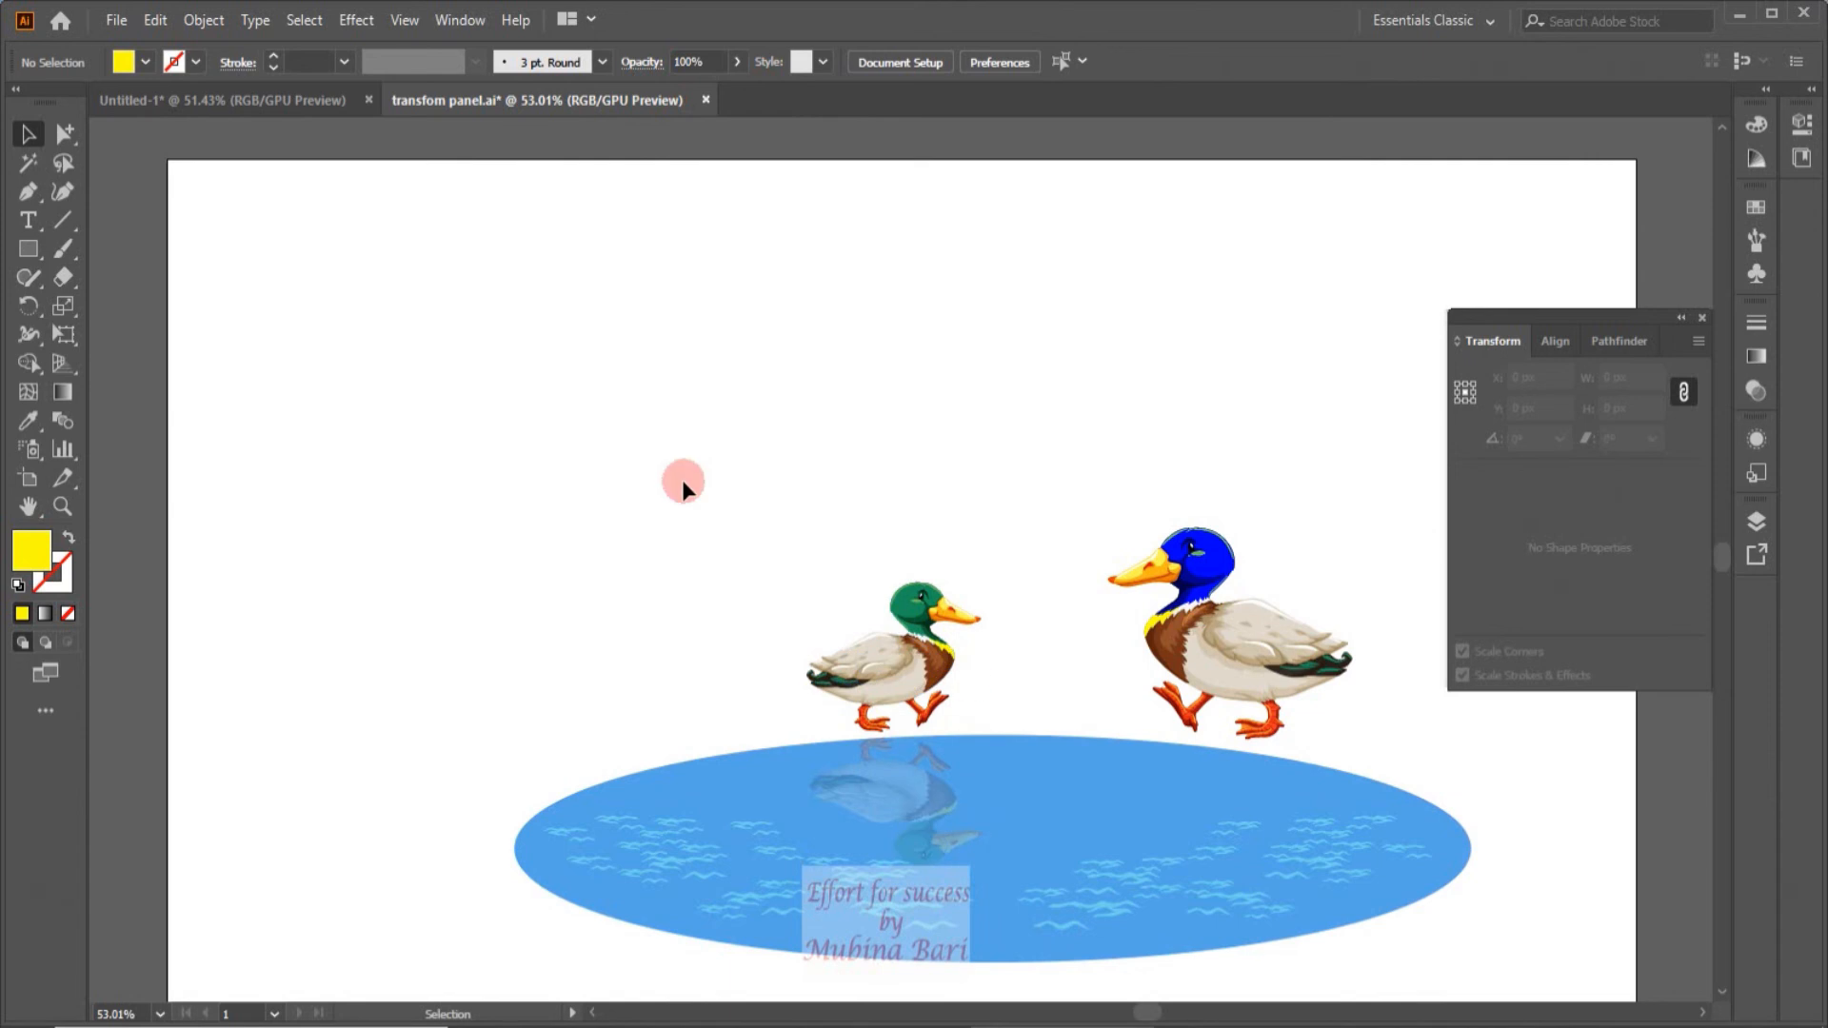
{"action": "left_click", "coordinate": [1698, 341]}
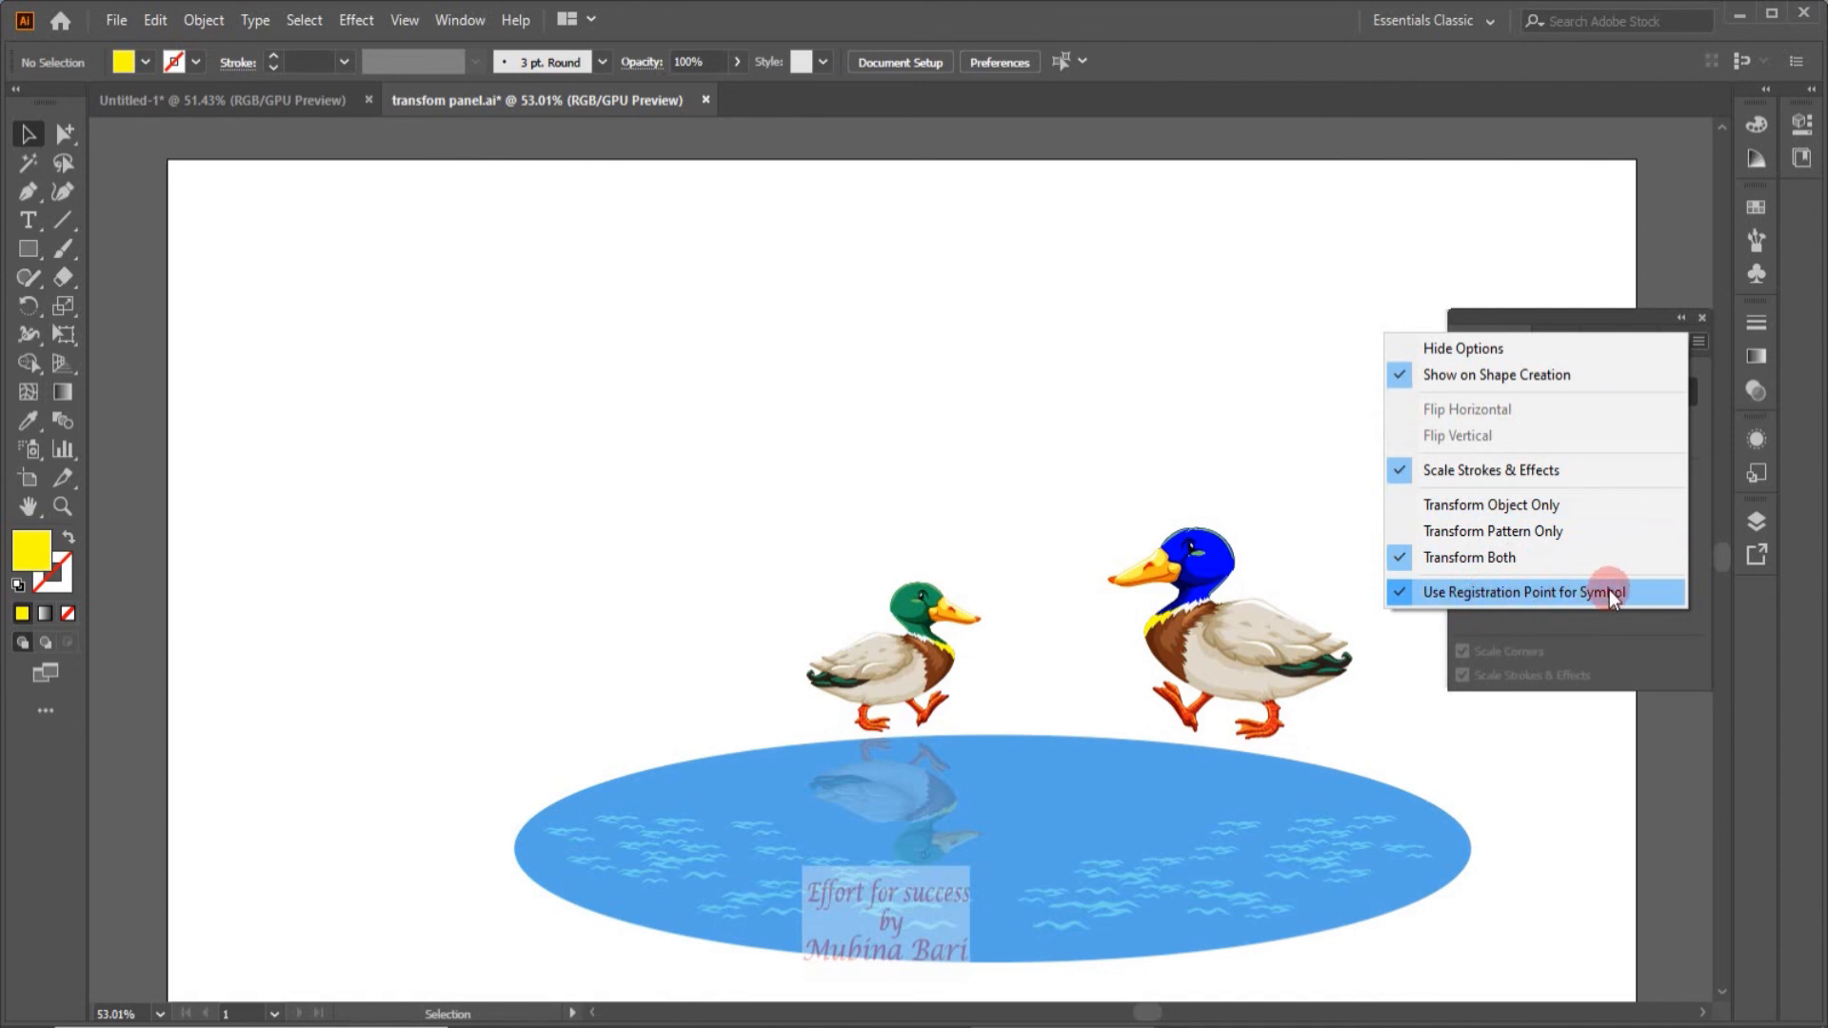
{"action": "left_click", "coordinate": [891, 300]}
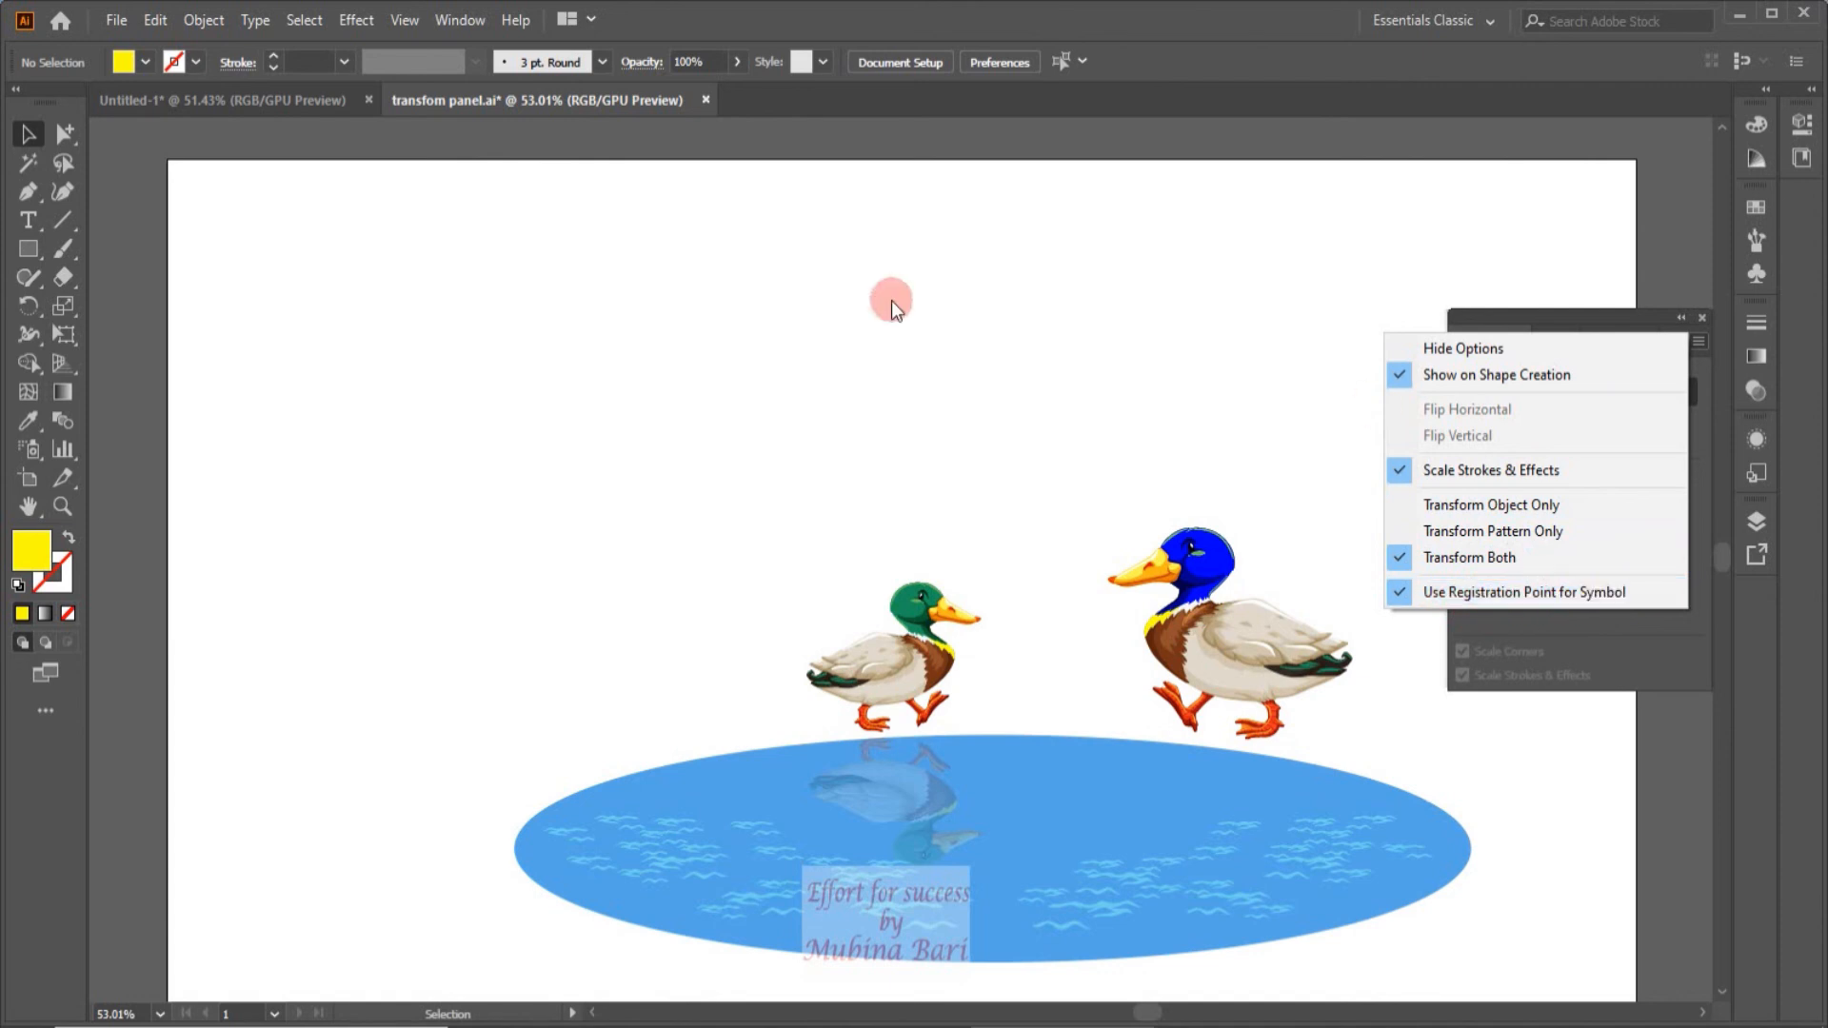
Step: Draw a narrow vertical rectangle about 24 by 285 px near the artboard's upper-left corner and place a copy to its right
{"action": "left_click", "coordinate": [28, 249]}
{"action": "left_click_drag", "start_coordinate": [329, 278], "coordinate": [348, 502]}
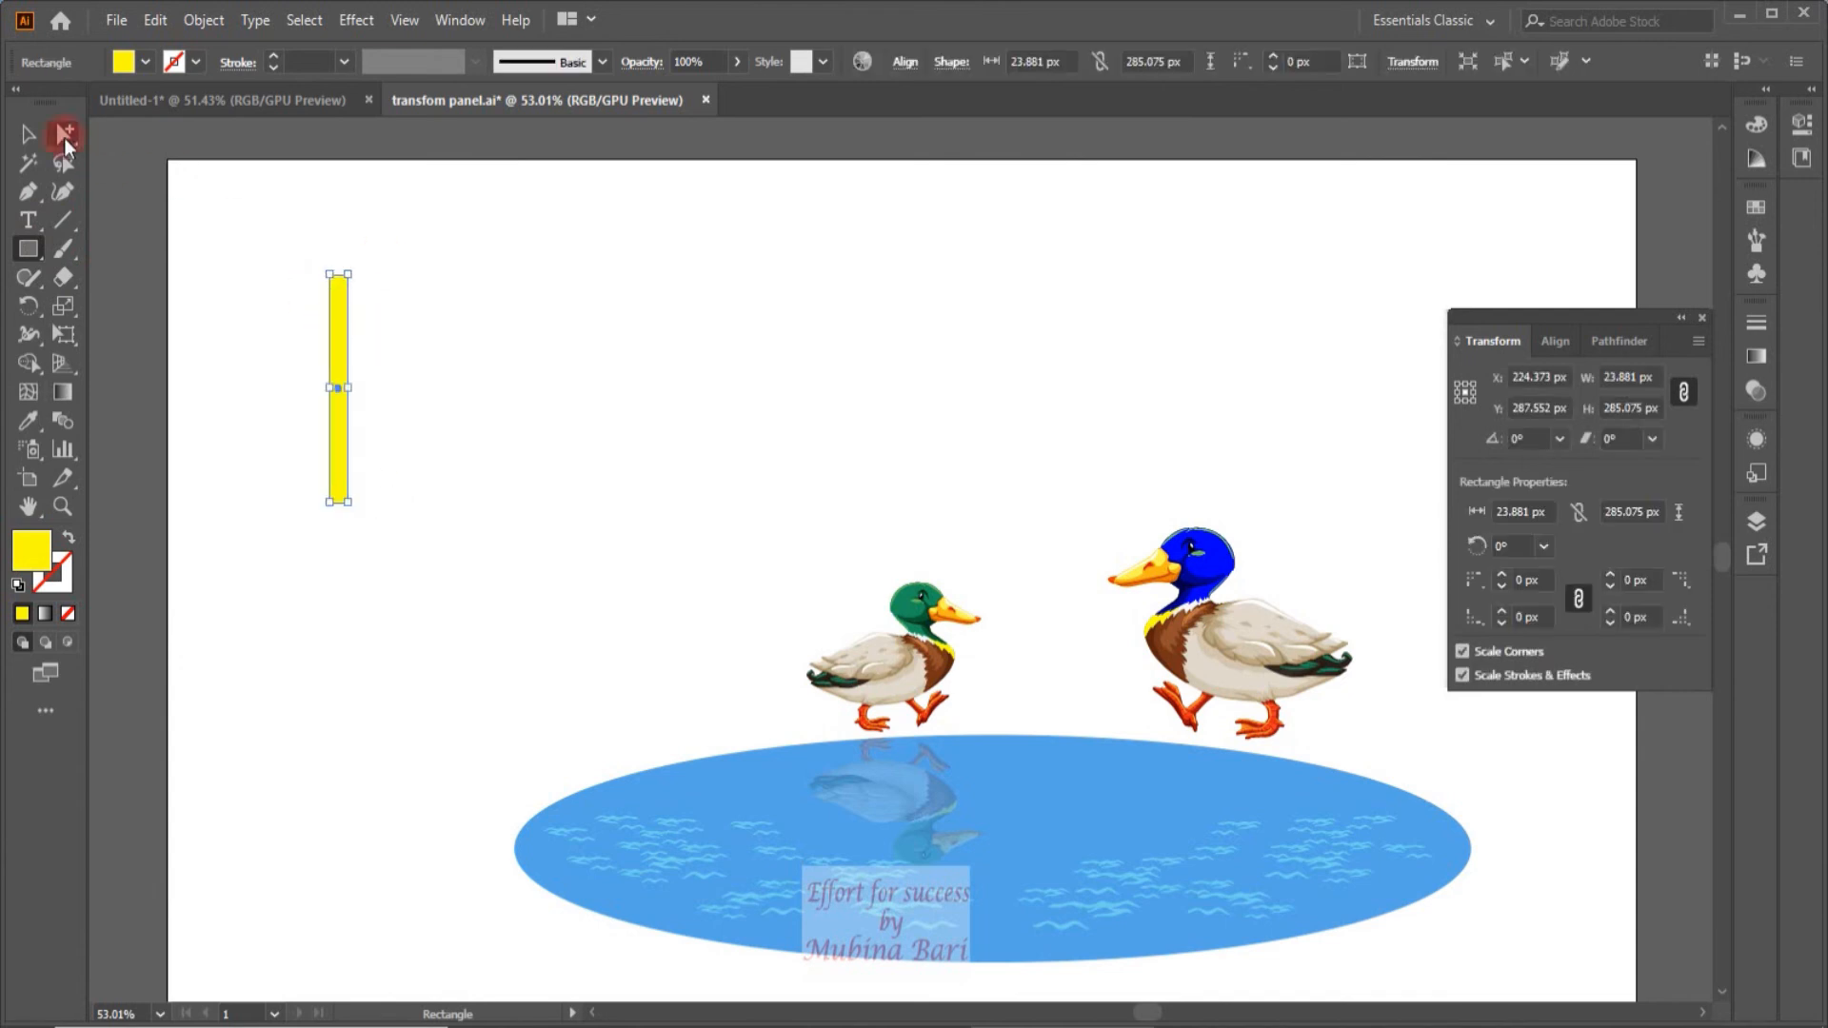
{"action": "left_click", "coordinate": [29, 134]}
{"action": "left_click_drag", "start_coordinate": [348, 419], "coordinate": [446, 421]}
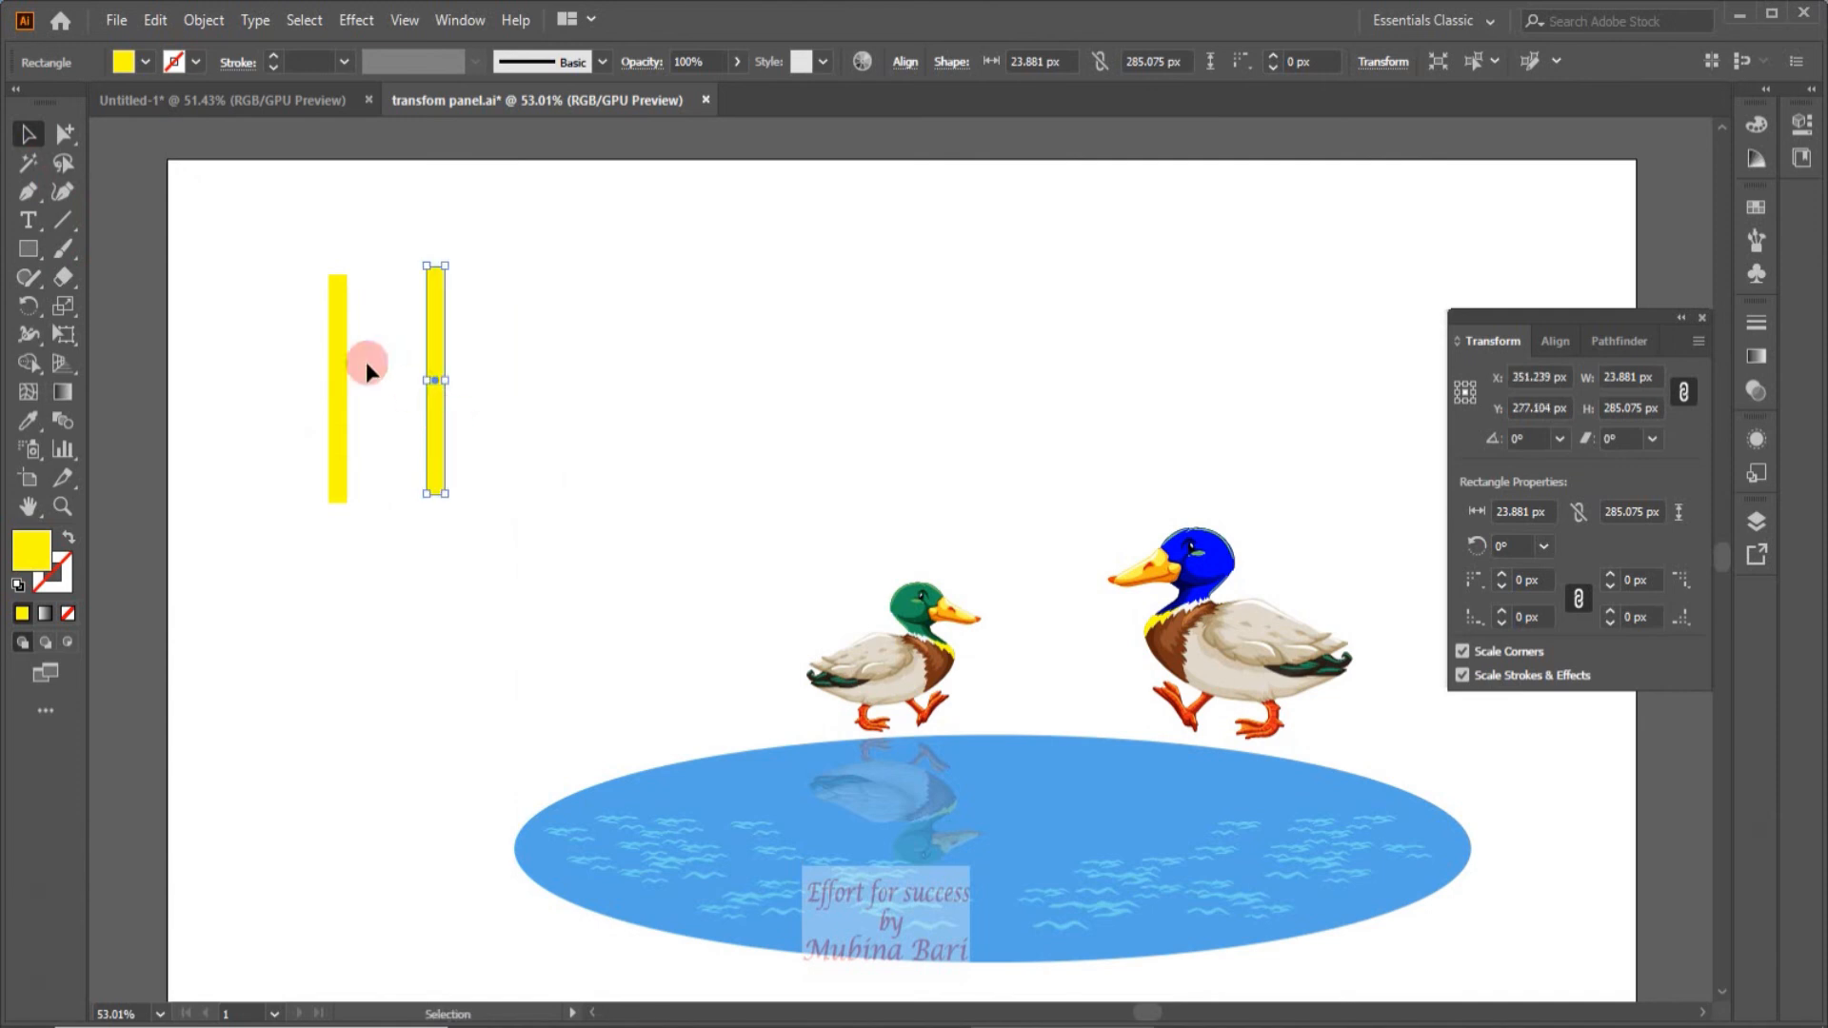
Step: Fill both narrow vertical rectangles with red
{"action": "left_click_drag", "start_coordinate": [301, 267], "coordinate": [512, 499]}
{"action": "left_click", "coordinate": [145, 62]}
{"action": "left_click", "coordinate": [79, 101]}
{"action": "left_click", "coordinate": [557, 287]}
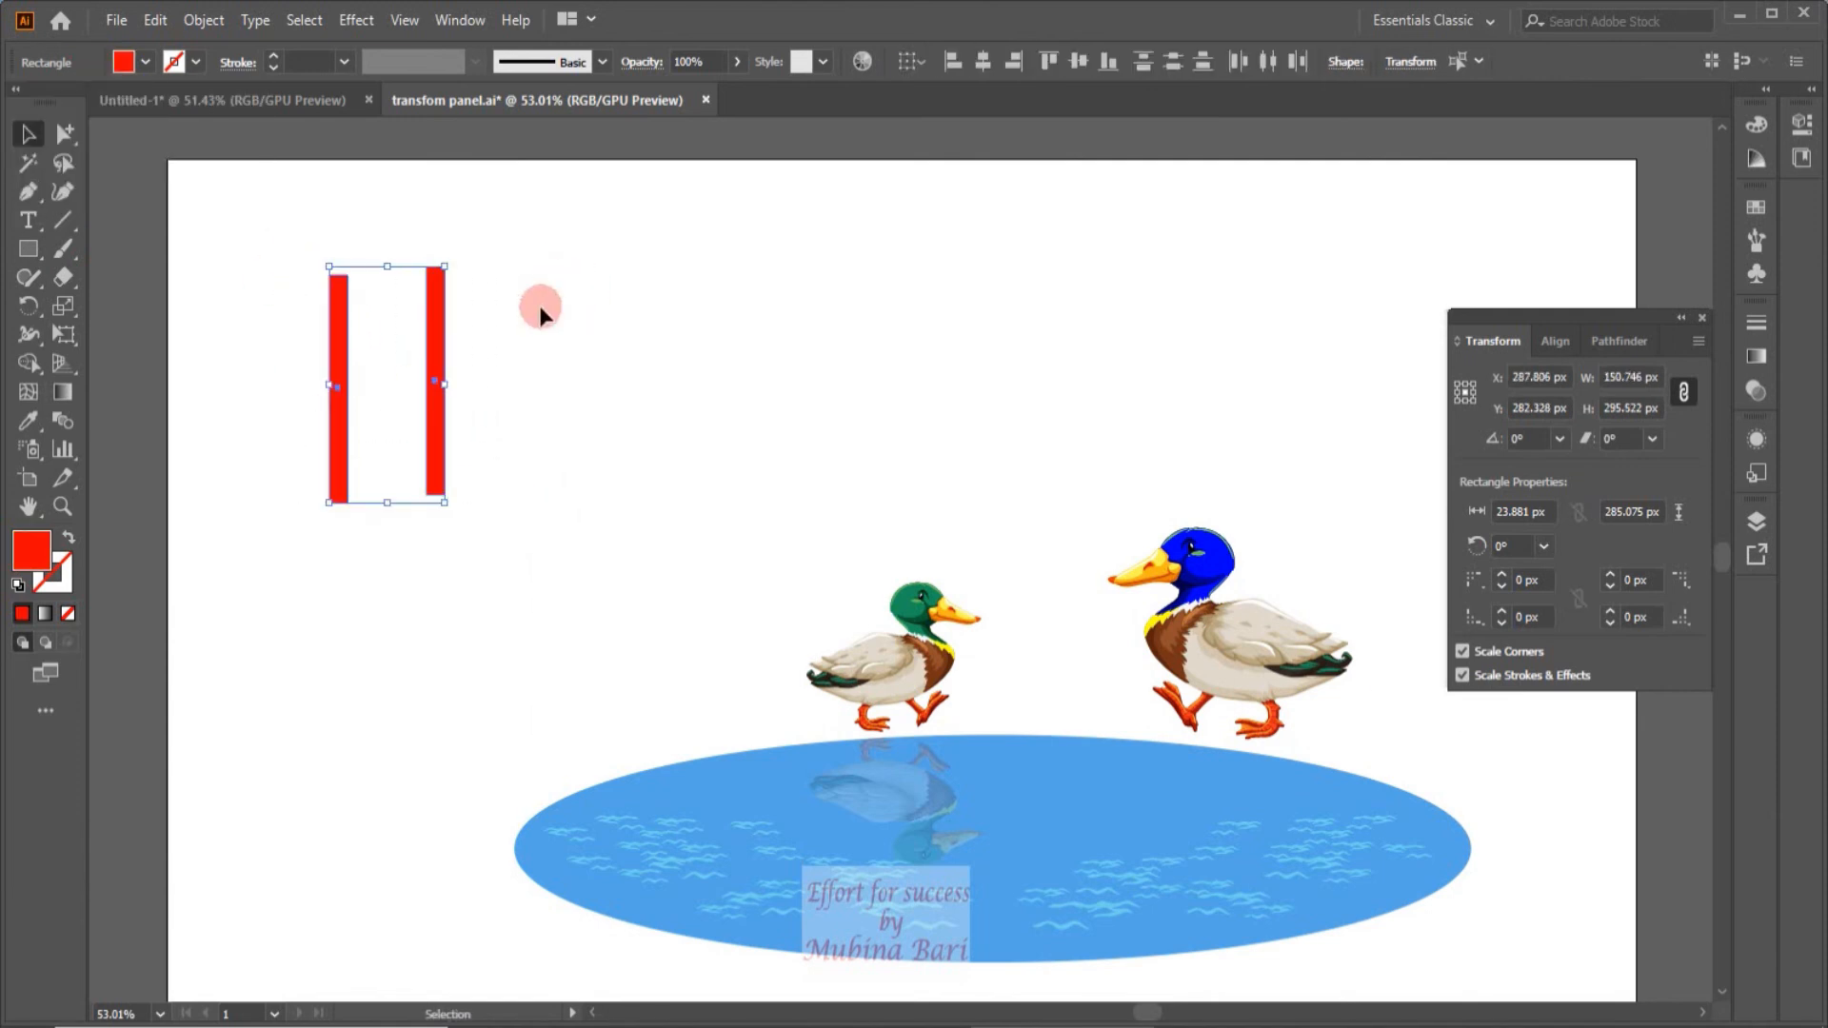
Step: Move the second red rectangle further away from the first one, and select the first rectangle
{"action": "left_click_drag", "start_coordinate": [437, 388], "coordinate": [504, 390]}
{"action": "left_click", "coordinate": [479, 381]}
{"action": "left_click", "coordinate": [441, 374]}
{"action": "left_click", "coordinate": [346, 386]}
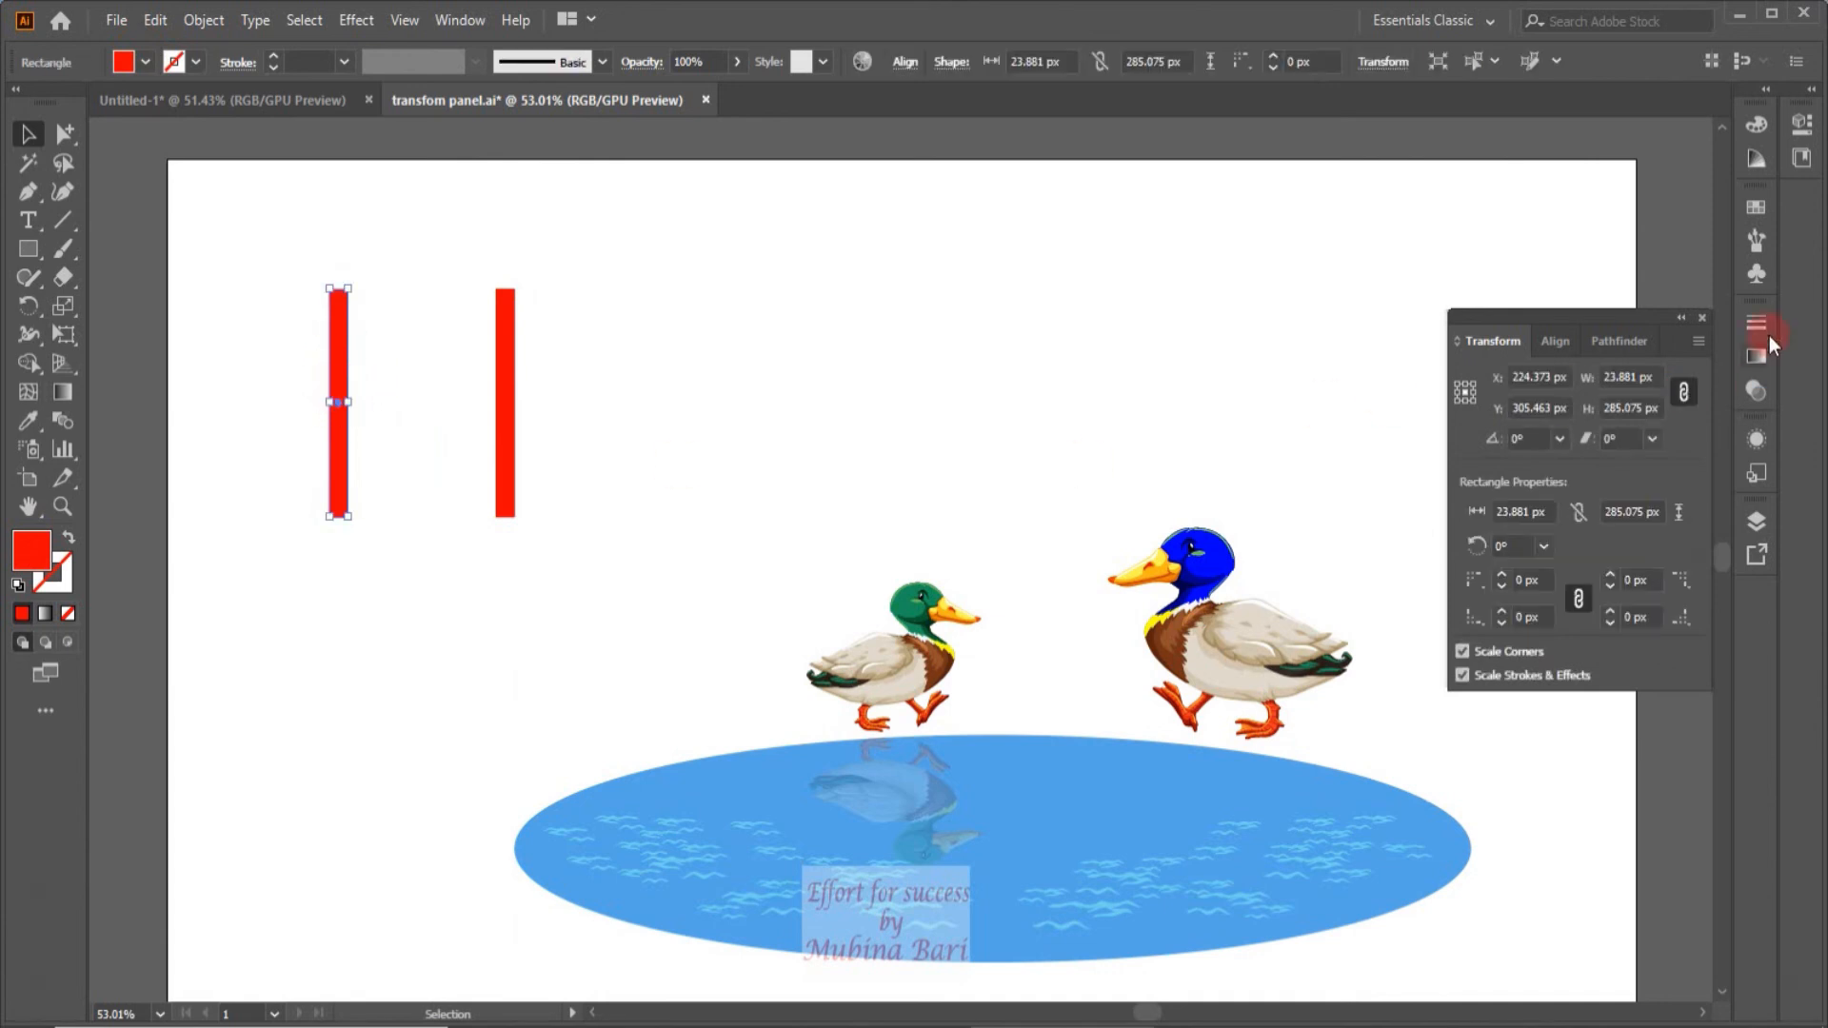
Step: Check the Use Registration Point for Symbol setting in the Transform options with the first red rectangle selected
{"action": "left_click", "coordinate": [1699, 340]}
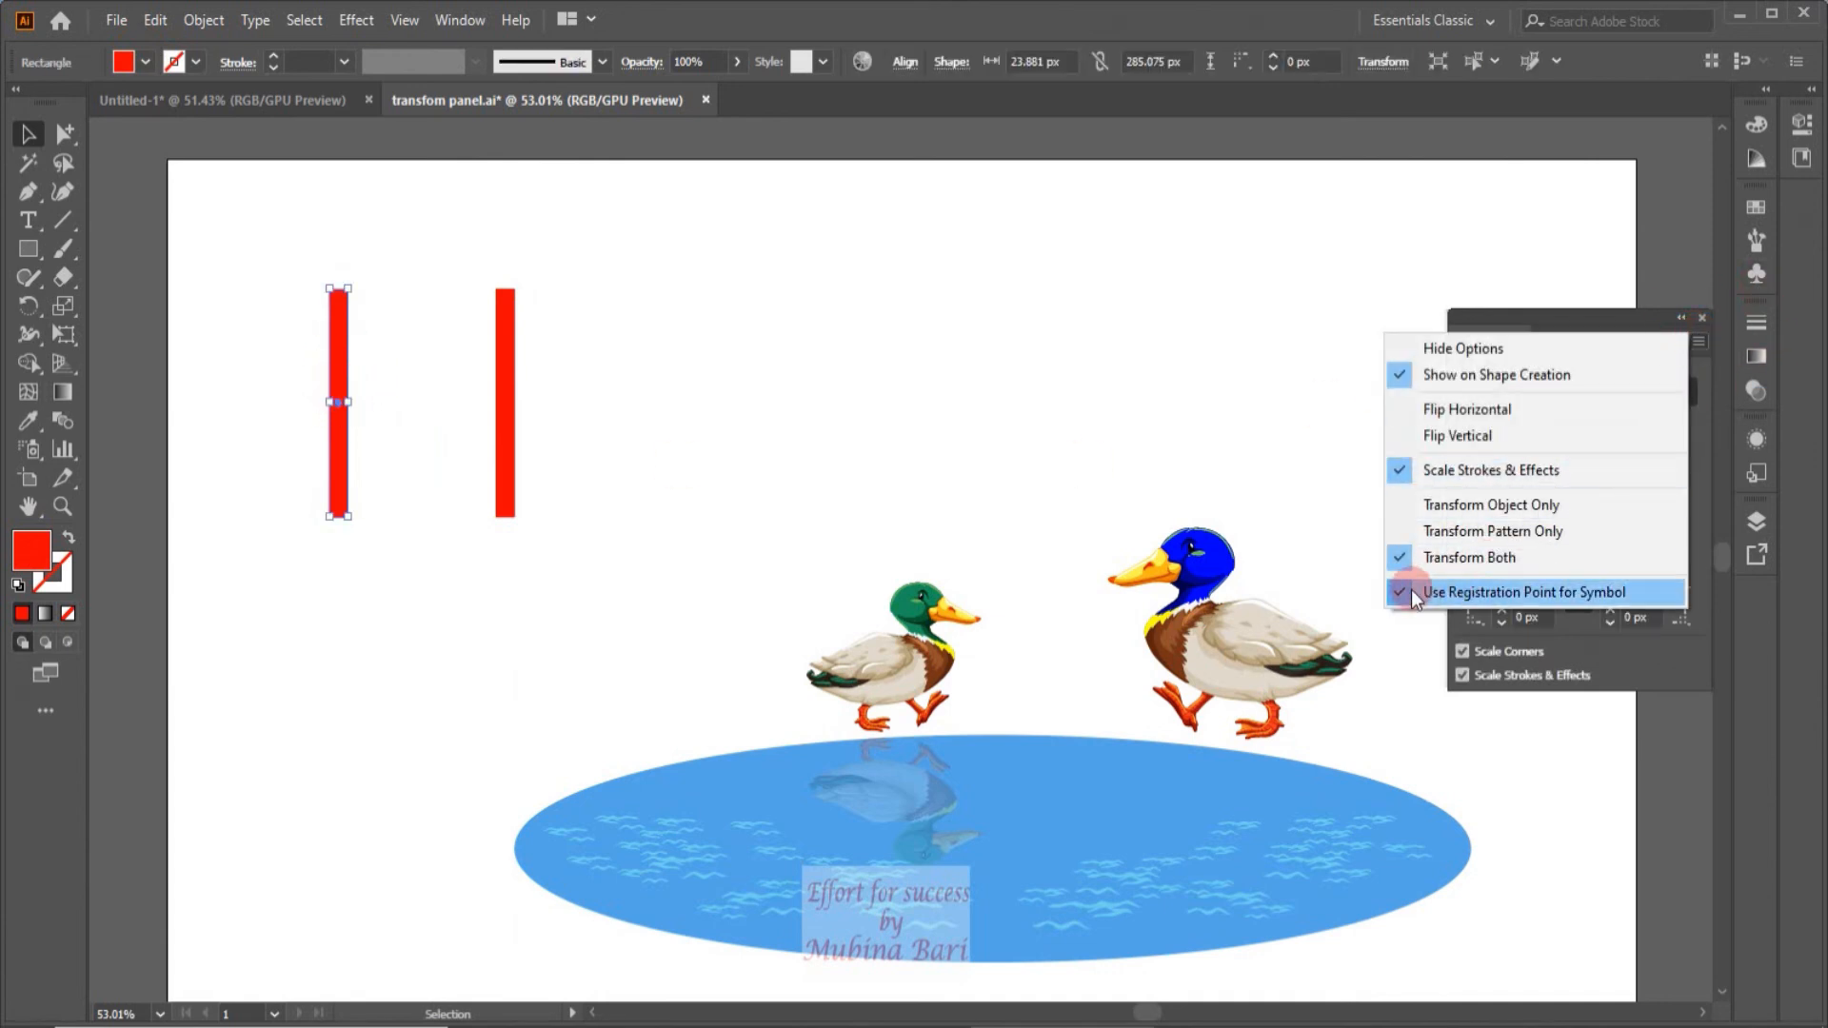
{"action": "left_click", "coordinate": [1638, 592]}
{"action": "left_click", "coordinate": [341, 335]}
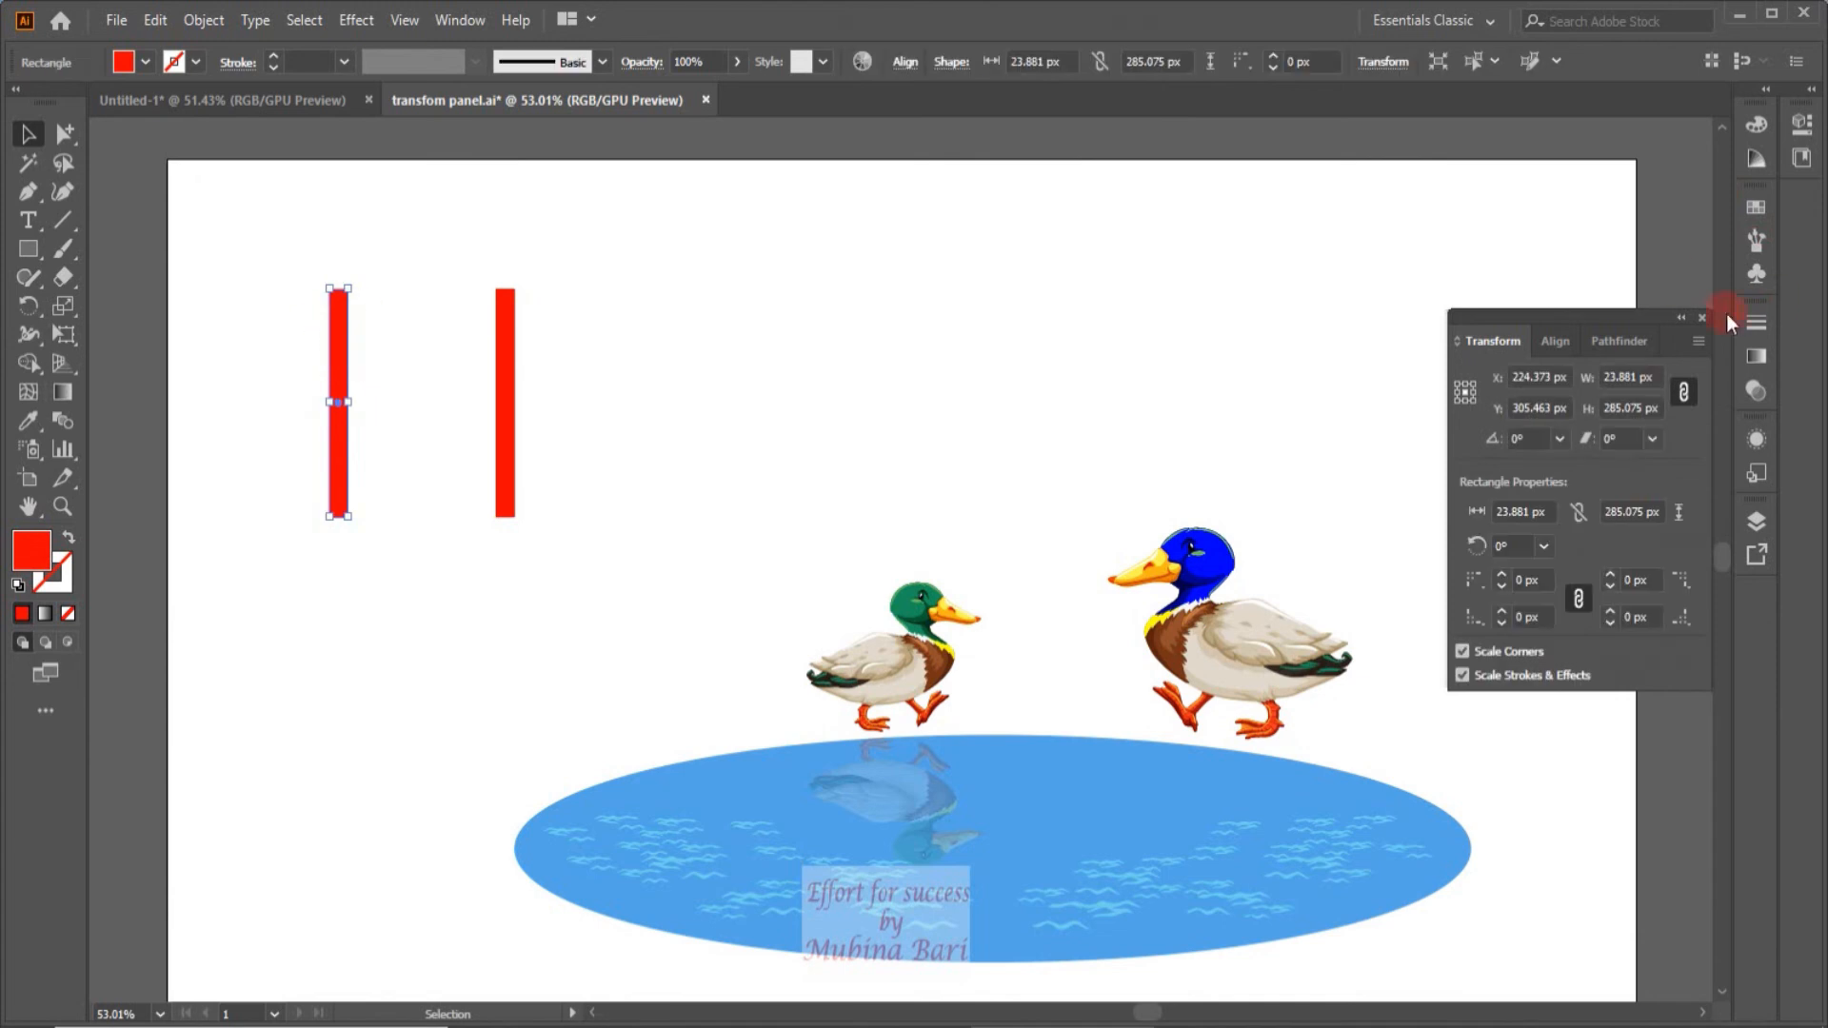
Step: Convert the first red rectangle into a dynamic Movie Clip symbol with its registration point at the bottom-right corner
{"action": "left_click", "coordinate": [1758, 273]}
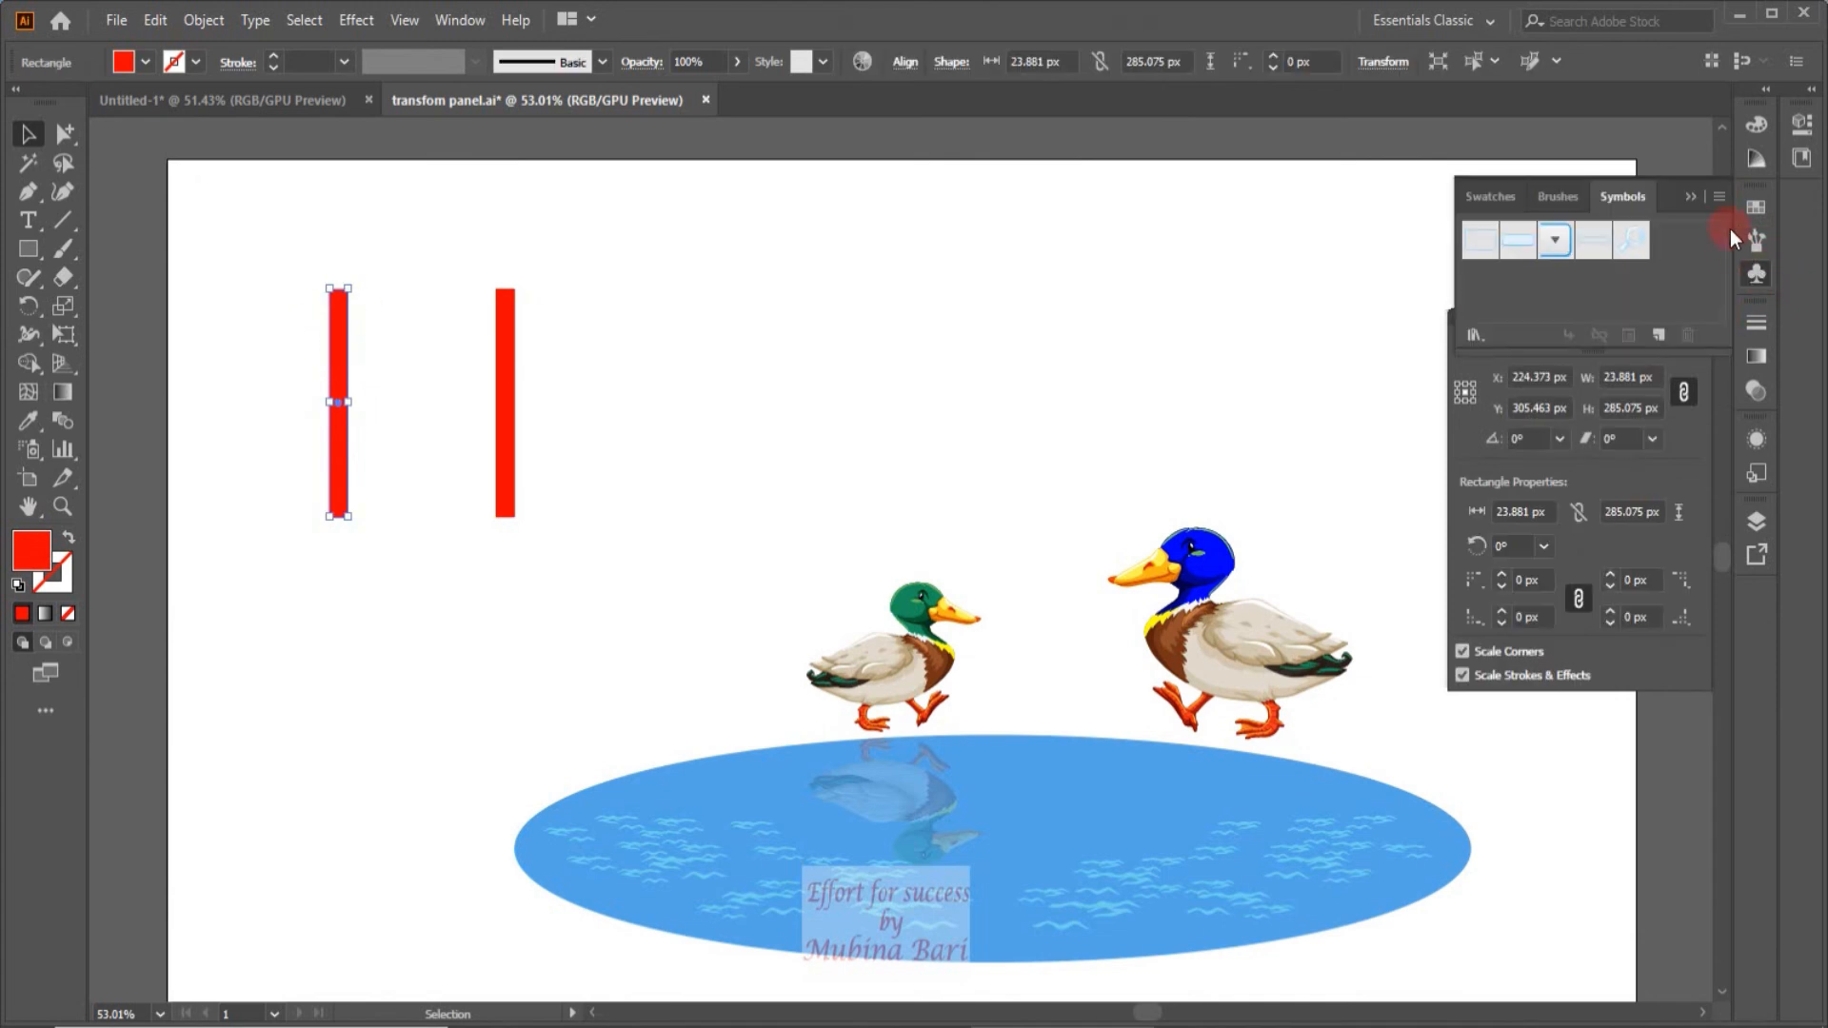
{"action": "left_click", "coordinate": [1721, 197]}
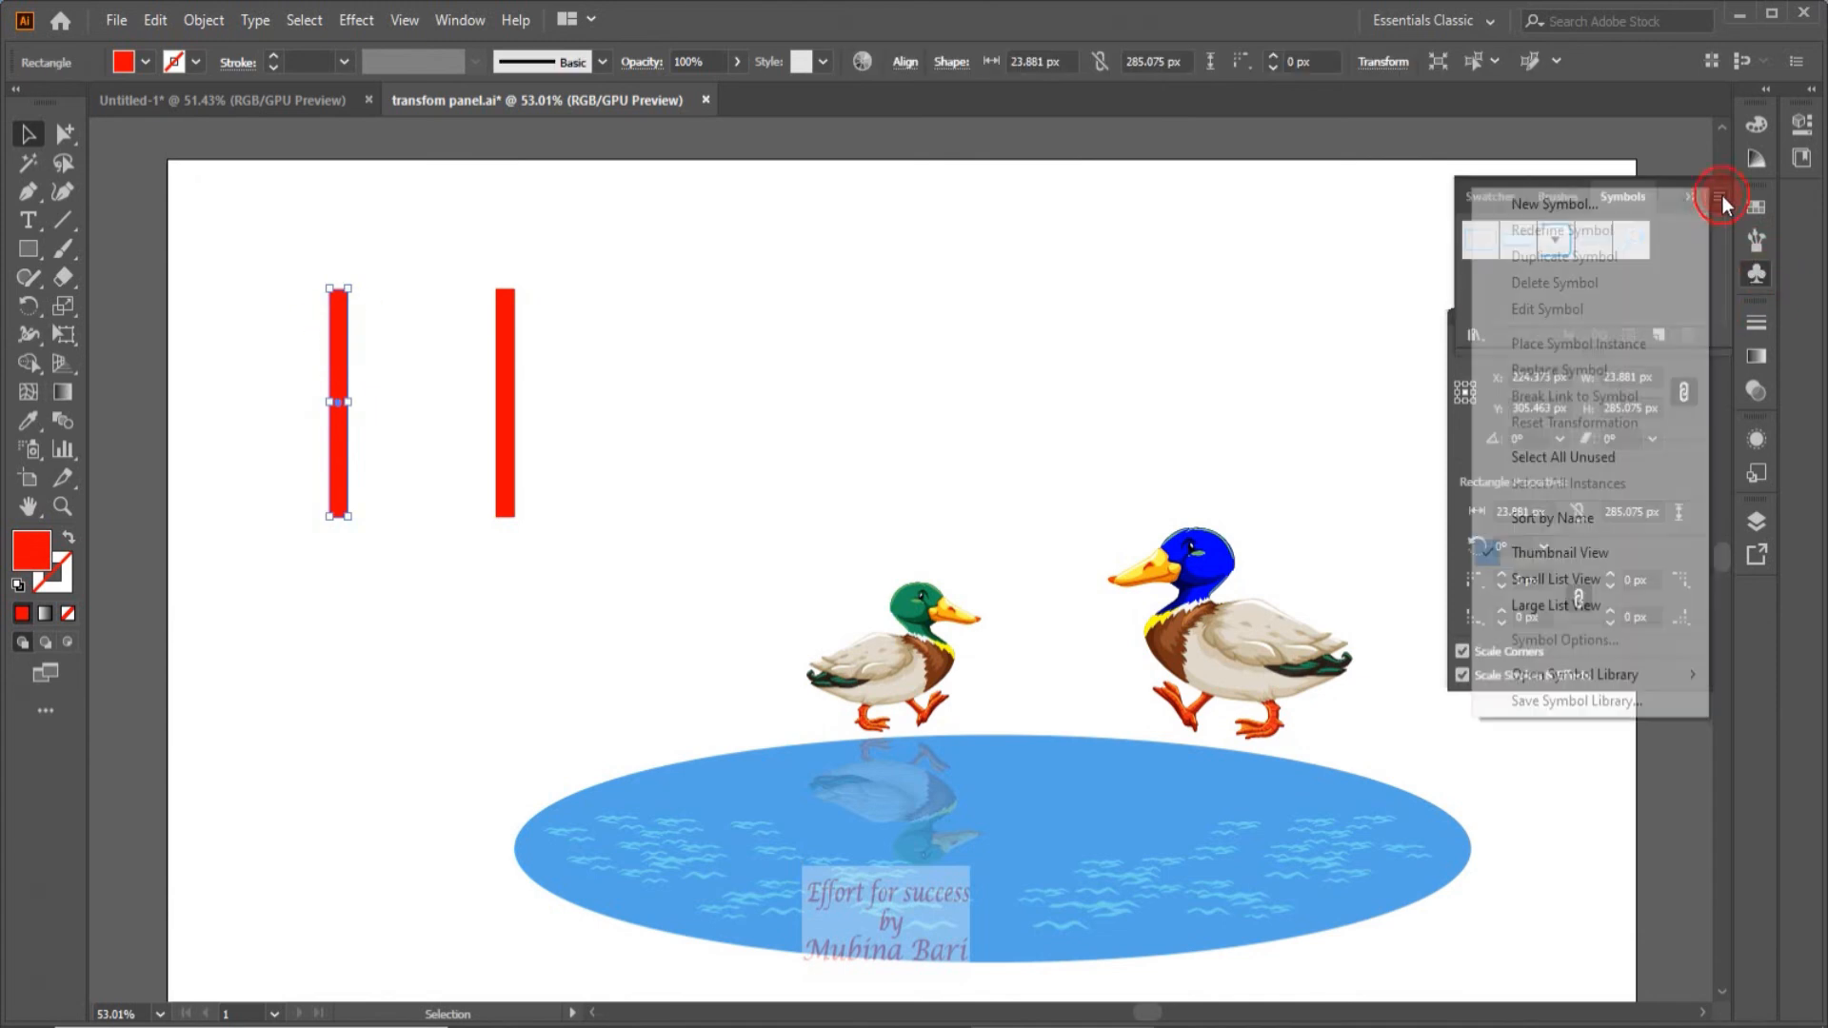
{"action": "left_click", "coordinate": [1596, 205]}
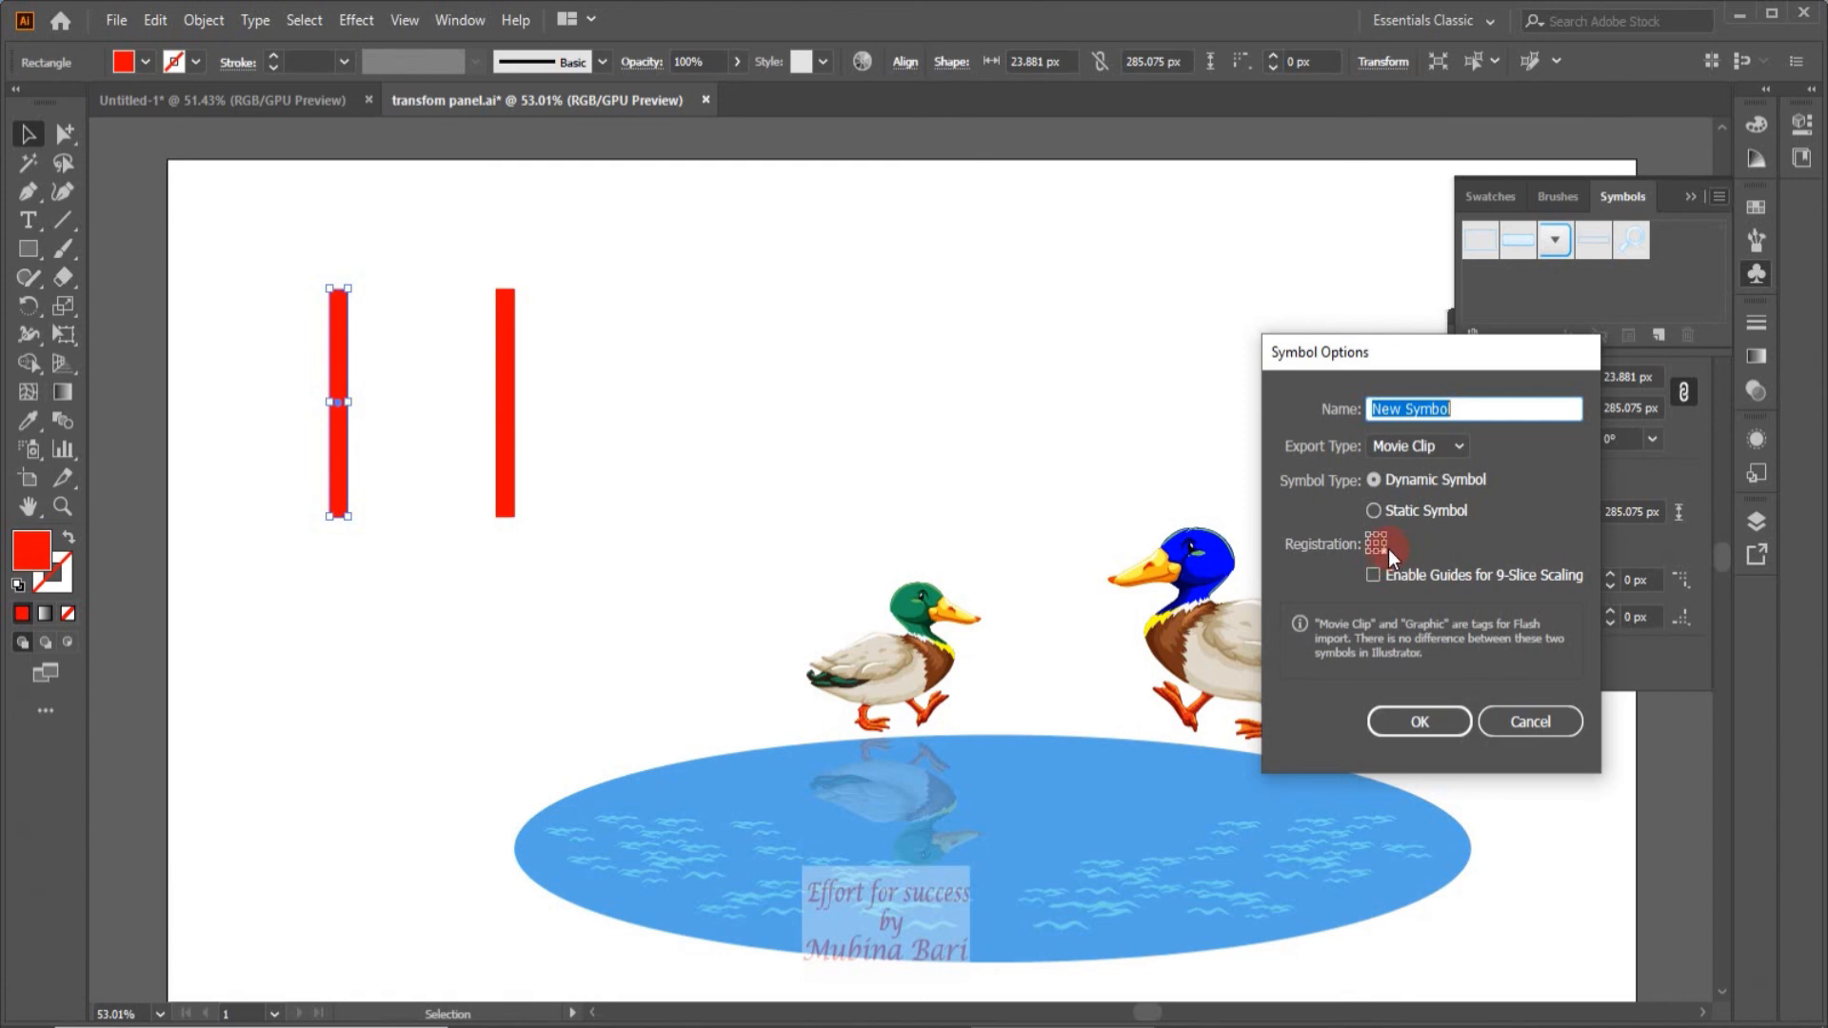
{"action": "left_click", "coordinate": [1432, 729]}
{"action": "left_click", "coordinate": [1673, 236]}
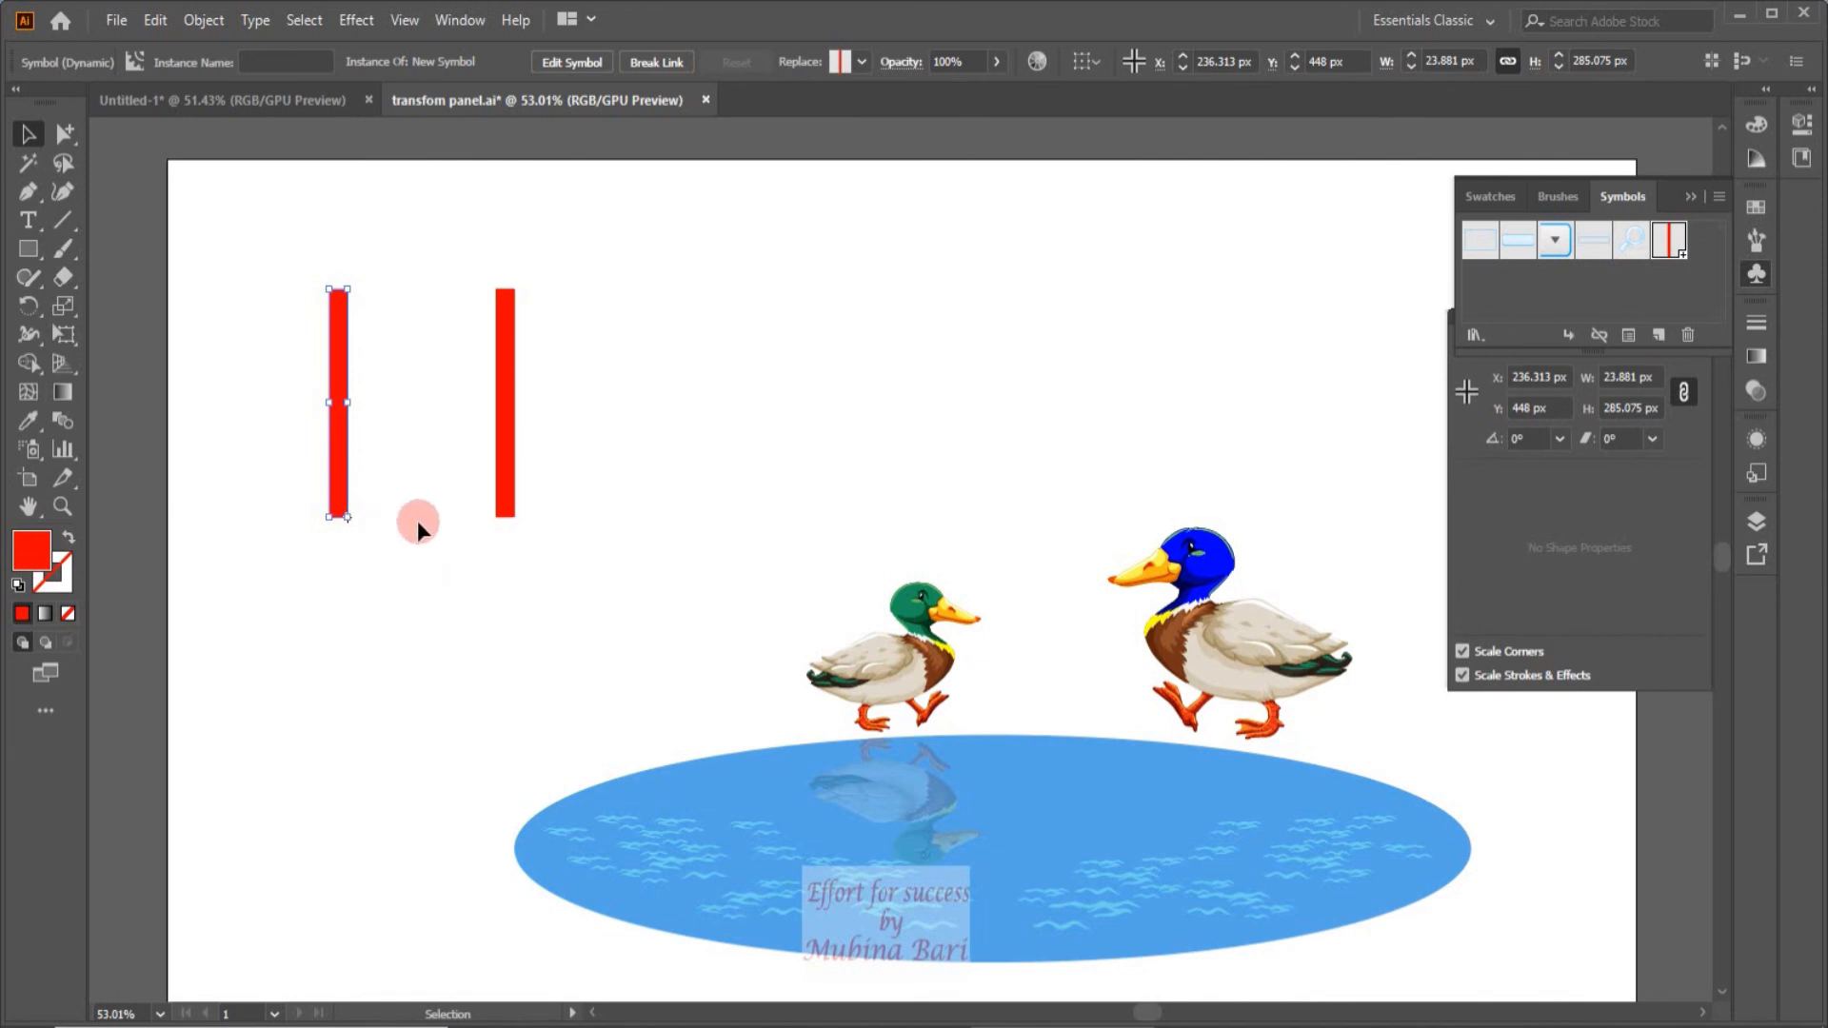
Step: Try rotating the red symbol instance about 32° around its registration point, compare it with the plain rectangle, and undo the rotation
{"action": "left_click_drag", "start_coordinate": [322, 283], "coordinate": [218, 335]}
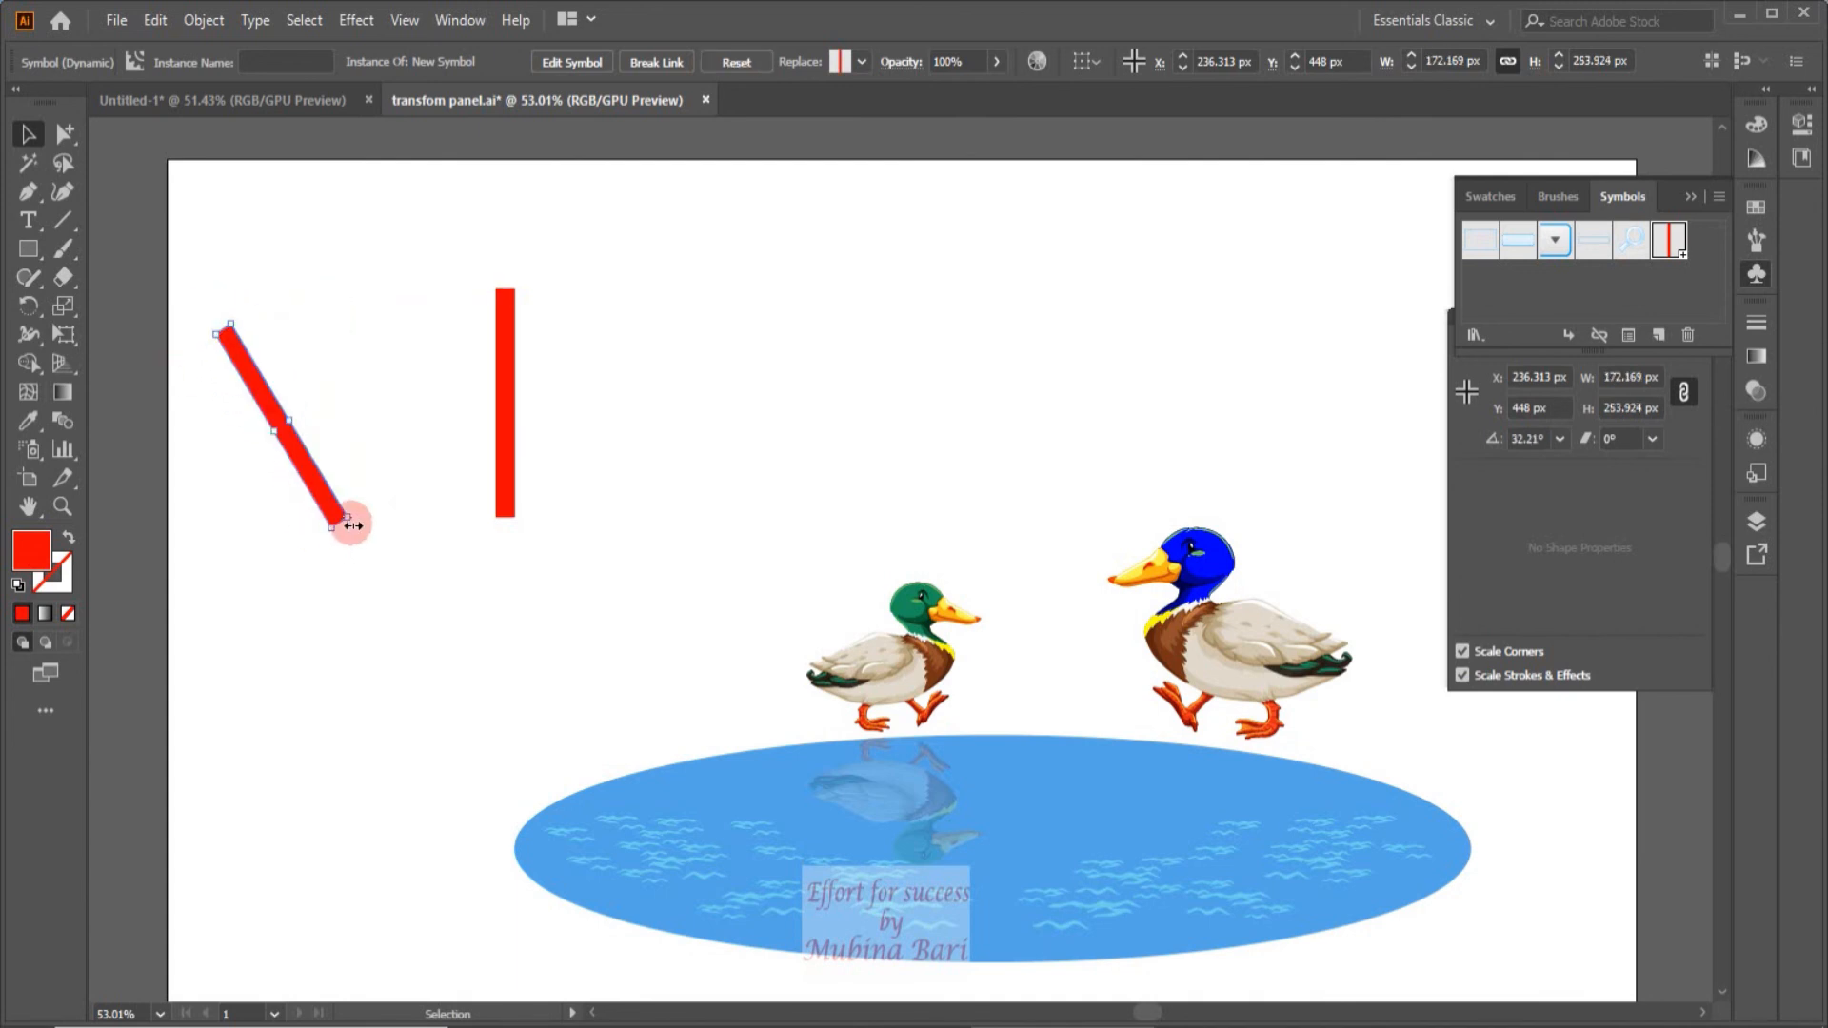
{"action": "left_click", "coordinate": [499, 409]}
{"action": "mouse_move", "coordinate": [527, 277]}
{"action": "left_mouse_down"}
{"action": "mouse_move", "coordinate": [583, 351]}
{"action": "mouse_move", "coordinate": [559, 263]}
{"action": "mouse_move", "coordinate": [518, 258]}
{"action": "left_mouse_up"}
{"action": "left_click", "coordinate": [502, 400]}
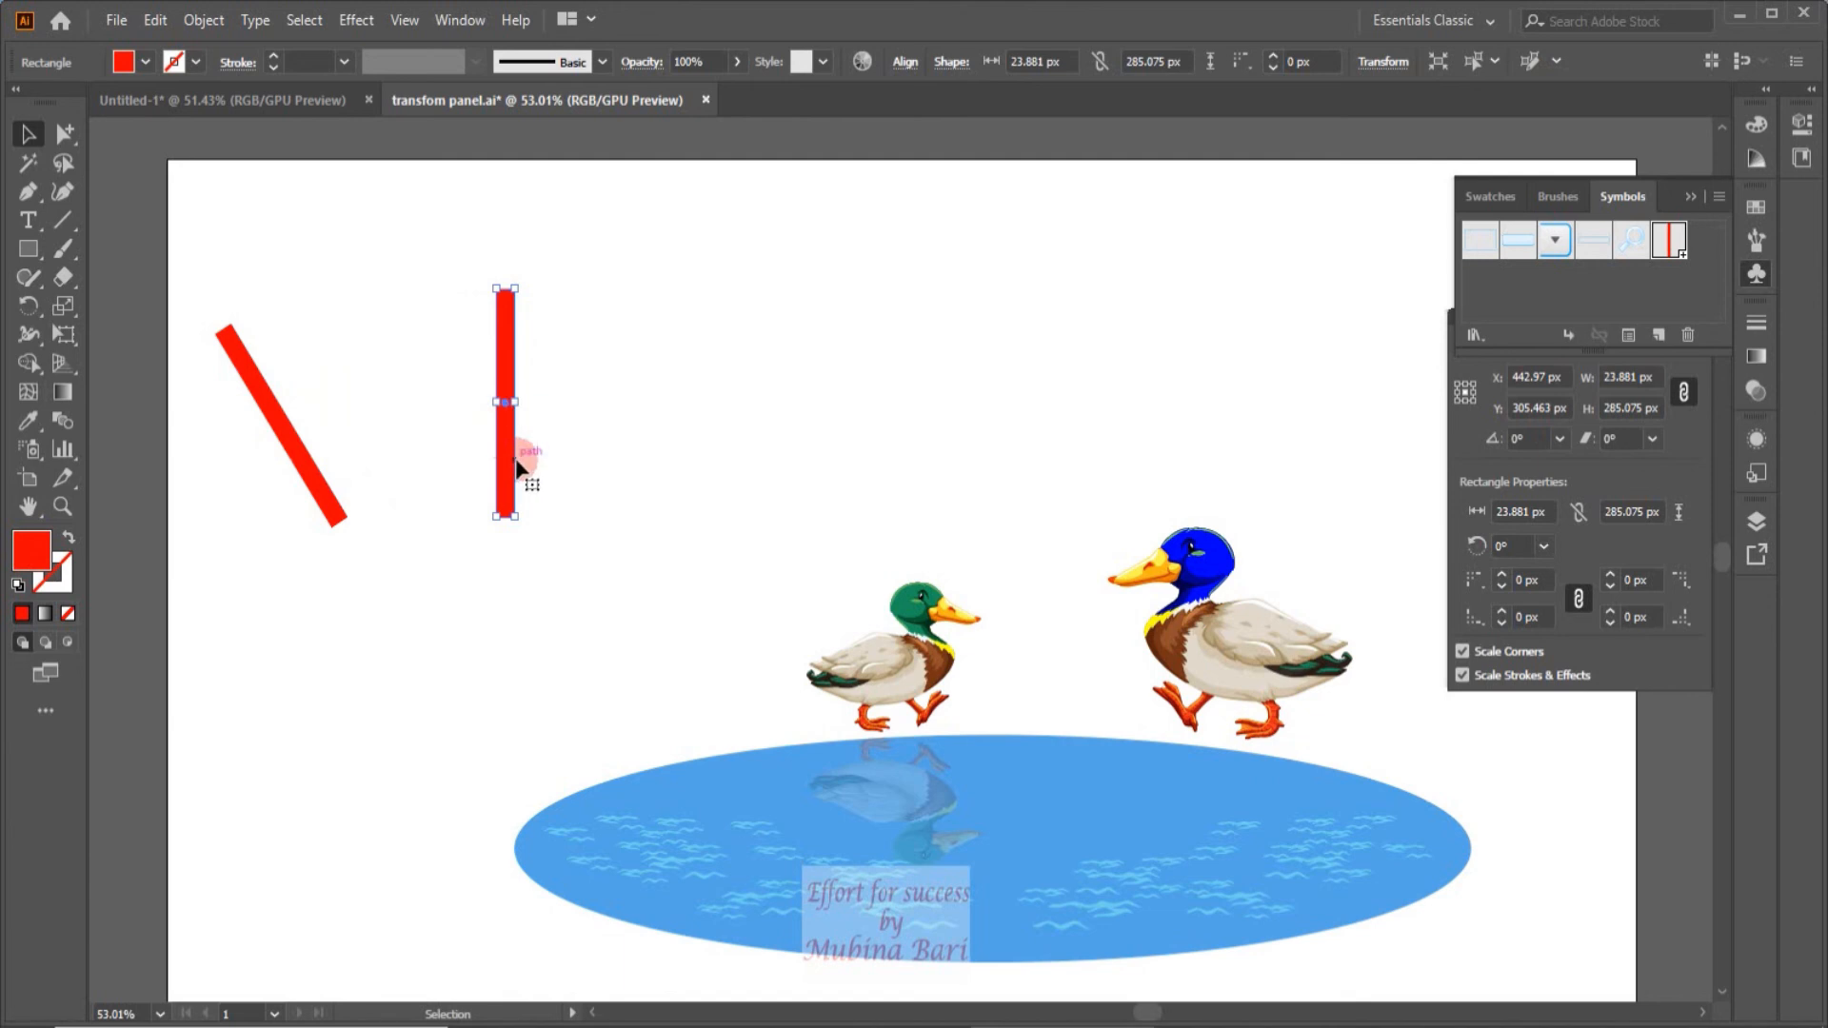
{"action": "left_click", "coordinate": [319, 506]}
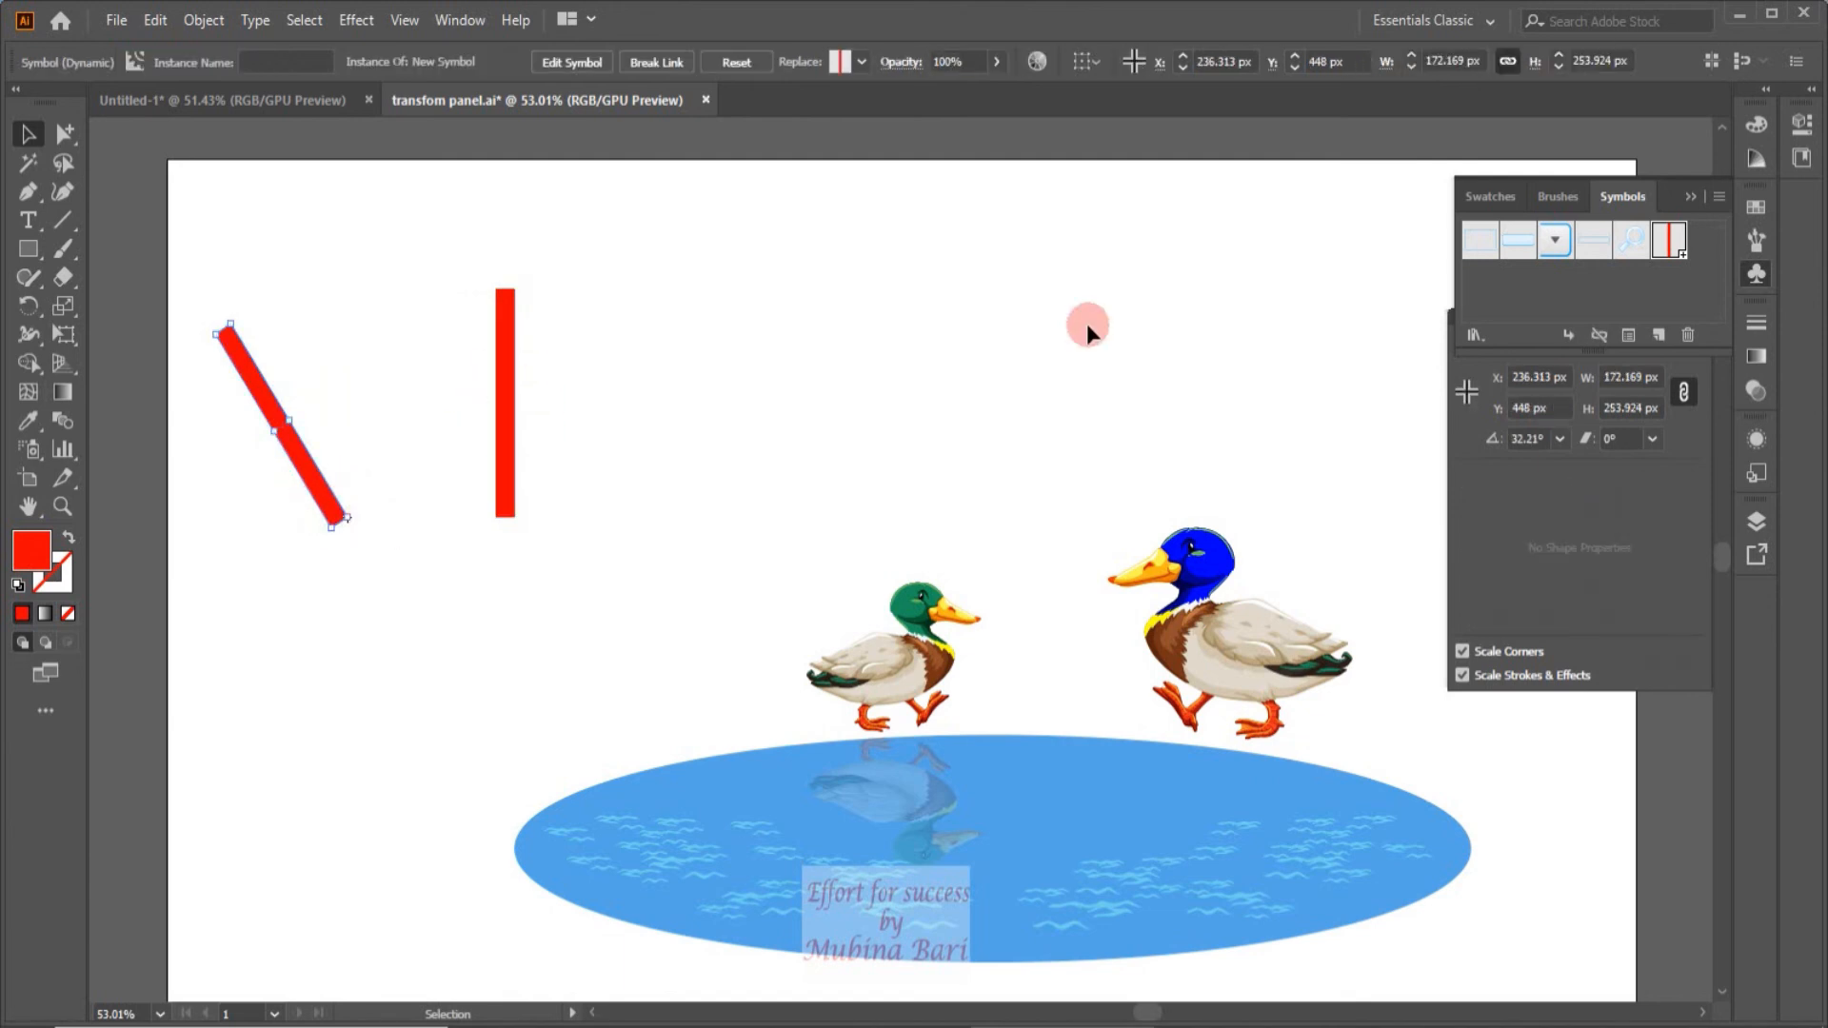
{"action": "key", "text": "ctrl+z"}
{"action": "key", "text": "ctrl+shift+z"}
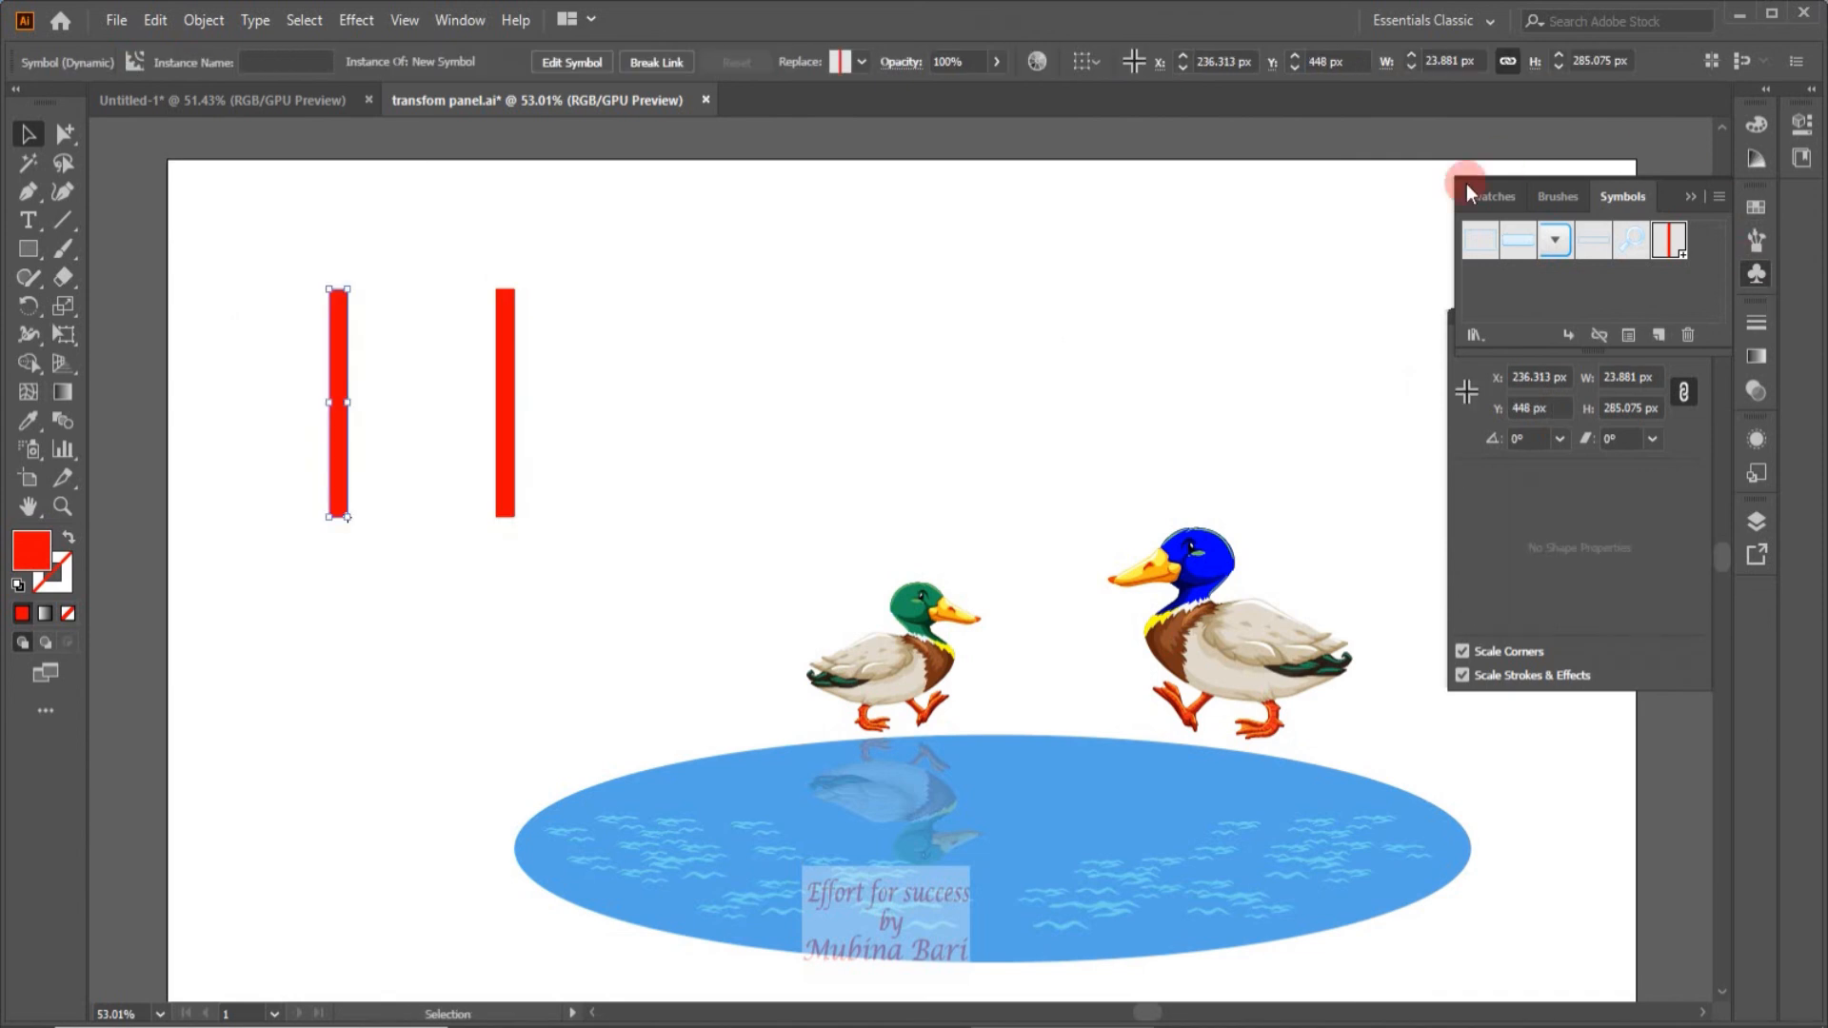
Step: Turn off Use Registration Point for Symbol, then rotate the red symbol instance around its centre and back to nearly upright
{"action": "left_click", "coordinate": [1759, 271]}
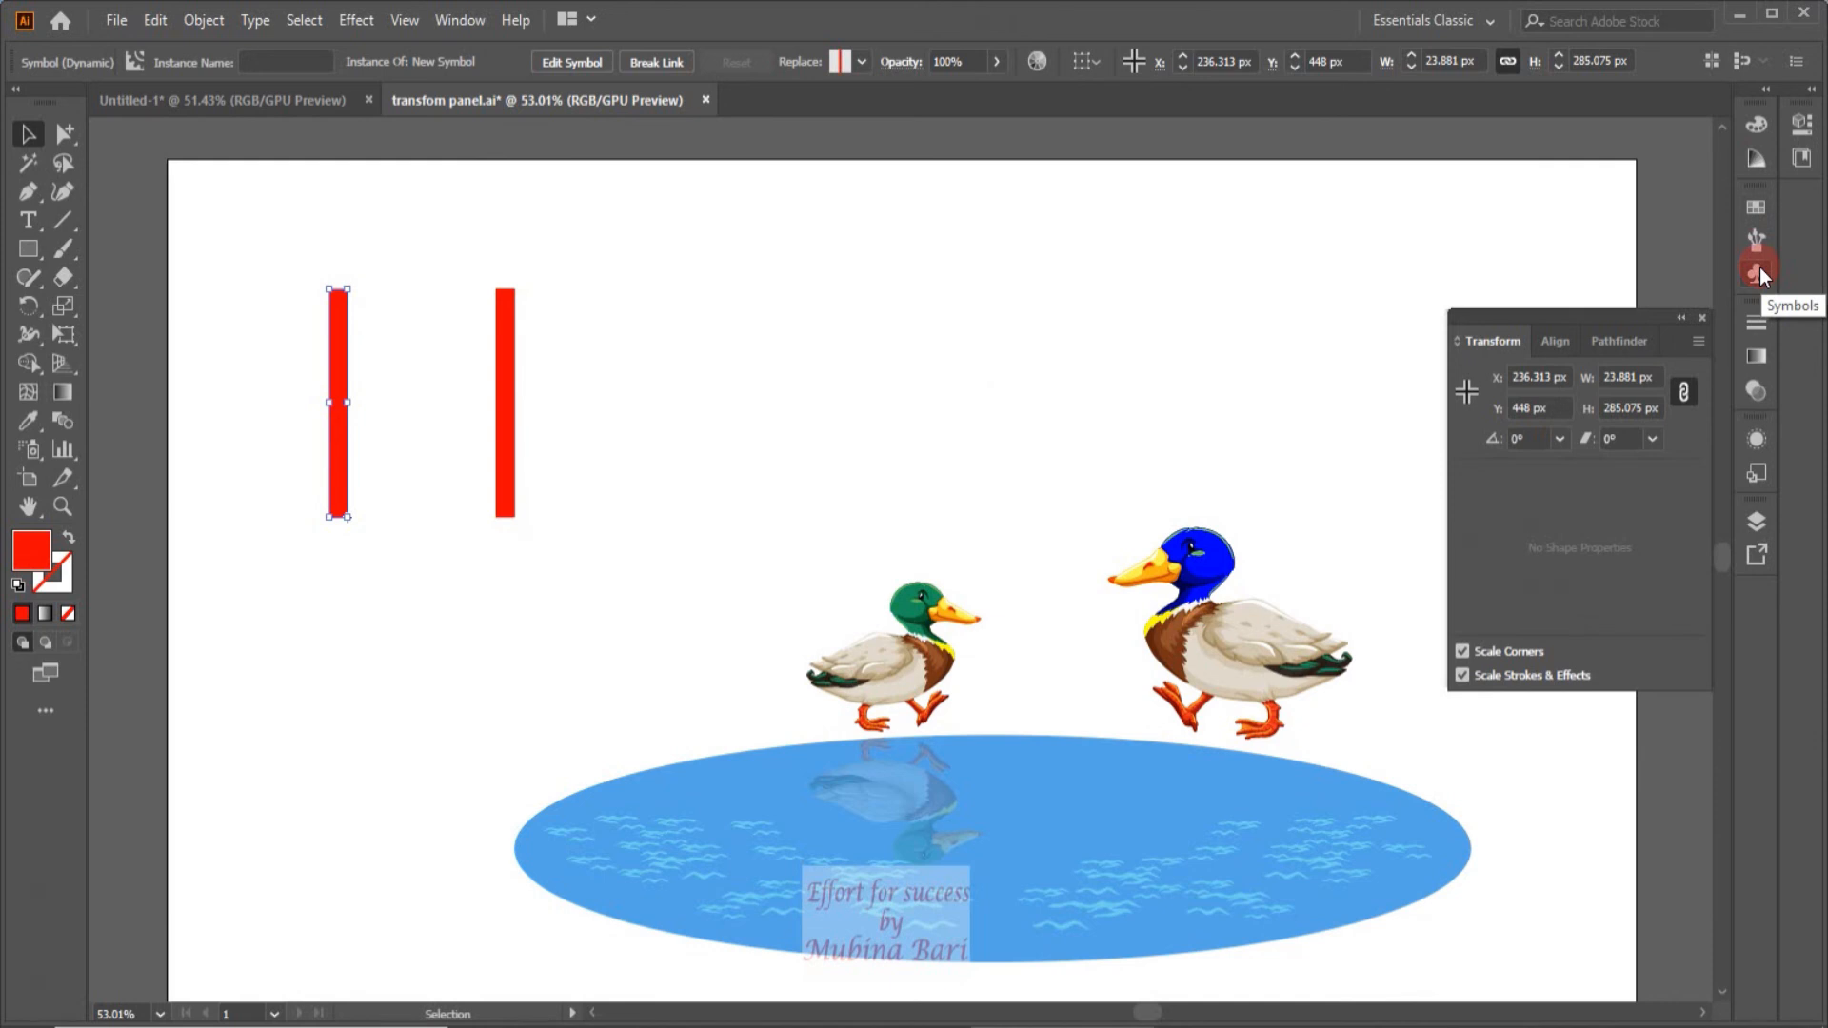
{"action": "left_click", "coordinate": [1698, 341]}
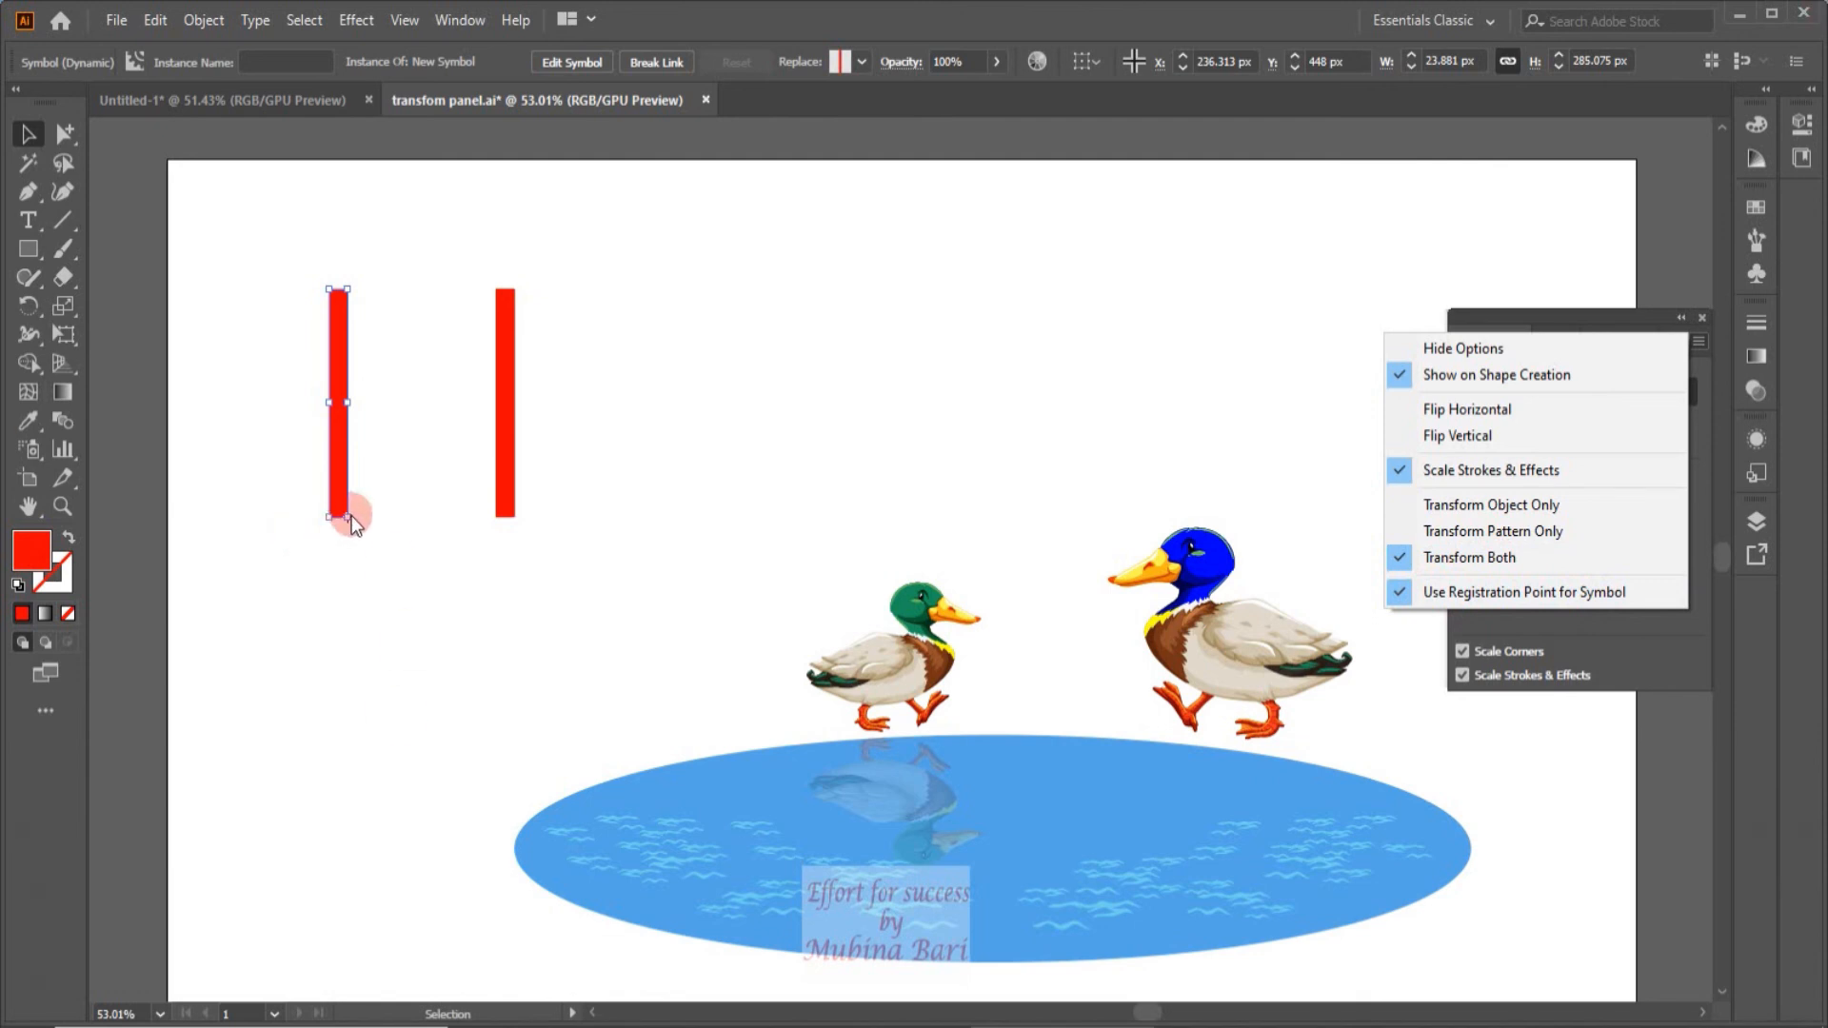
{"action": "left_click", "coordinate": [1404, 592]}
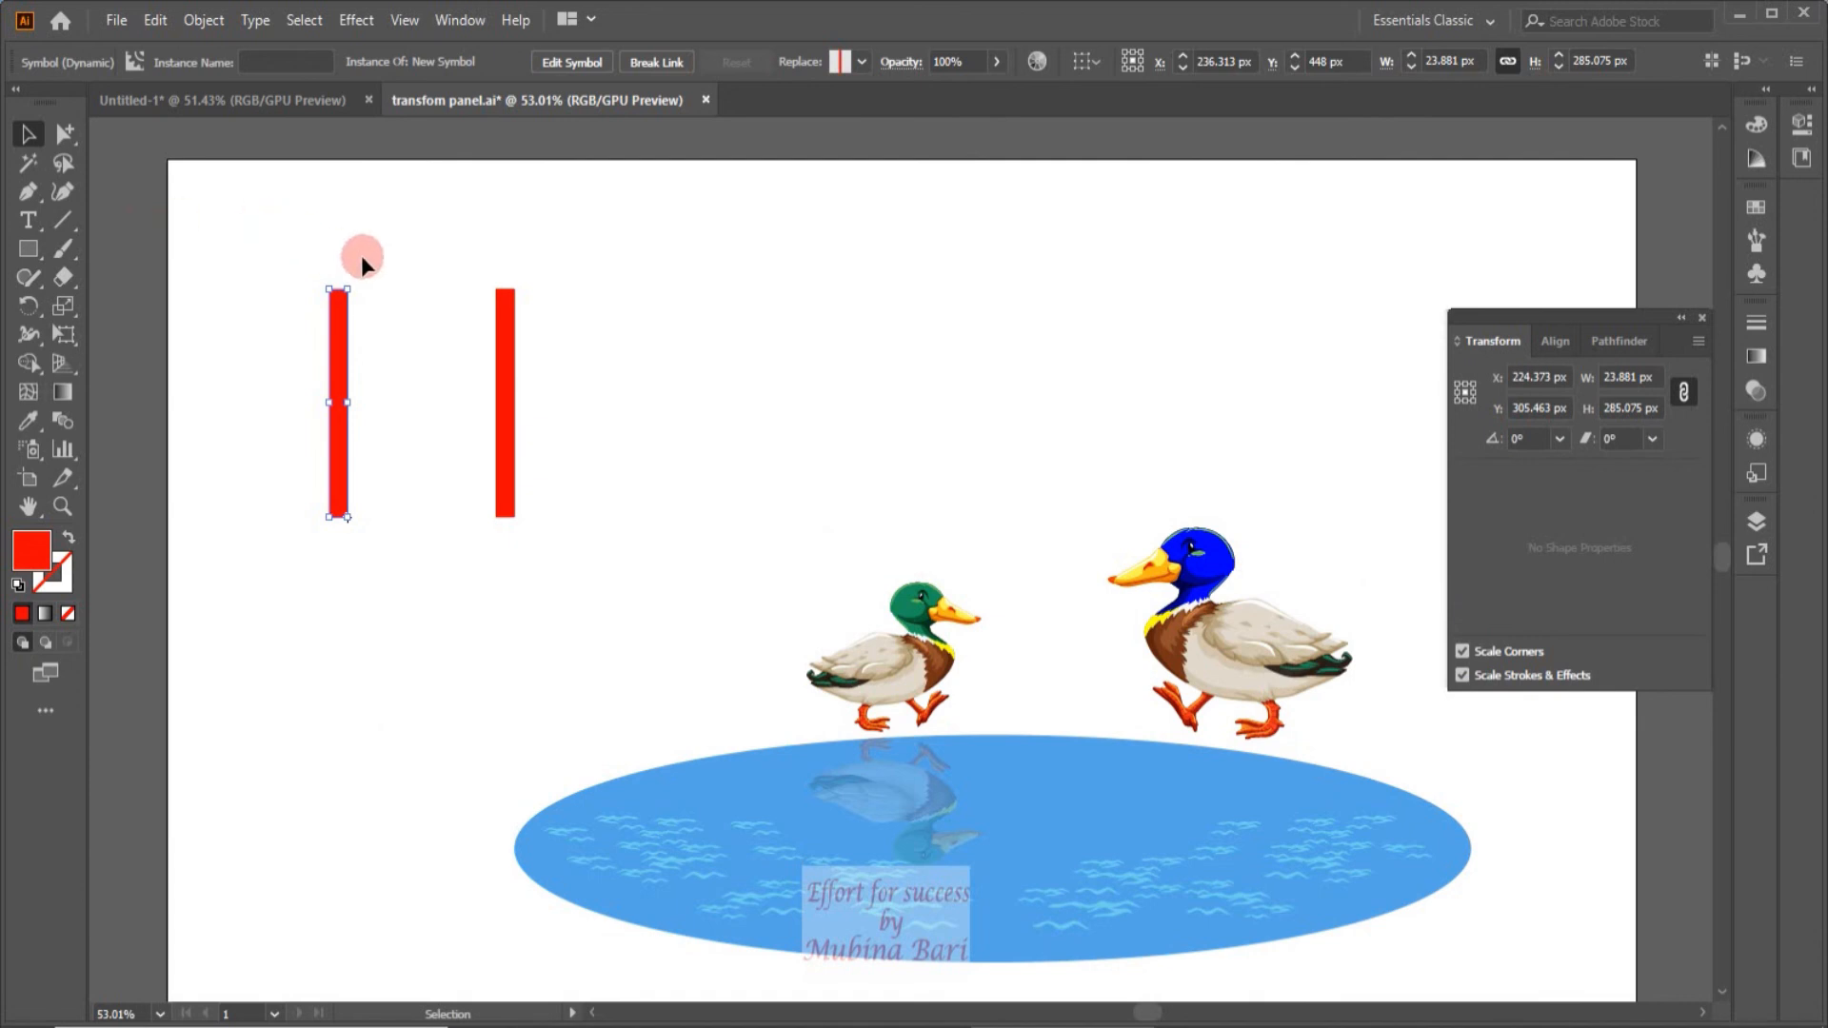
{"action": "left_click_drag", "start_coordinate": [360, 278], "coordinate": [404, 370]}
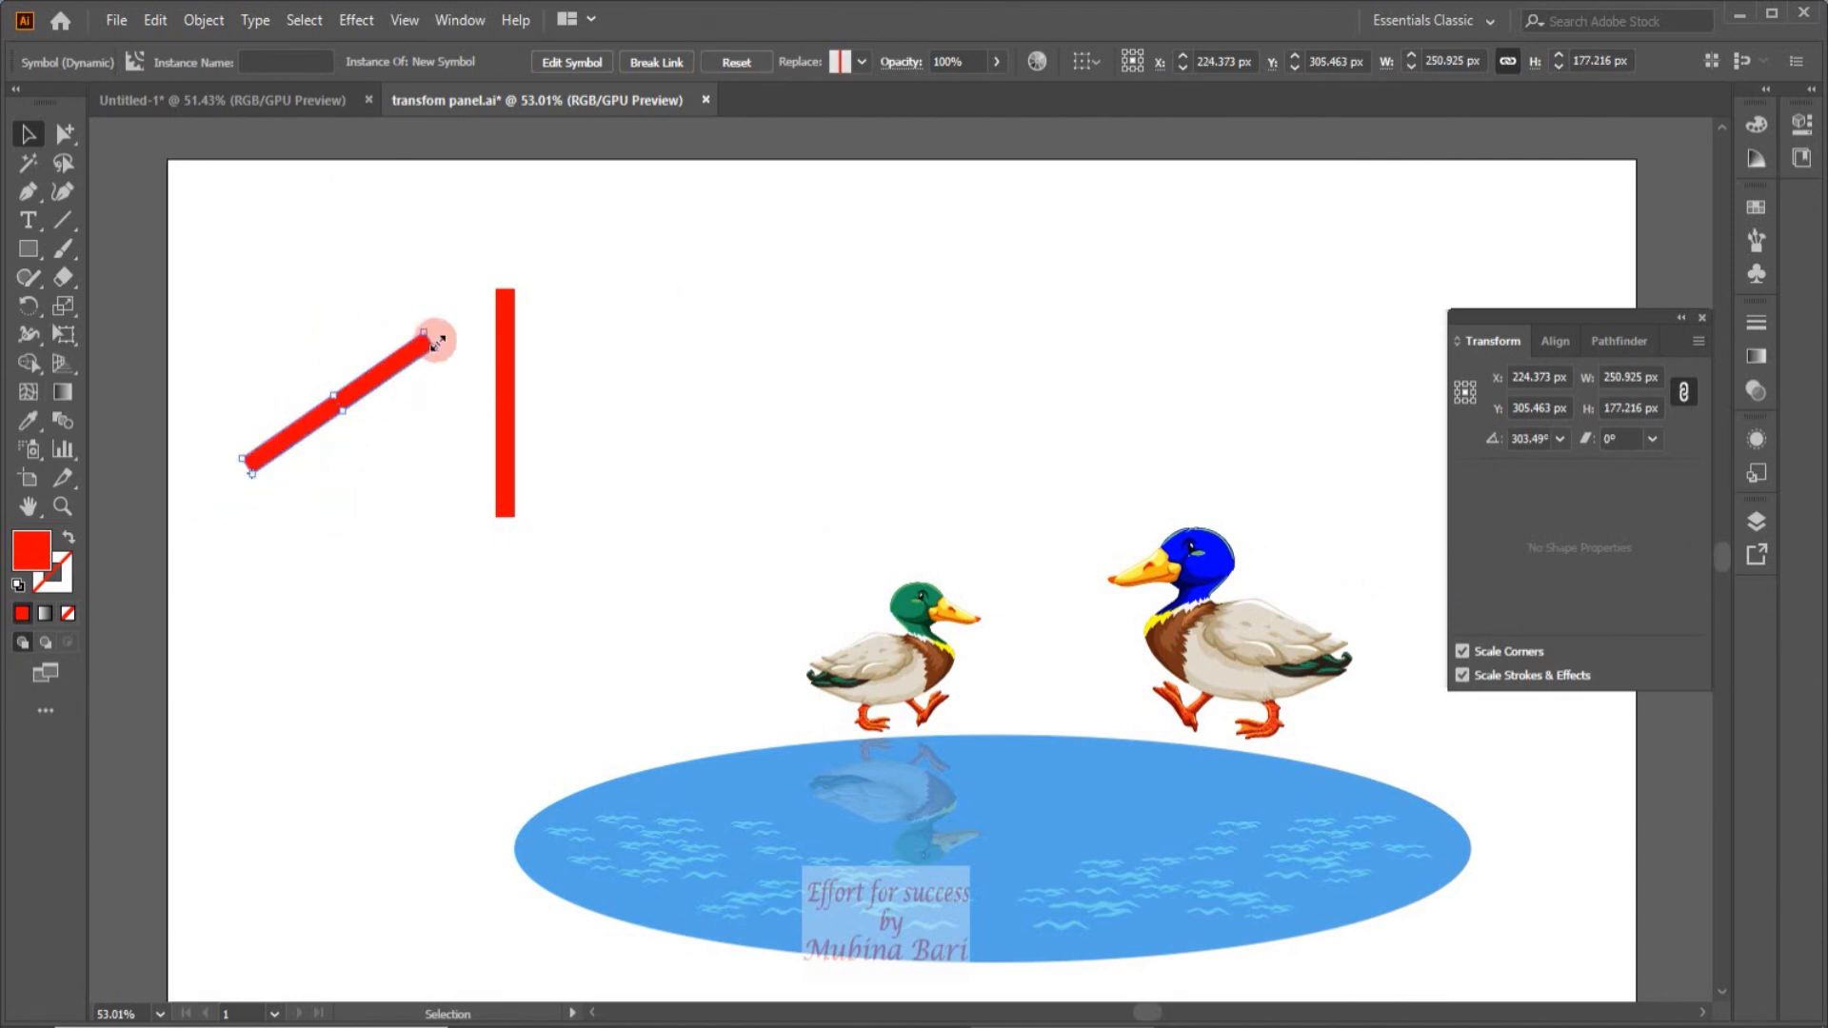
{"action": "left_click_drag", "start_coordinate": [445, 345], "coordinate": [348, 245]}
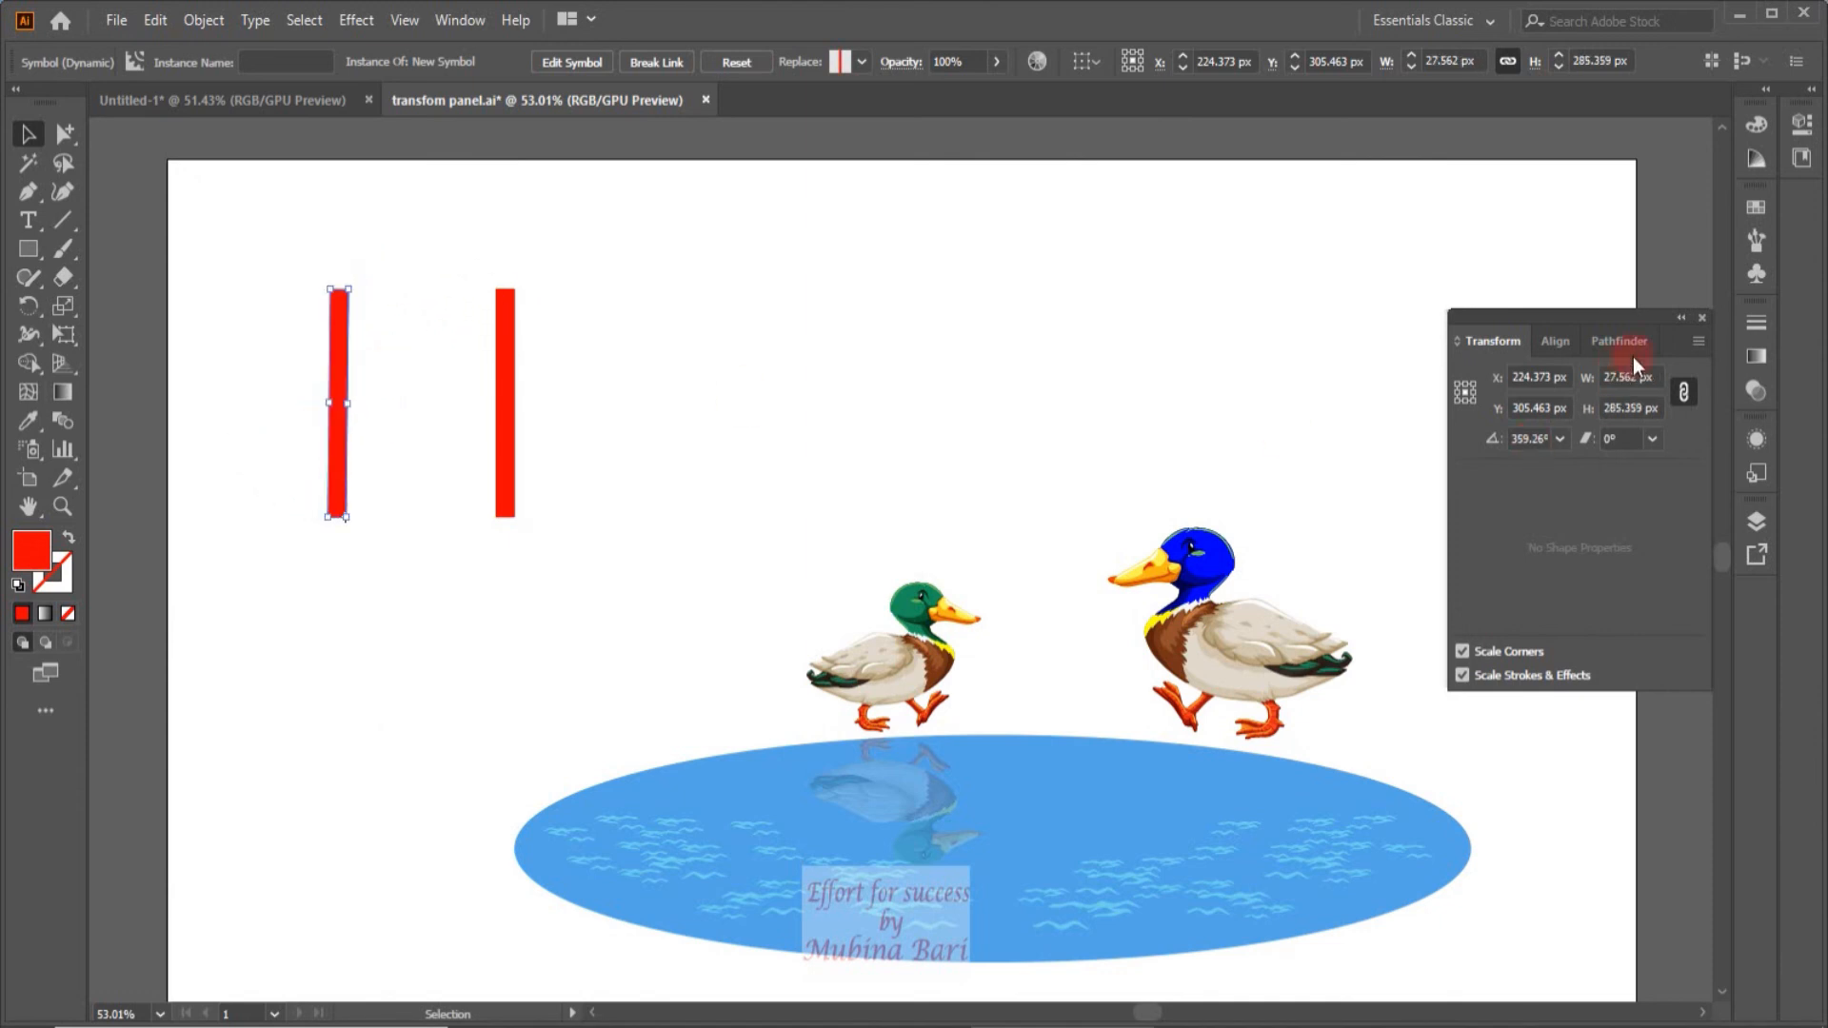
Step: Turn Use Registration Point for Symbol back on and delete both red rectangles
{"action": "left_click", "coordinate": [1693, 342]}
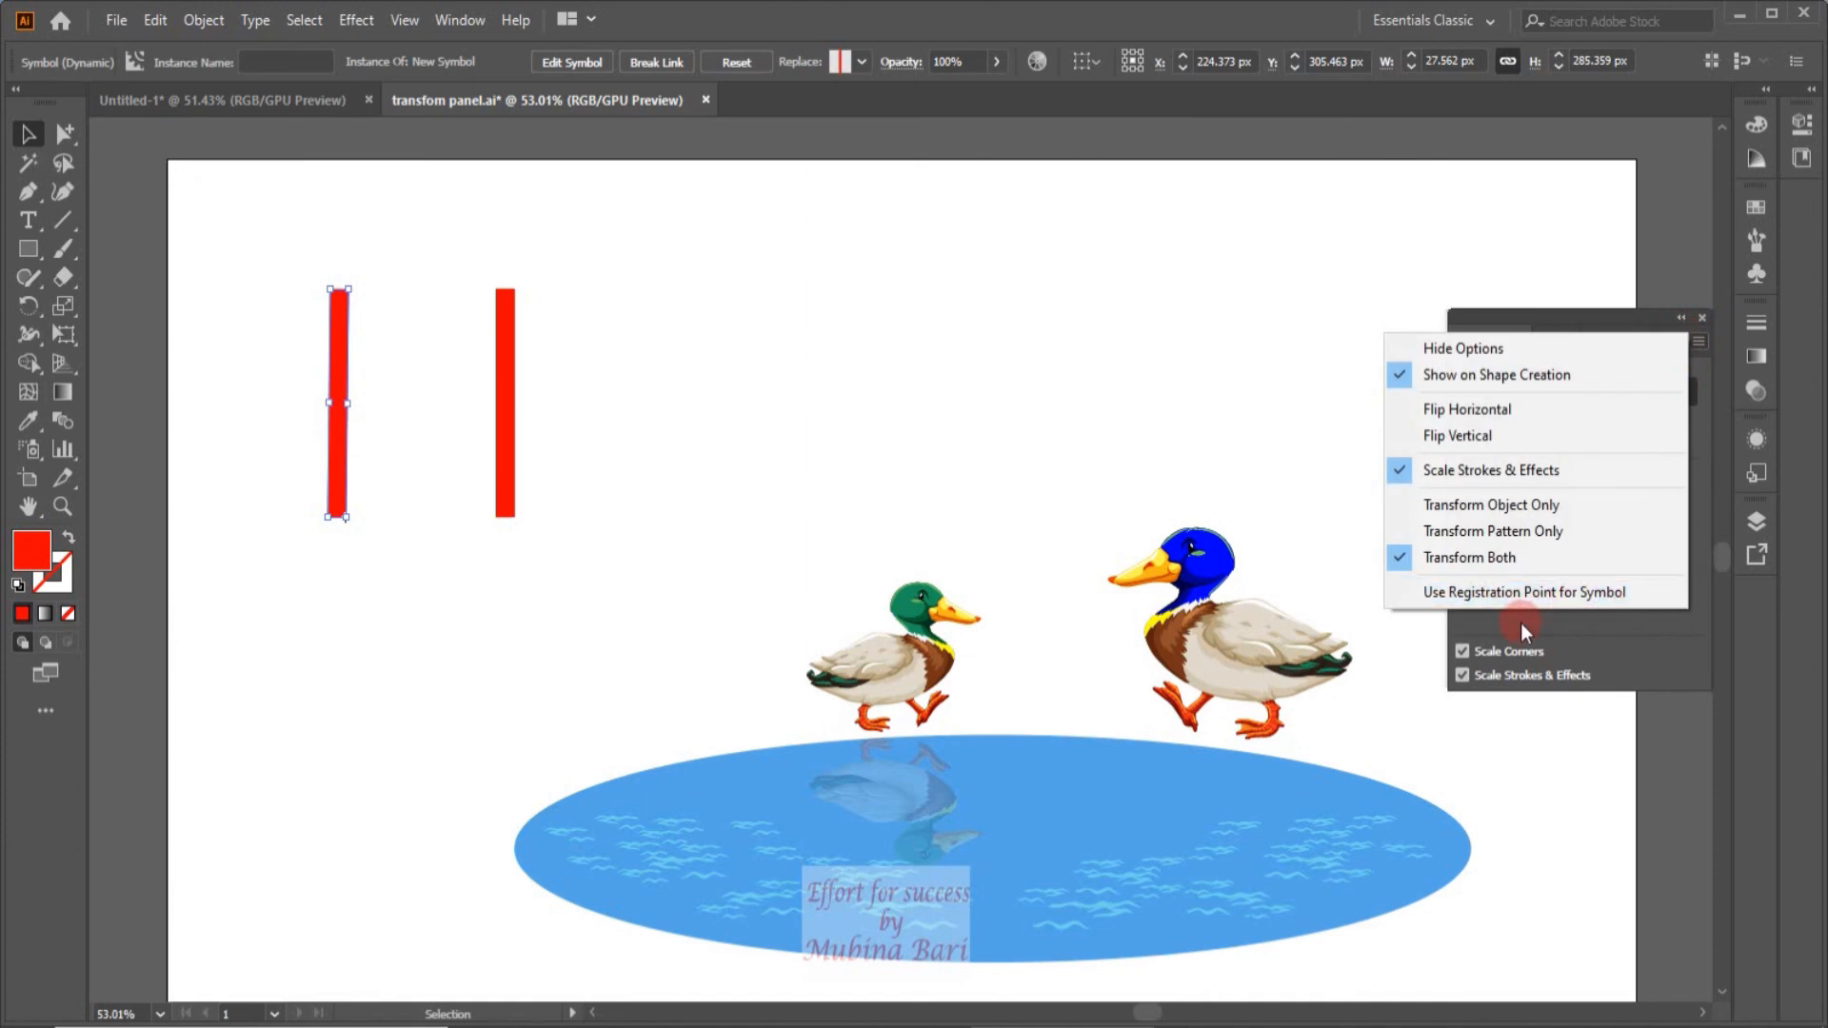
{"action": "left_click", "coordinate": [1399, 597]}
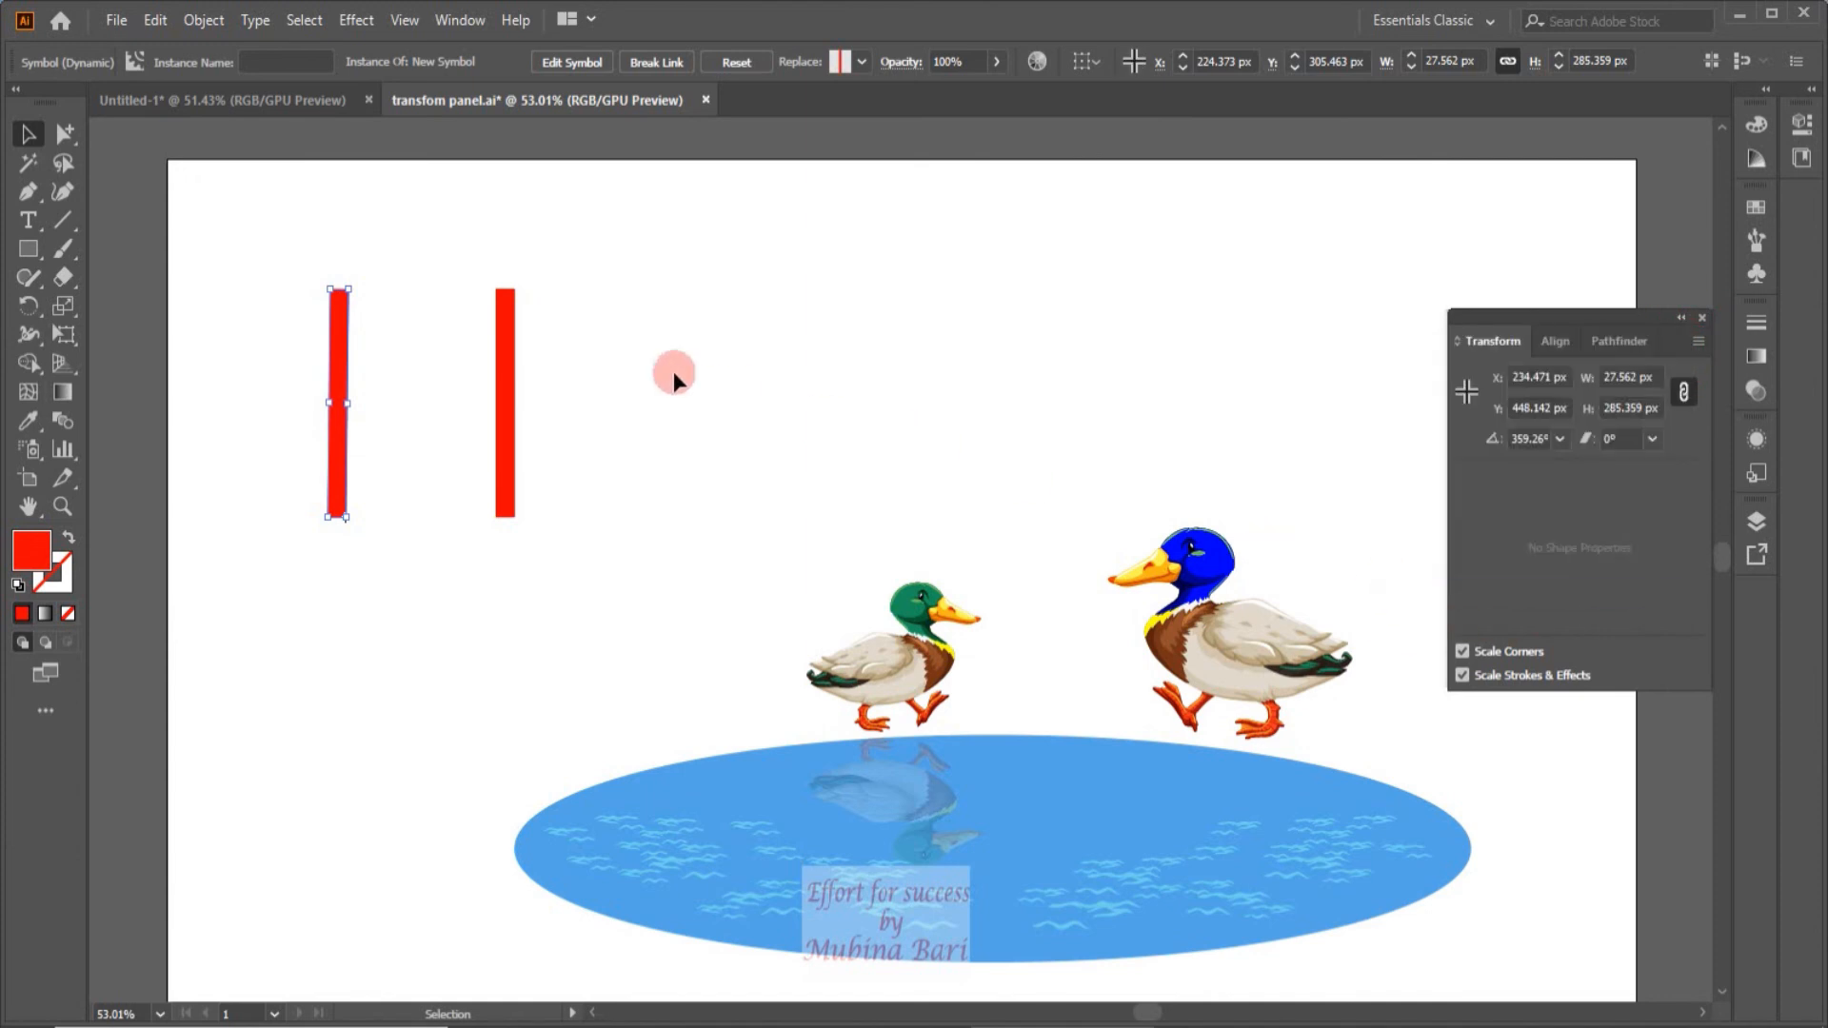
{"action": "left_click_drag", "start_coordinate": [359, 285], "coordinate": [625, 547]}
{"action": "key", "text": "Delete"}
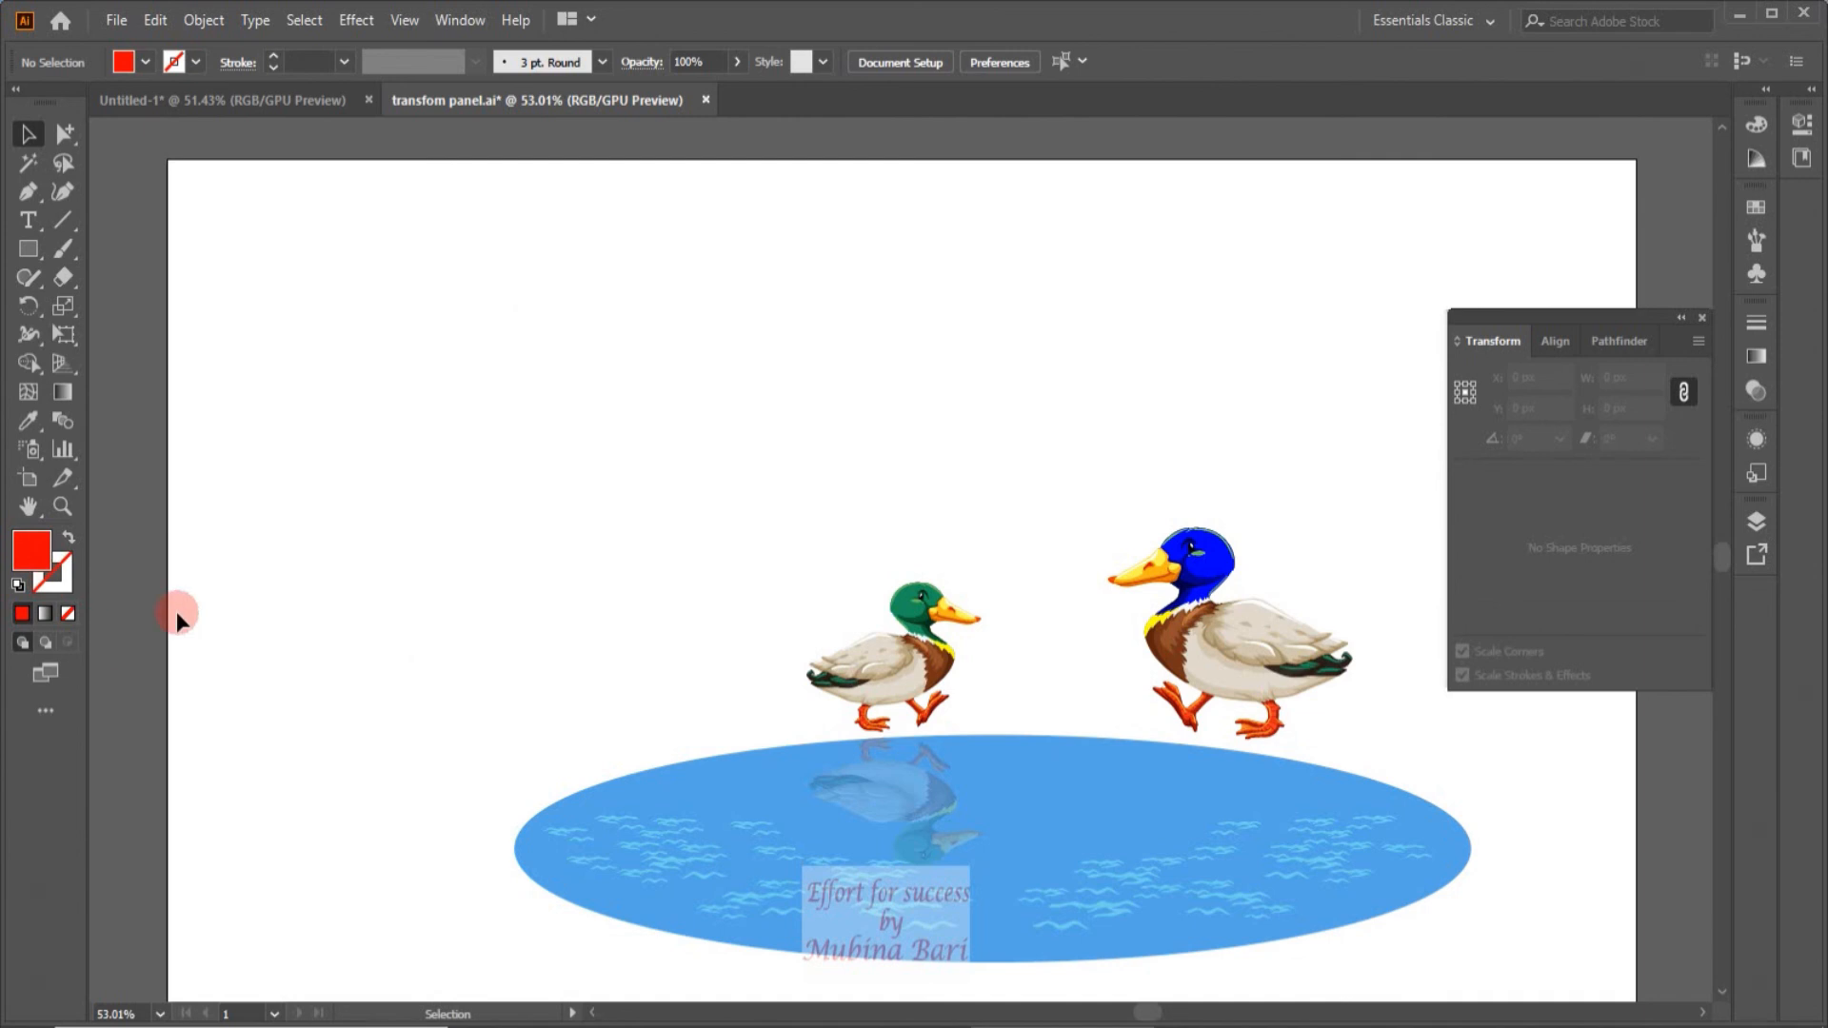
Step: Convert the blue-headed duck's front leg into a dynamic Movie Clip symbol with its registration point at the top-right corner
{"action": "left_click_drag", "start_coordinate": [66, 131], "coordinate": [133, 164]}
{"action": "left_click", "coordinate": [1192, 716]}
{"action": "left_click", "coordinate": [1757, 273]}
{"action": "left_click", "coordinate": [1716, 195]}
{"action": "left_click", "coordinate": [1626, 208]}
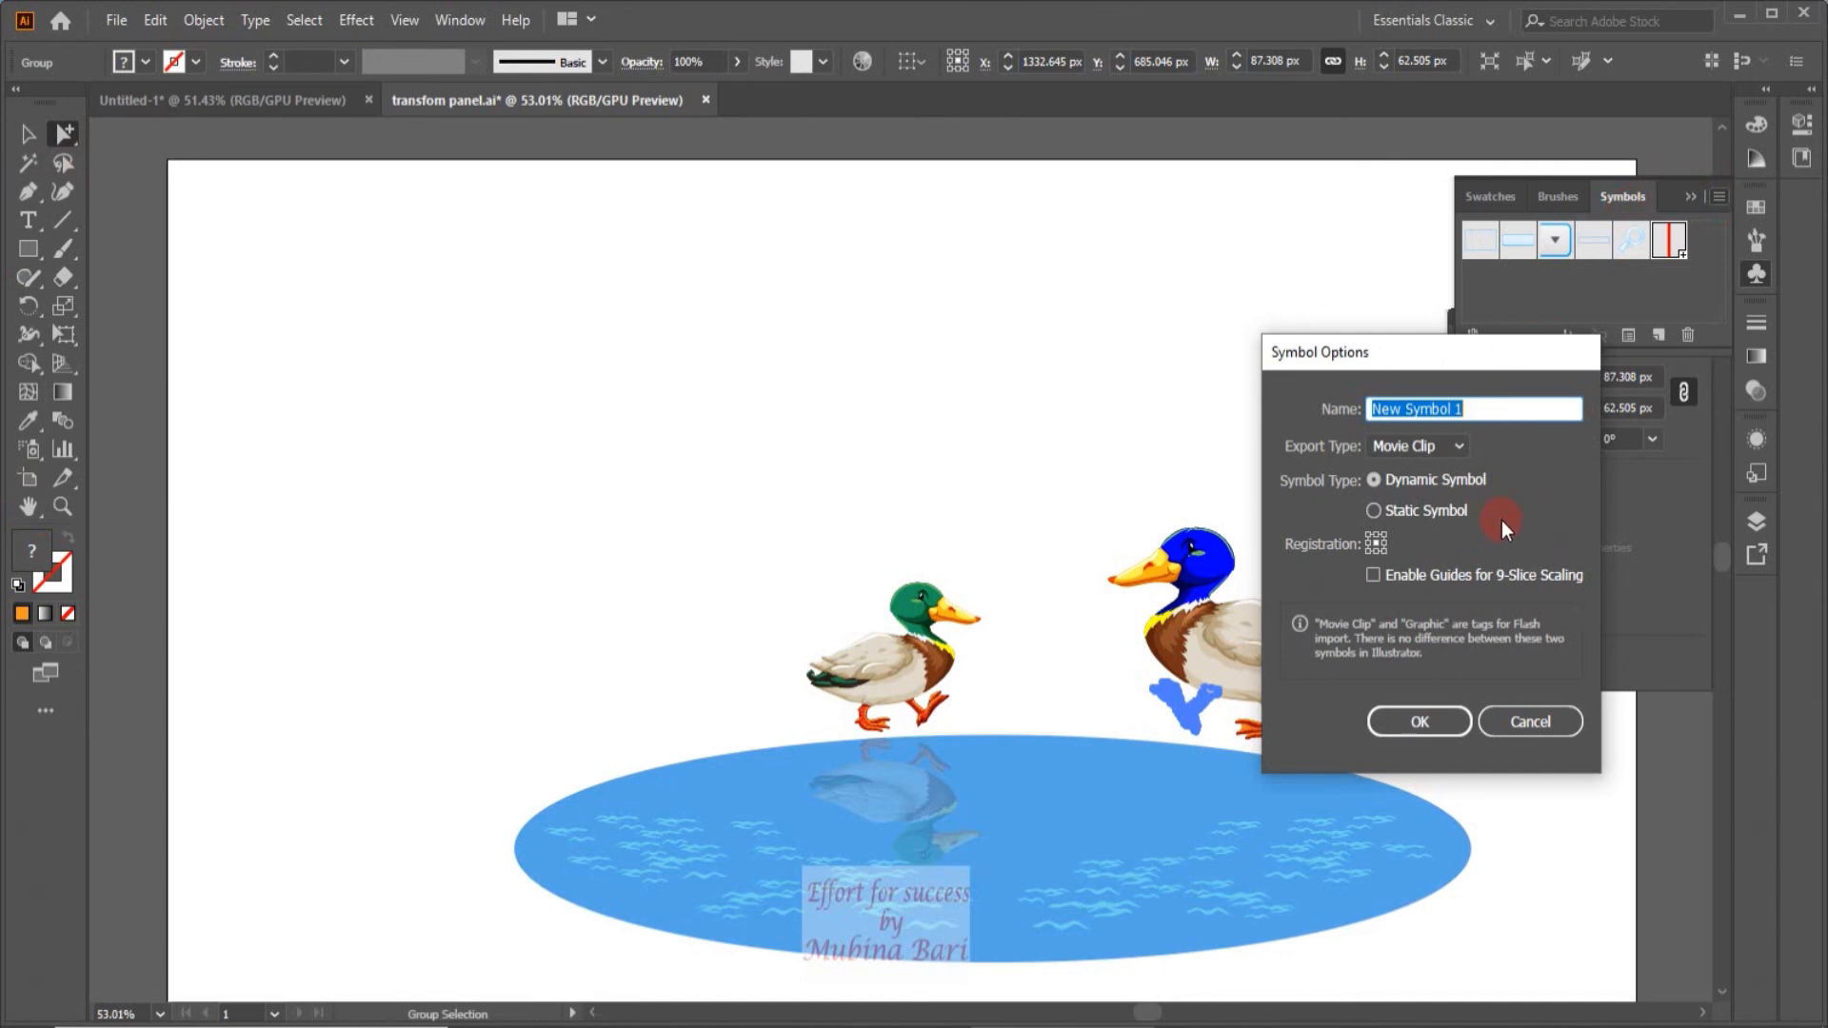
{"action": "left_click", "coordinate": [1376, 542]}
{"action": "left_click", "coordinate": [1454, 723]}
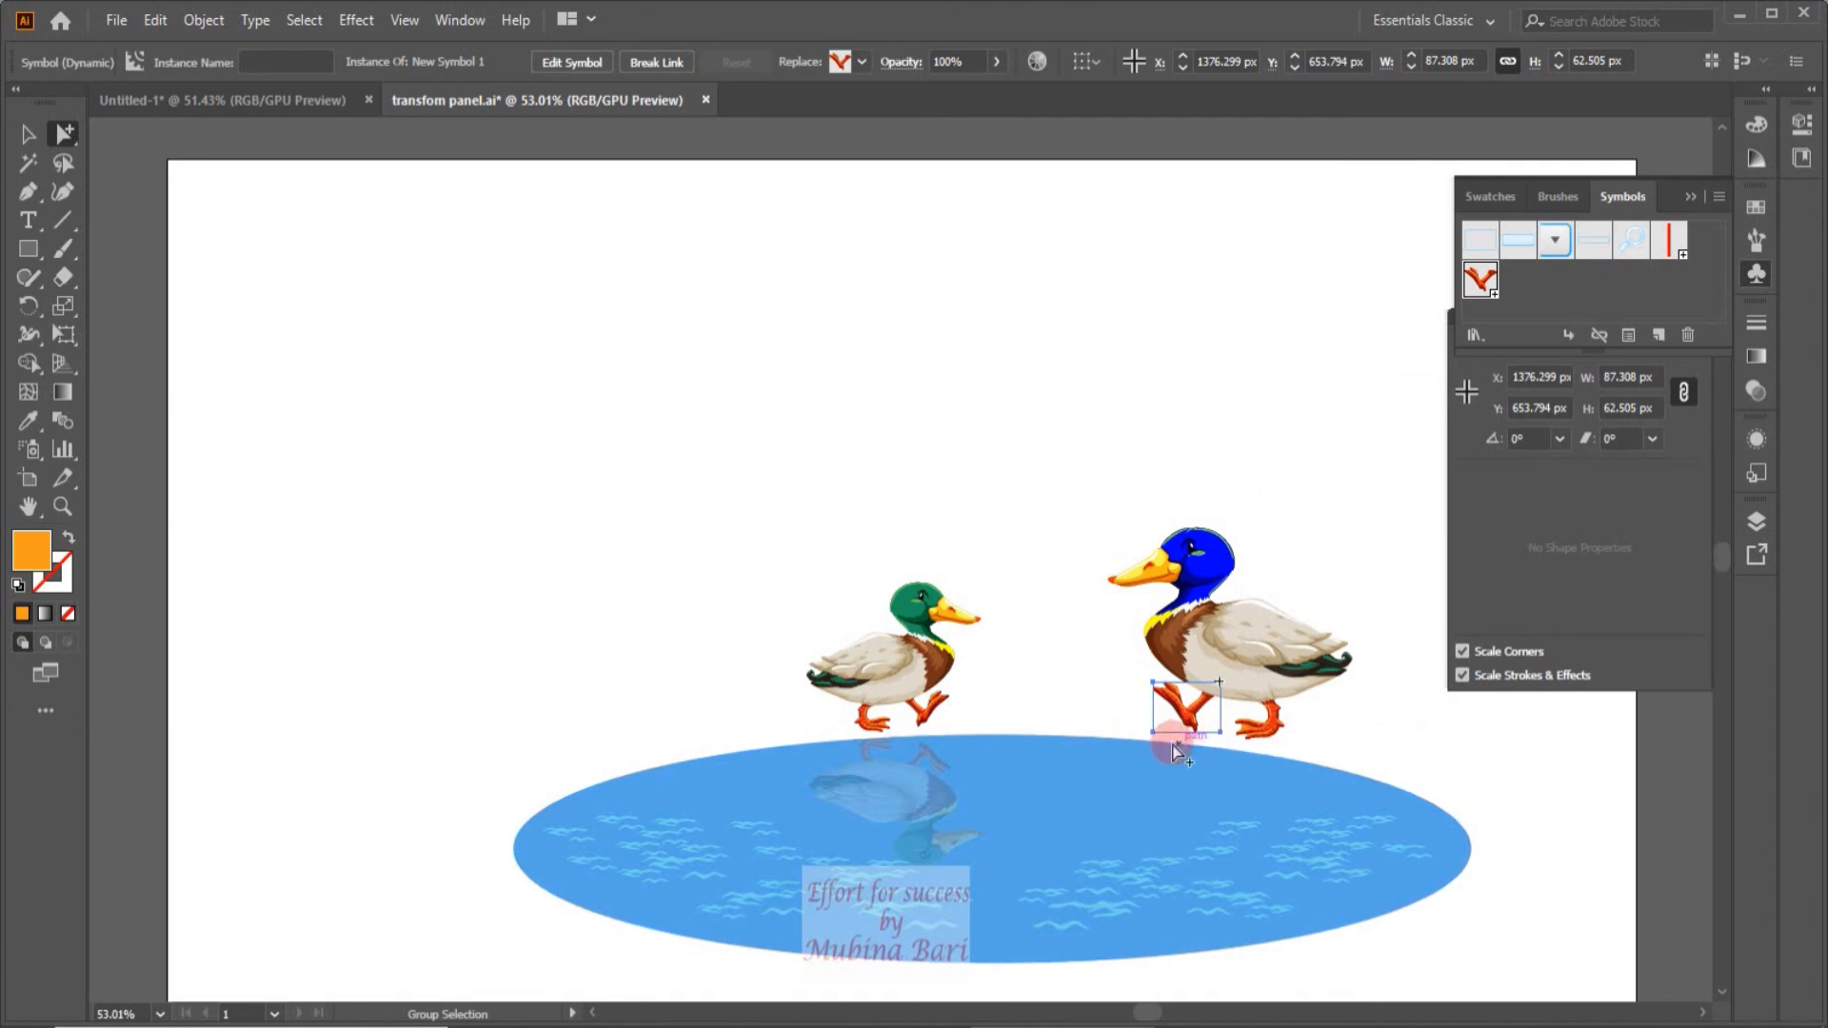
Step: Rotate the blue-headed duck's front leg symbol about 21° around its registration point
{"action": "left_click", "coordinate": [28, 134]}
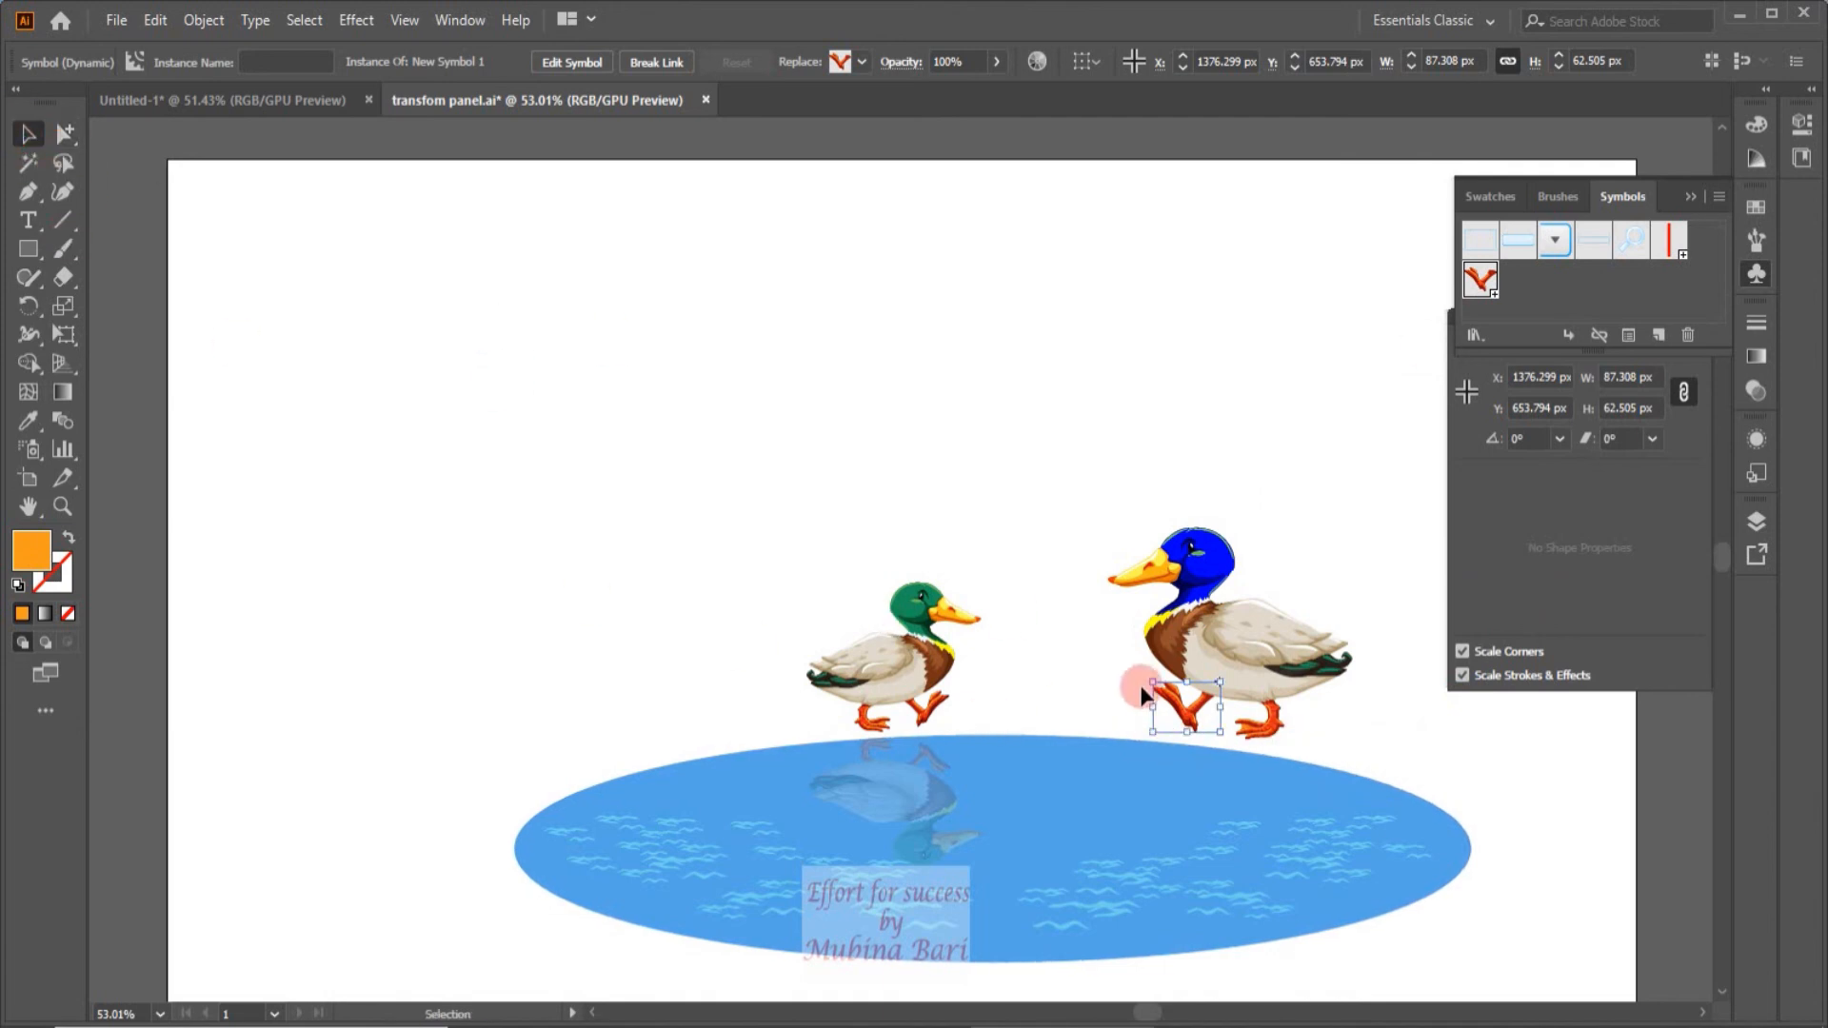
{"action": "left_click_drag", "start_coordinate": [1137, 665], "coordinate": [1229, 735]}
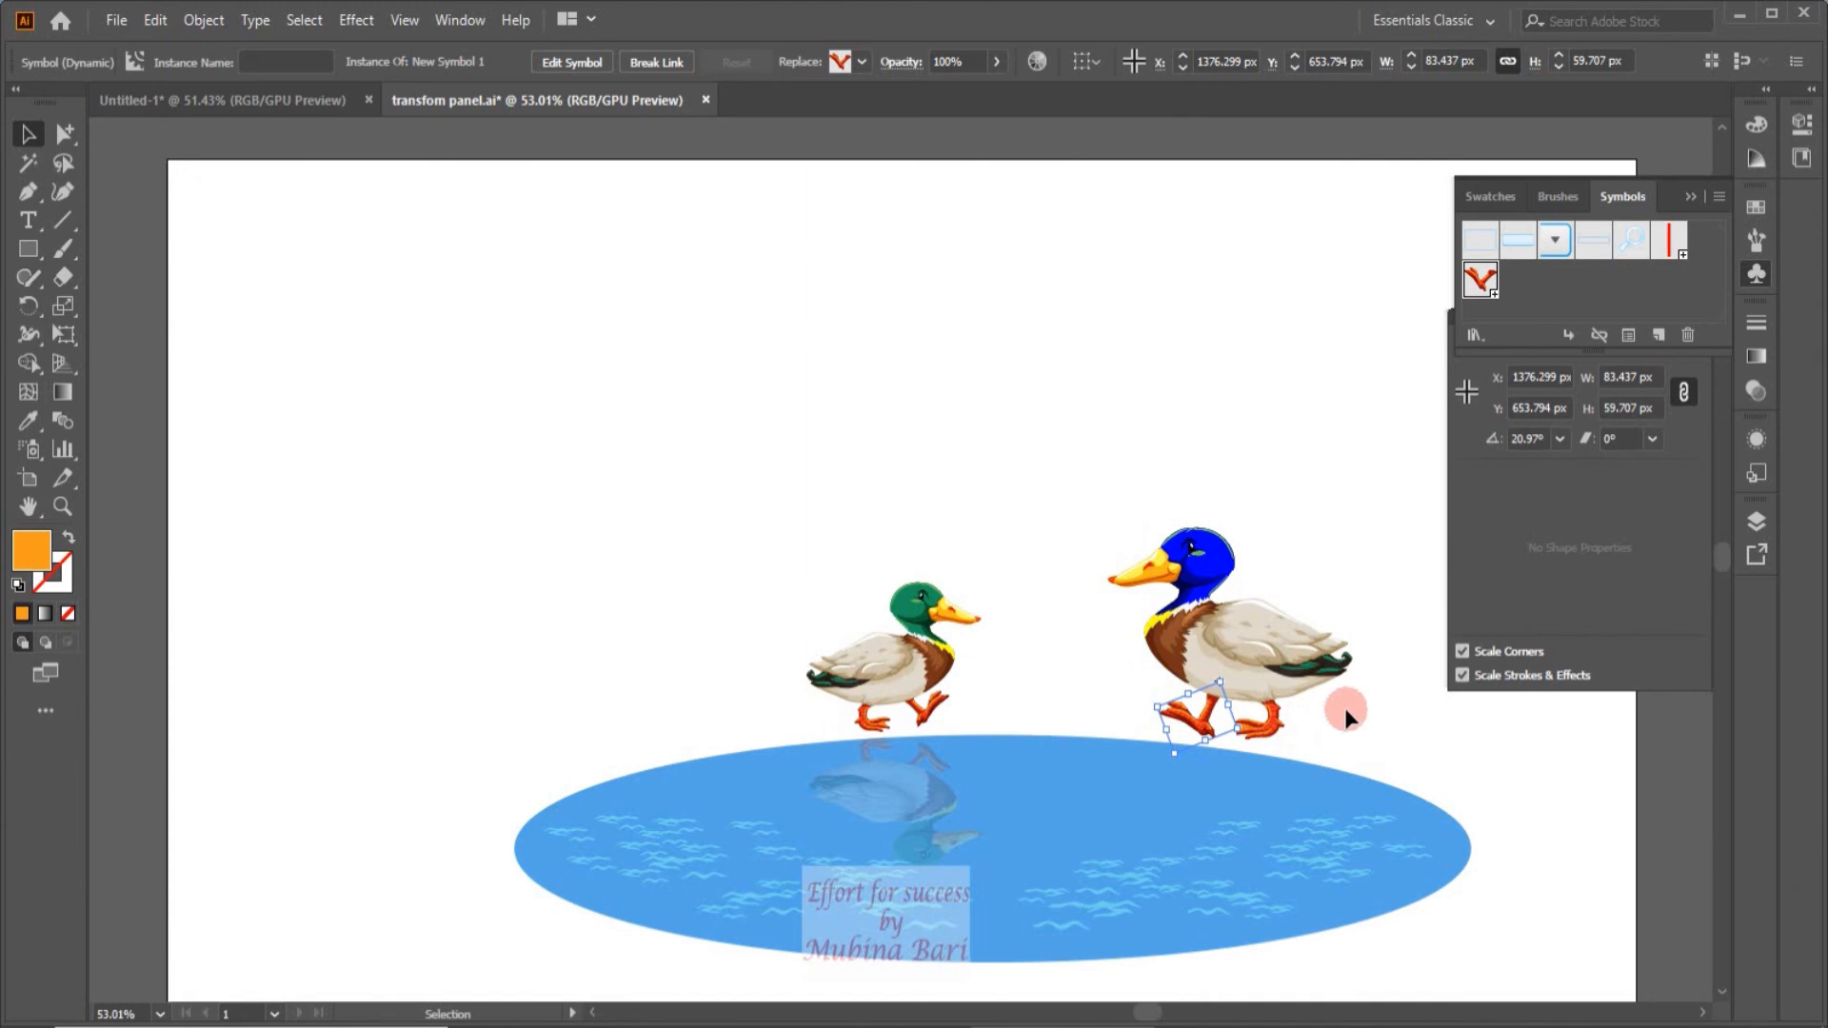
{"action": "left_click", "coordinate": [1114, 577]}
Step: Move the blue-headed duck up away from the pond and enlarge it
{"action": "left_click_drag", "start_coordinate": [1325, 712], "coordinate": [1211, 533]}
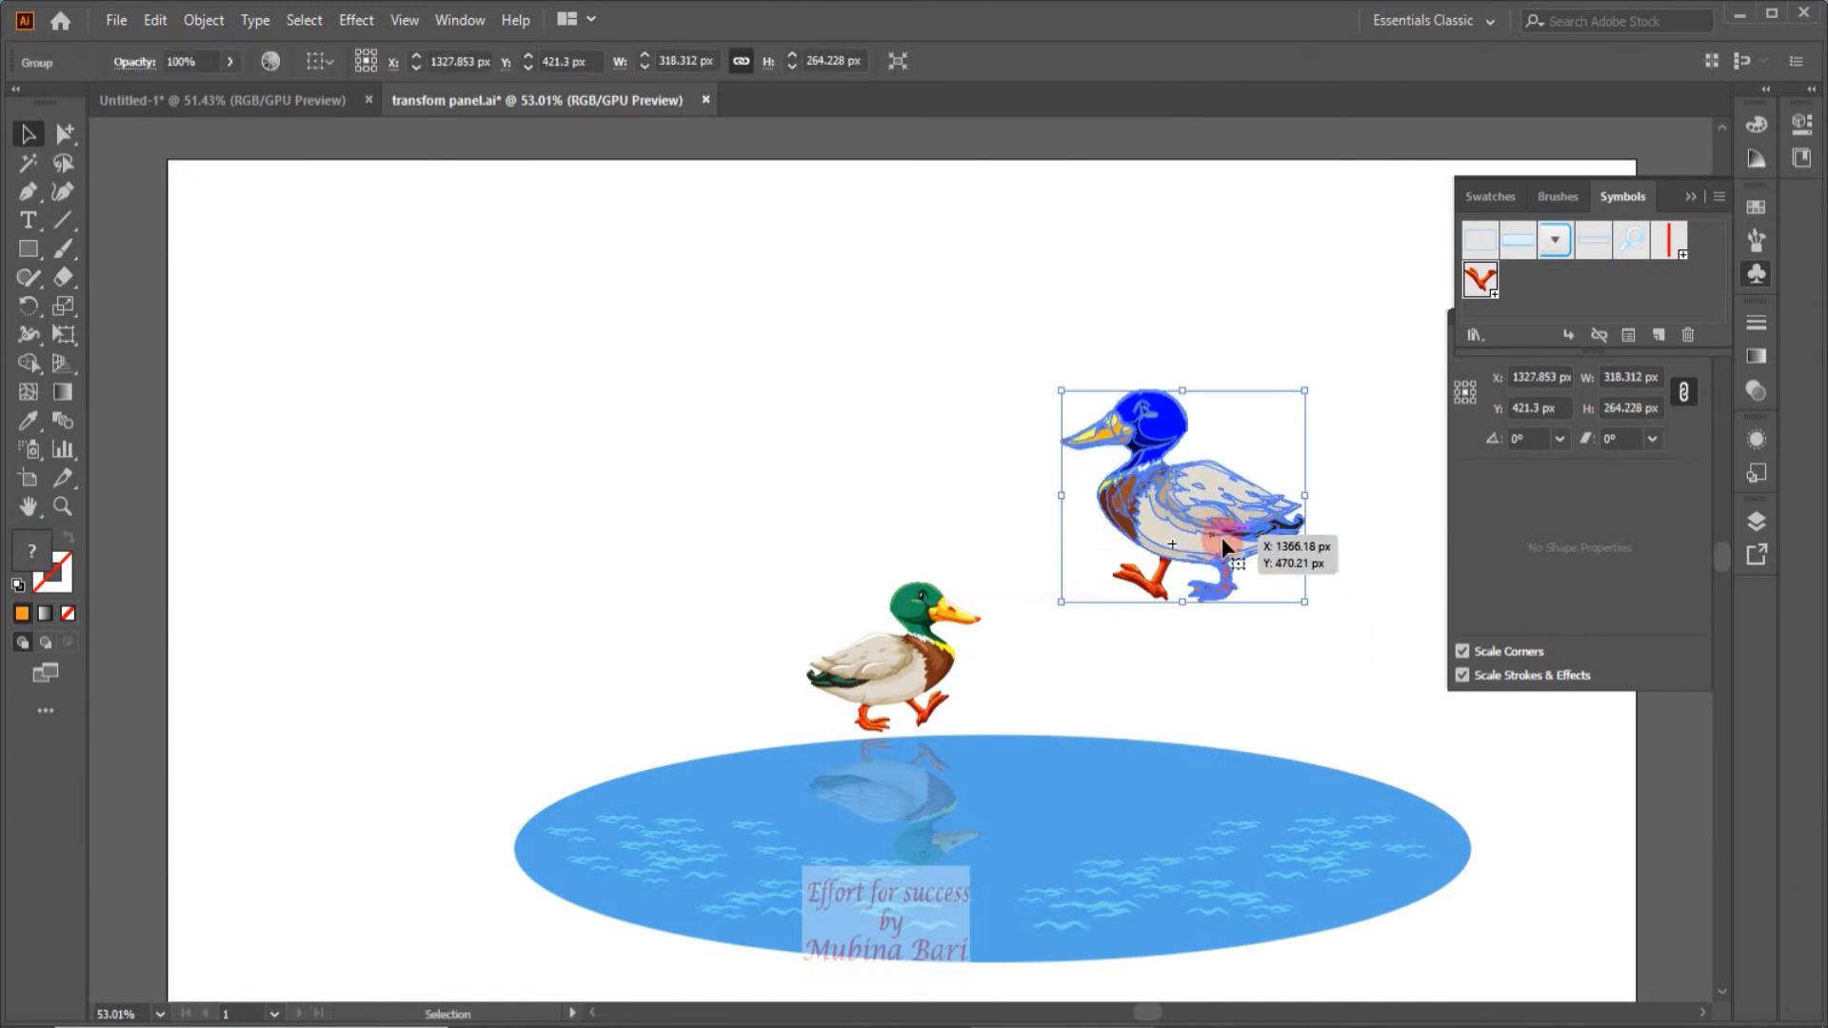
{"action": "left_click_drag", "start_coordinate": [1300, 601], "coordinate": [1412, 664]}
{"action": "left_click", "coordinate": [1148, 706]}
Step: Rotate the enlarged duck's front leg symbol further, to about 24°, and deselect it
{"action": "left_click", "coordinate": [65, 134]}
{"action": "left_click_drag", "start_coordinate": [65, 135], "coordinate": [249, 162]}
{"action": "left_click", "coordinate": [275, 253]}
{"action": "left_click", "coordinate": [1169, 633]}
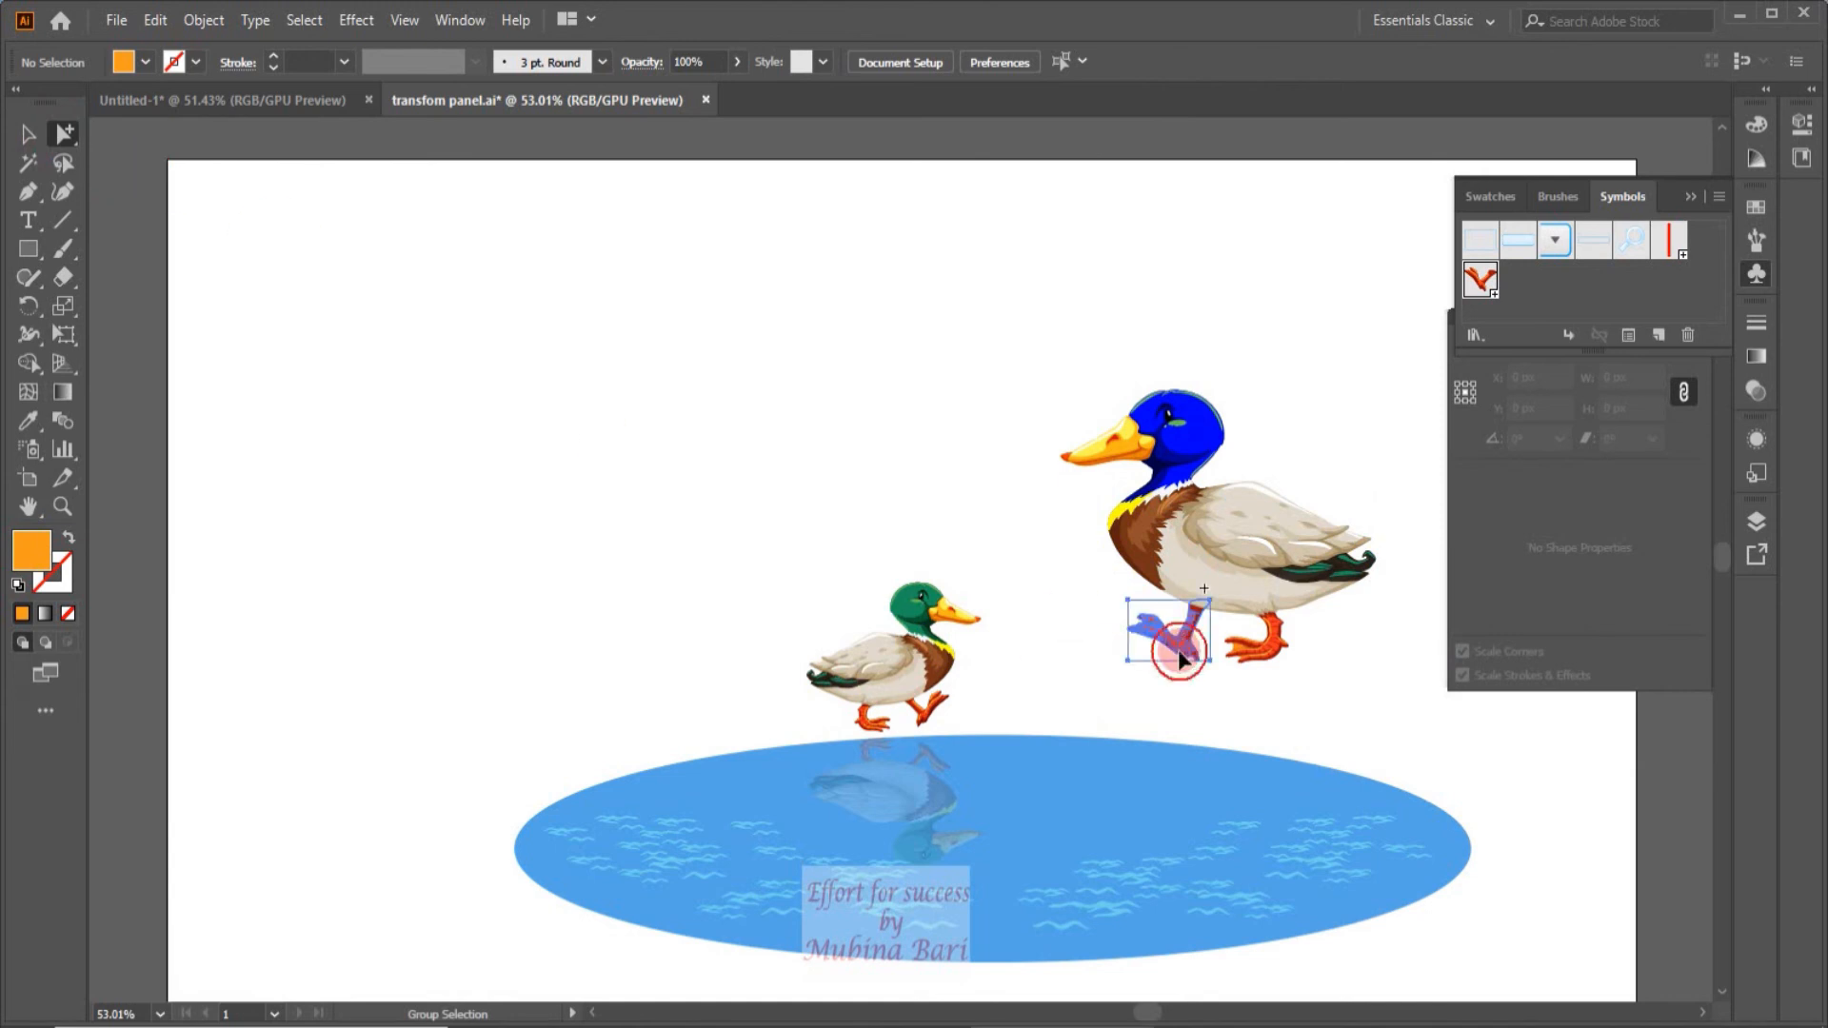
{"action": "left_click", "coordinate": [27, 135]}
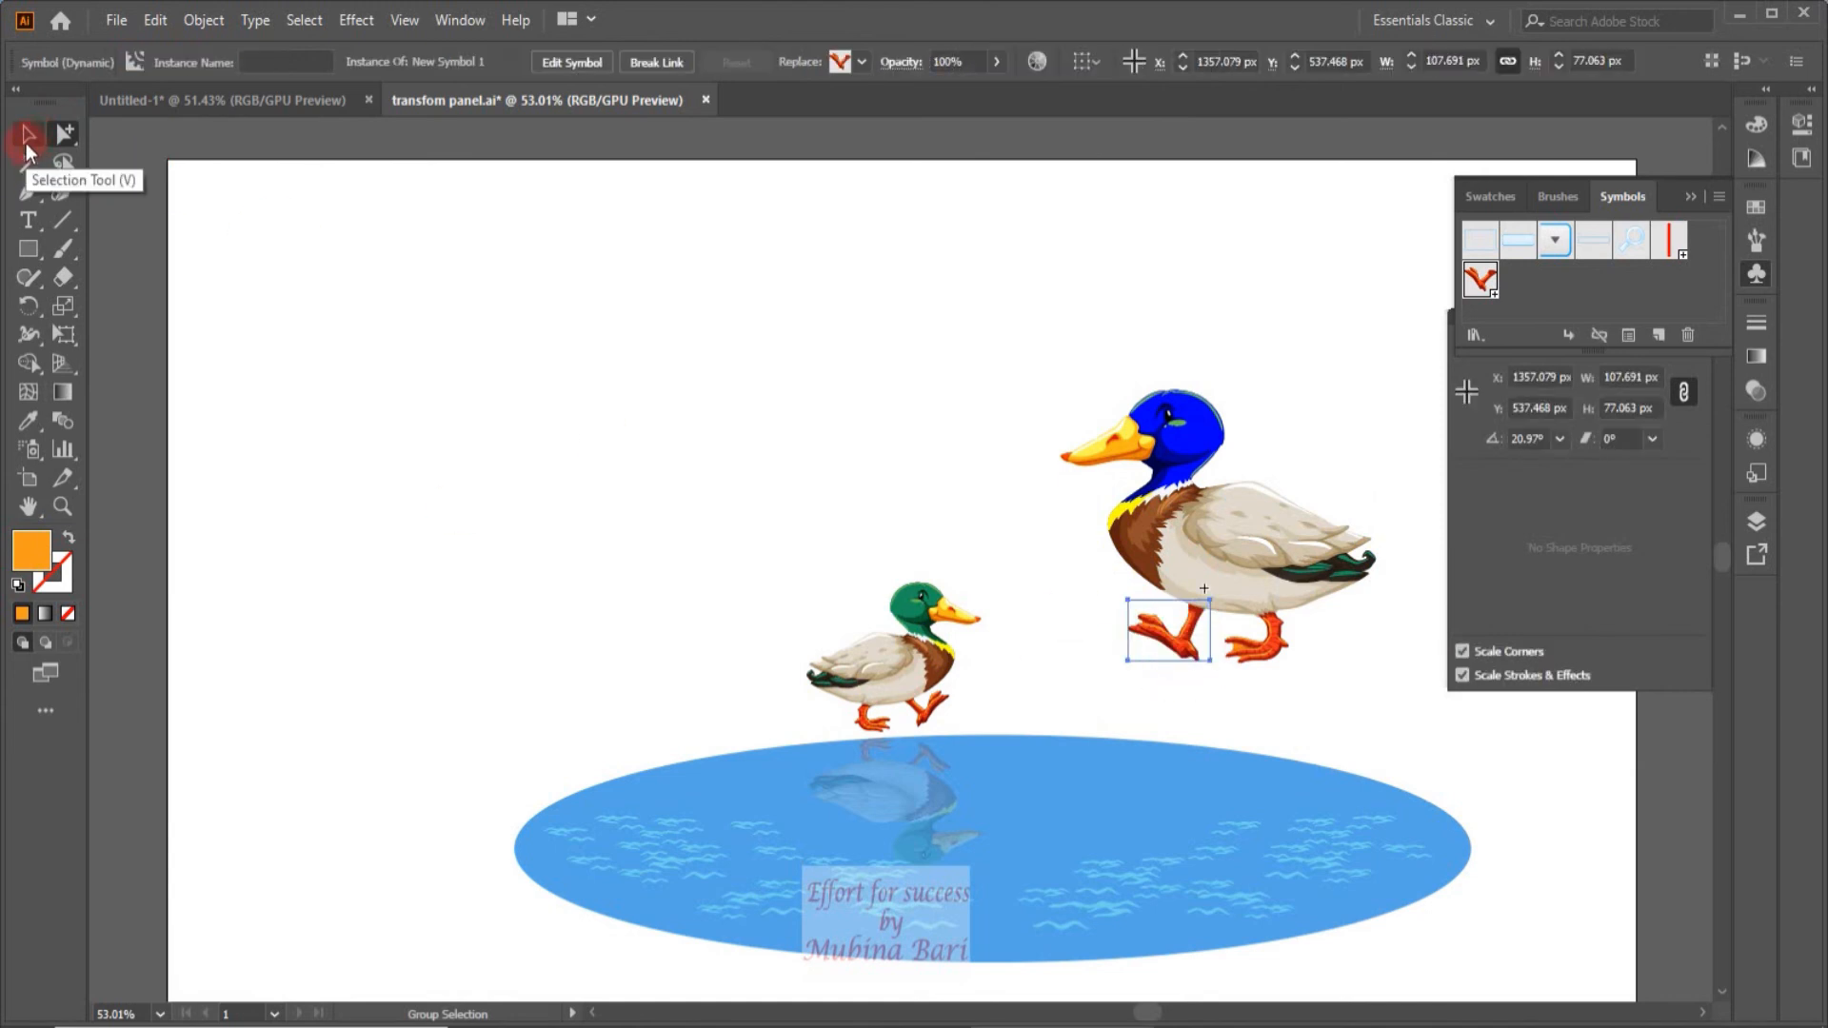
{"action": "left_click_drag", "start_coordinate": [1132, 663], "coordinate": [1144, 699]}
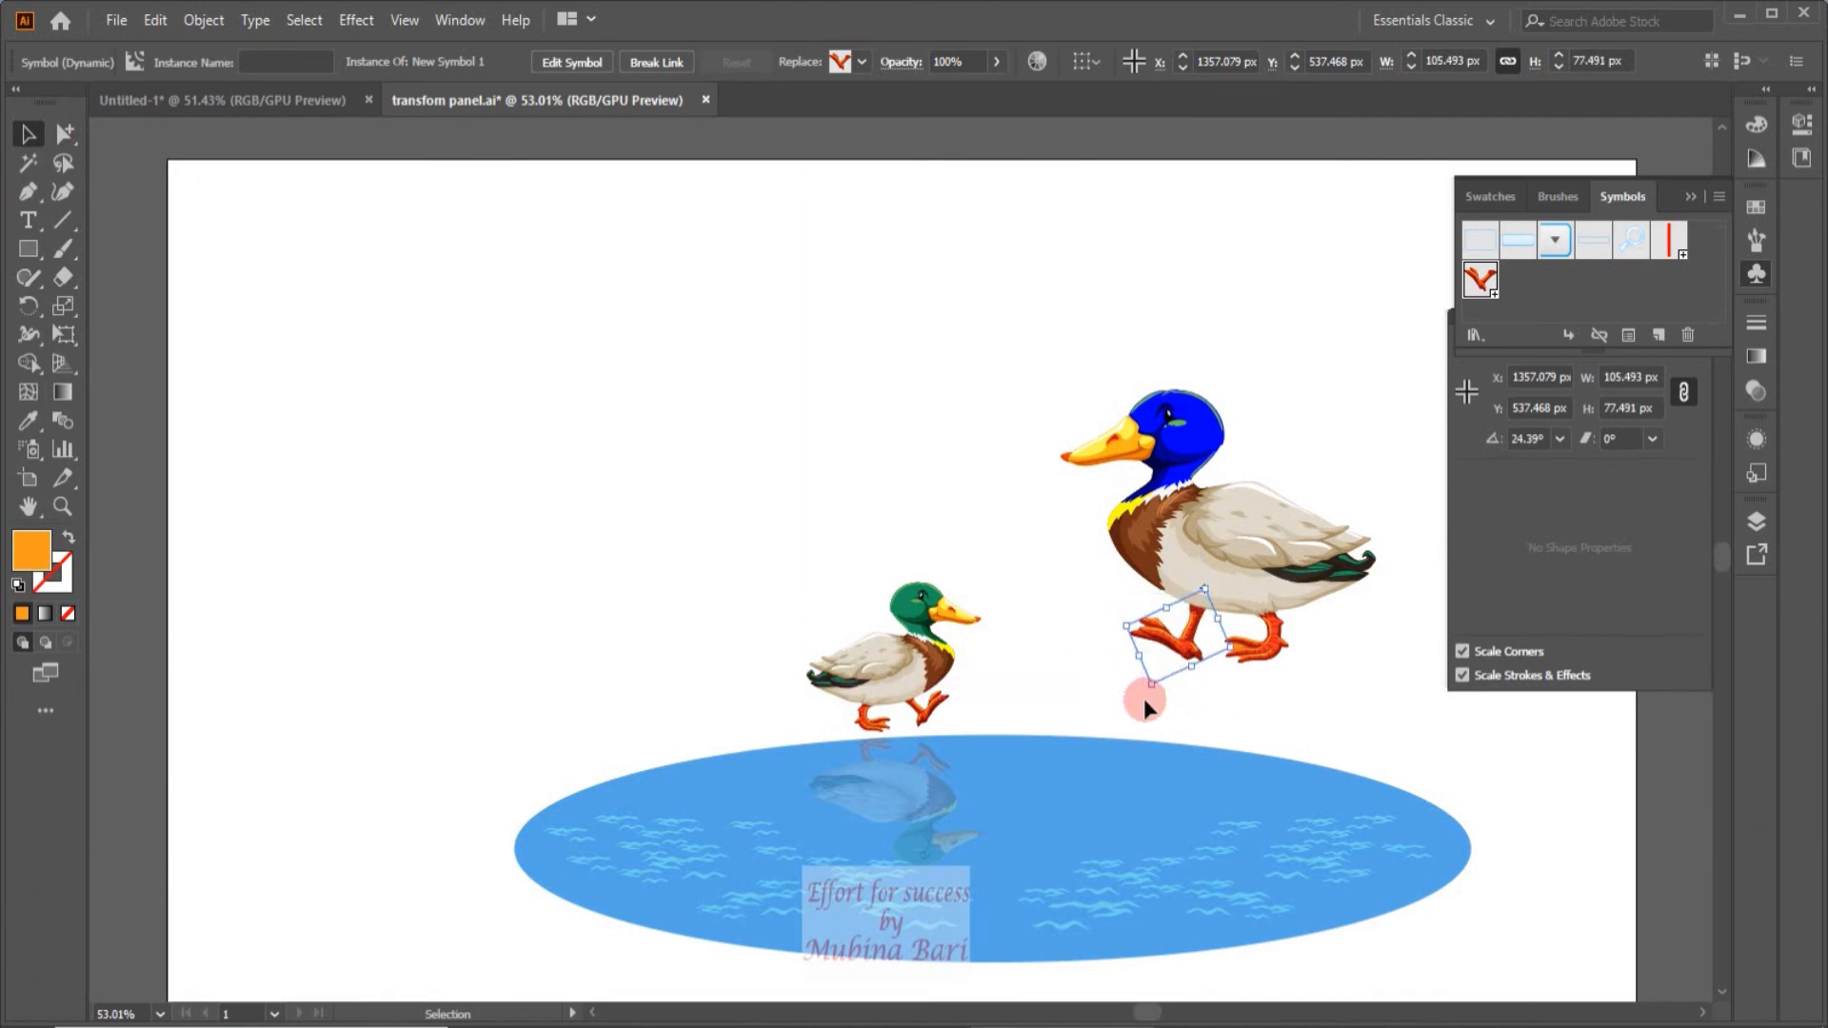
{"action": "left_click", "coordinate": [1135, 686]}
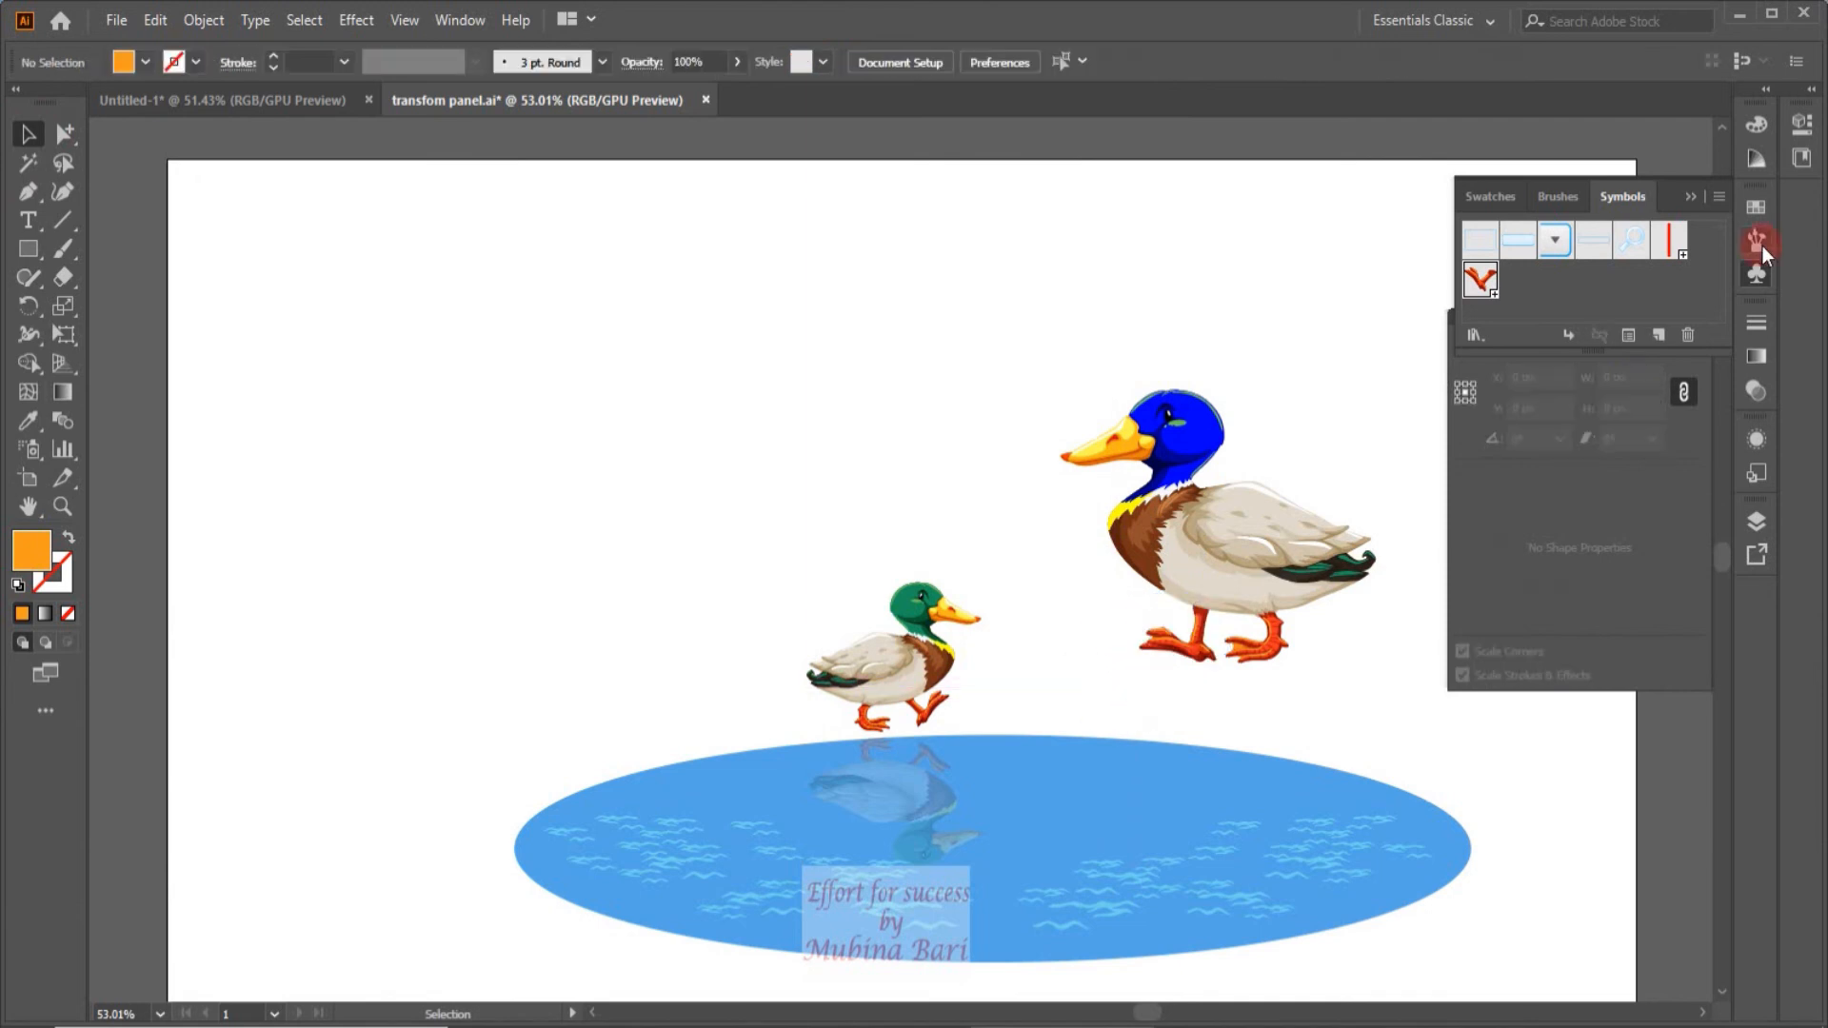
Step: Collapse the Symbols panel and close the Transform panel
{"action": "left_click", "coordinate": [1757, 270]}
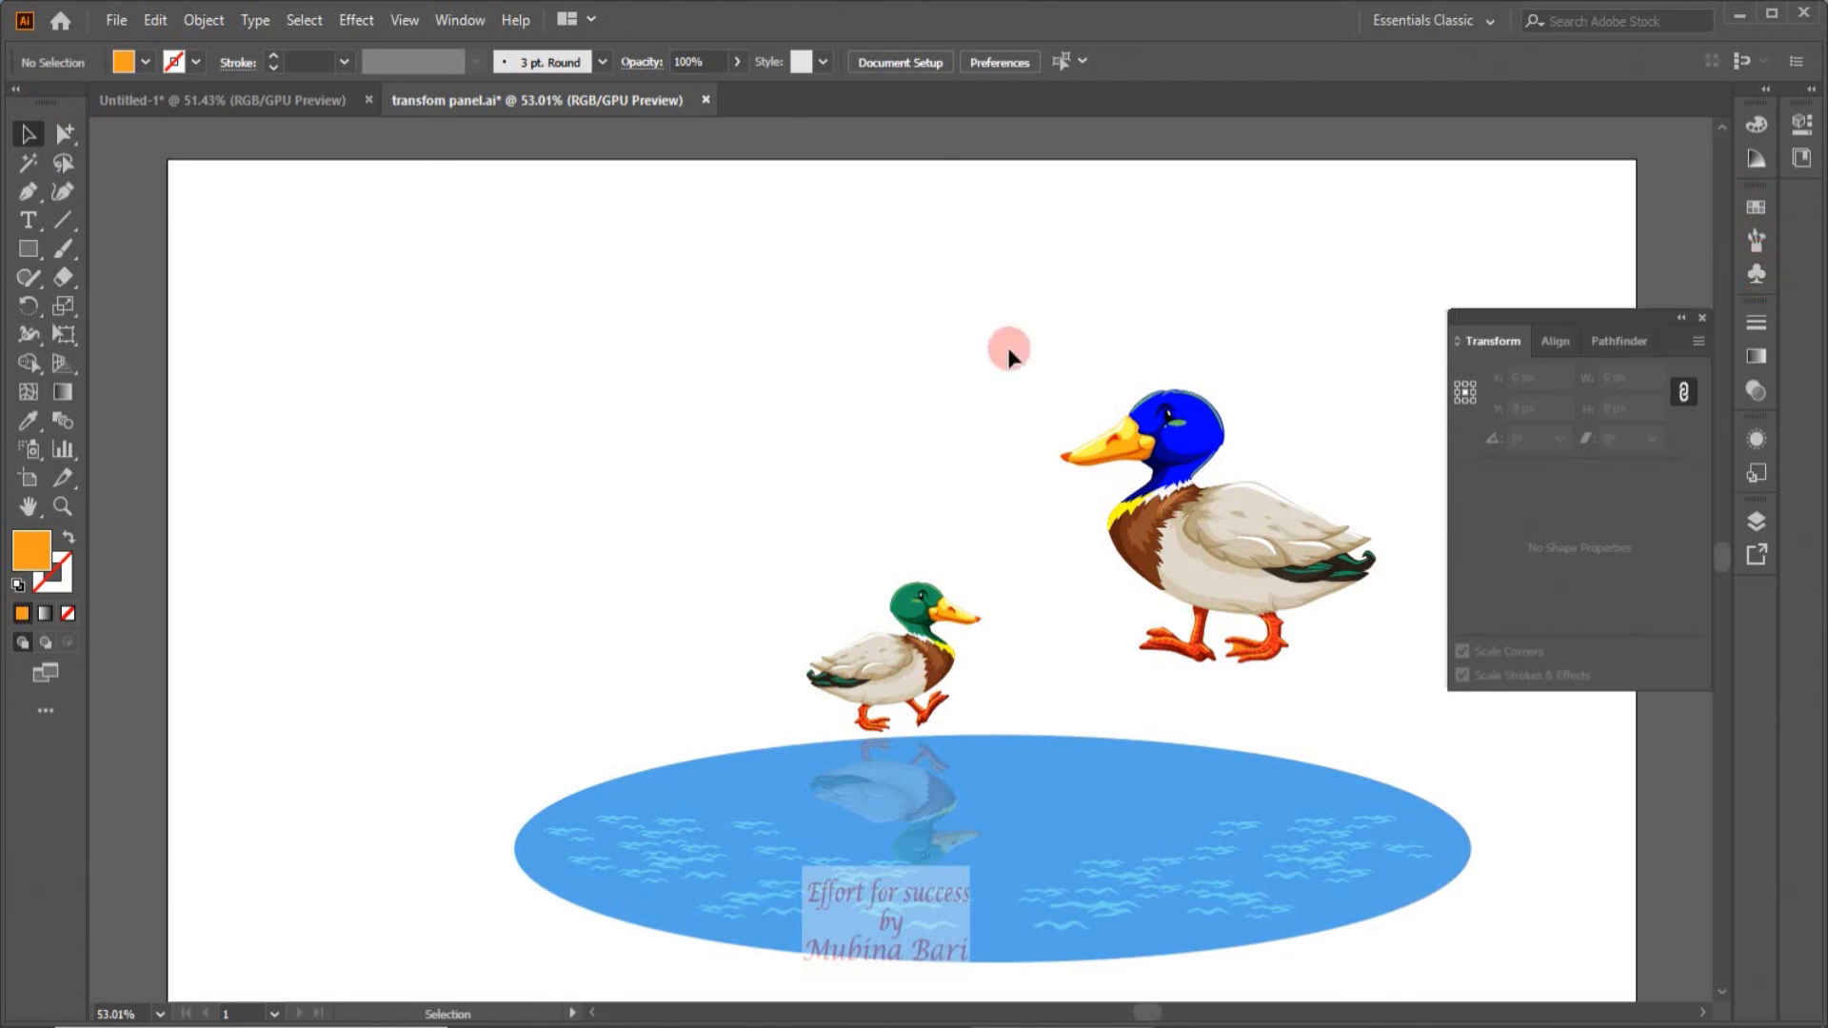
{"action": "left_click_drag", "start_coordinate": [1630, 316], "coordinate": [1645, 107]}
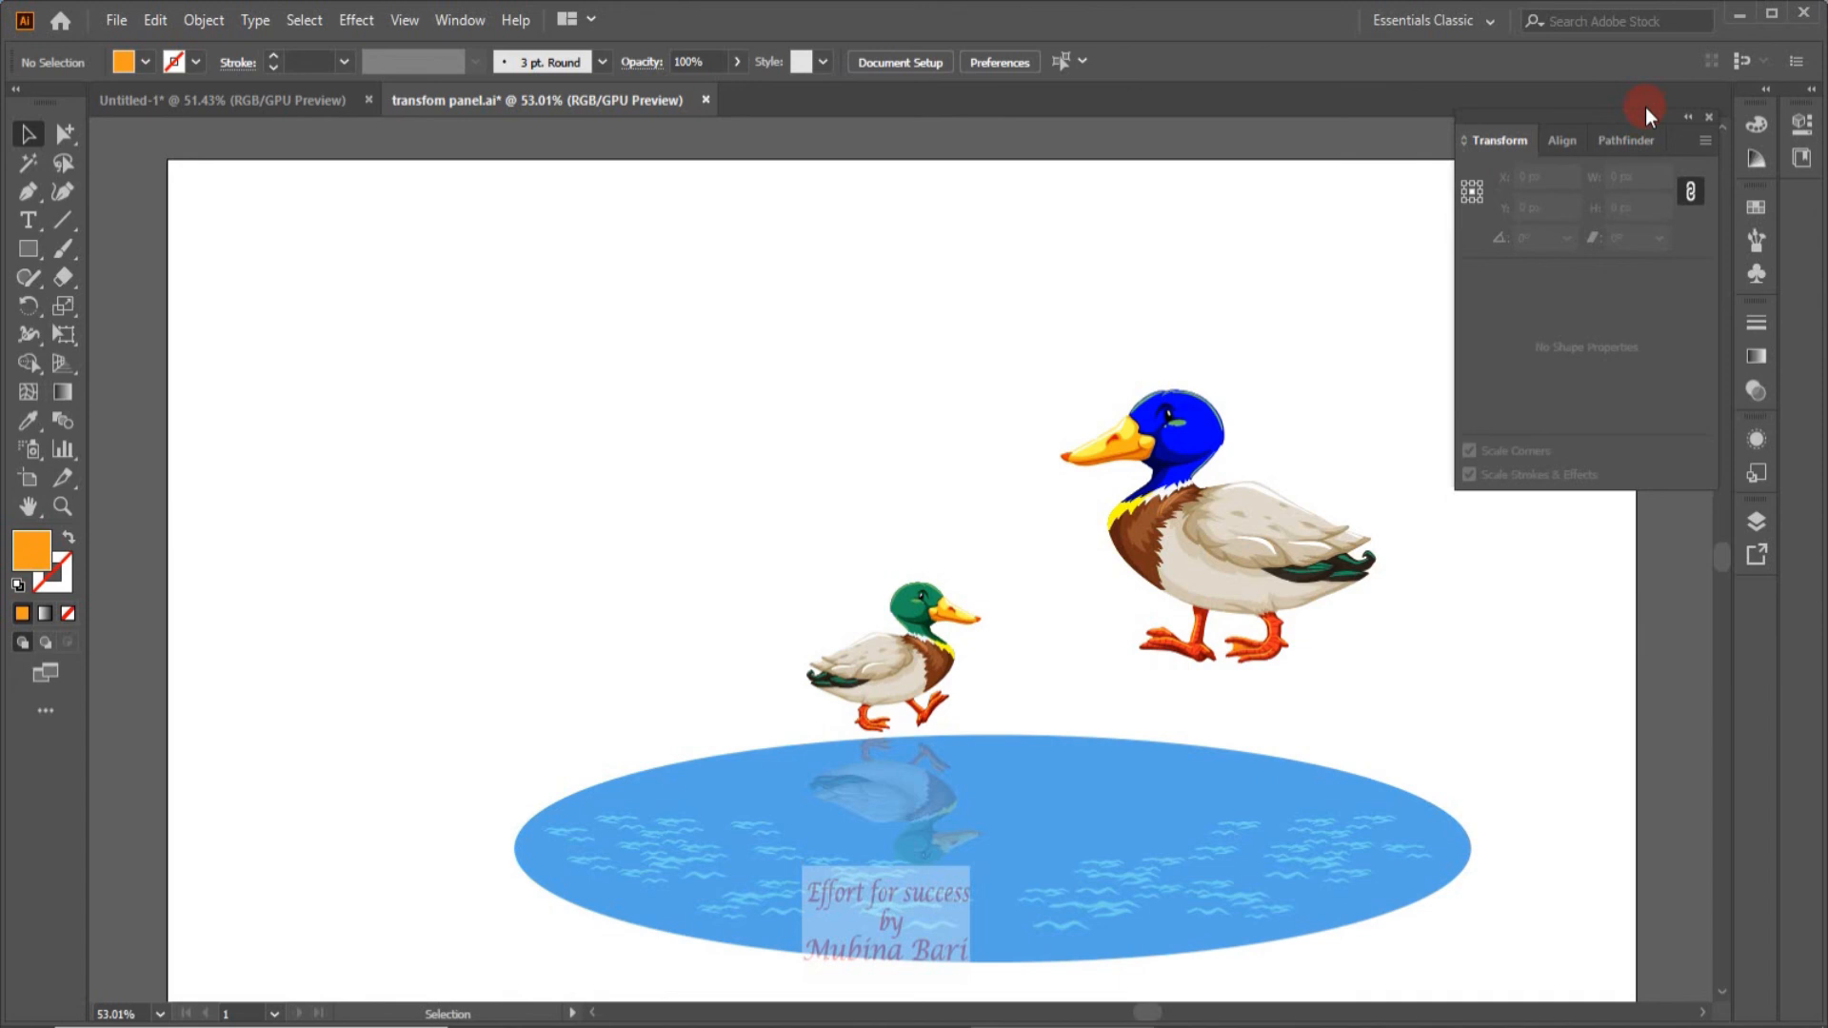
{"action": "left_click", "coordinate": [1711, 116]}
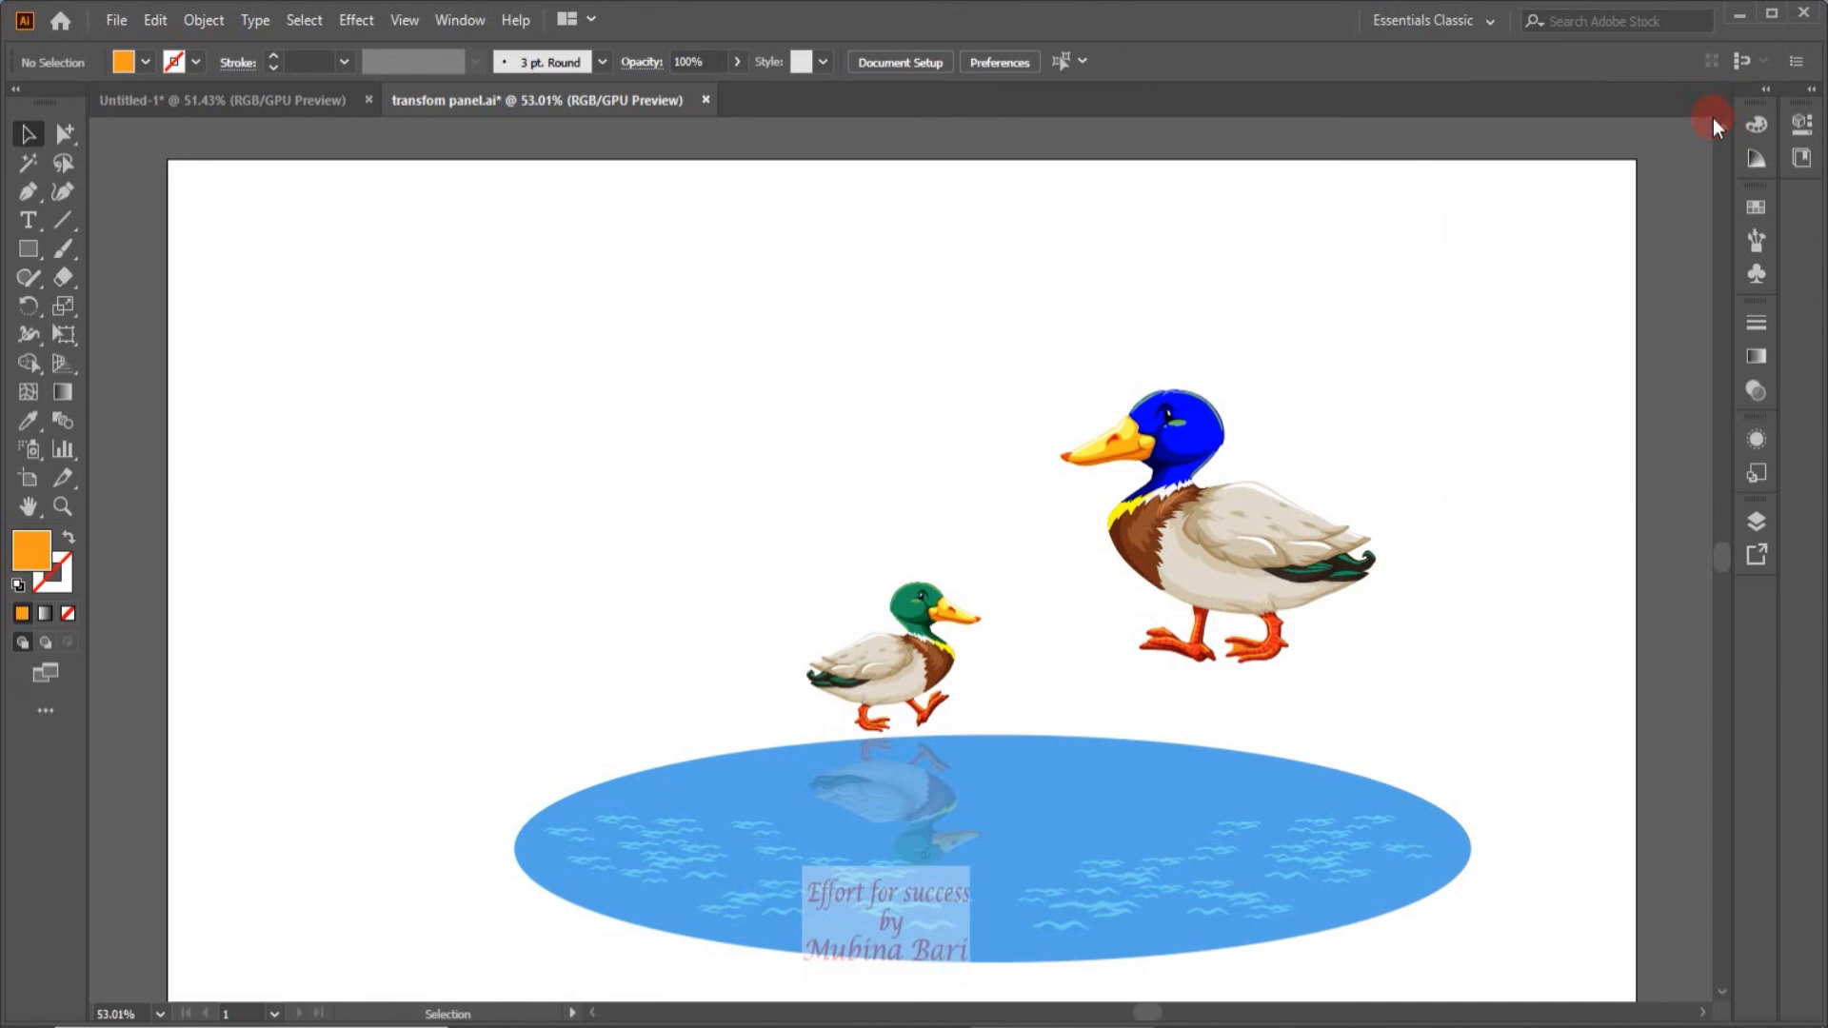
Step: Move the green-headed duck together with its reflection to the left part of the pond's upper edge
{"action": "left_click", "coordinate": [15, 138]}
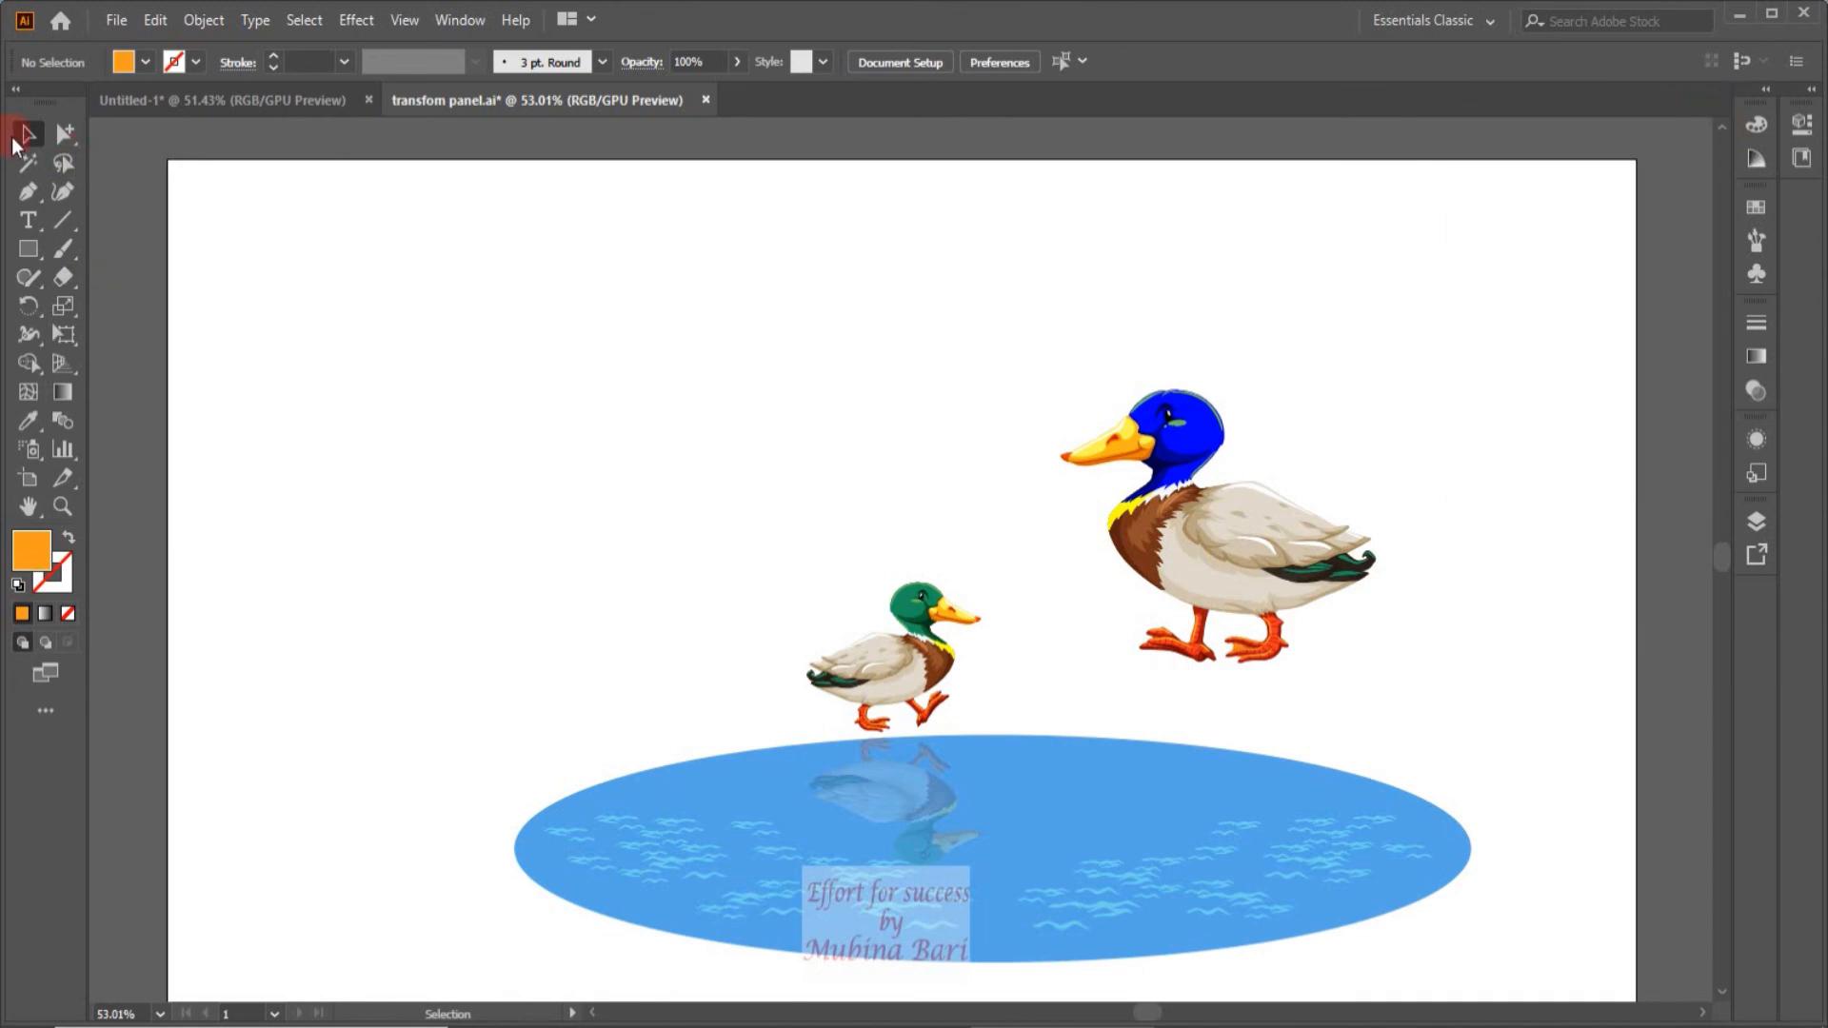
{"action": "left_click", "coordinate": [899, 680]}
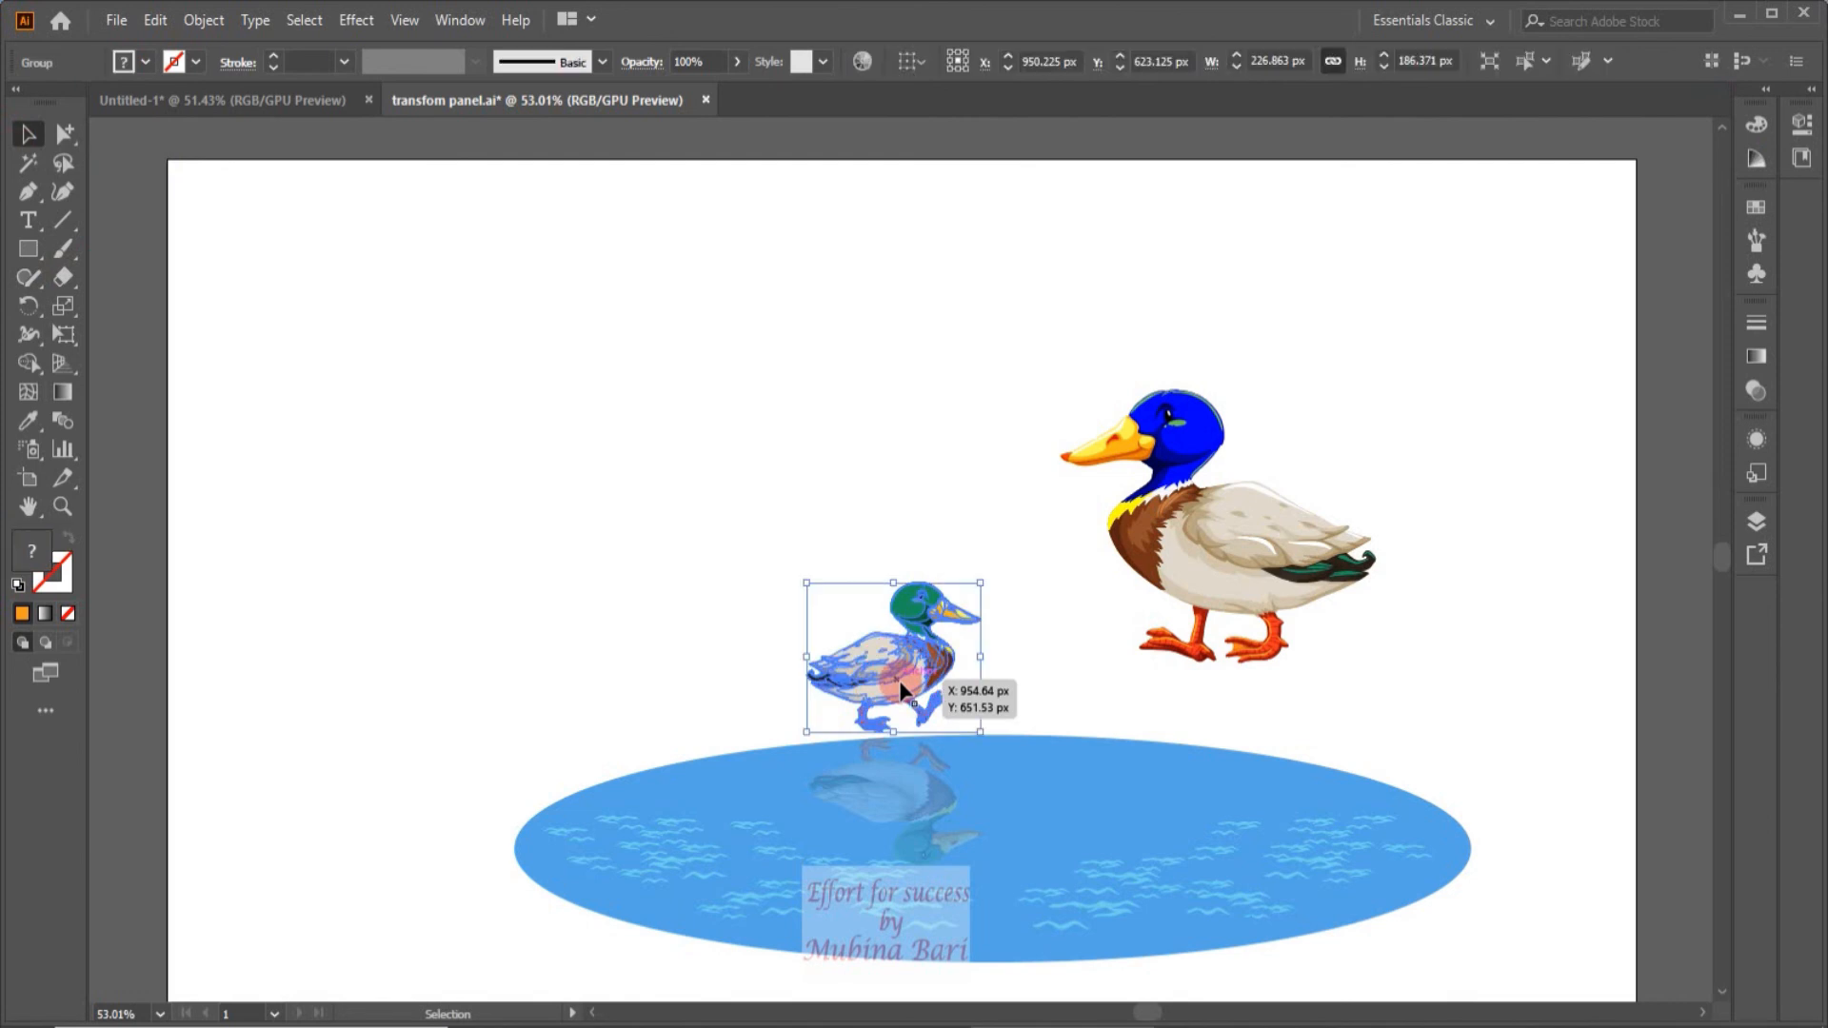
{"action": "left_click", "coordinate": [905, 779], "text": "shift"}
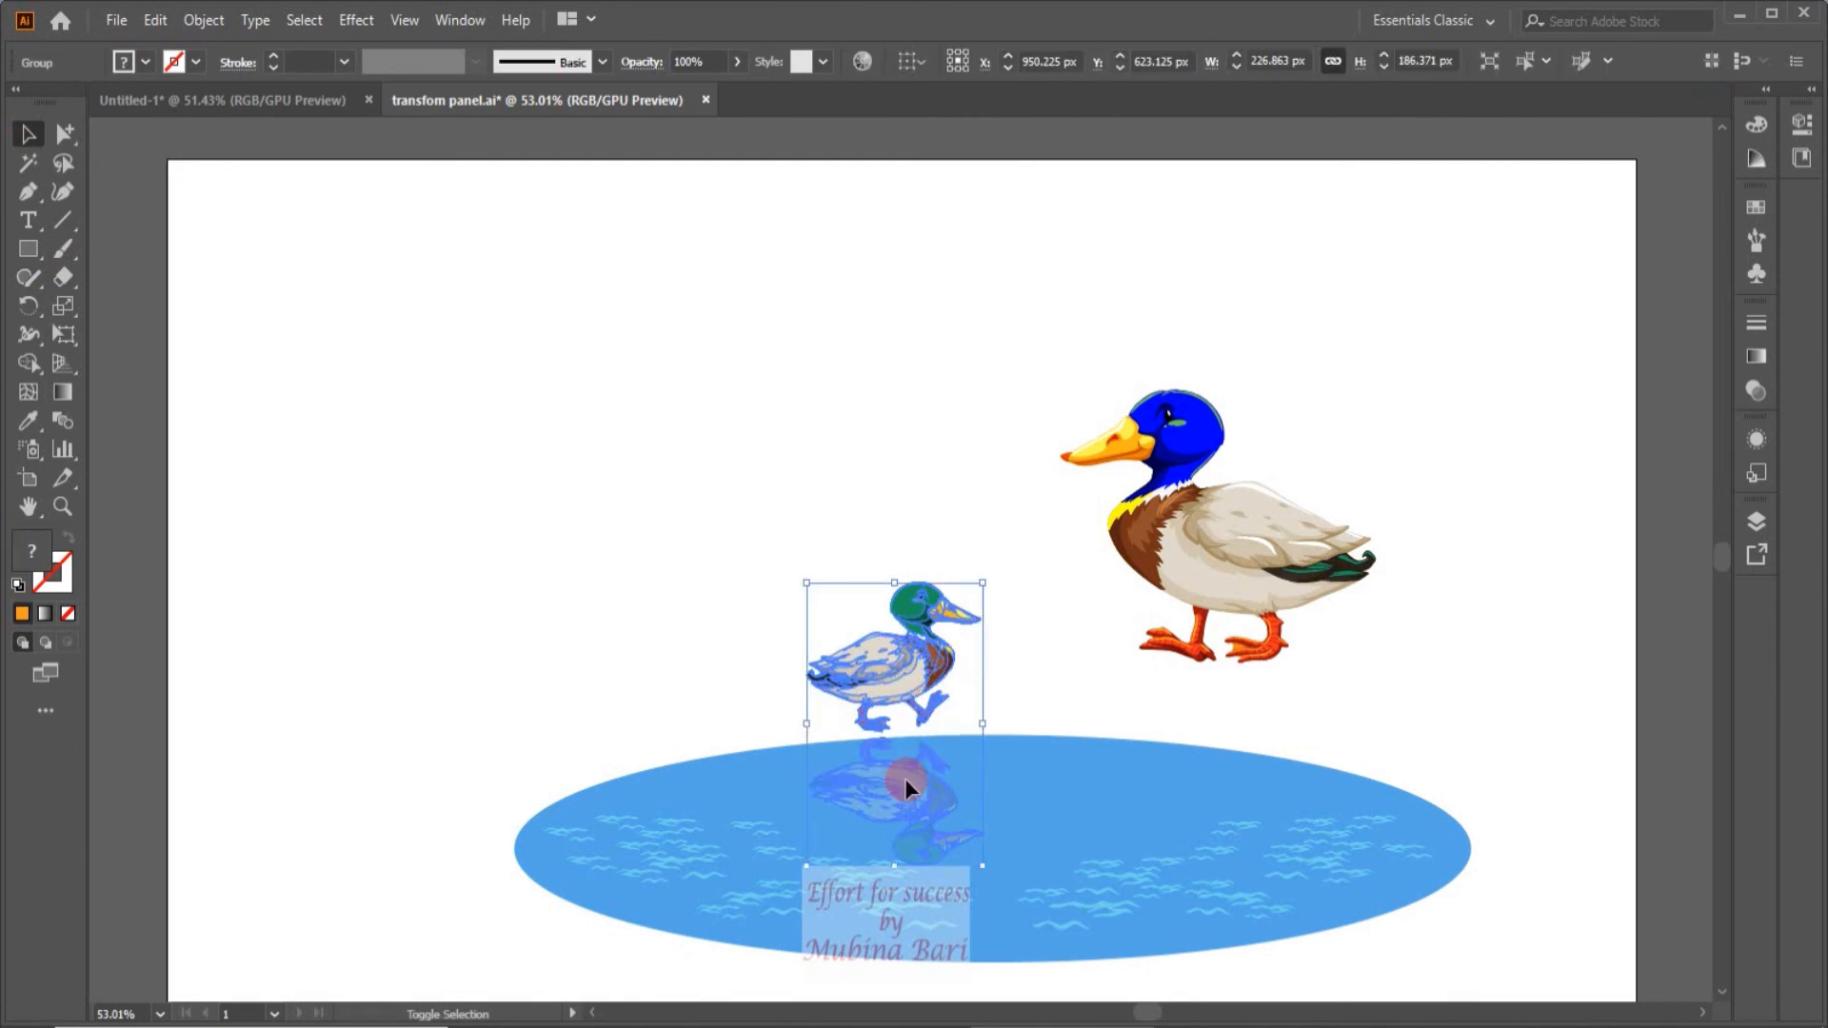
{"action": "left_click_drag", "start_coordinate": [897, 695], "coordinate": [701, 727]}
{"action": "left_click", "coordinate": [580, 556]}
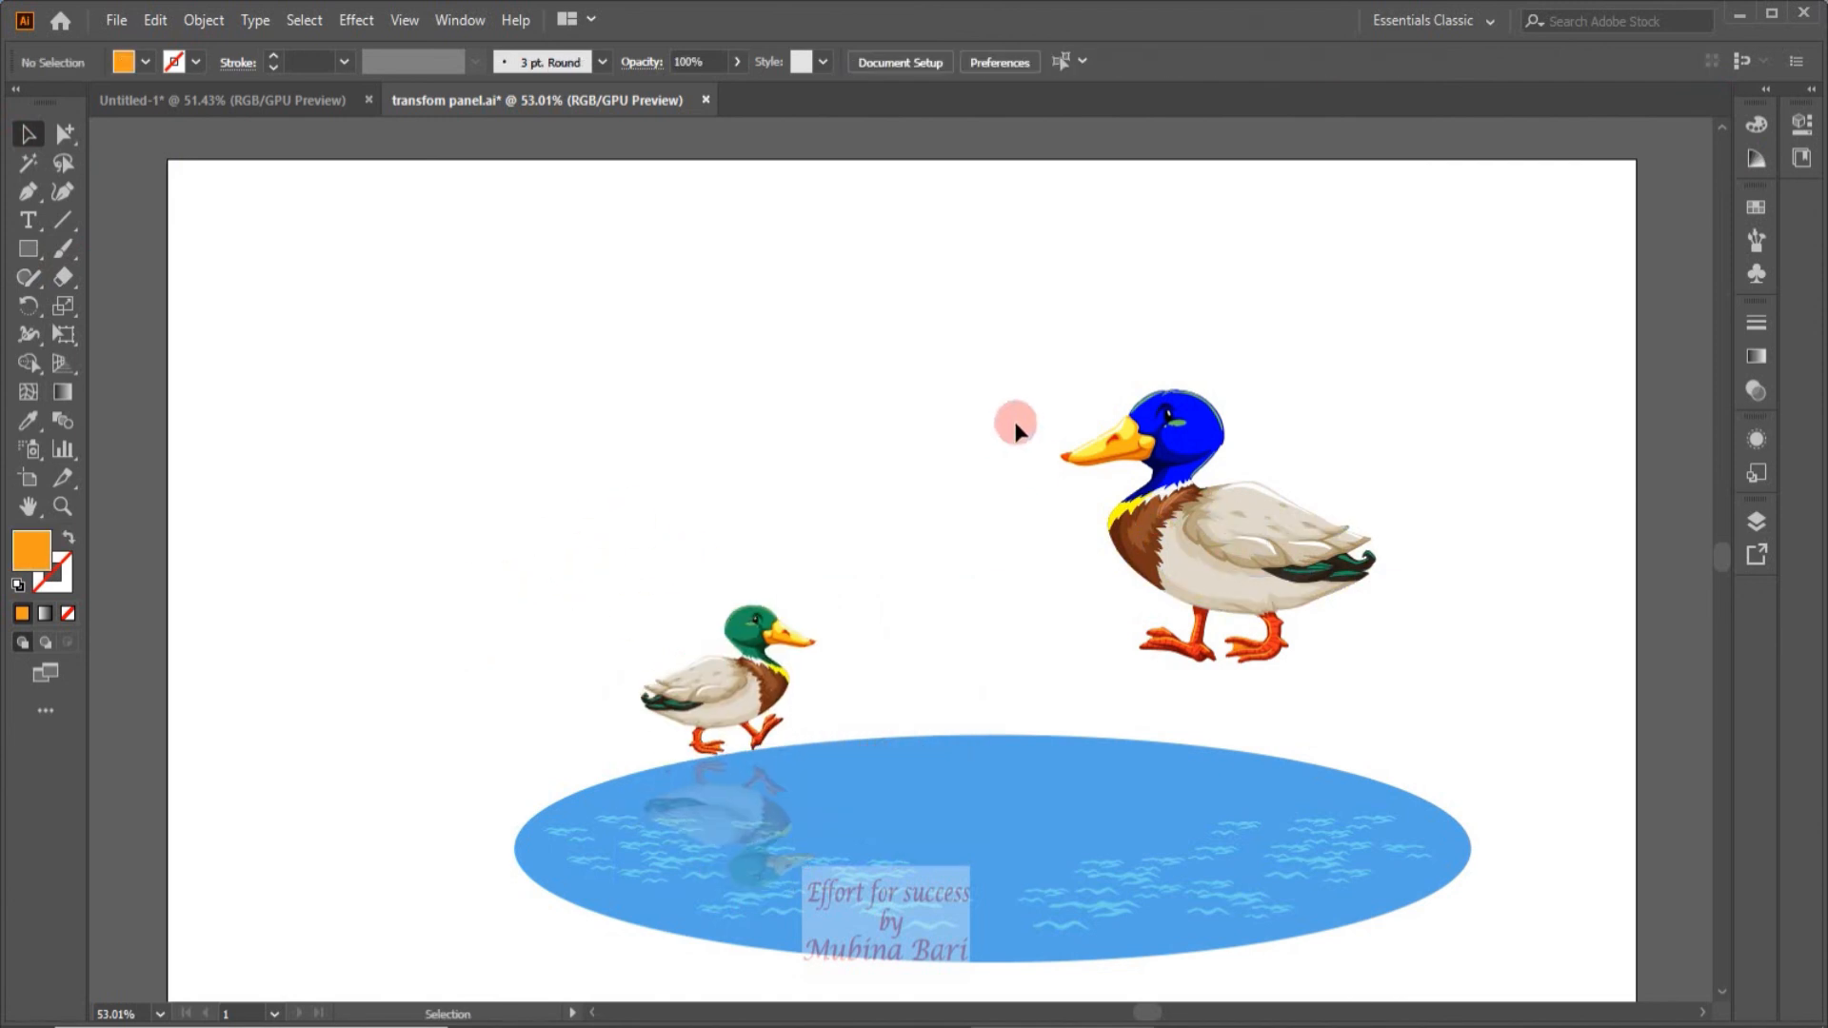
Step: Scale the blue-headed duck down proportionally to about 300 × 249 px and deselect it
{"action": "left_click_drag", "start_coordinate": [1017, 389], "coordinate": [1419, 711]}
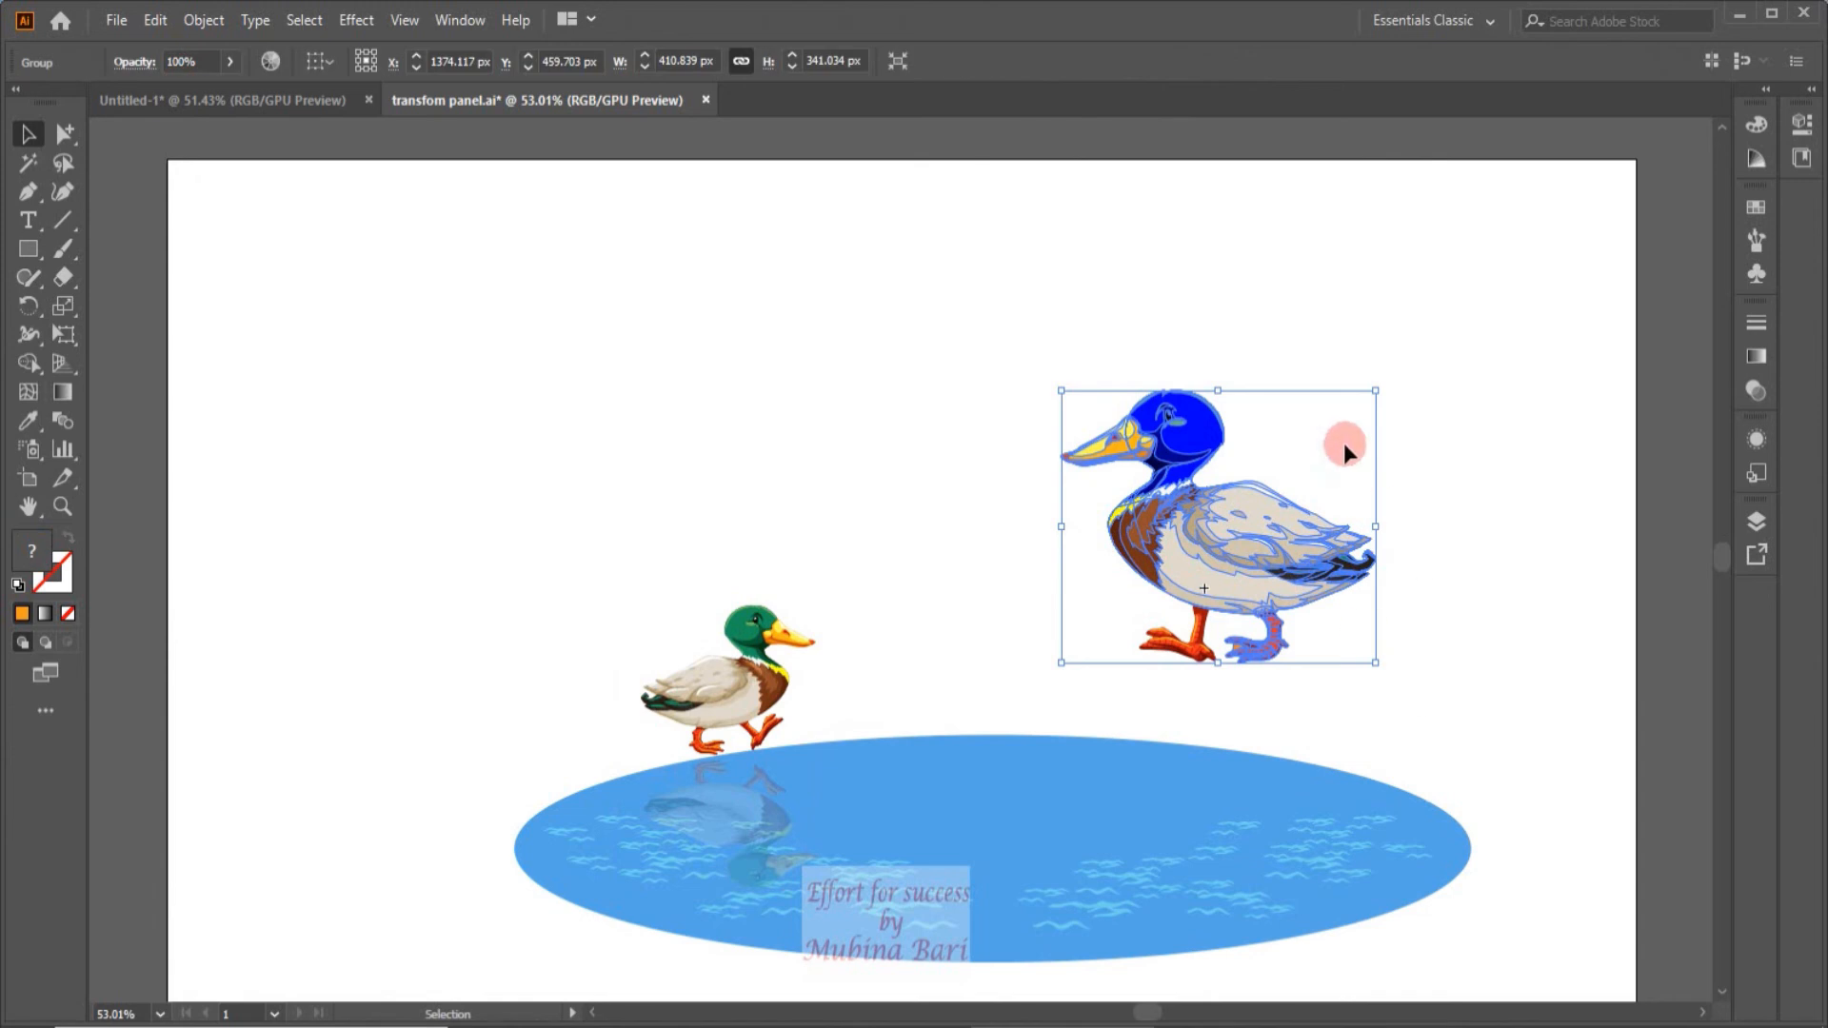
{"action": "left_click_drag", "start_coordinate": [1375, 388], "coordinate": [1298, 457]}
{"action": "left_click", "coordinate": [1377, 469]}
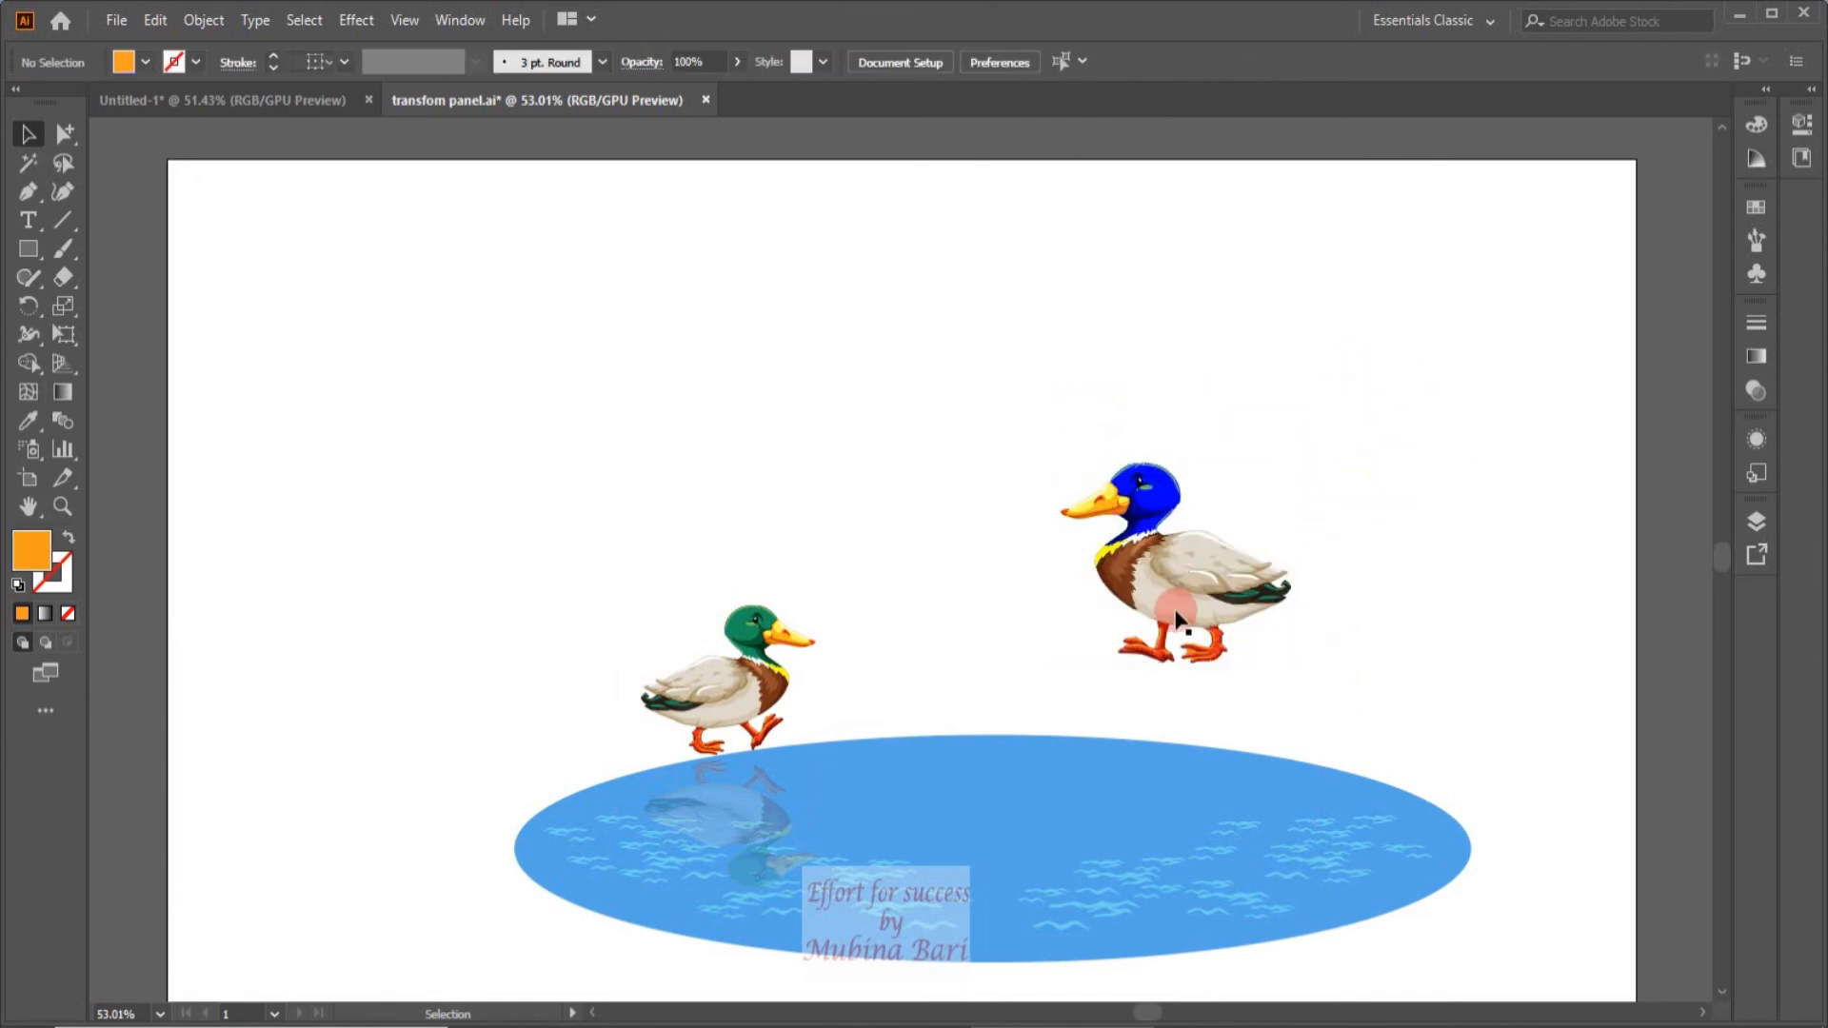
Step: Duplicate the blue-headed duck twice, placing one copy at the pond's right end and one beside the green-headed duck, with the original between them
{"action": "left_click_drag", "start_coordinate": [1171, 600], "coordinate": [1433, 690]}
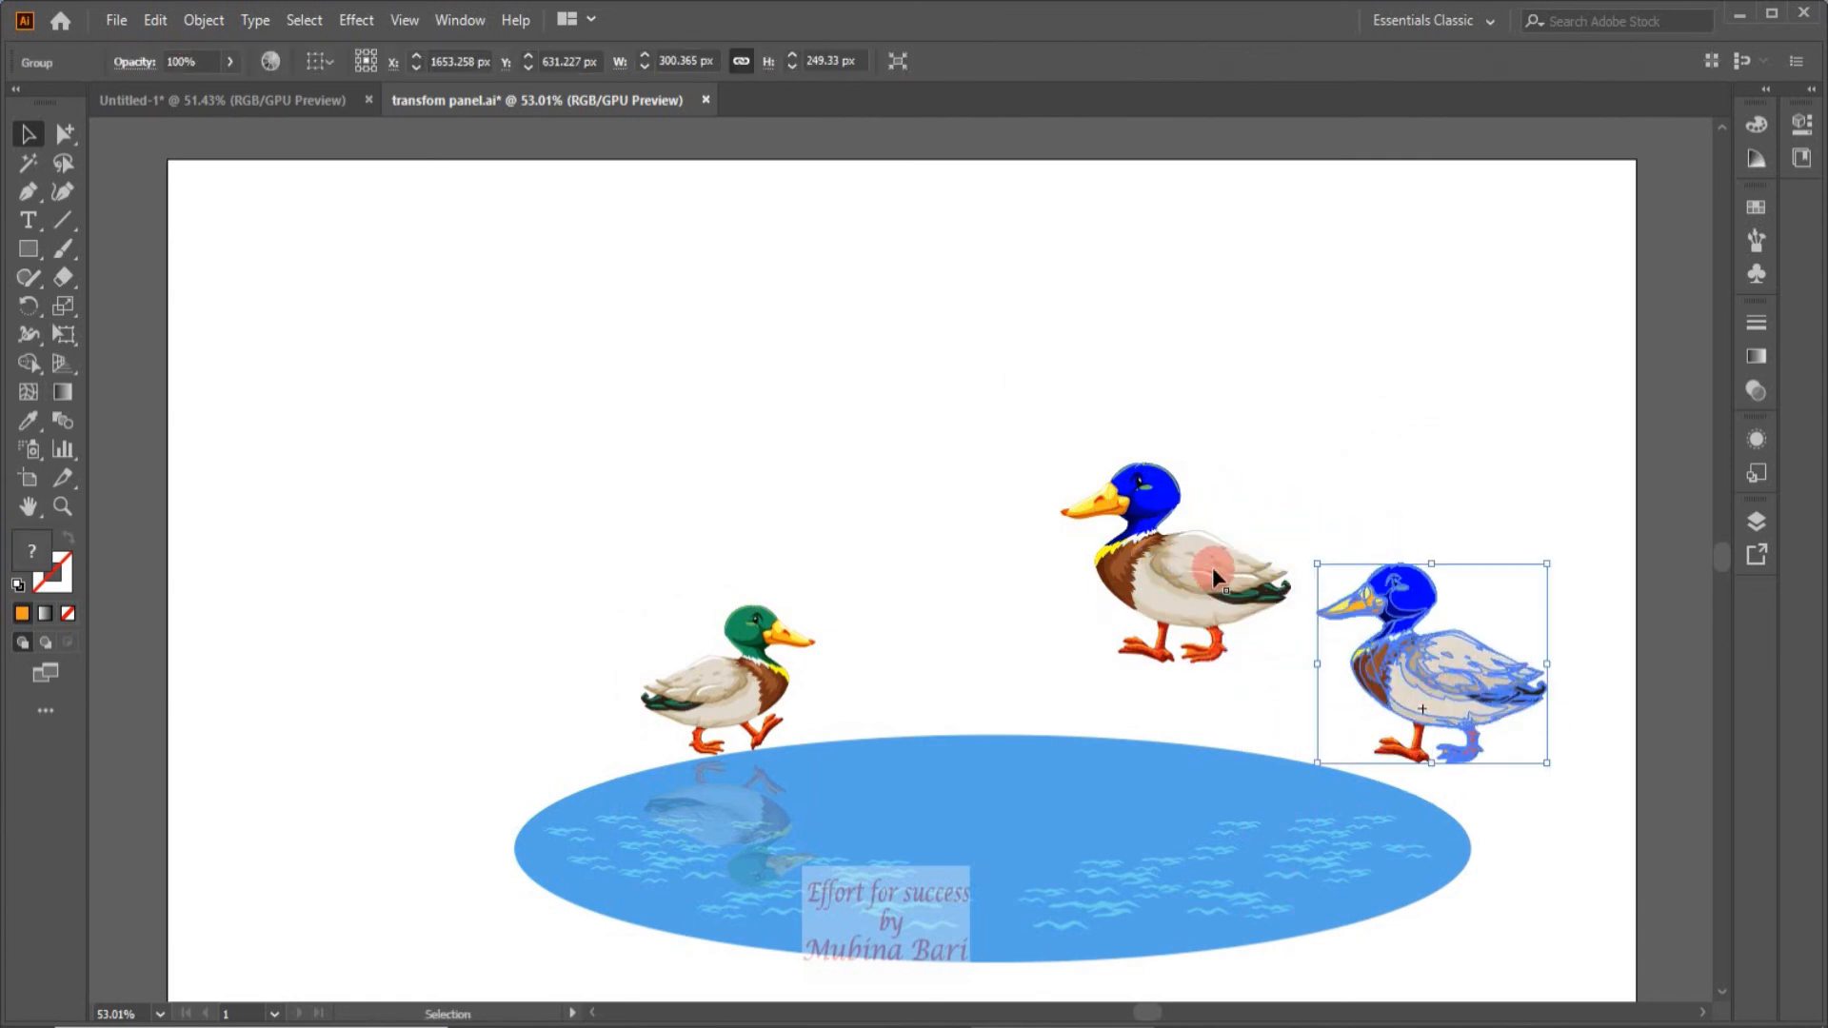
{"action": "left_click_drag", "start_coordinate": [1214, 576], "coordinate": [952, 648]}
{"action": "left_click", "coordinate": [1224, 449]}
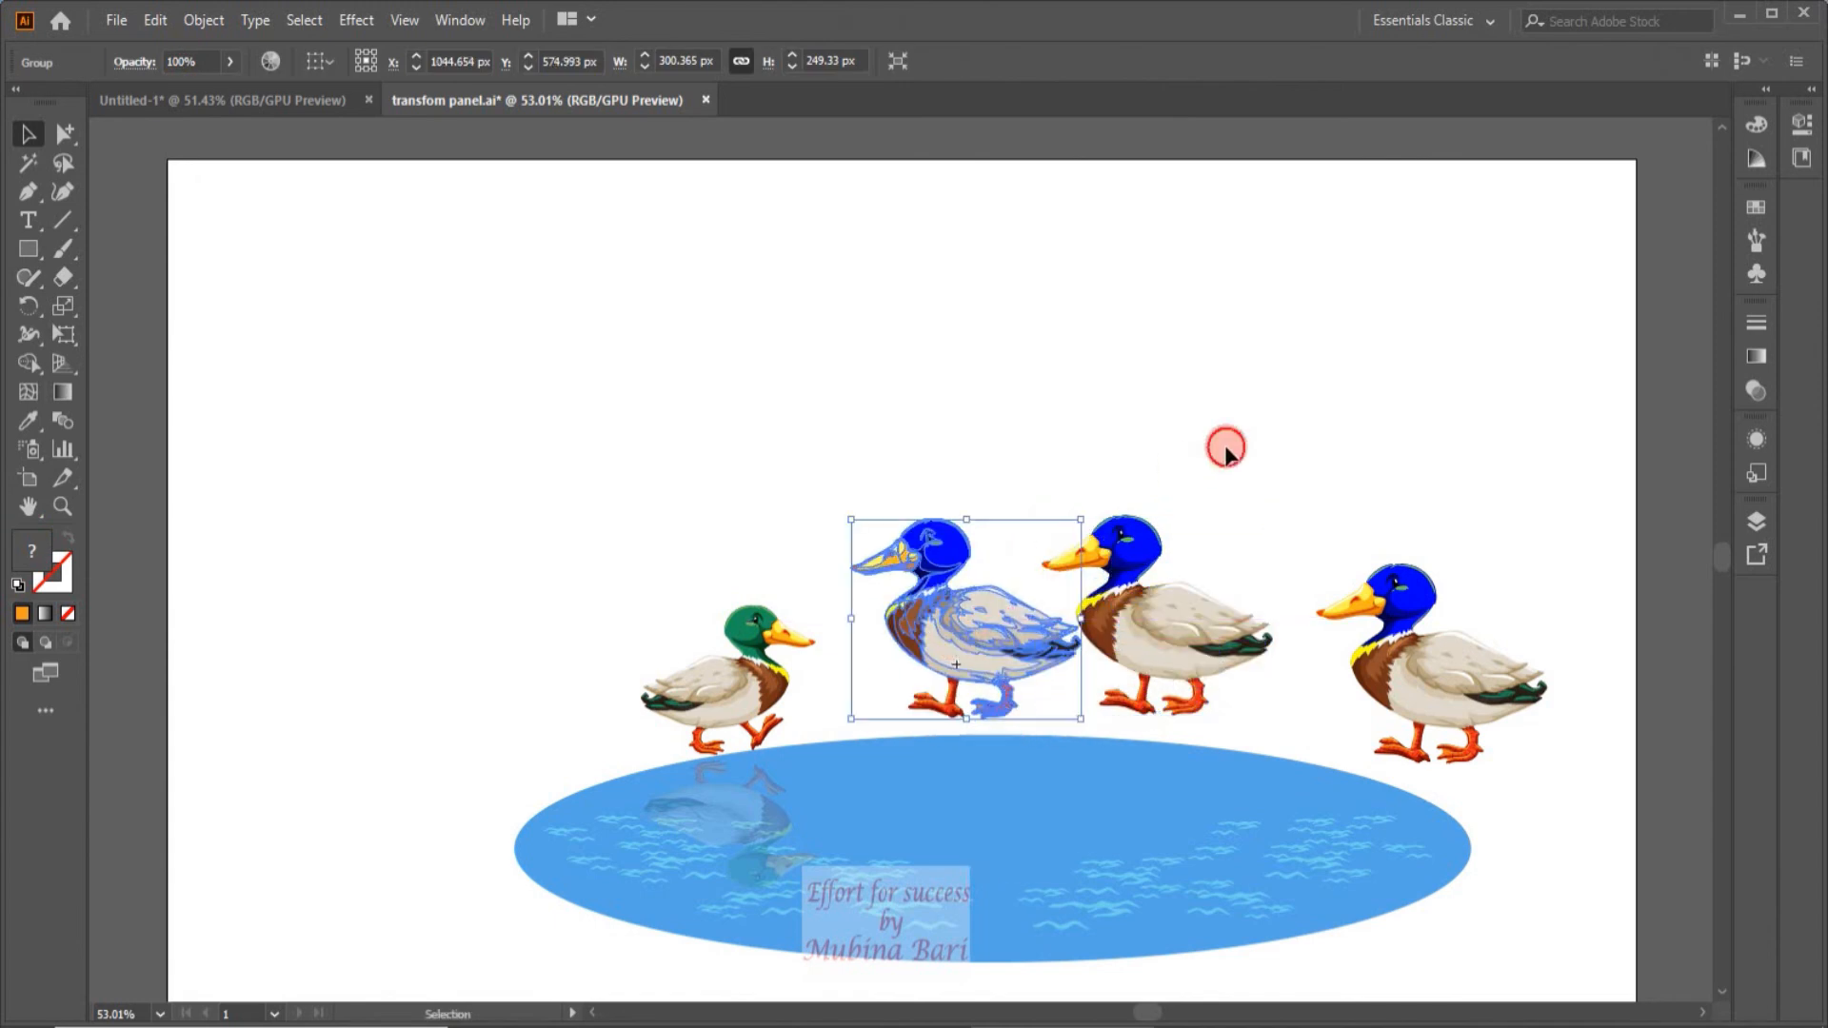
Step: Scale the middle blue-headed duck down proportionally to about 199 px high
{"action": "left_click", "coordinate": [1139, 636]}
{"action": "left_click", "coordinate": [1063, 535]}
{"action": "left_click_drag", "start_coordinate": [1042, 516], "coordinate": [1105, 540]}
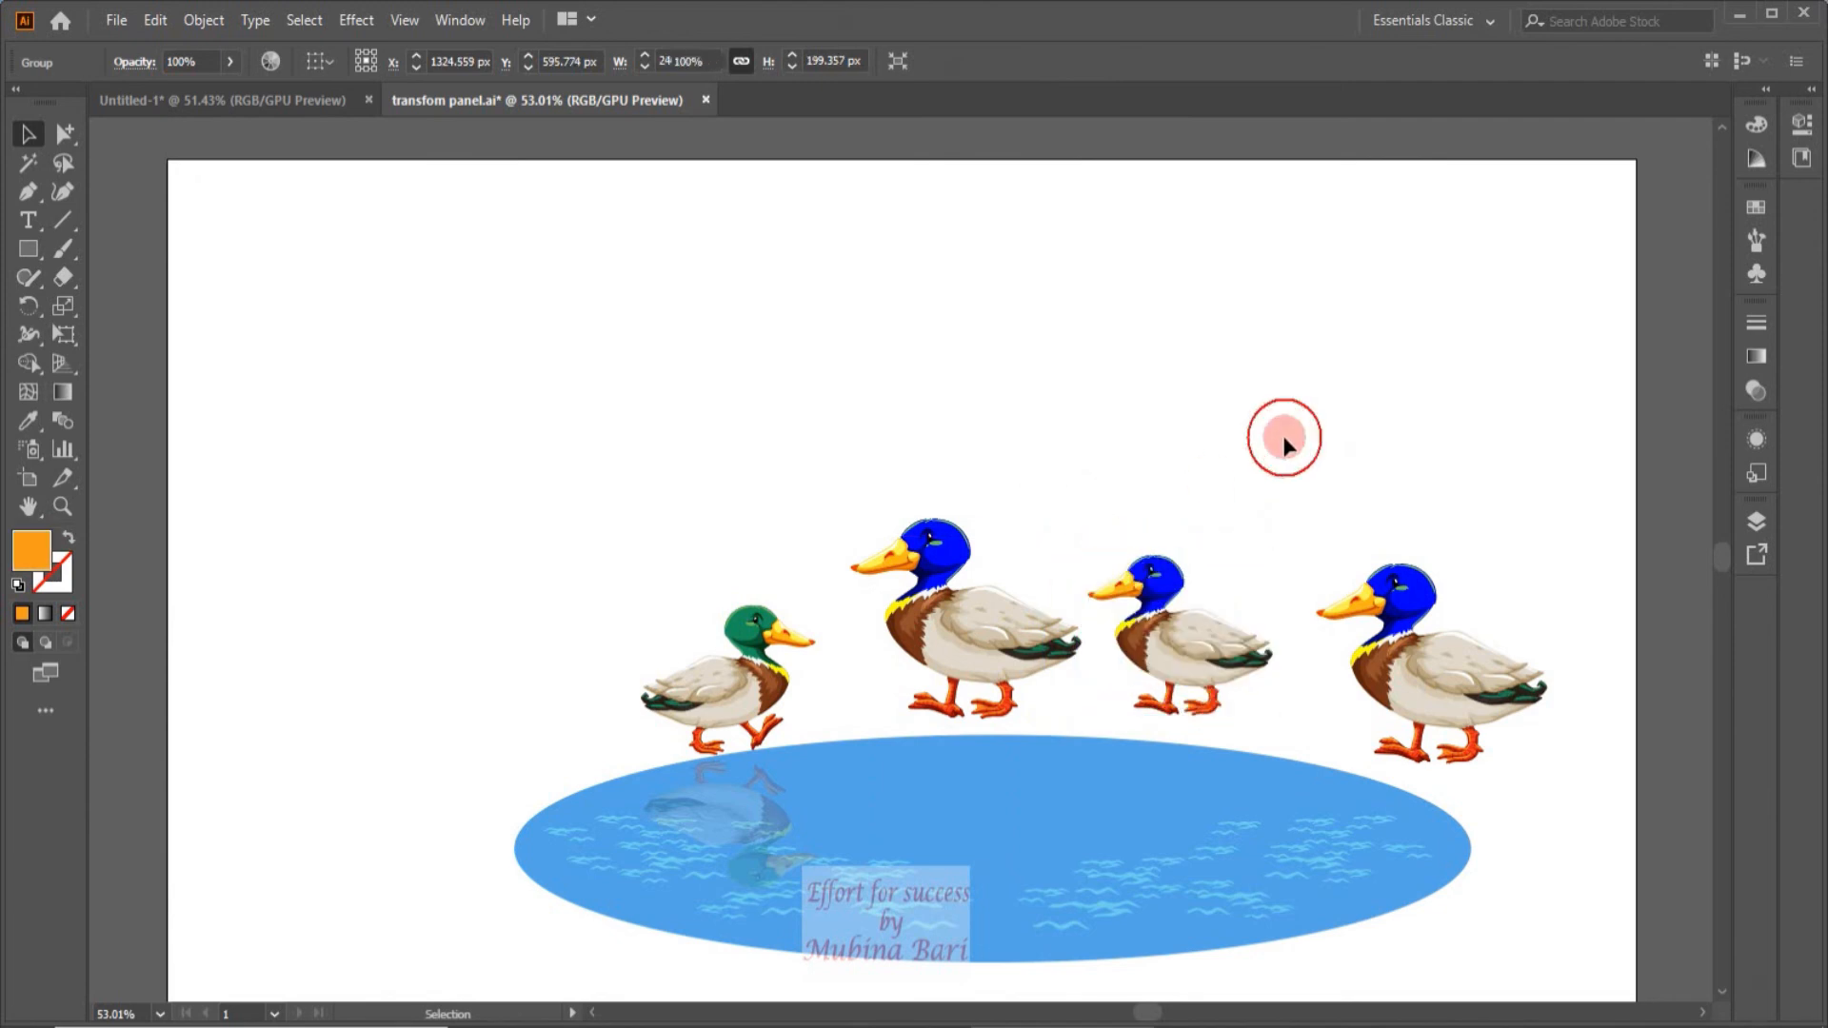
Step: Shrink the rightmost blue-headed duck proportionally and move it down to the pond's upper-right edge
{"action": "left_click", "coordinate": [1408, 673]}
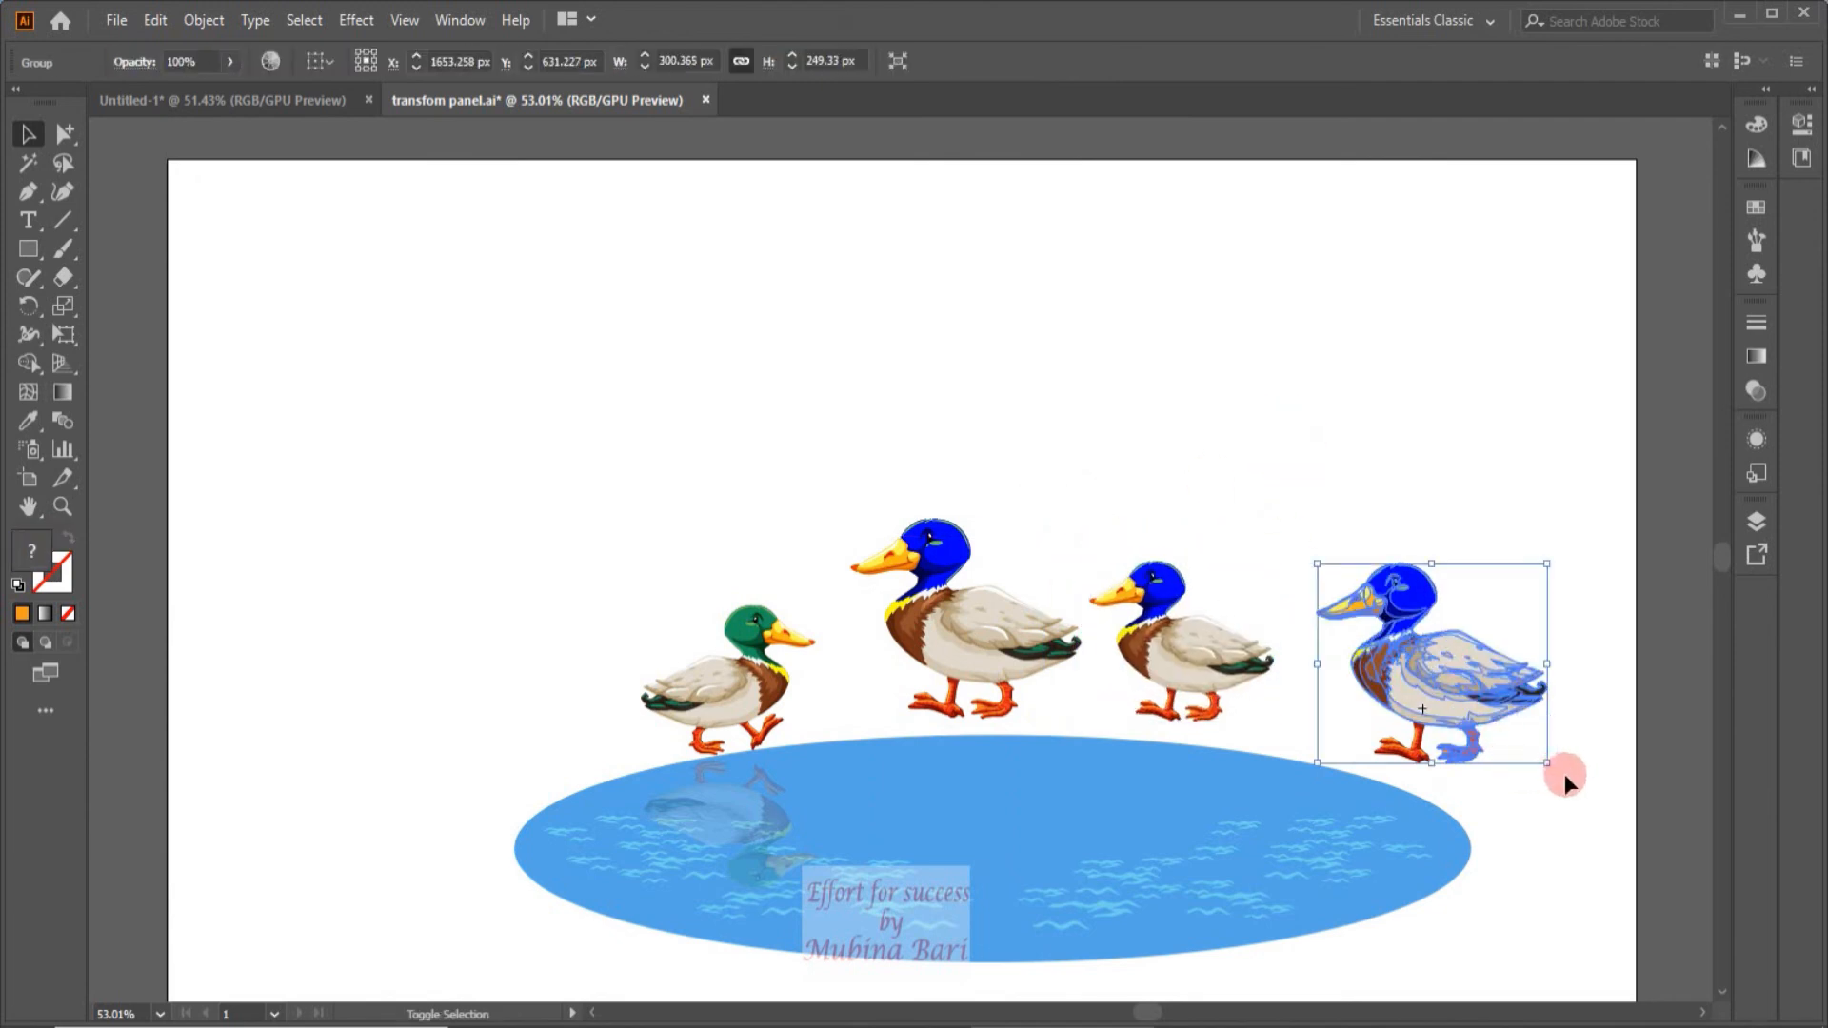
{"action": "left_click_drag", "start_coordinate": [1547, 762], "coordinate": [1504, 726]}
{"action": "left_click", "coordinate": [1481, 510]}
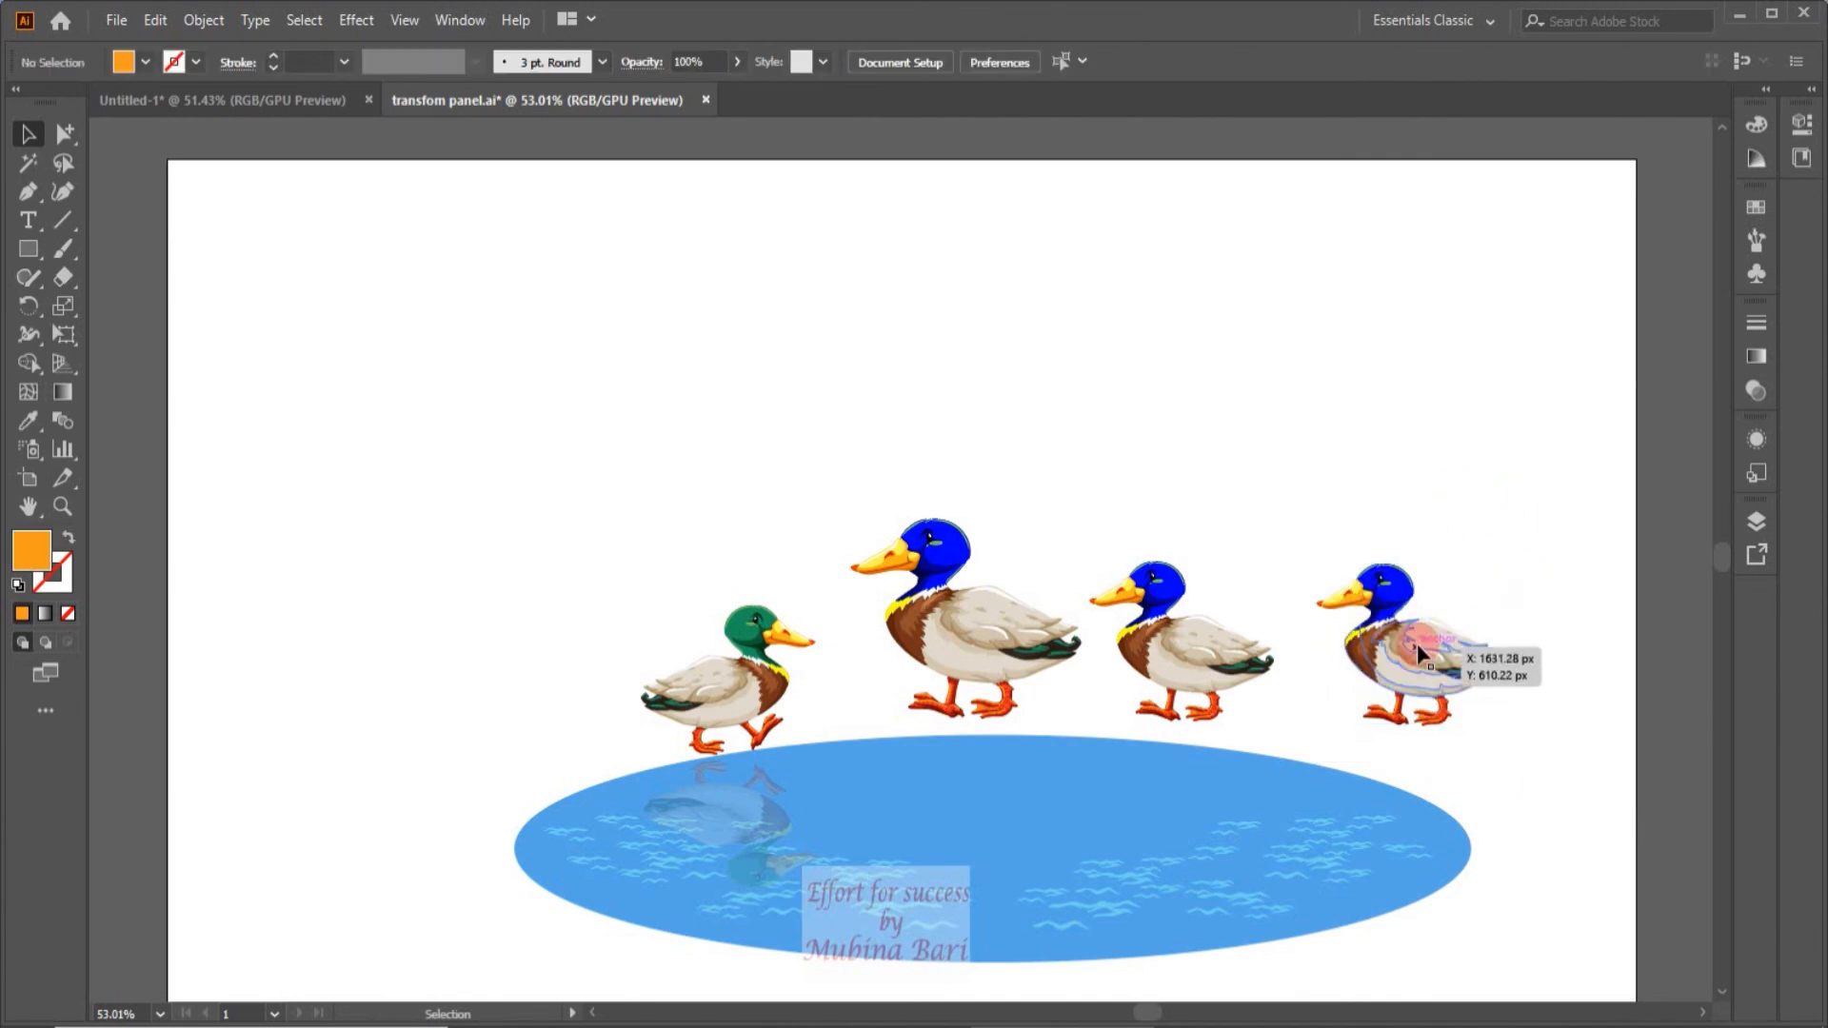
{"action": "left_click_drag", "start_coordinate": [1418, 645], "coordinate": [1392, 675]}
{"action": "left_click", "coordinate": [1457, 488]}
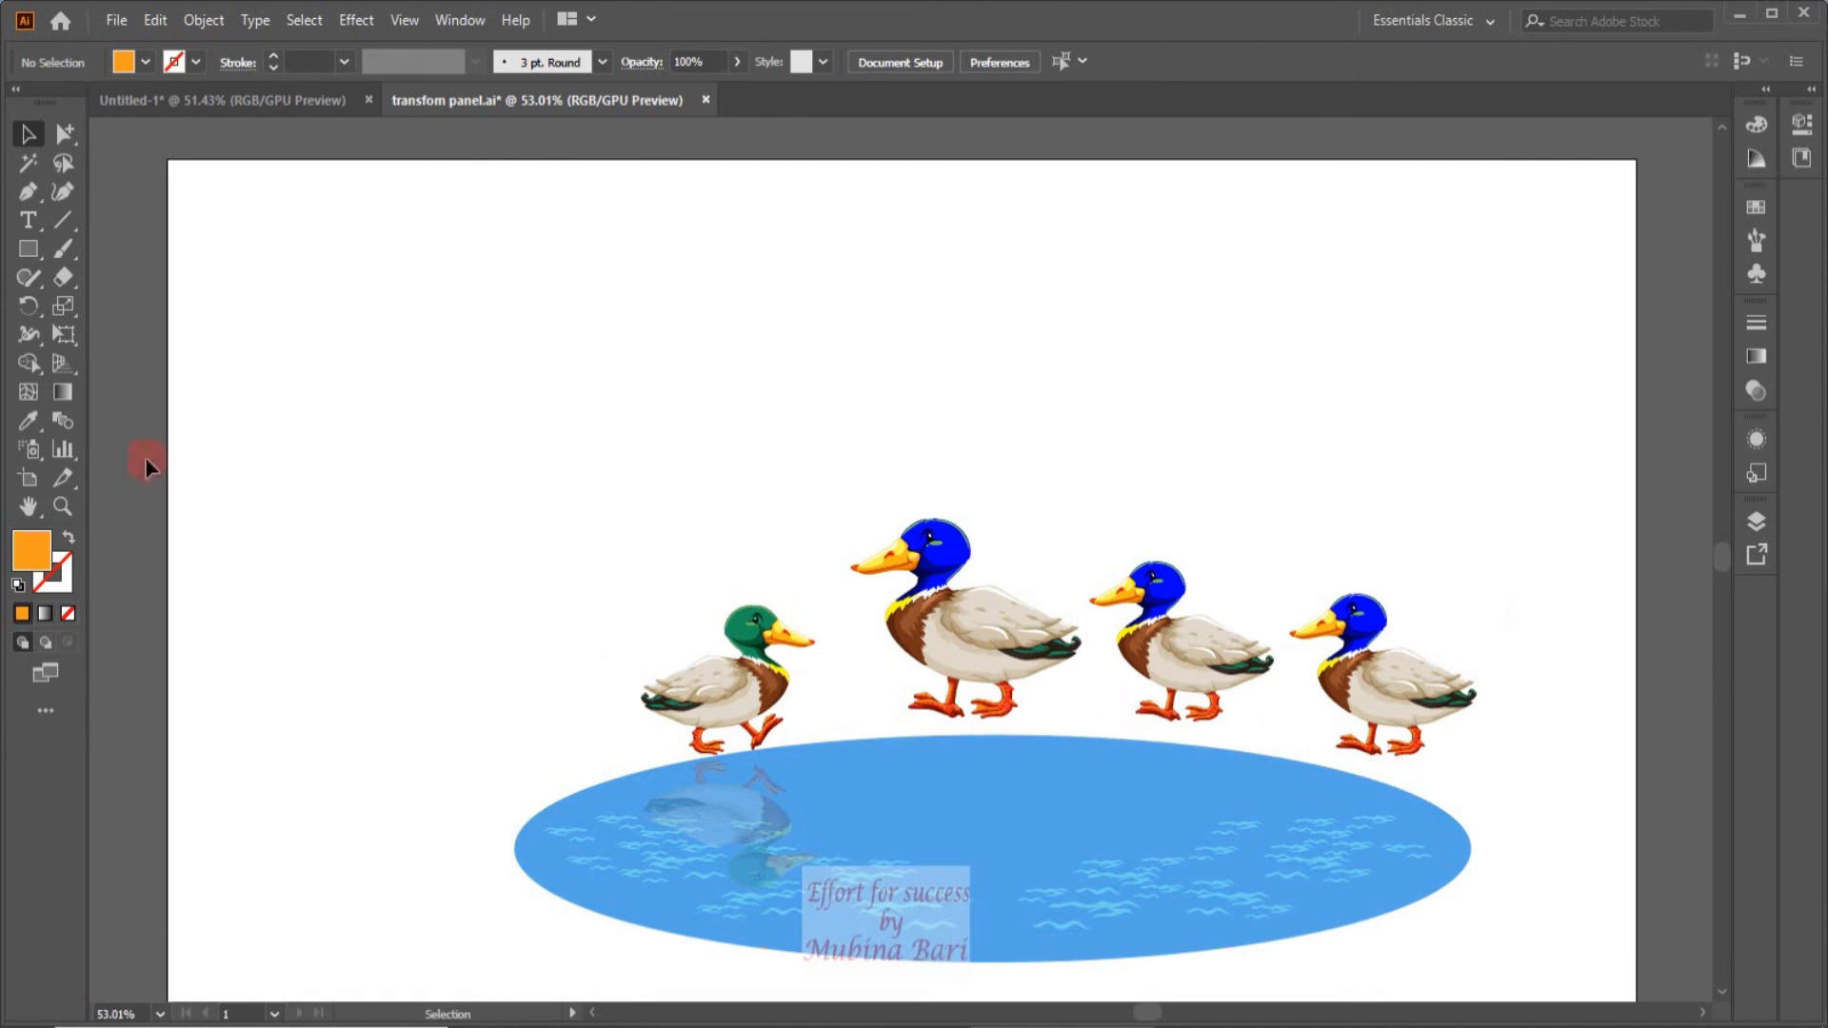
Step: Select only the middle blue-headed duck's front leg symbol with the Group Selection tool and rotate it slightly forward and up
{"action": "left_click", "coordinate": [63, 135]}
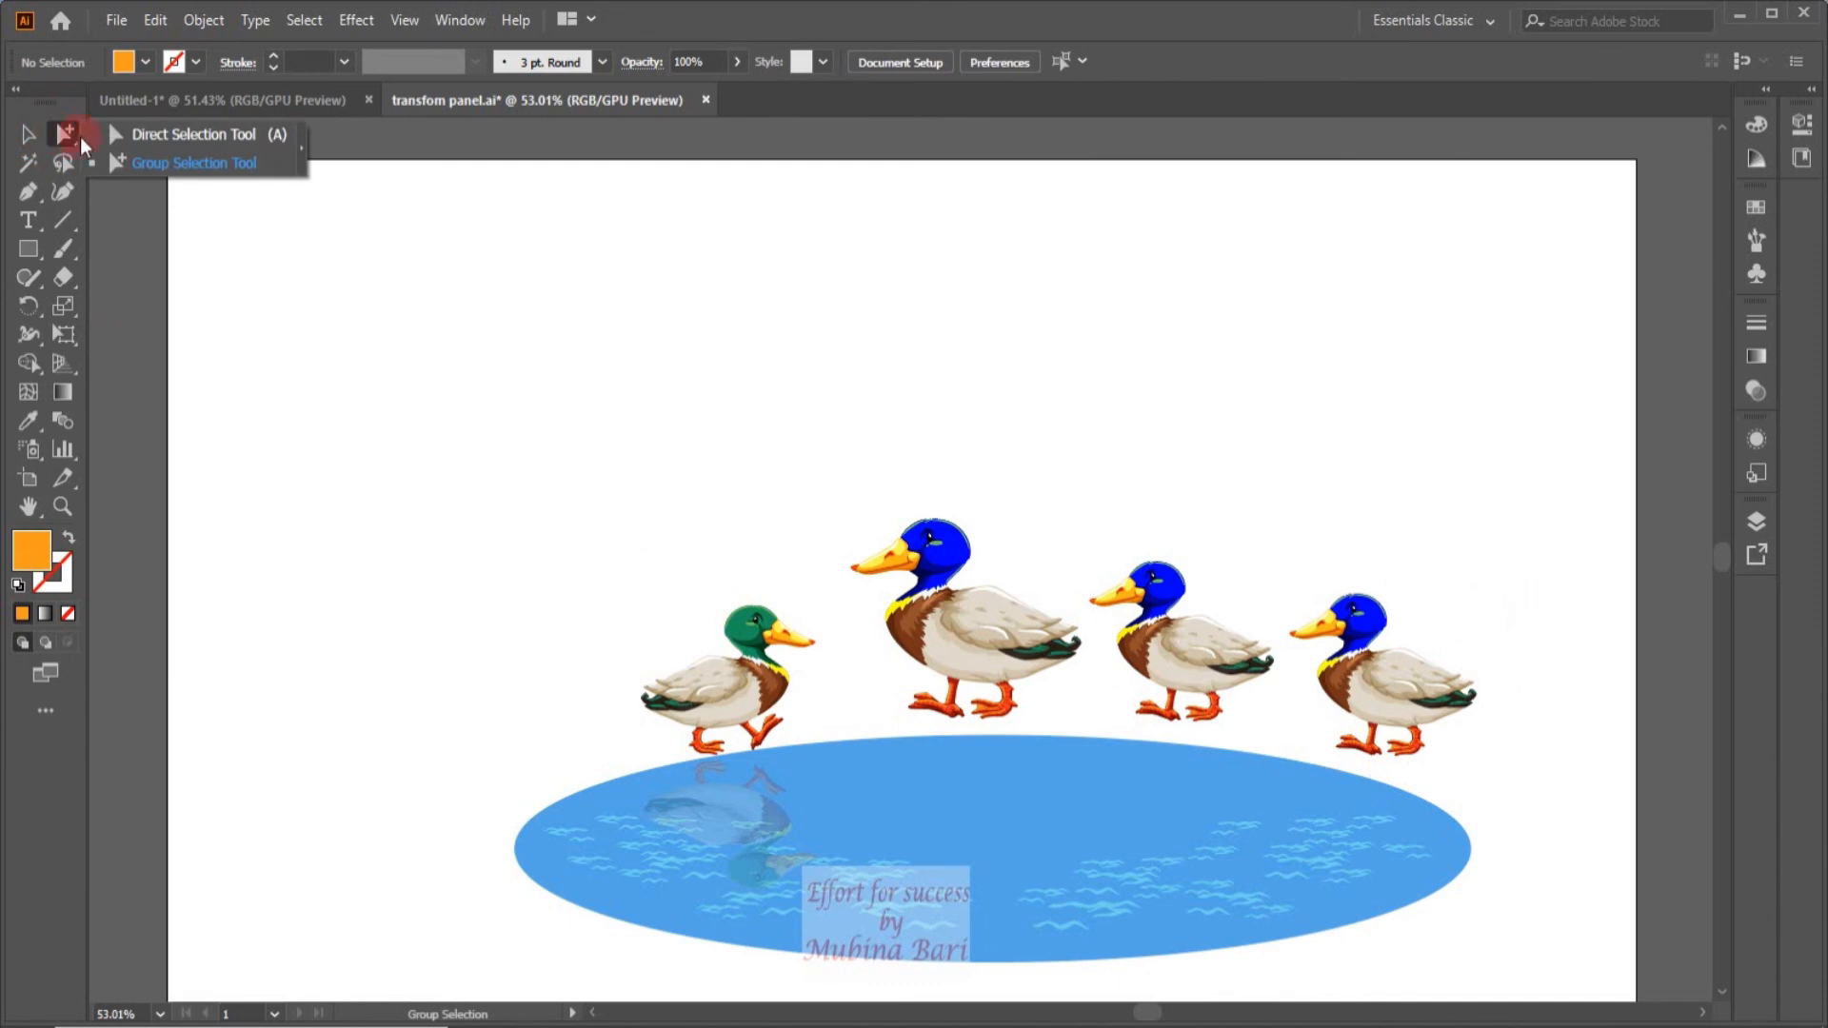
{"action": "left_click", "coordinate": [134, 158]}
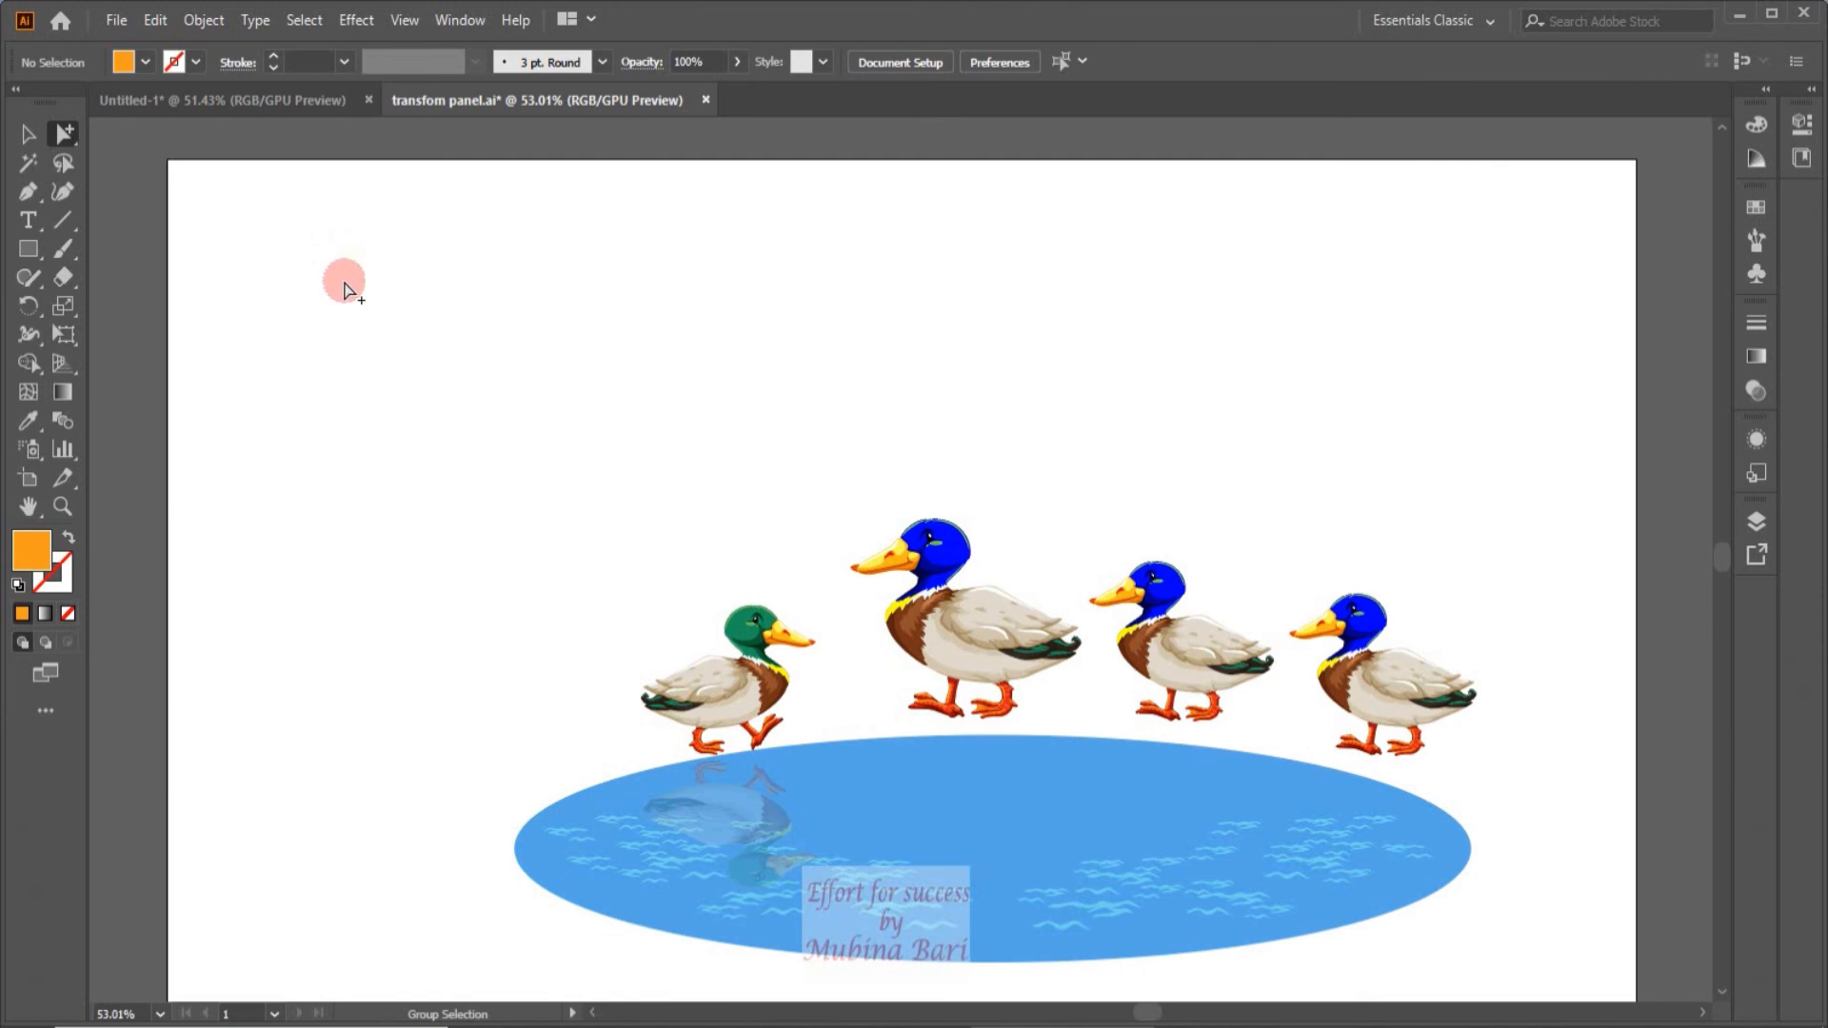
{"action": "left_click", "coordinate": [1164, 725]}
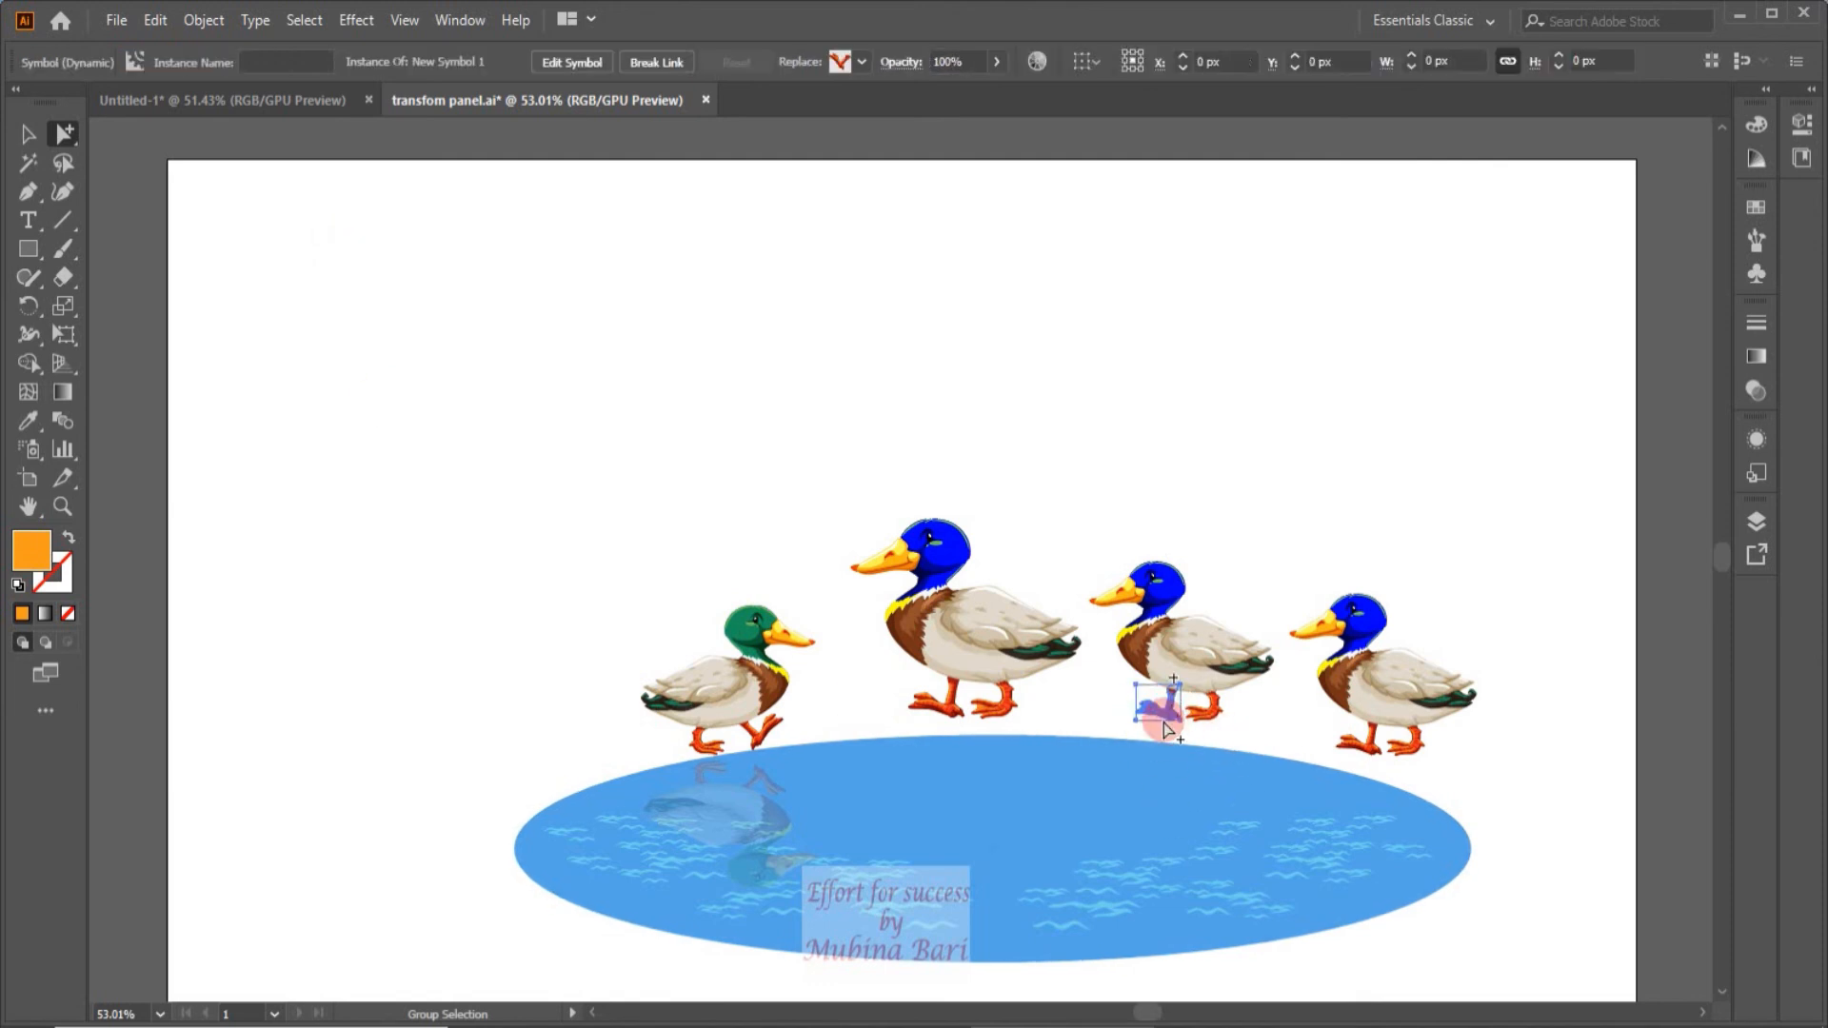
{"action": "left_click", "coordinate": [26, 137]}
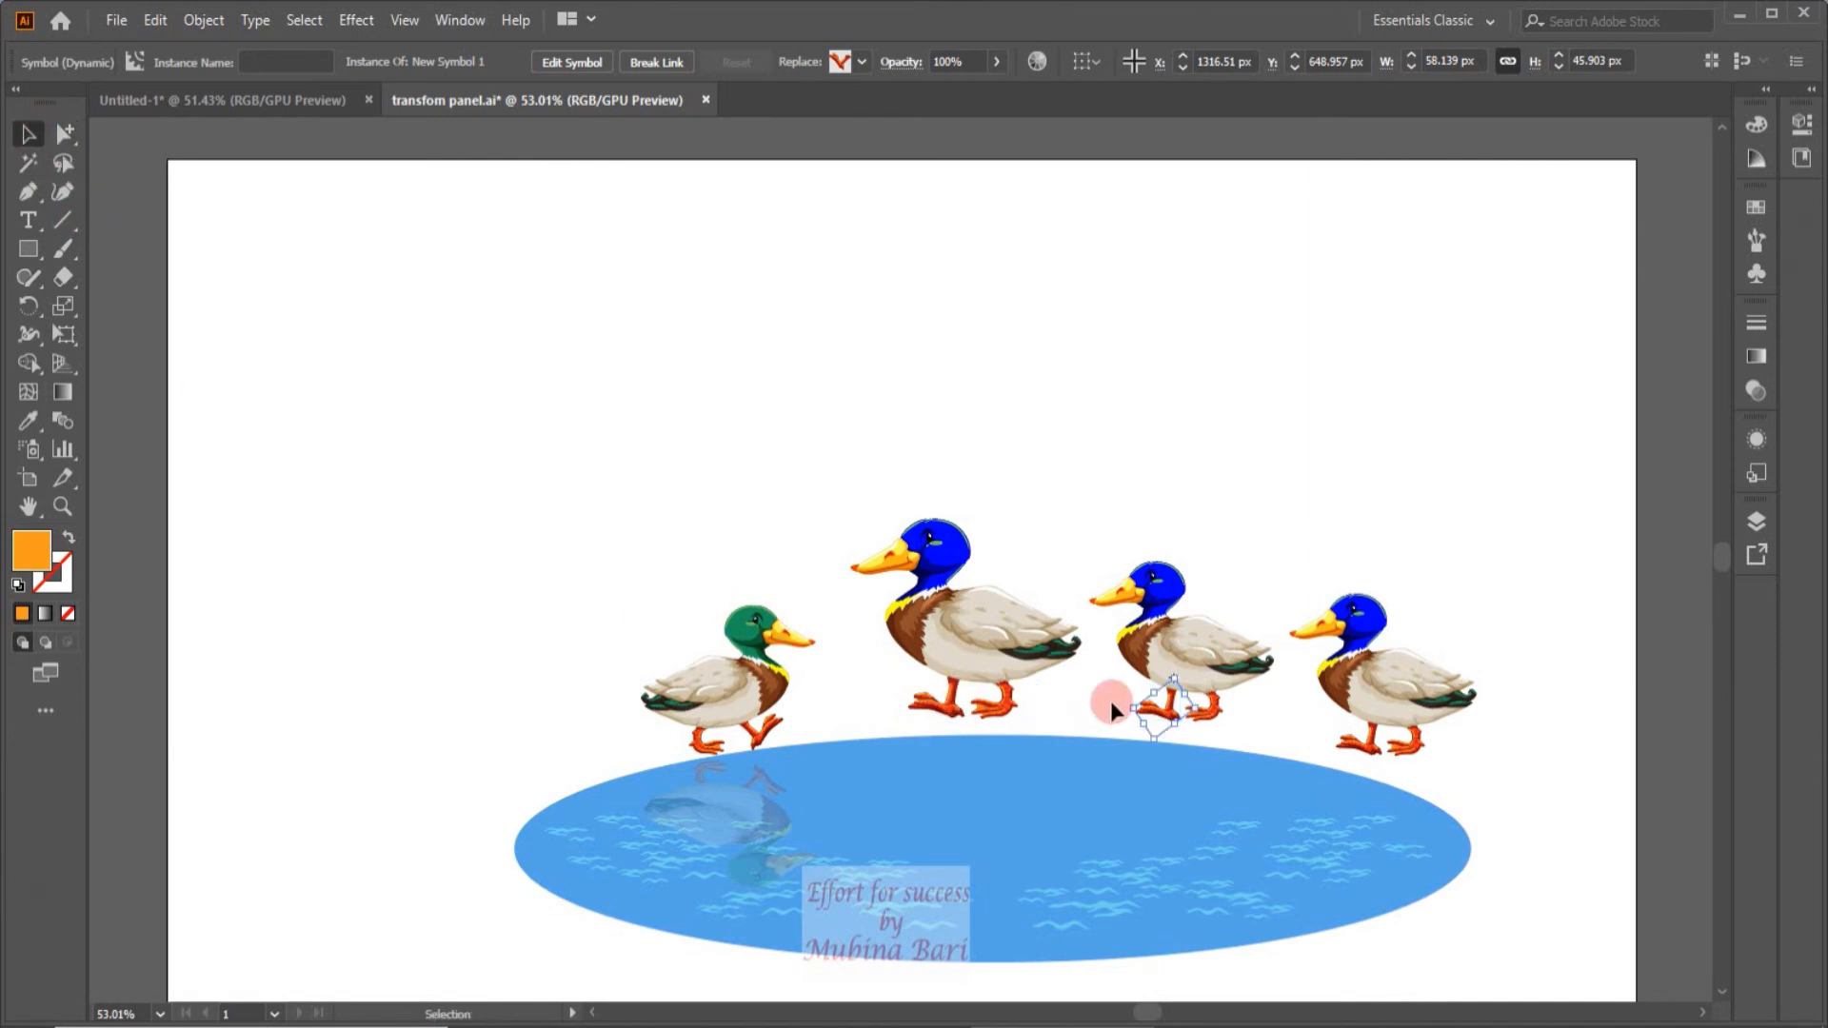
{"action": "left_click_drag", "start_coordinate": [1110, 701], "coordinate": [1109, 682]}
{"action": "left_click", "coordinate": [1258, 484]}
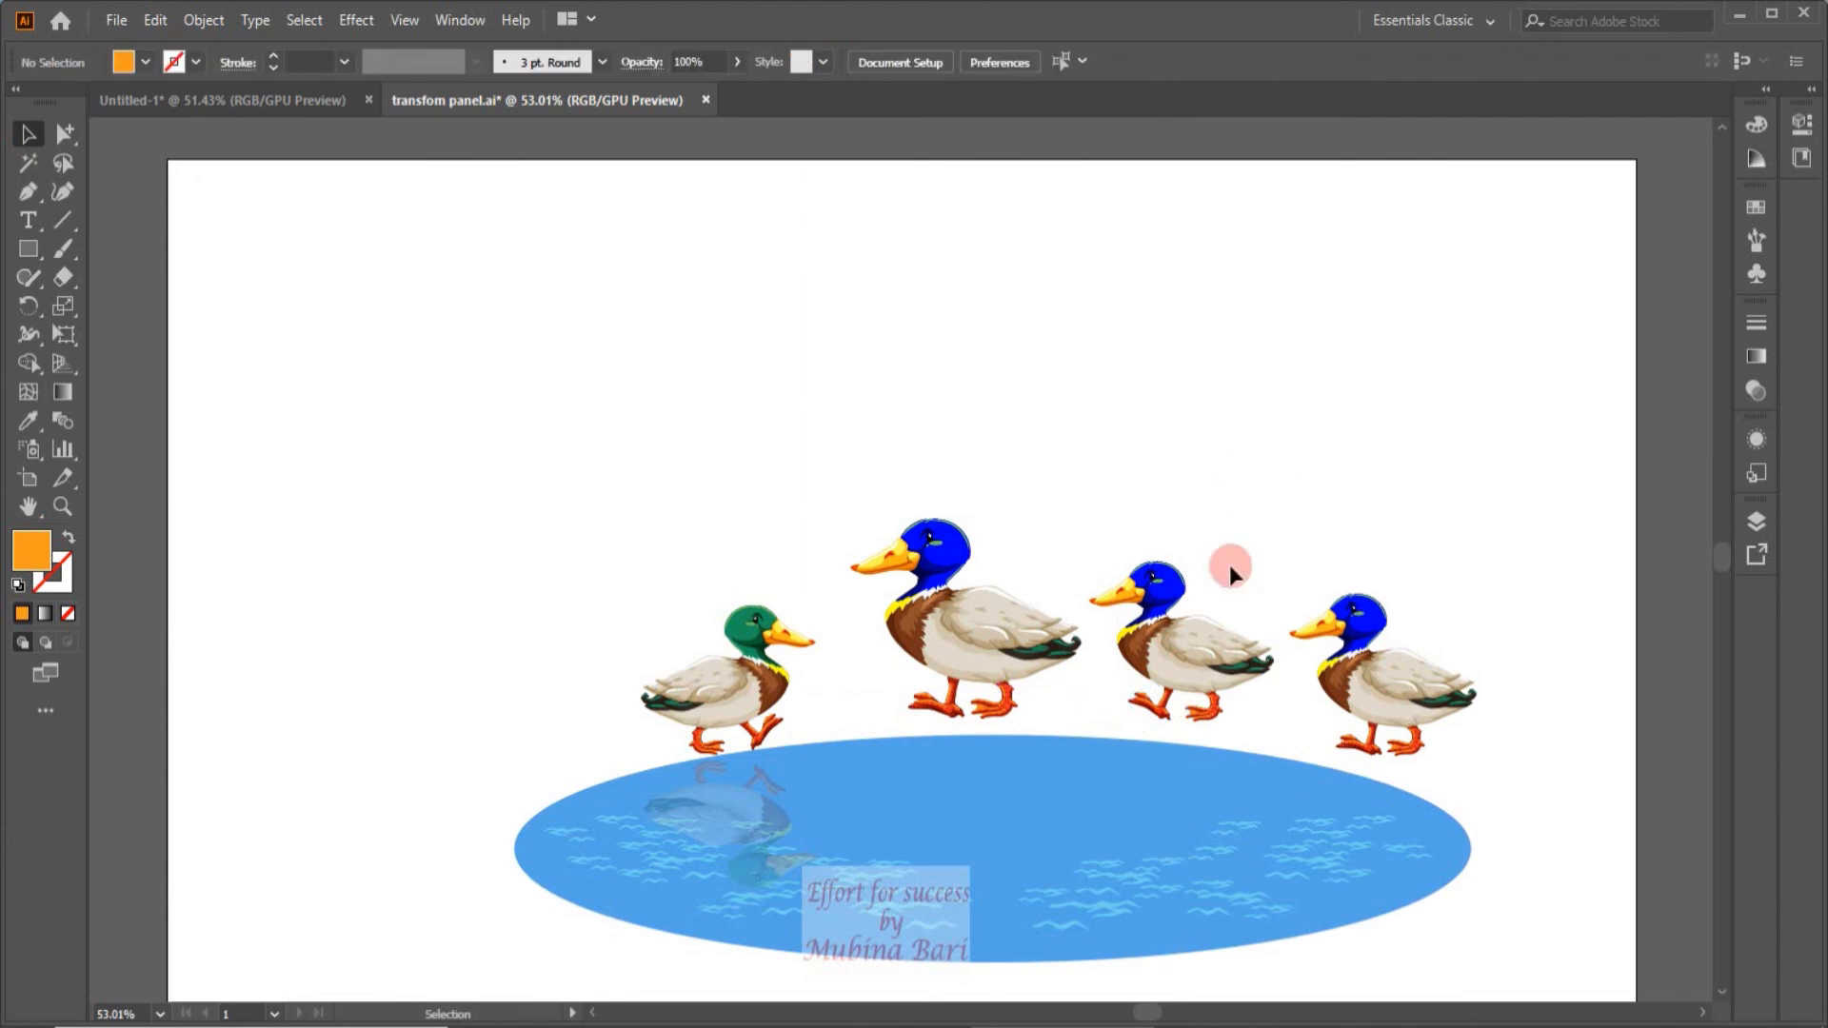
Step: Rotate the rightmost duck's front leg symbol forward and up around its registration point, then deselect it
{"action": "left_click_drag", "start_coordinate": [65, 133], "coordinate": [149, 164]}
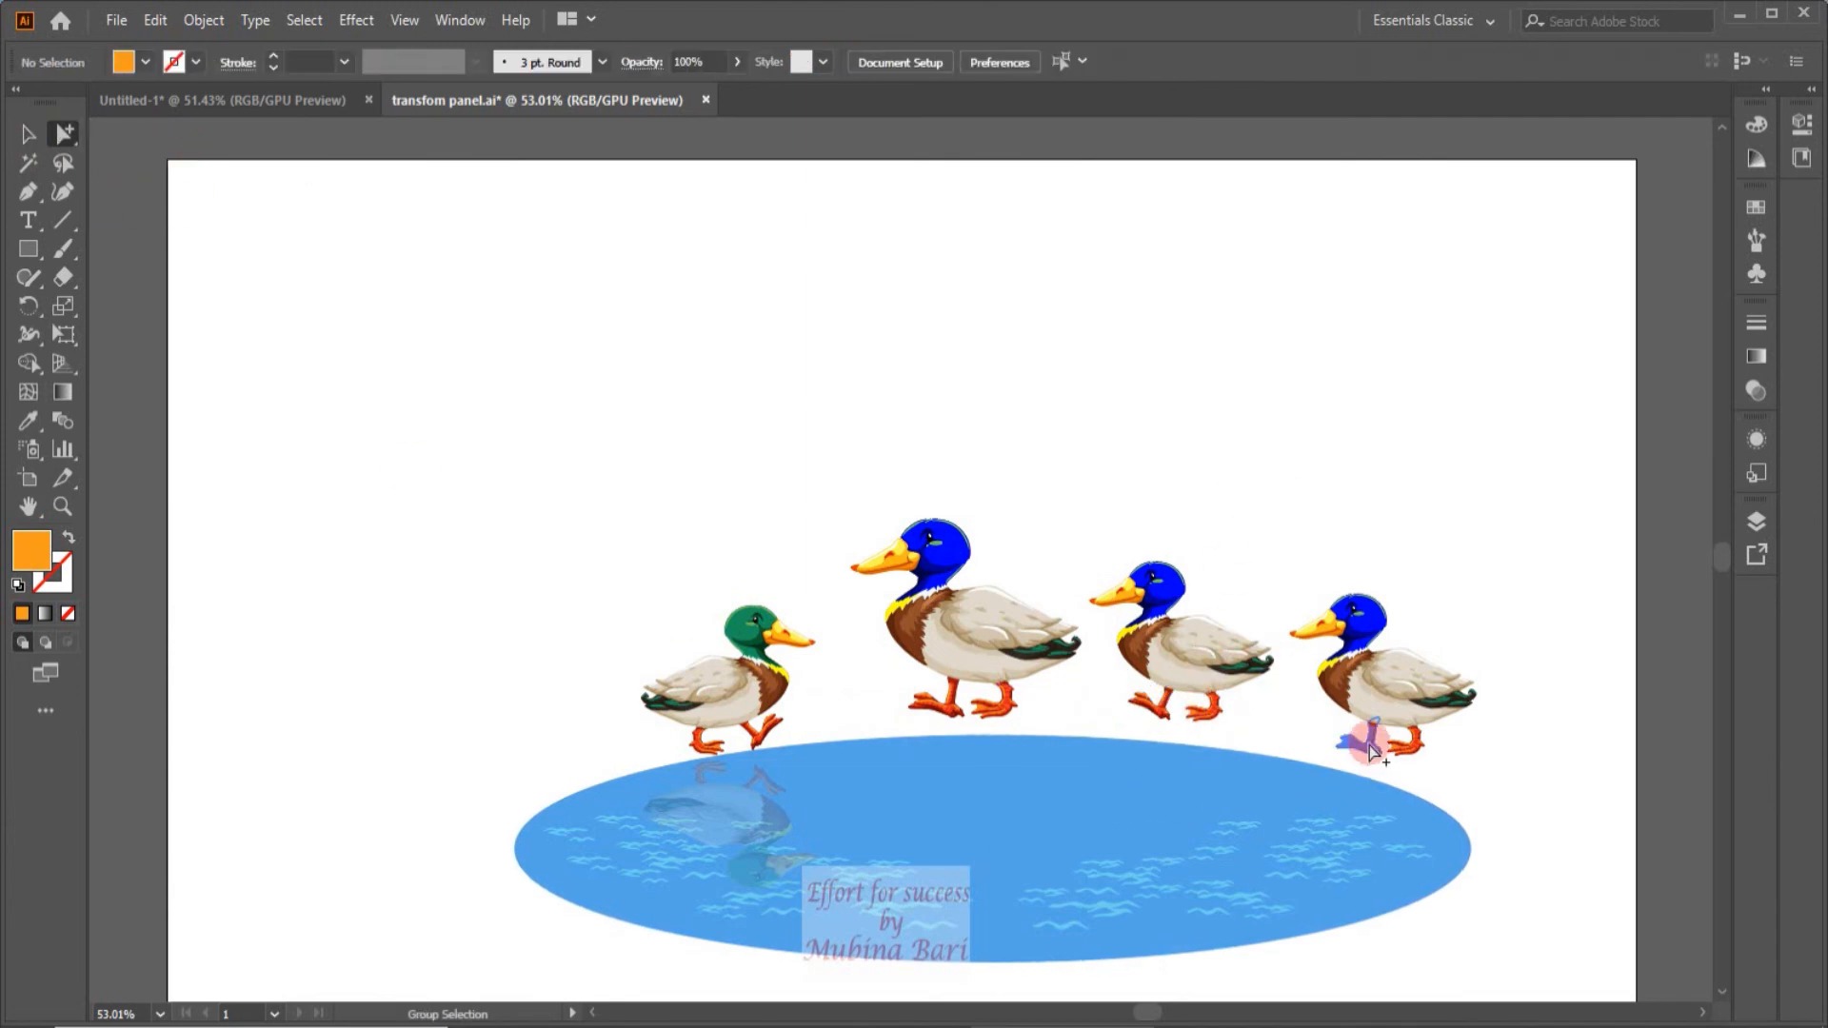
{"action": "left_click", "coordinate": [1369, 747]}
{"action": "left_click", "coordinate": [26, 133]}
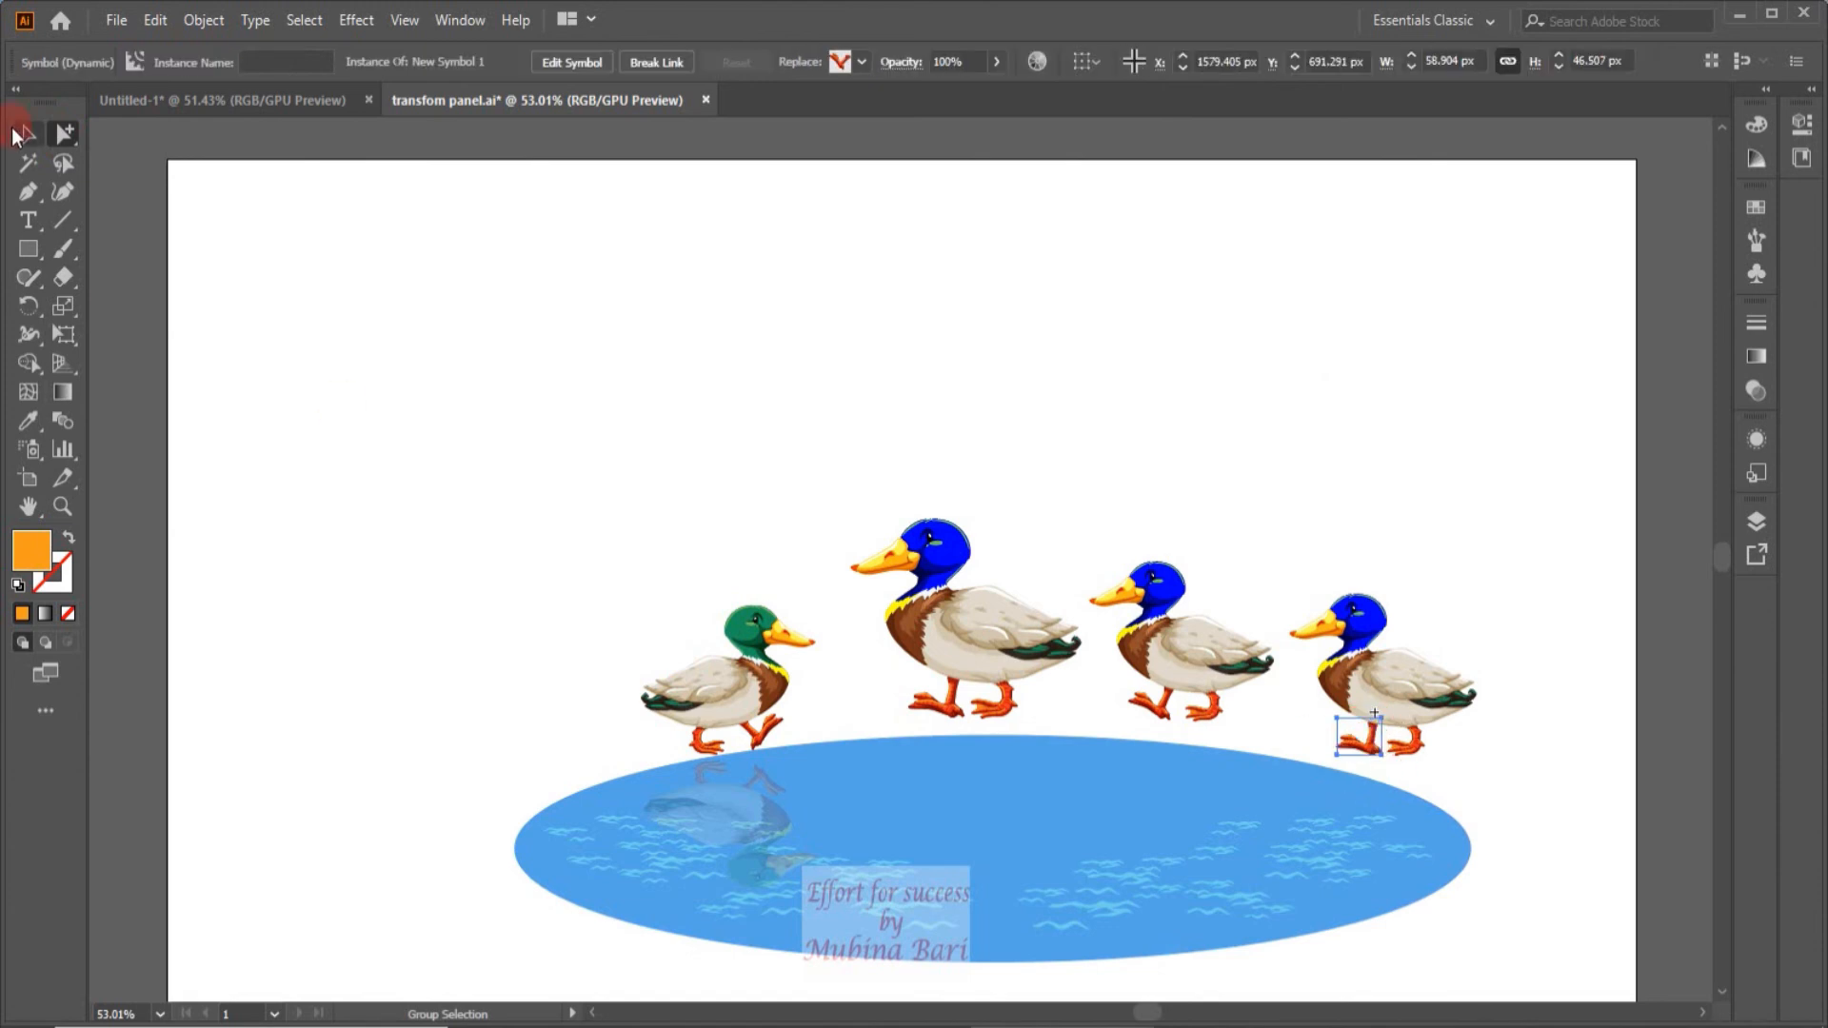
{"action": "left_click_drag", "start_coordinate": [1325, 758], "coordinate": [1305, 718]}
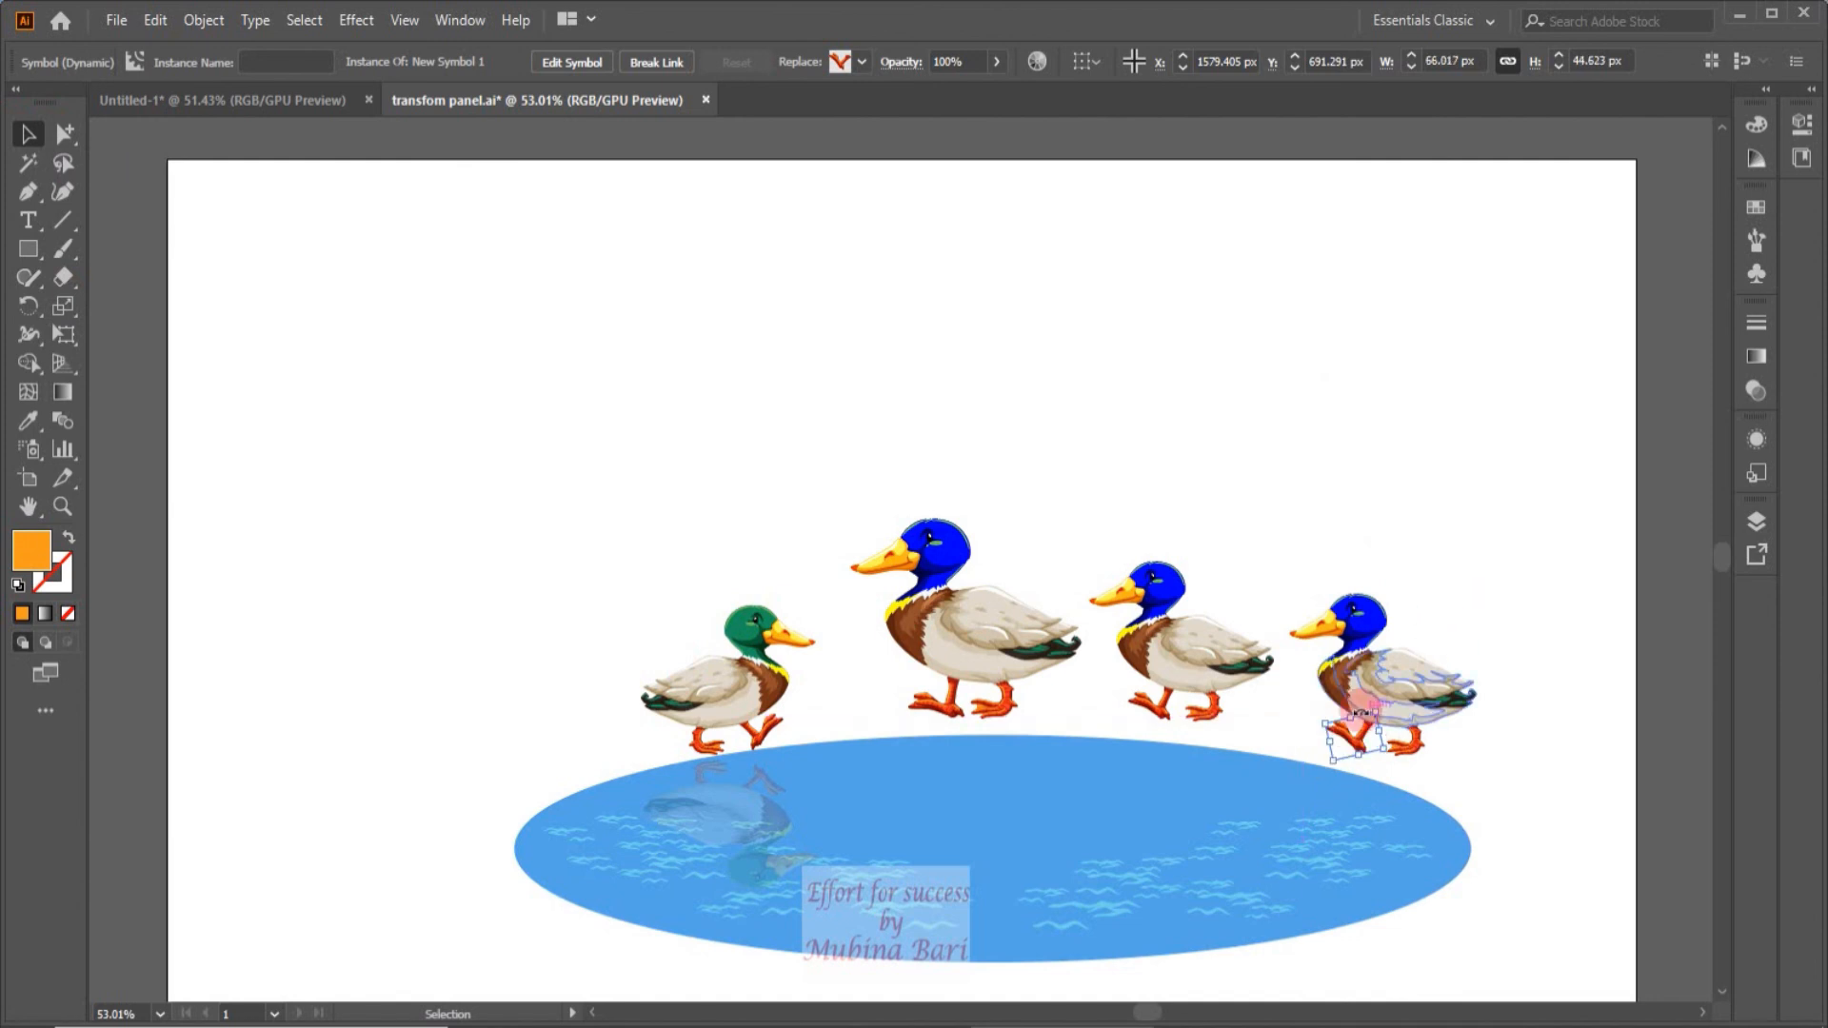
{"action": "left_click", "coordinate": [1683, 610]}
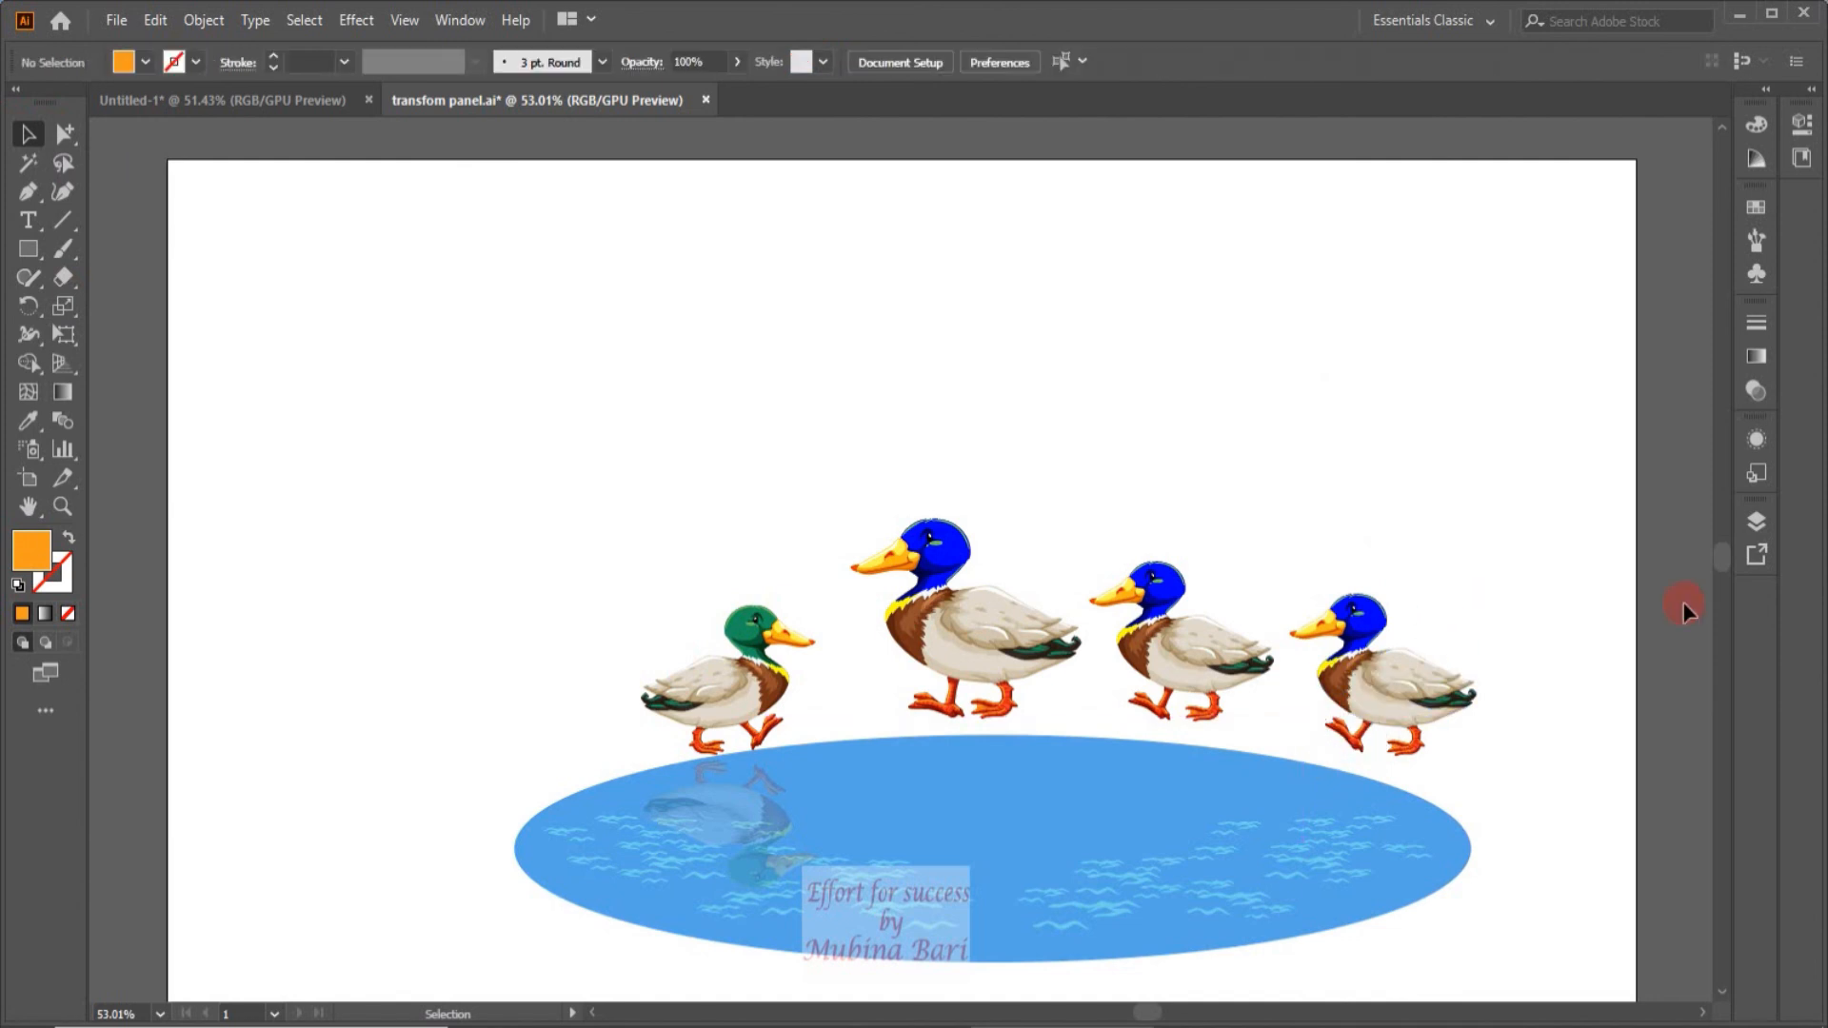